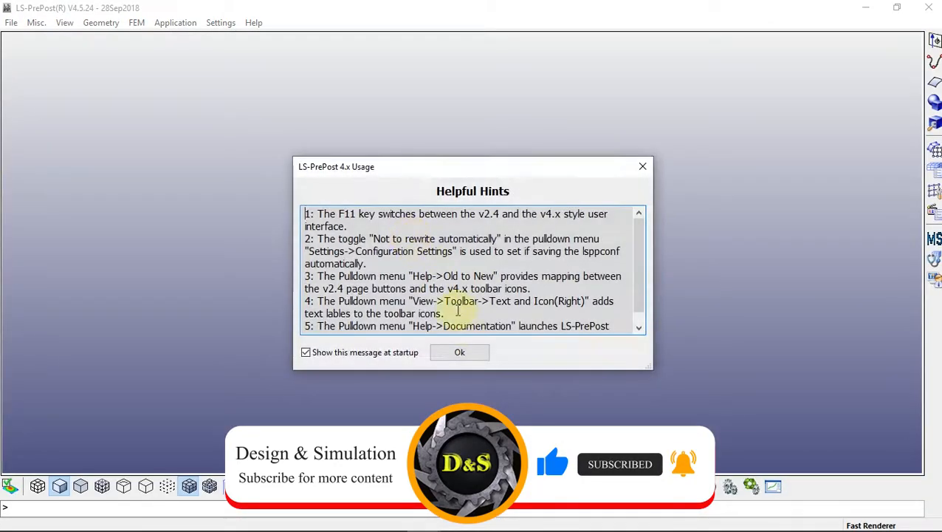
- Dismiss the startup hints and open the Shape Mesher with 4N Shell as the entity
left_click(469, 350)
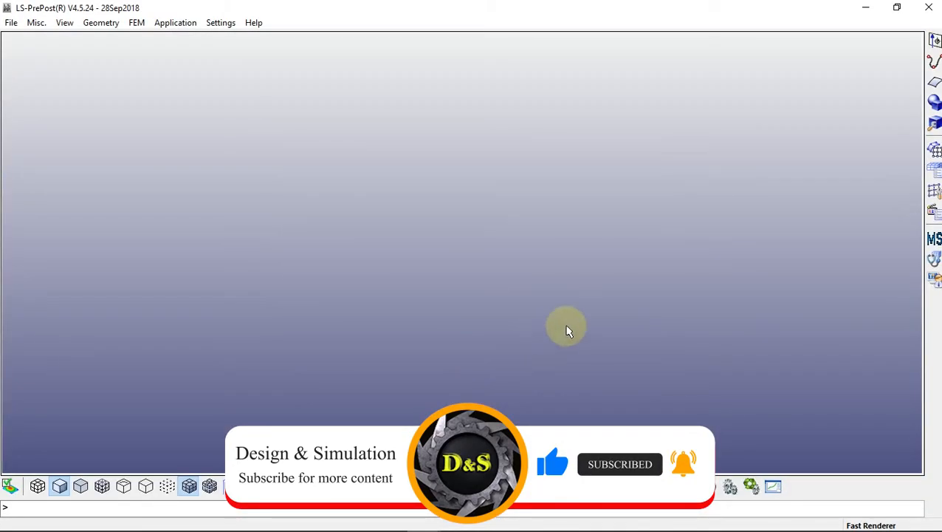
left_click(934, 149)
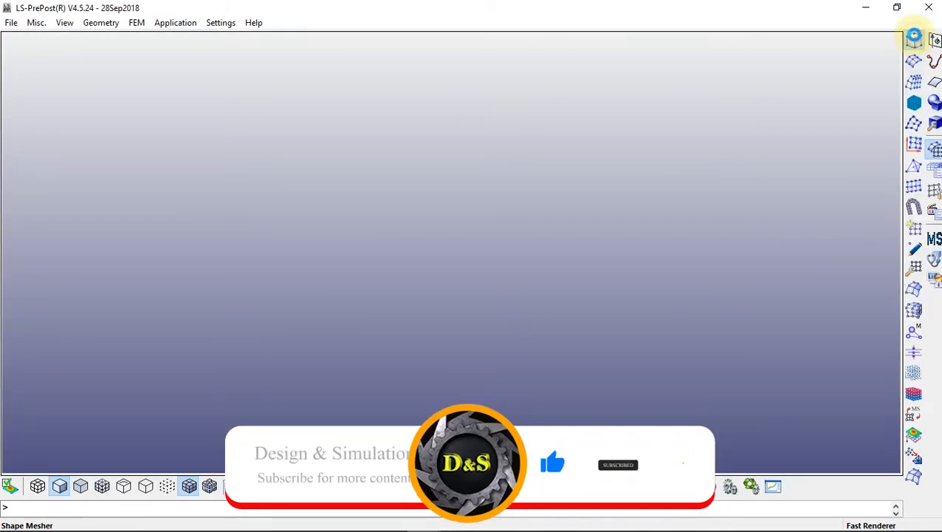
left_click(914, 40)
left_click(736, 93)
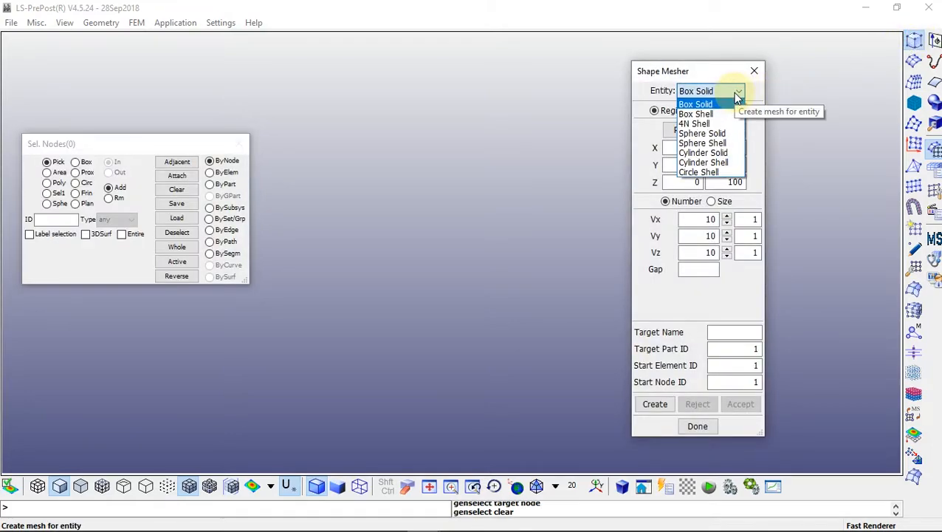
left_click(702, 122)
left_click_drag(712, 76, 764, 59)
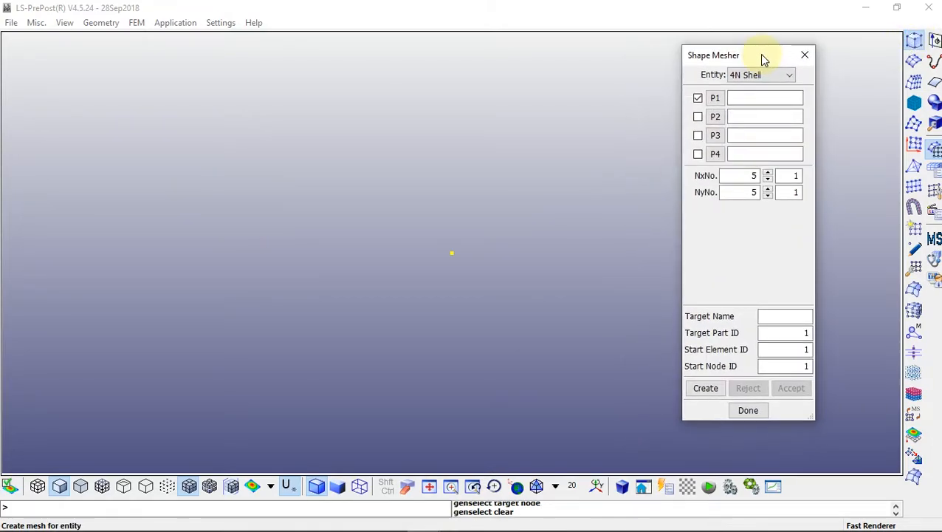
- Set the shell's corner points P1 to 0.0907,0,0.0236 and P2 to 0.0907,0,-0.0236
left_click(766, 96)
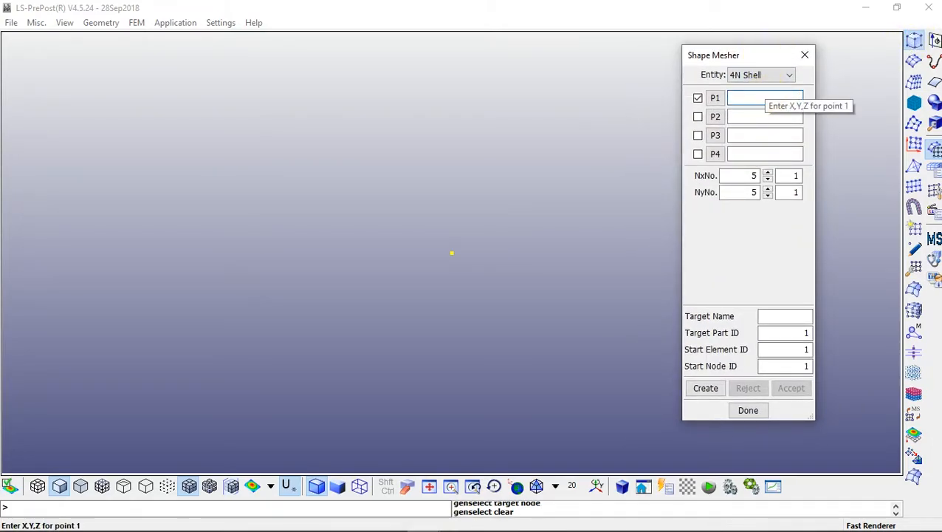
type("0.0907")
key("Return")
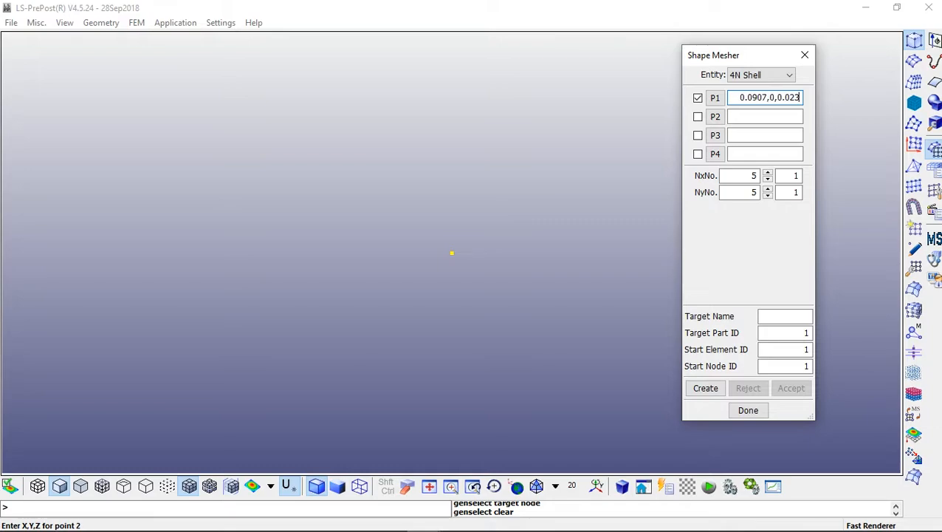
left_click_drag(727, 97, 814, 119)
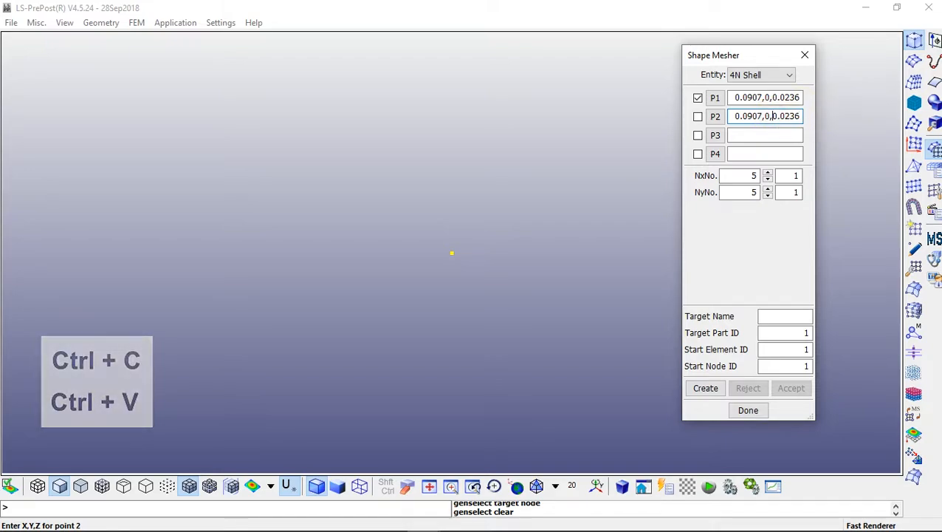
type("-")
- Set the shell's corner points P3 to 0.1814,0,-0.00788 and P4 to 0.1814,0,0.00788
left_click(768, 135)
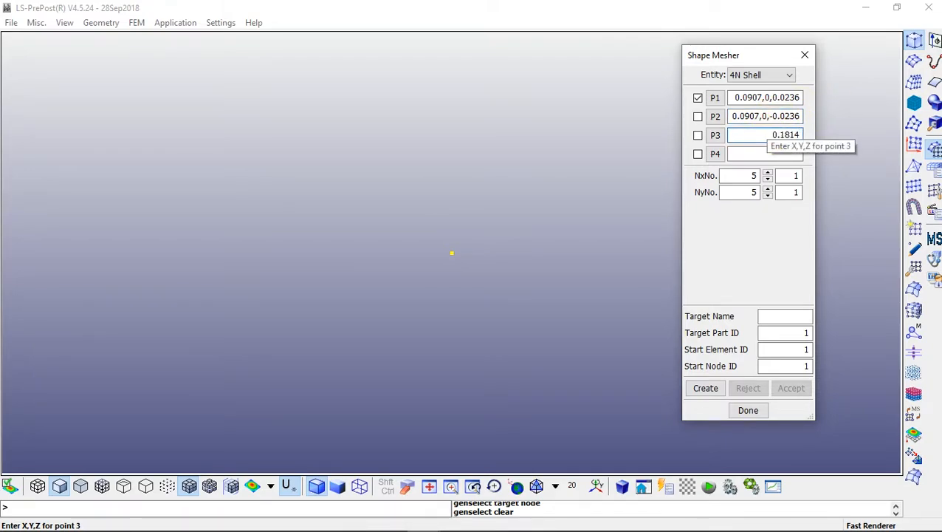
type("0.1814,0,")
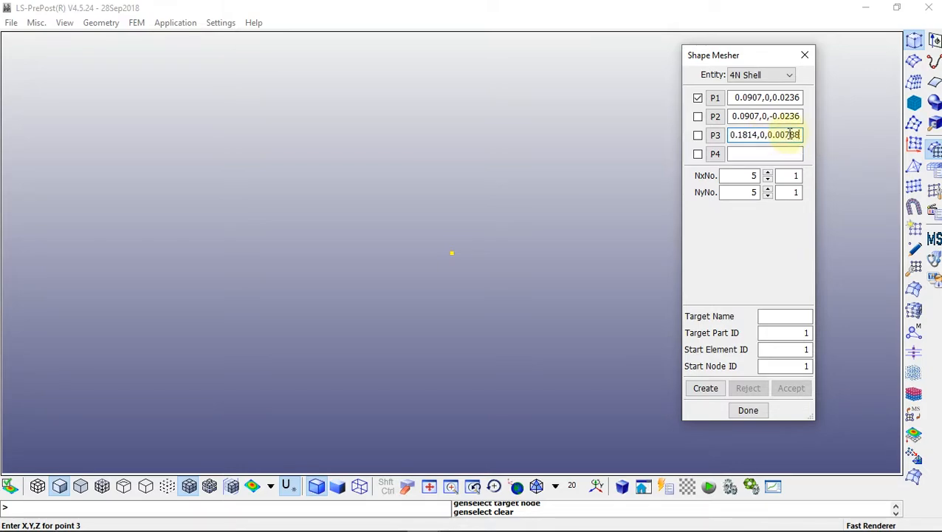
type("-0.00788")
left_click_drag(749, 135, 730, 136)
key("ctrl+c")
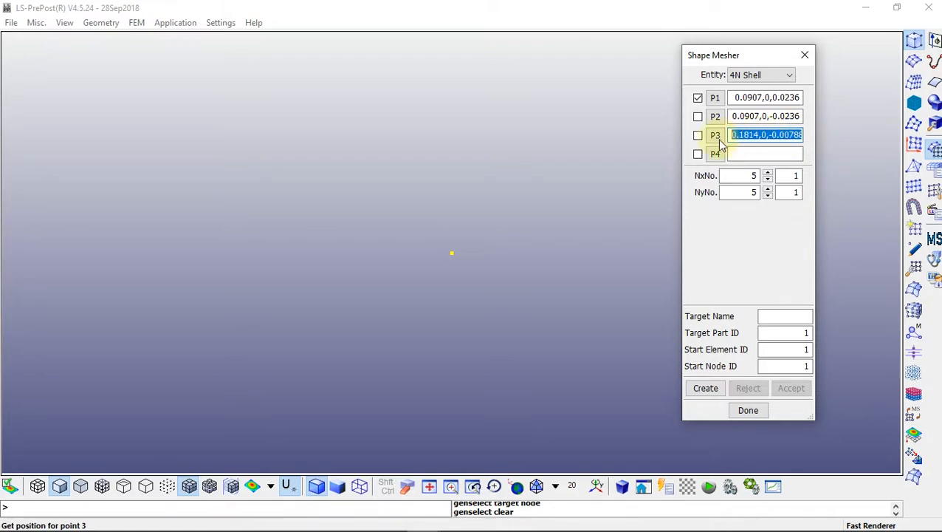
left_click(751, 154)
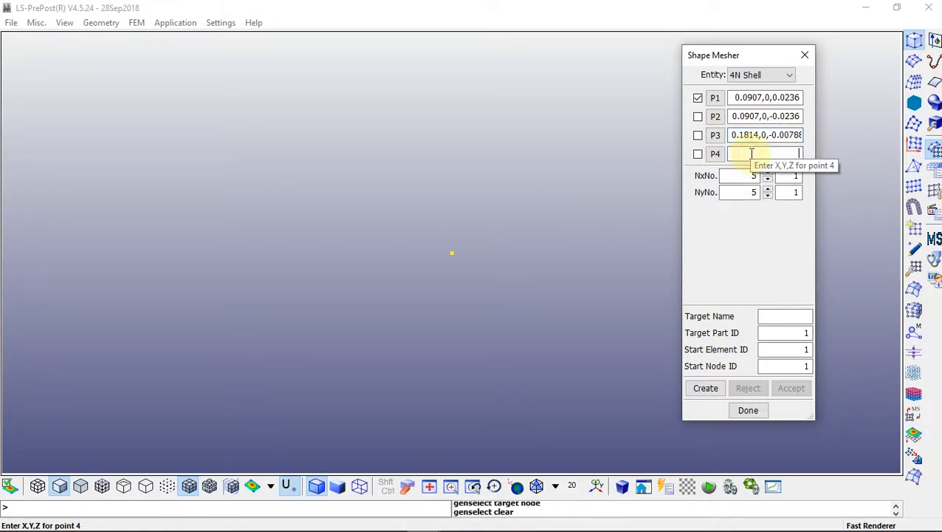
key("ctrl+v")
left_click_drag(768, 154, 764, 154)
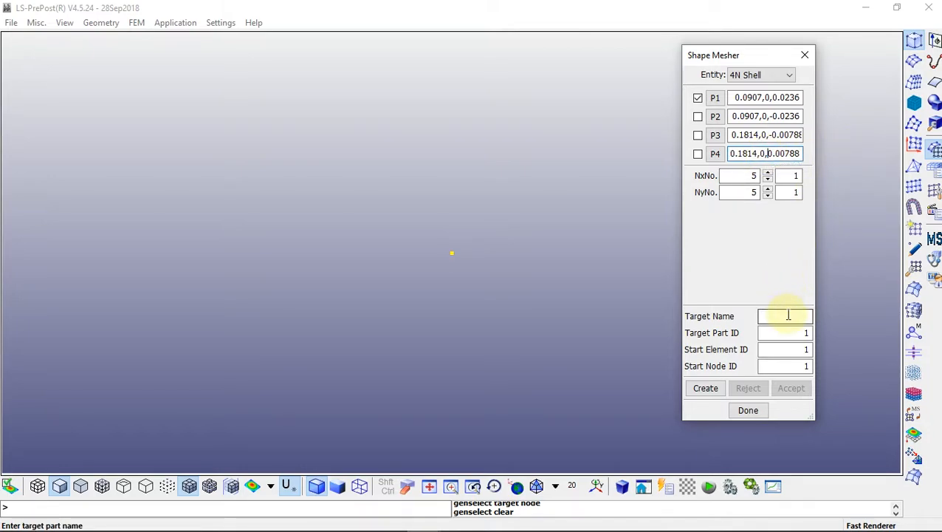
- Create the four-node shell mesh with 4 elements along X and 6 along Y, and accept it
left_click_drag(743, 176, 757, 176)
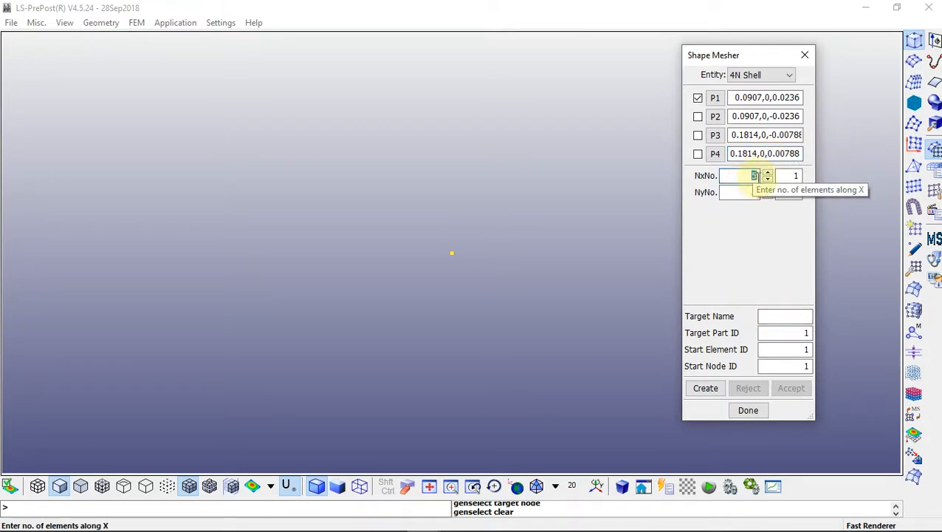
left_click(705, 388)
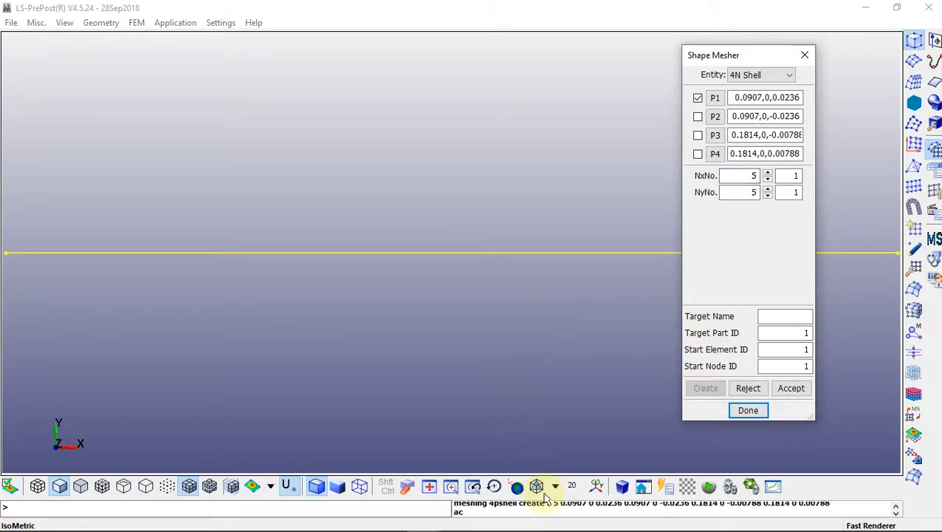
left_click_drag(531, 443, 352, 266, "shift")
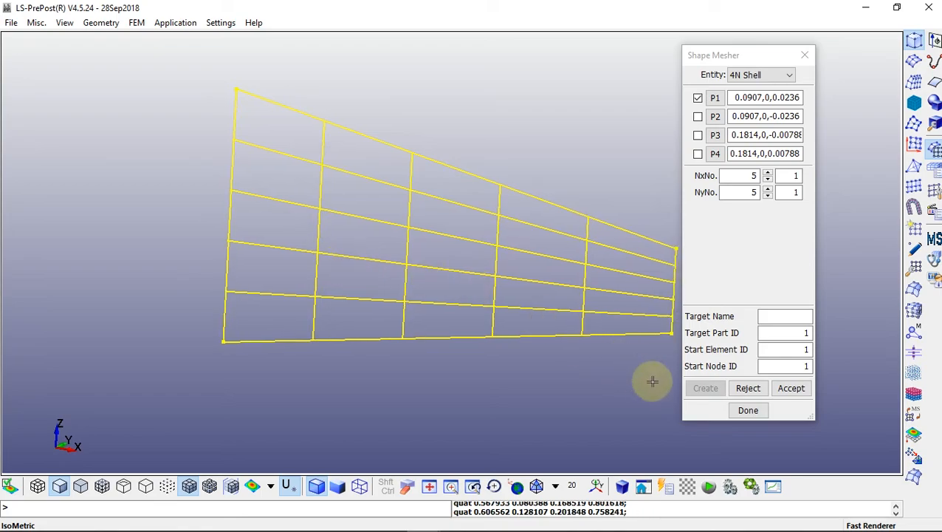
left_click(768, 179)
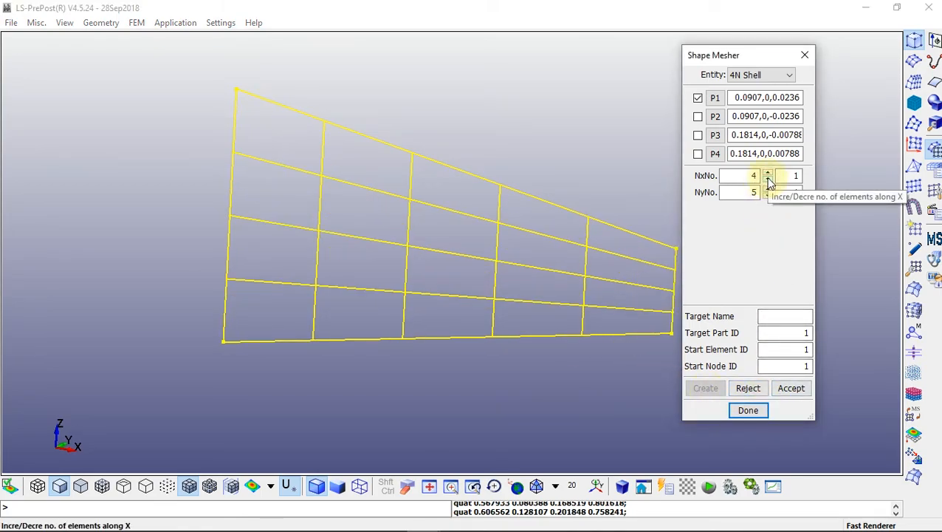
left_click(768, 188)
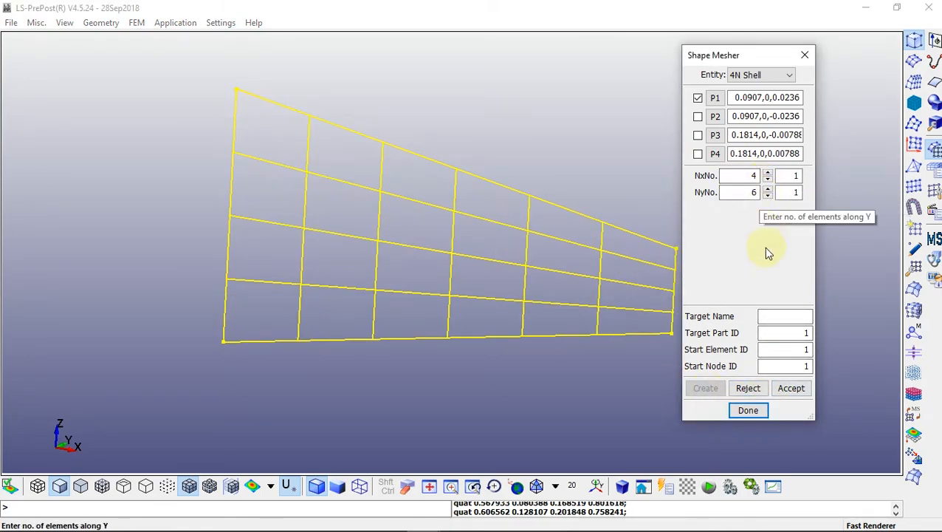
left_click(788, 391)
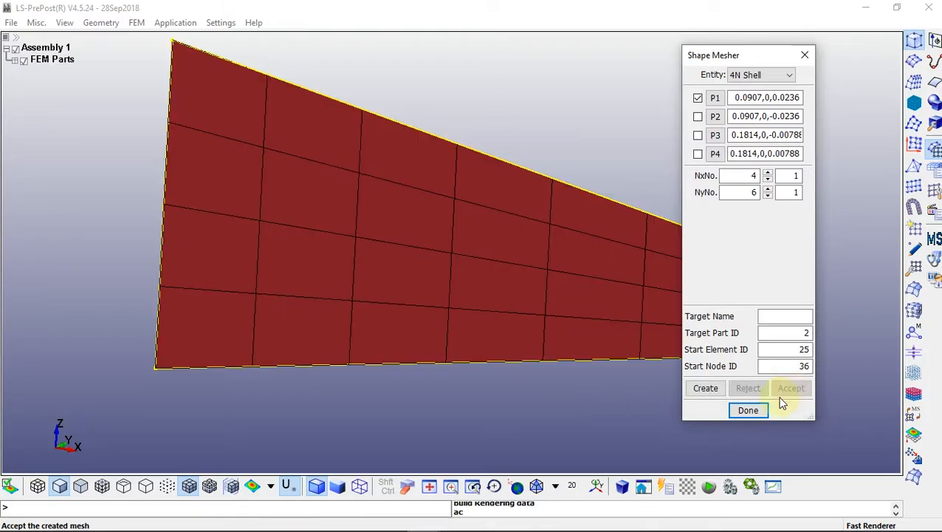
- Configure a Cylinder Solid with radius 0.0907, length 0.0472, Num Ele 24, Num 4, Z direction and z position -0.0236
left_click(759, 75)
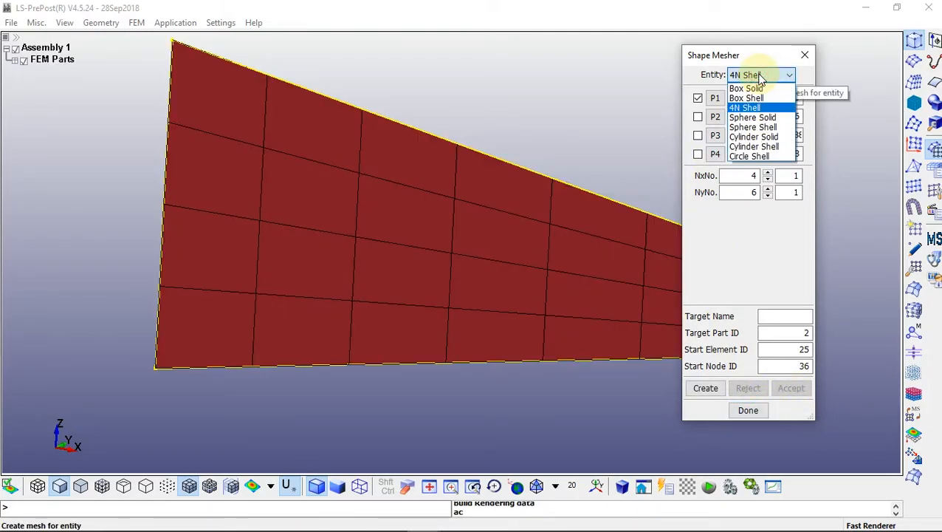
left_click(768, 138)
left_click(756, 99)
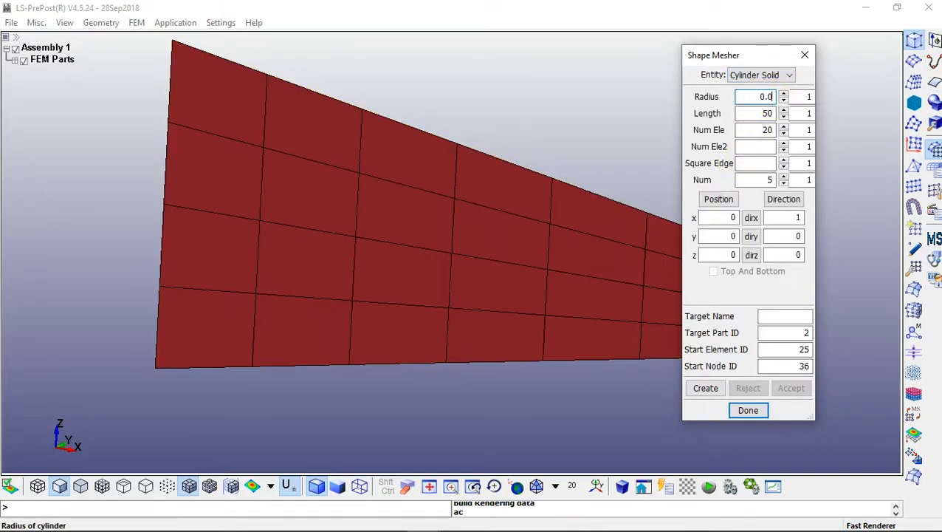
double_click(767, 113)
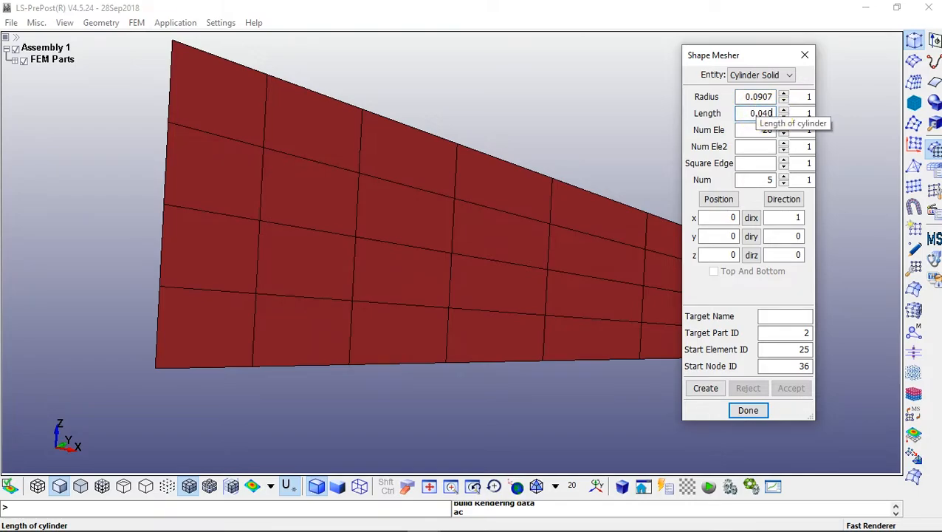
double_click(767, 130)
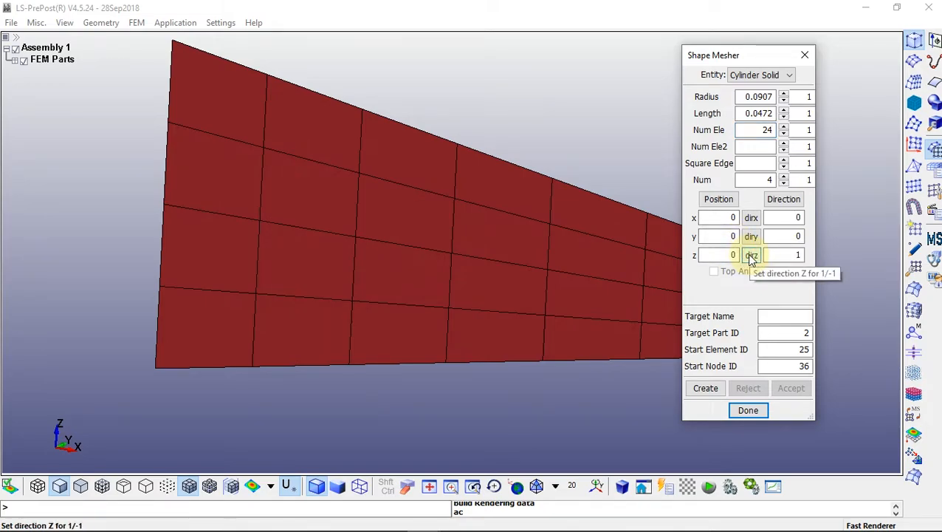
double_click(721, 255)
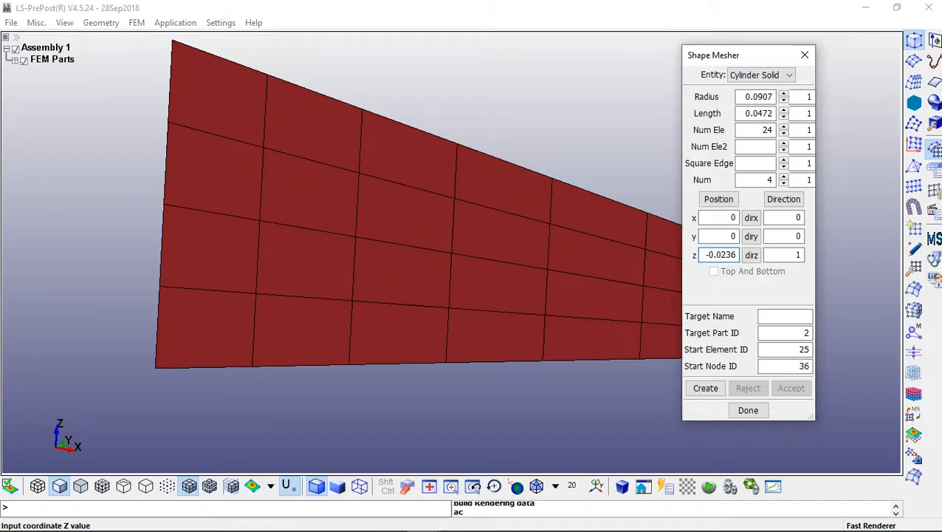
- Name the target part Brick, create and accept the cylinder mesh, and close the Shape Mesher
left_click(785, 317)
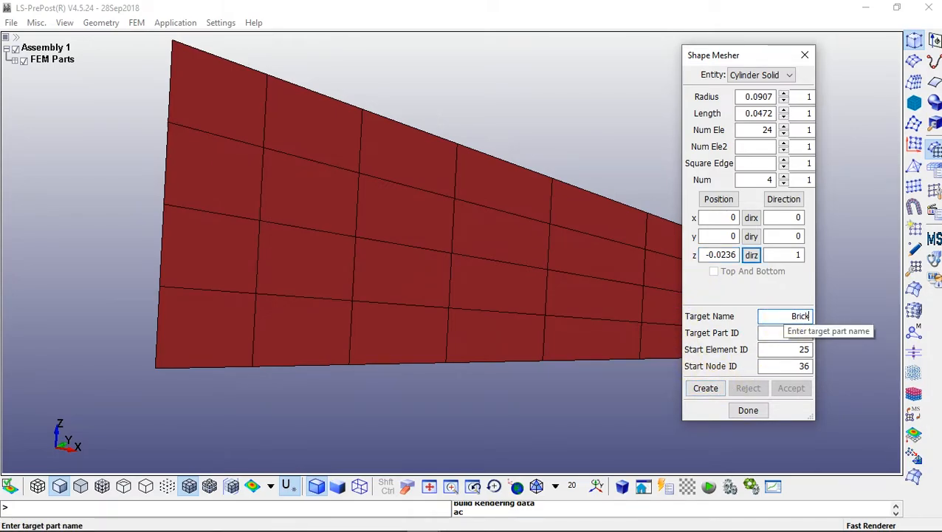
key("Return")
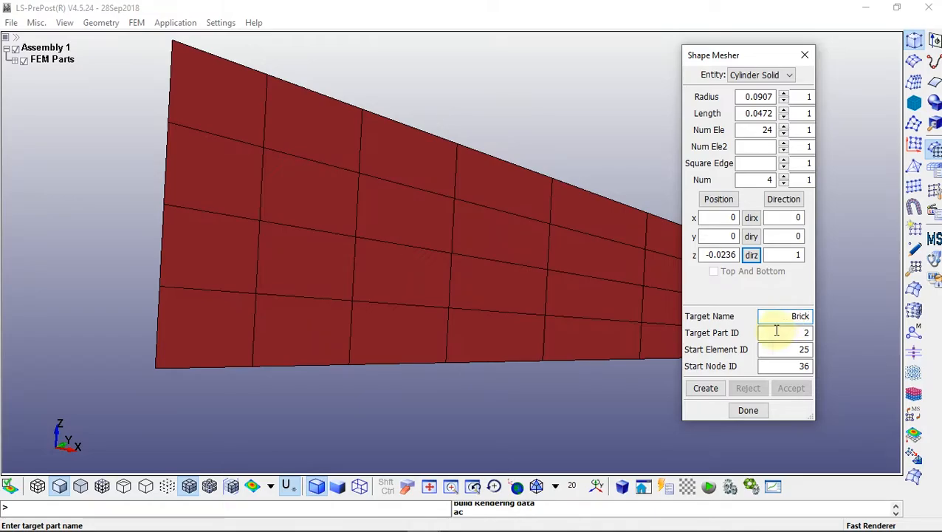
left_click(705, 387)
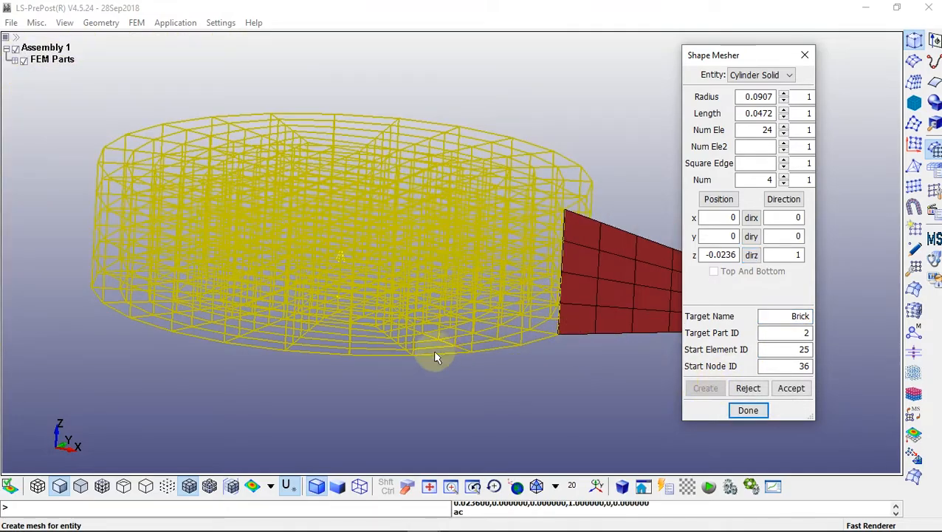
left_click_drag(437, 353, 399, 284, "shift")
left_click(791, 388)
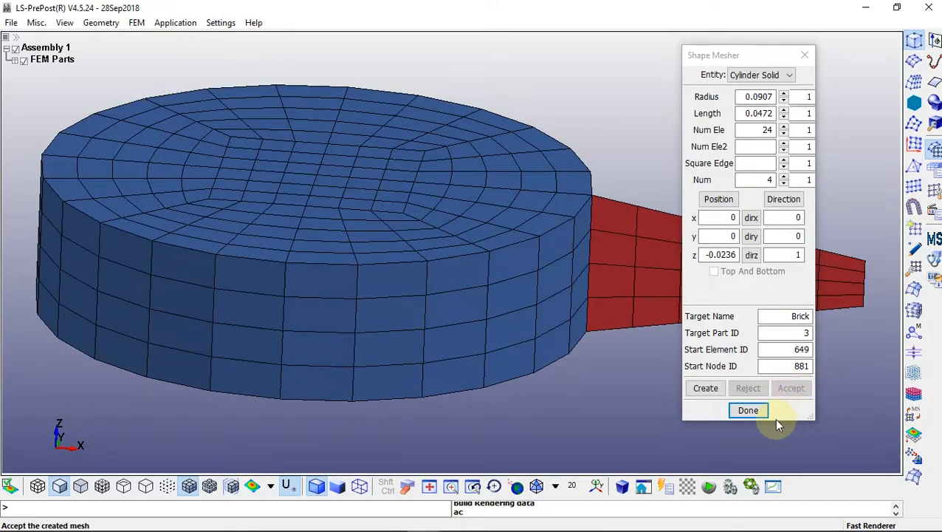
left_click(747, 411)
- Set up element deletion with Remove New Unref Elem. Node and area selection of the elements
left_click_drag(741, 399, 473, 391, "shift")
left_click(556, 486)
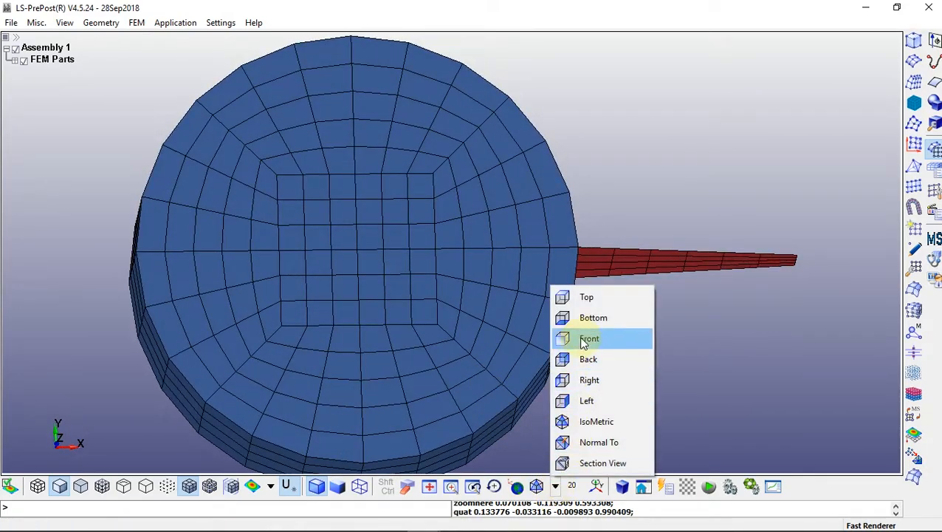
left_click(585, 299)
scroll(484, 301, "down", 3)
scroll(484, 301, "up", 1)
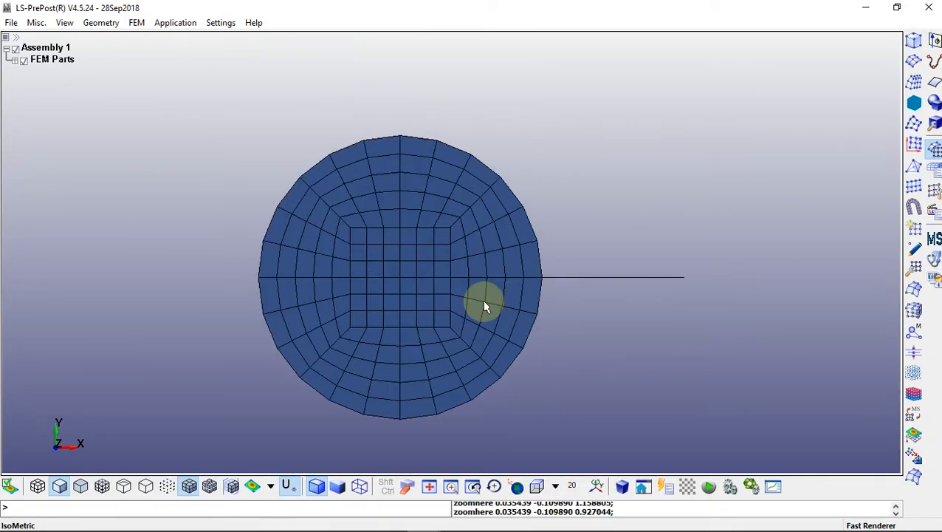
left_click(914, 267)
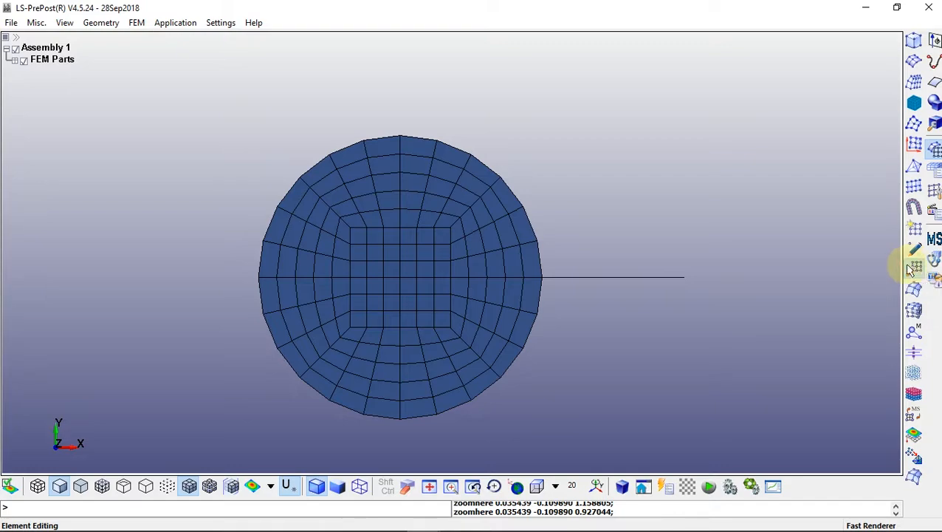
left_click(717, 82)
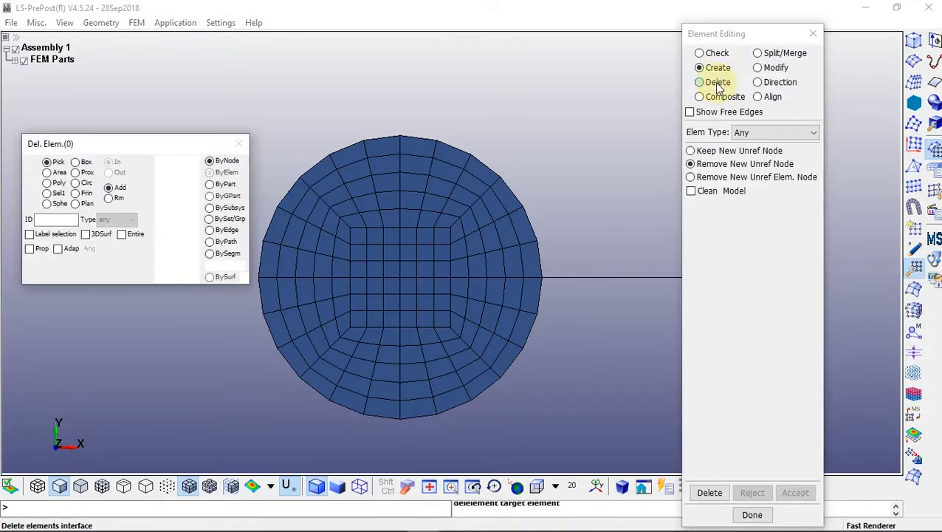
left_click(694, 178)
left_click_drag(738, 38, 796, 30)
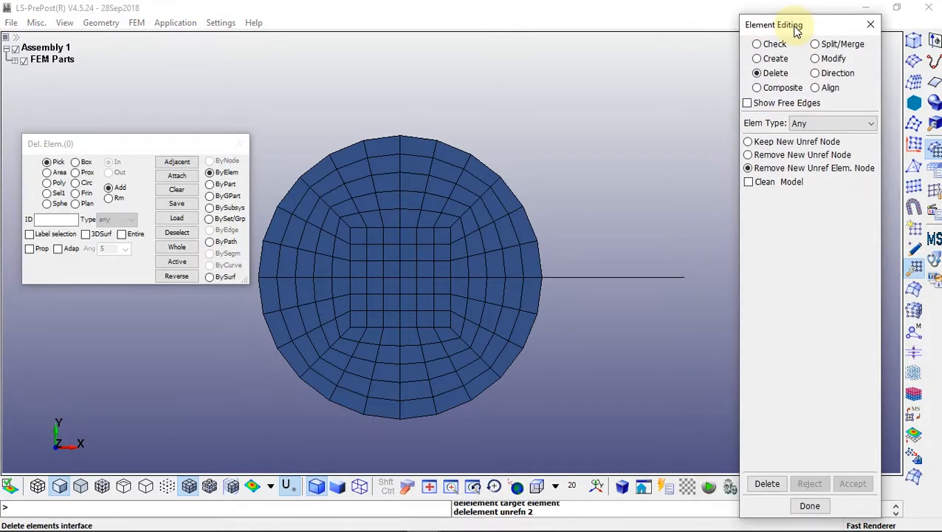
left_click_drag(154, 144, 119, 63)
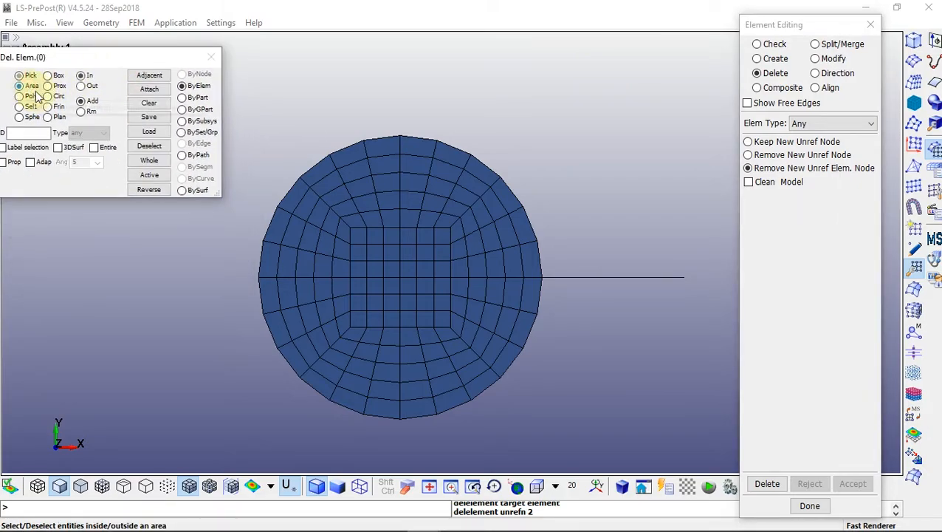
- Delete the three cylinder quadrants outside positive X and Y, accept the deletion, and close element editing
left_click_drag(244, 93, 395, 458)
left_click_drag(592, 451, 227, 279)
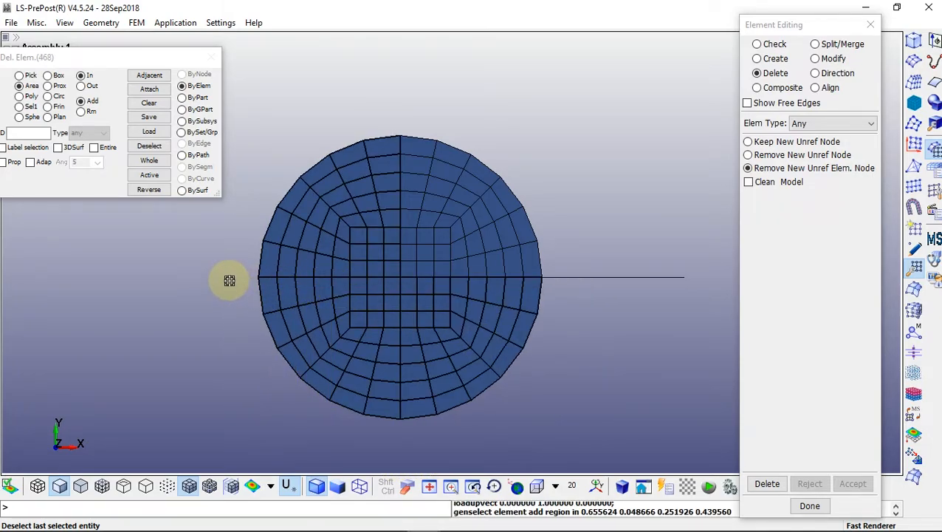
left_click(766, 484)
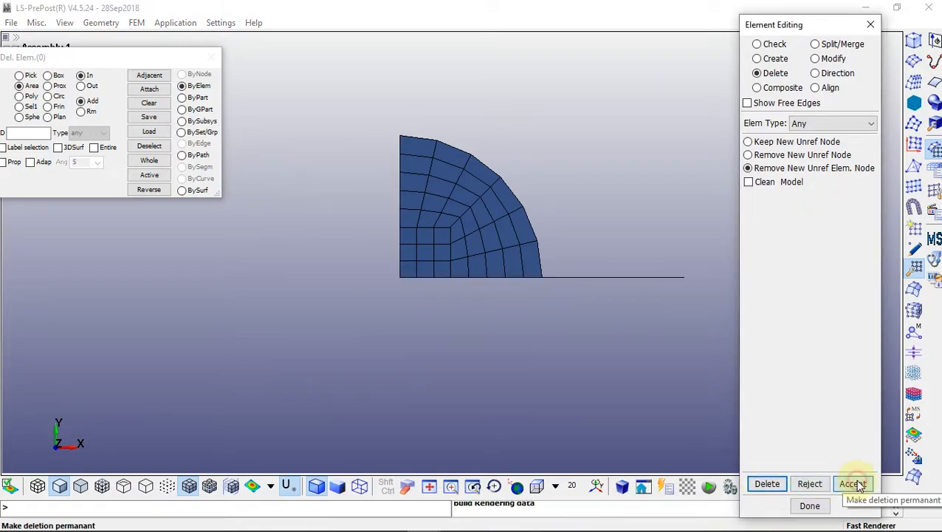
left_click(852, 483)
left_click(809, 506)
- Set up solid element generation by Shell_Spin with an angle of 90 and 6 segments
left_click_drag(530, 354, 501, 235, "shift")
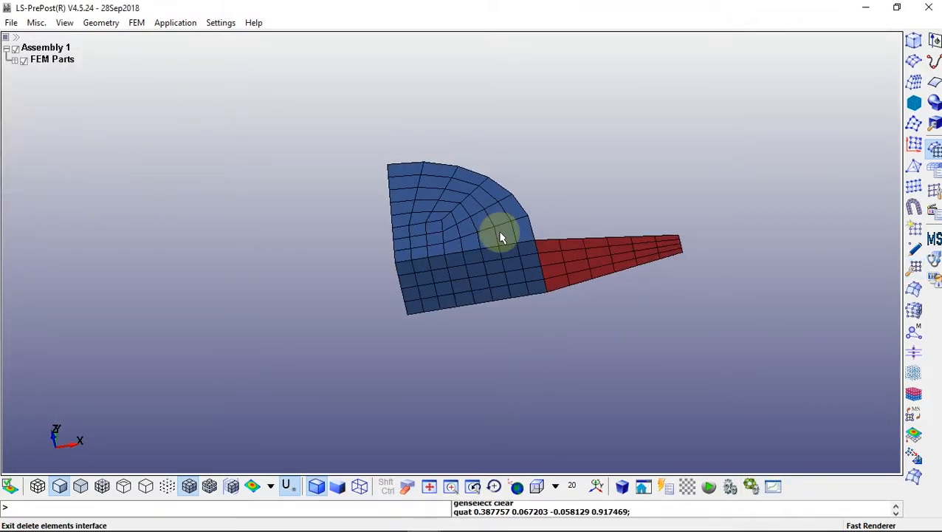
scroll(500, 237, "up", 3)
left_click_drag(560, 336, 513, 374, "shift")
left_click(574, 345)
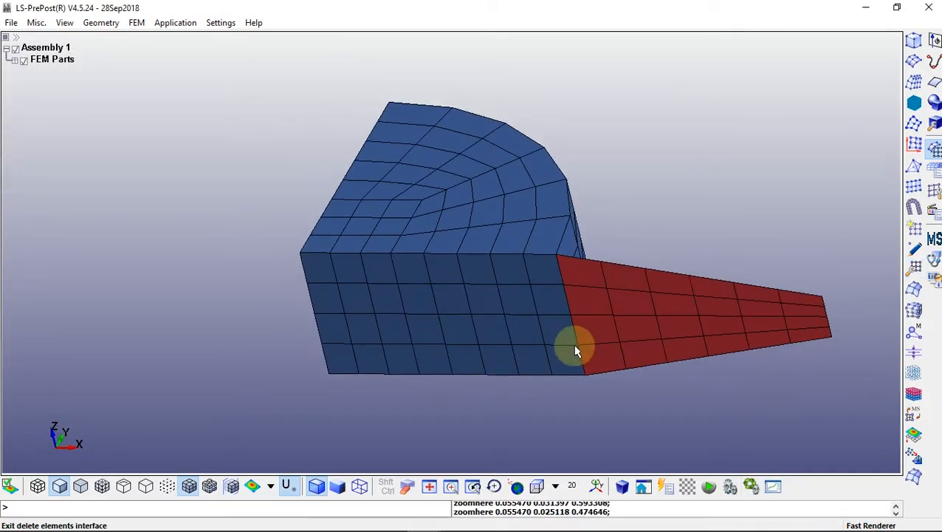
left_click(914, 228)
middle_click_drag(608, 284, 475, 311, "shift")
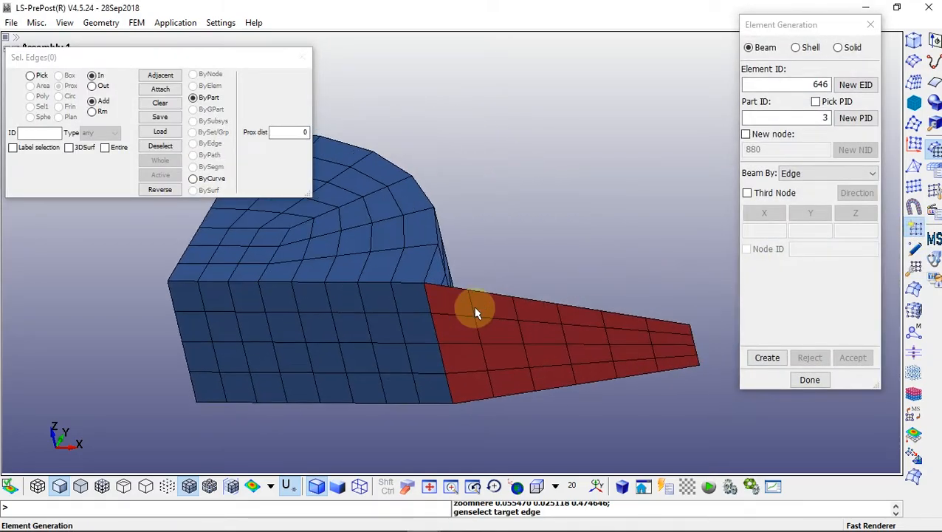
left_click(838, 48)
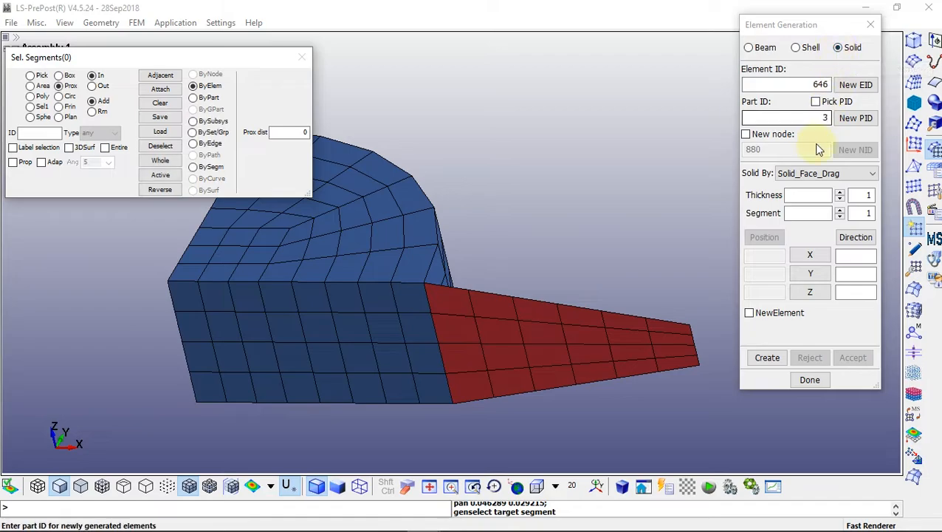
left_click(816, 172)
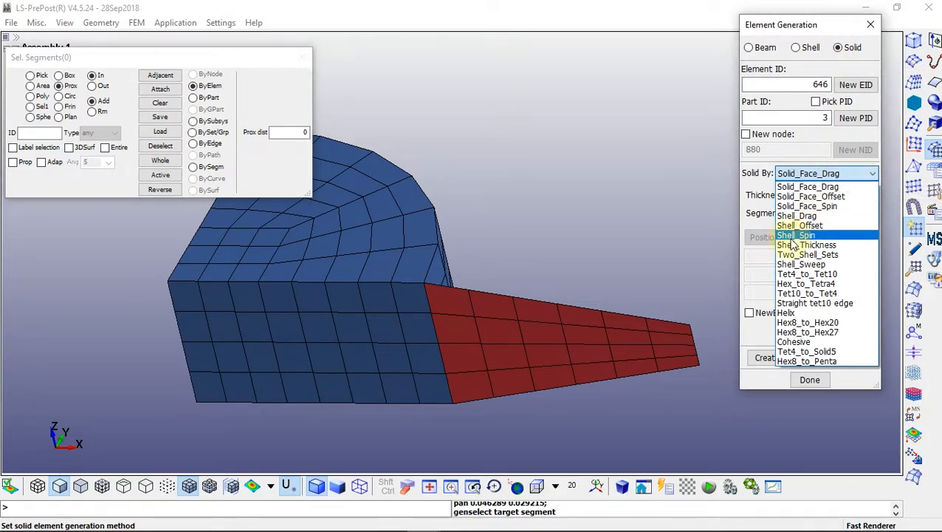
left_click(798, 235)
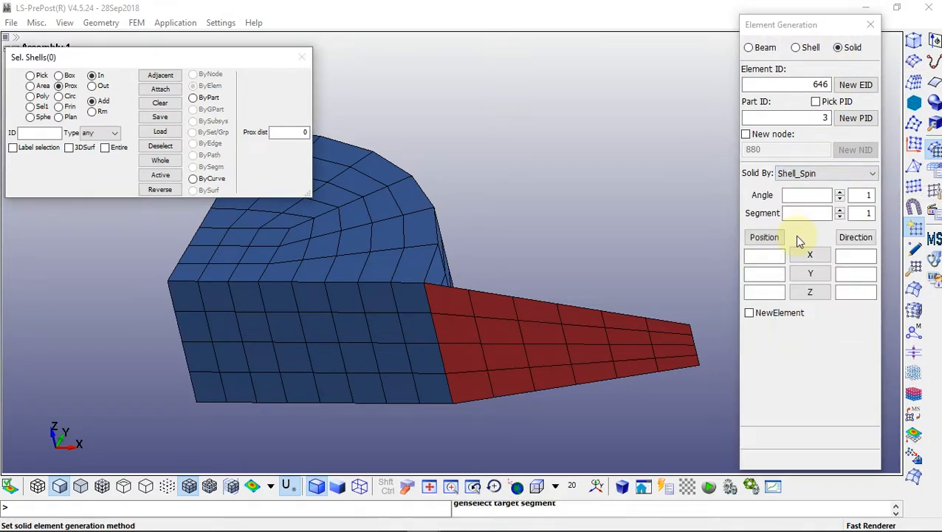
left_click(803, 196)
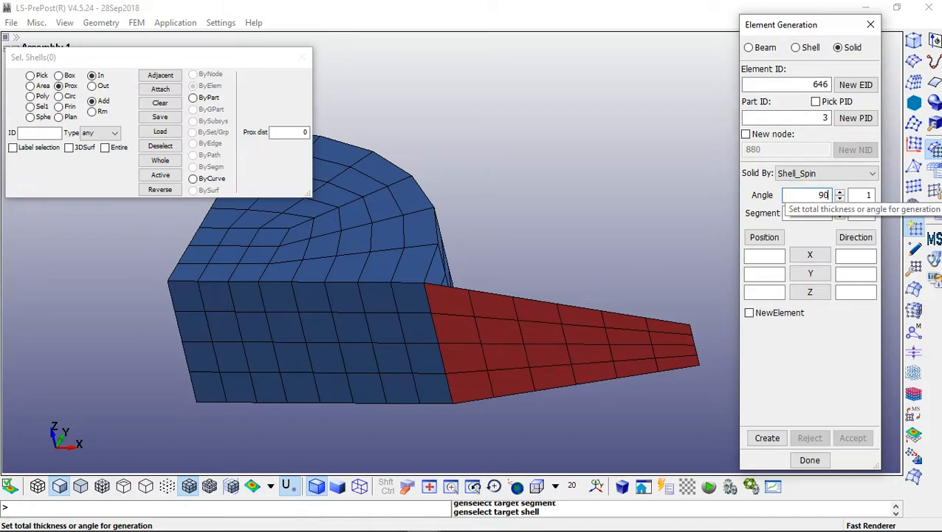
left_click(800, 213)
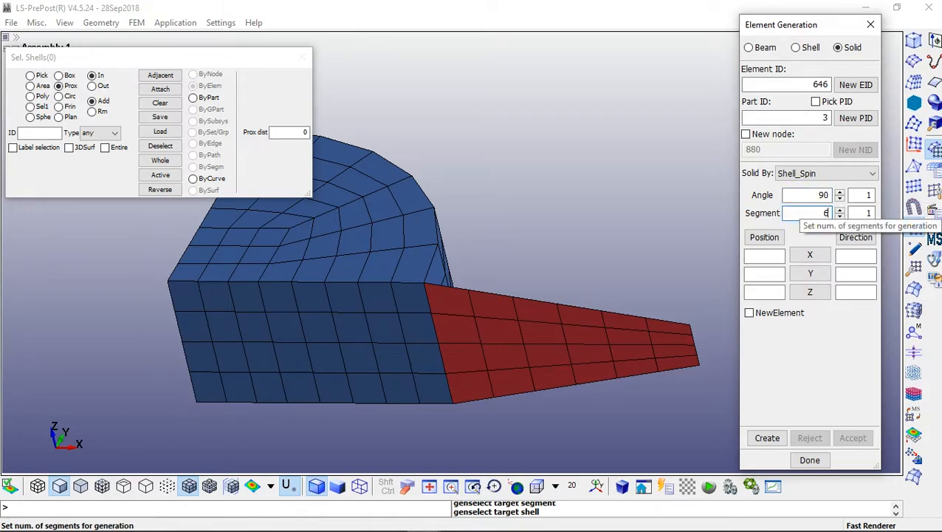
- Define the spin axis along Z through the bottom node on the cylinder's centre line at 0, 0, -0.0236
left_click(760, 237)
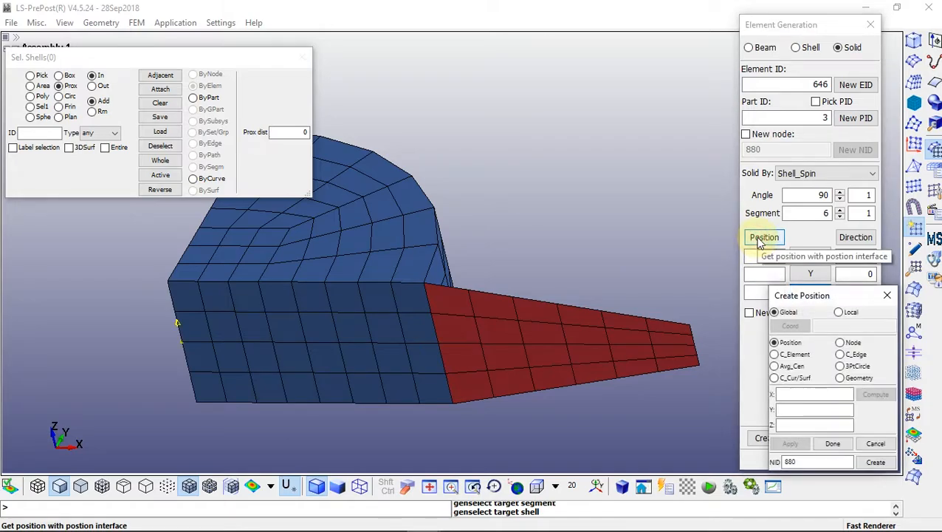
left_click(841, 343)
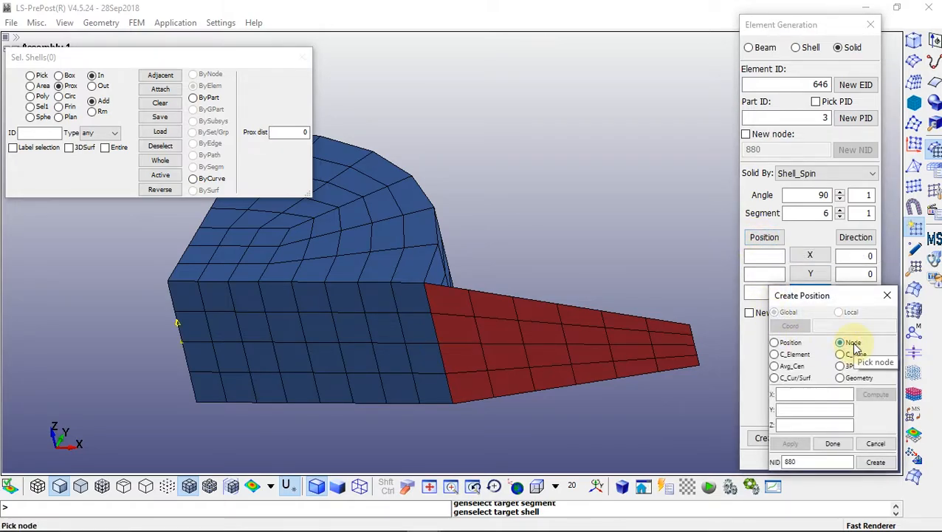
left_click(194, 399)
left_click(807, 443)
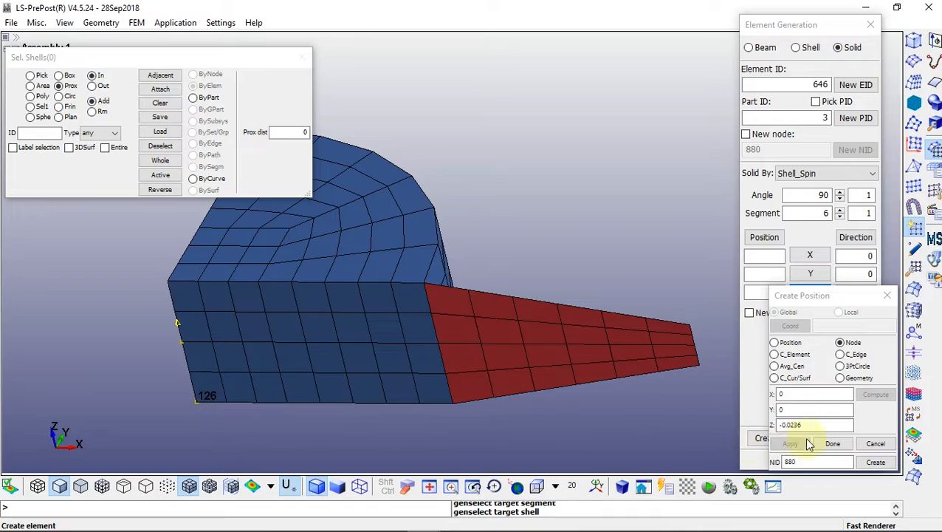
left_click(830, 444)
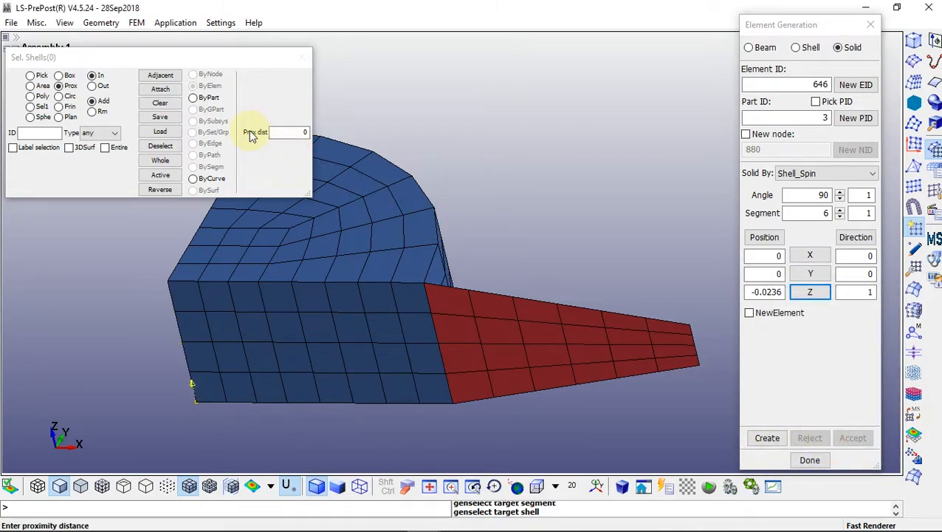
- Select the tapered shell by part, create the spun solid elements from it, and accept them
left_click(195, 98)
left_click(505, 330)
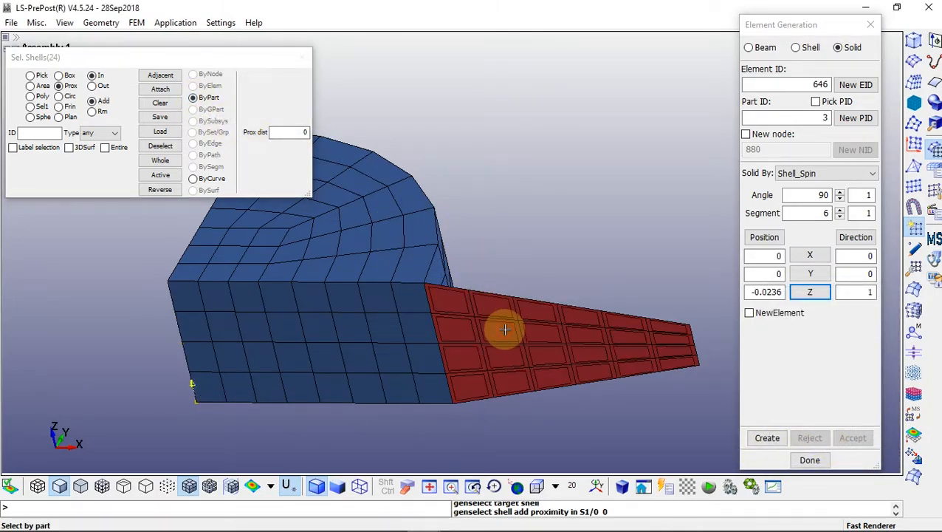
left_click(765, 442)
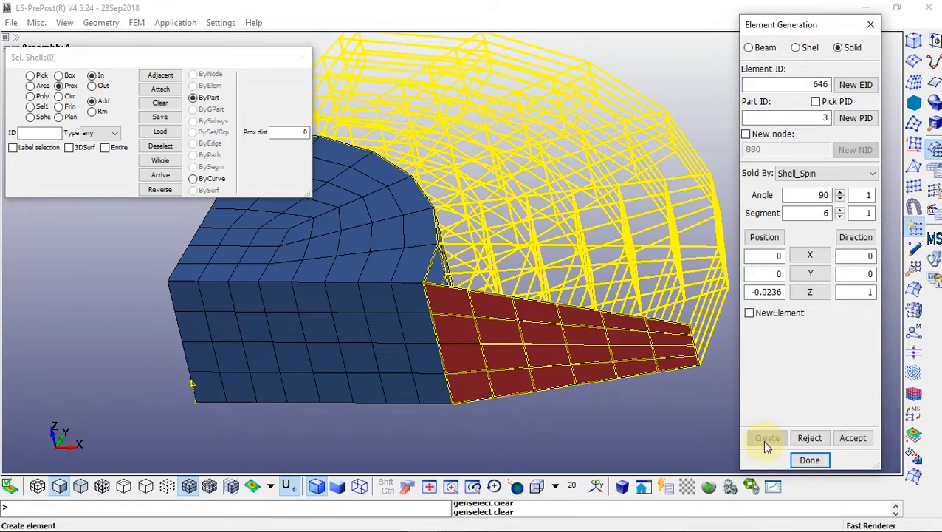
scroll(553, 292, "down", 3)
left_click_drag(553, 292, 528, 295, "shift")
left_click(852, 437)
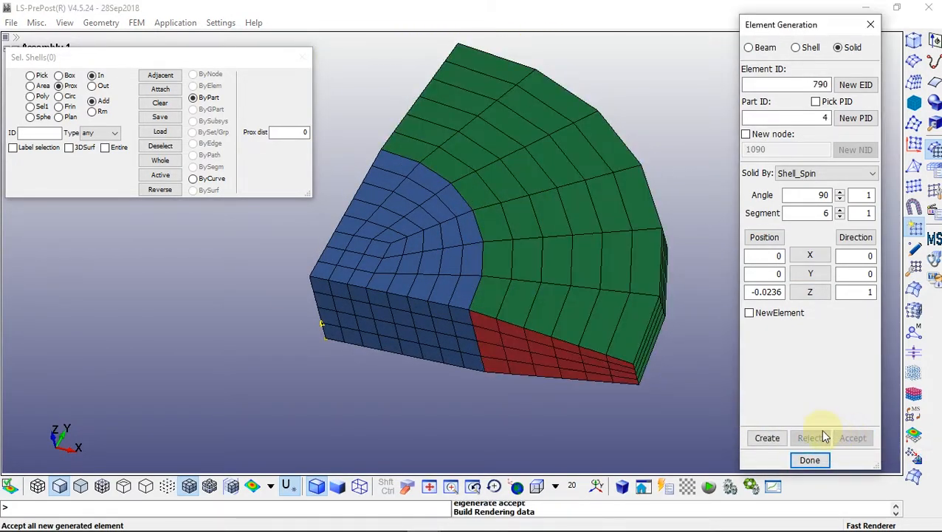
- Expand the FEM parts in the assembly tree and hide part 1 shell_4p
left_click_drag(189, 59, 229, 110)
left_click(15, 62)
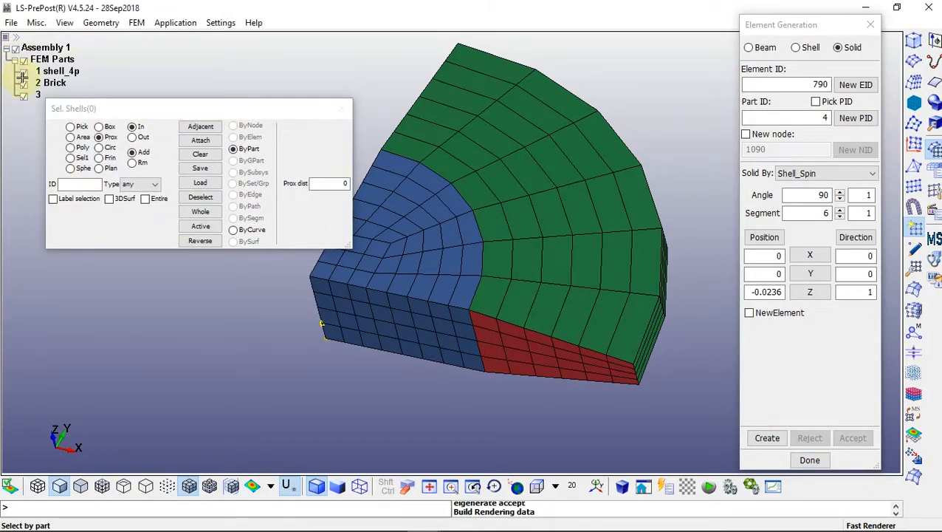
left_click(23, 73)
left_click_drag(531, 403, 452, 365, "shift")
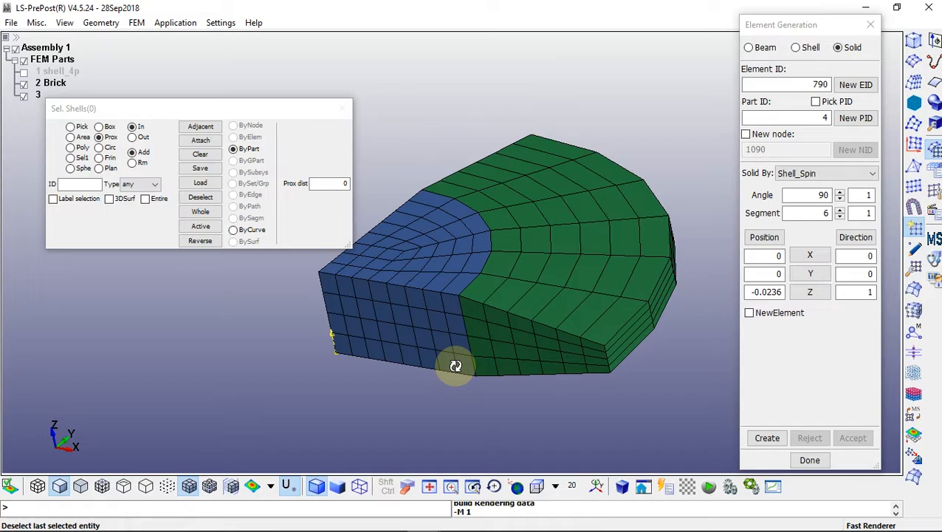
left_click(23, 73)
left_click(23, 73)
left_click_drag(384, 296, 583, 223, "shift")
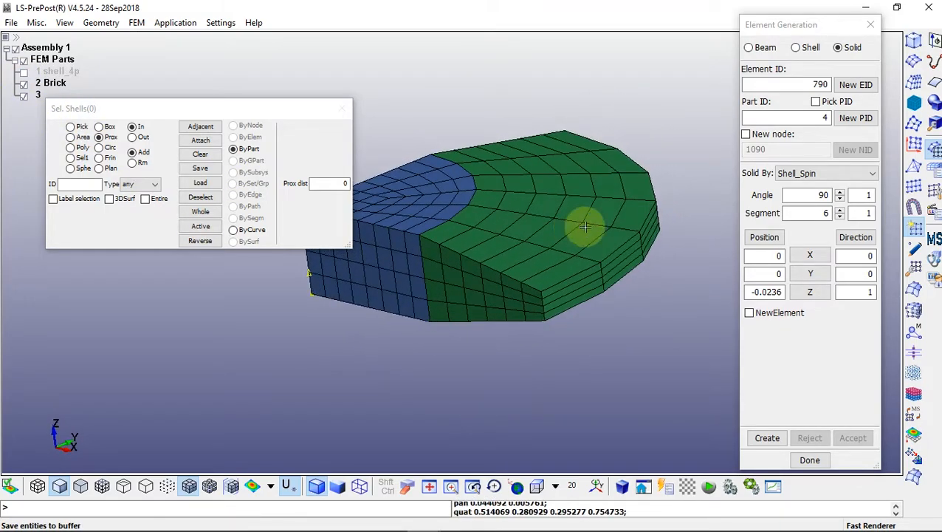
- Set up beam generation by Node_Drag with thickness 0.725, 10 segments and the X direction
left_click(764, 51)
left_click(816, 174)
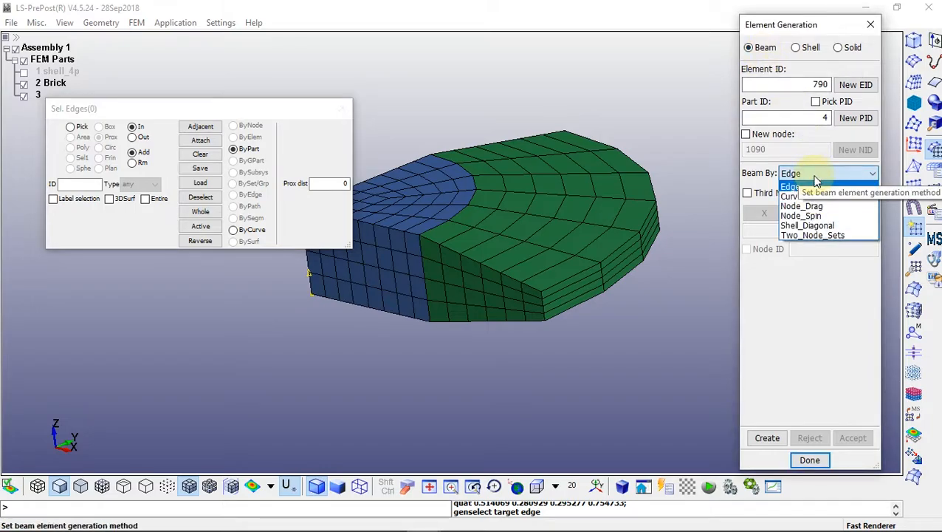
left_click(833, 207)
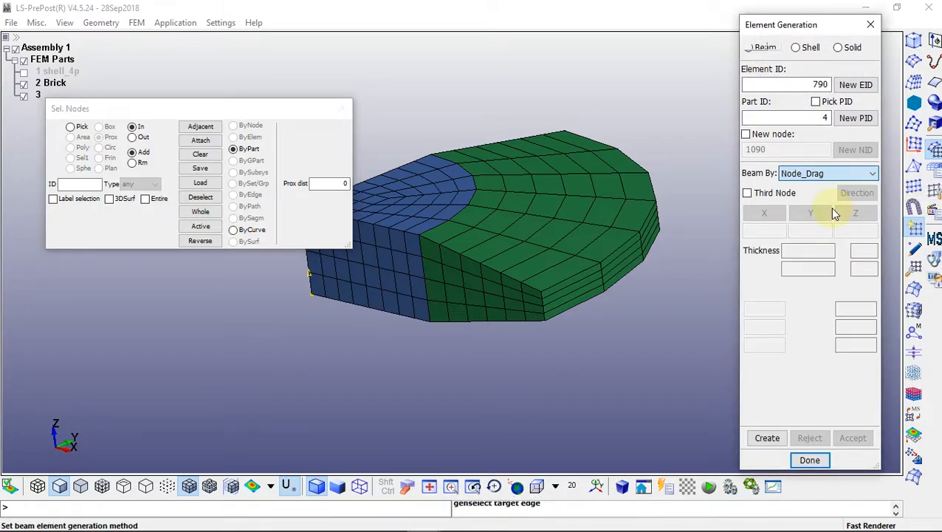
left_click(812, 250)
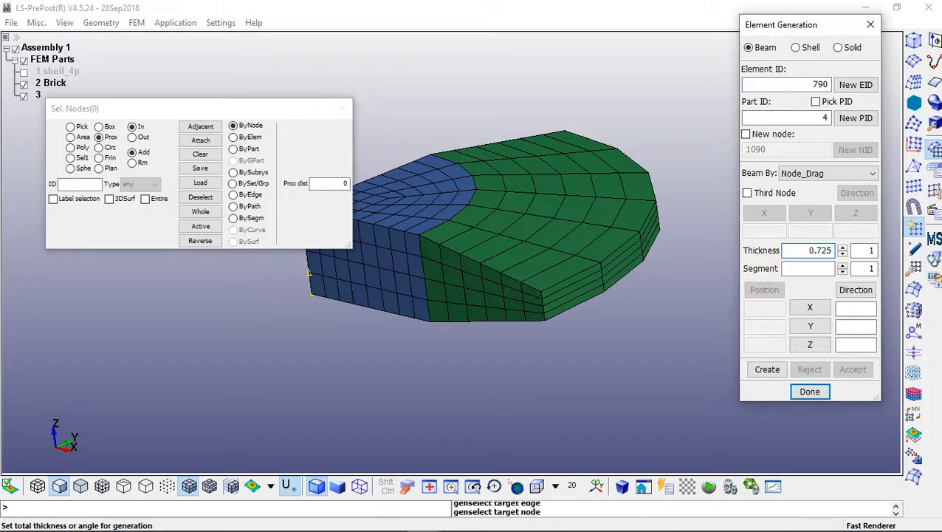
left_click(813, 268)
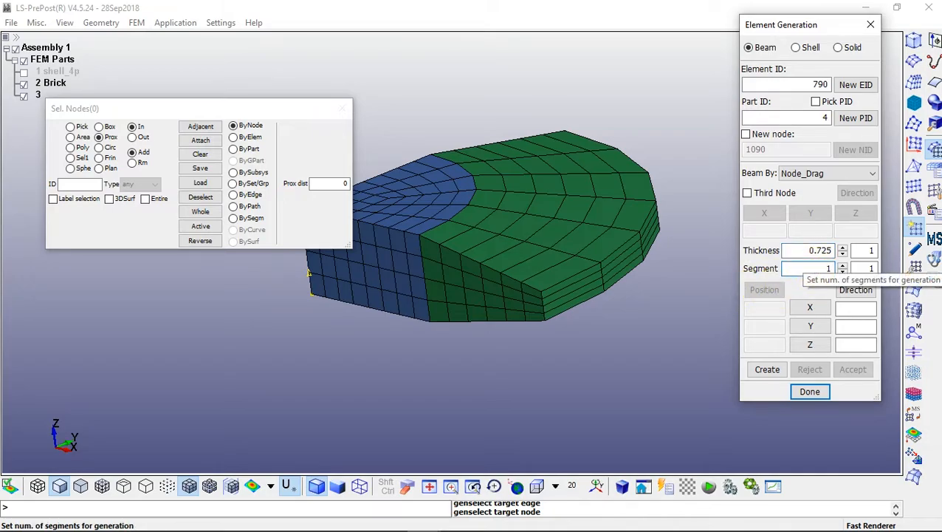
left_click(813, 308)
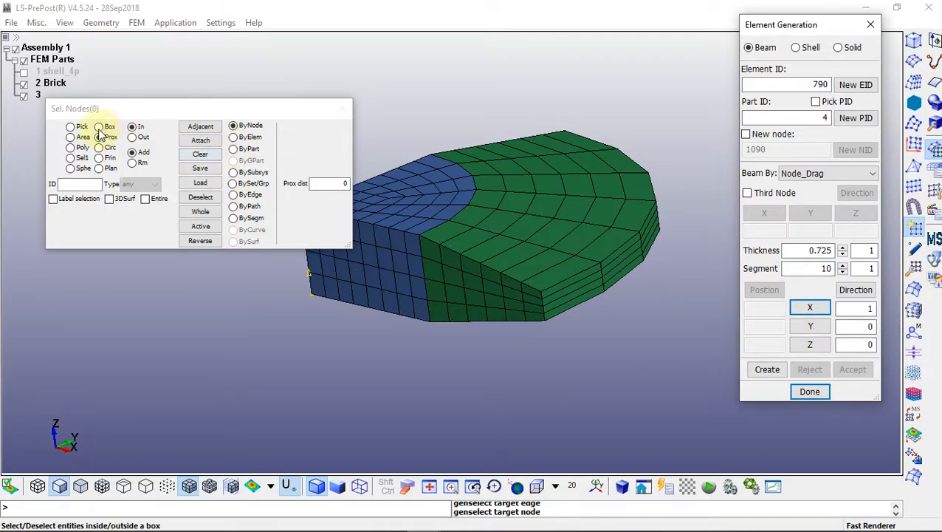
- Pick the mid-height node on the tapered solid's outer edge, create the beam elements from it, and accept them
left_click(70, 127)
scroll(572, 342, "up", 1)
scroll(473, 221, "up", 2)
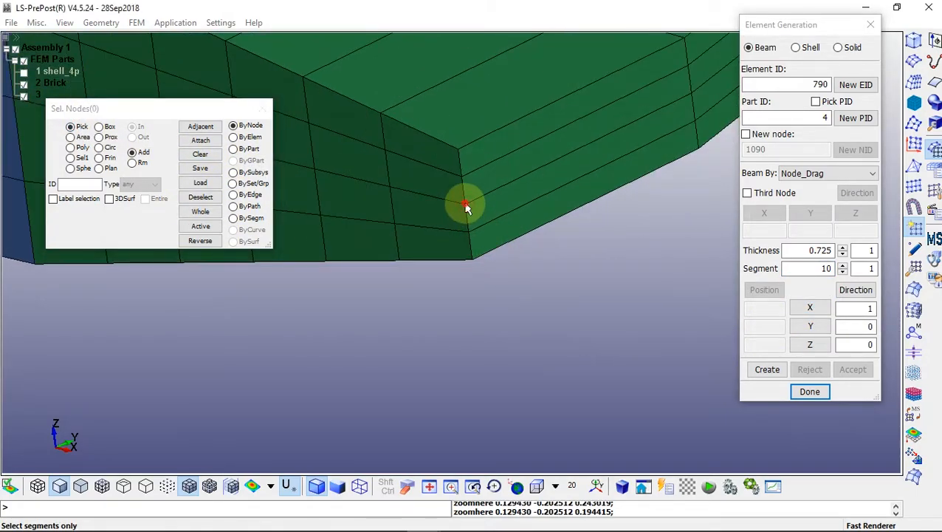
left_click(464, 204)
scroll(525, 292, "down", 3)
left_click(775, 370)
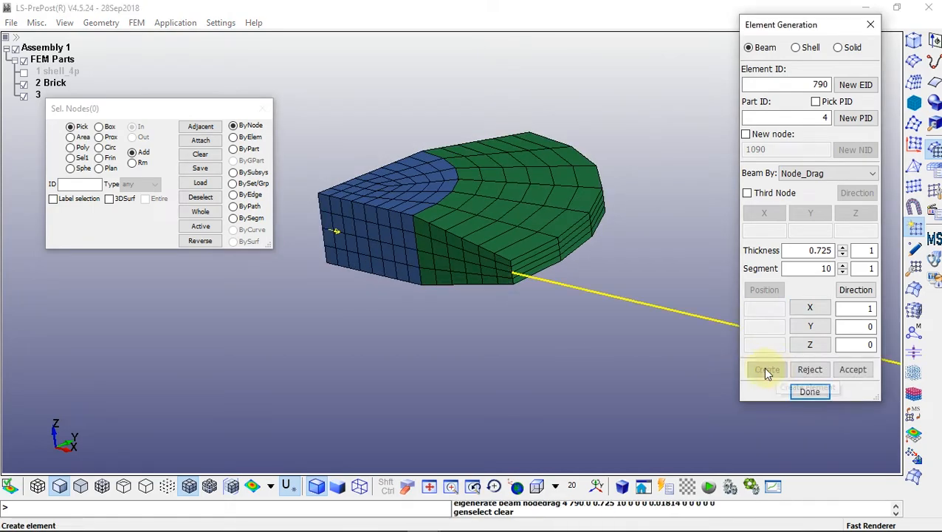
scroll(584, 370, "down", 3)
scroll(580, 336, "up", 3)
scroll(578, 338, "down", 1)
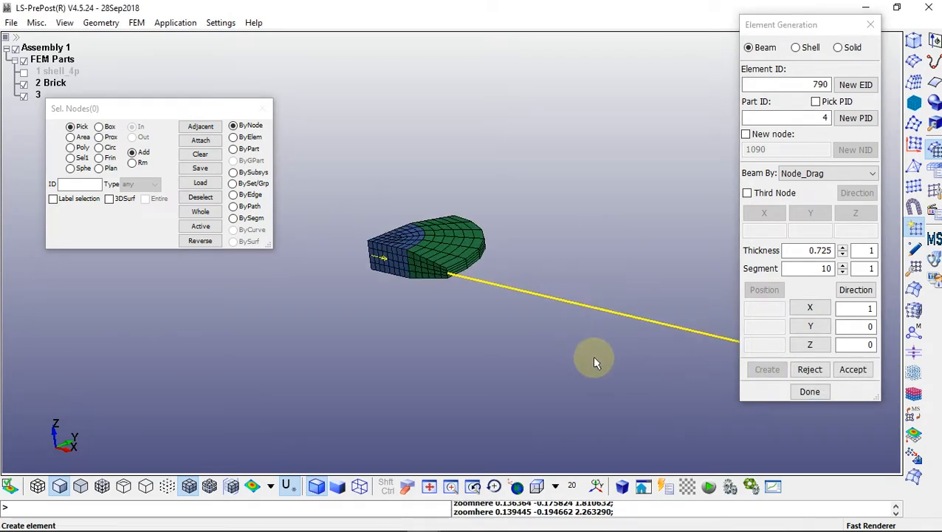
right_click_drag(591, 355, 555, 336, "shift")
left_click(850, 370)
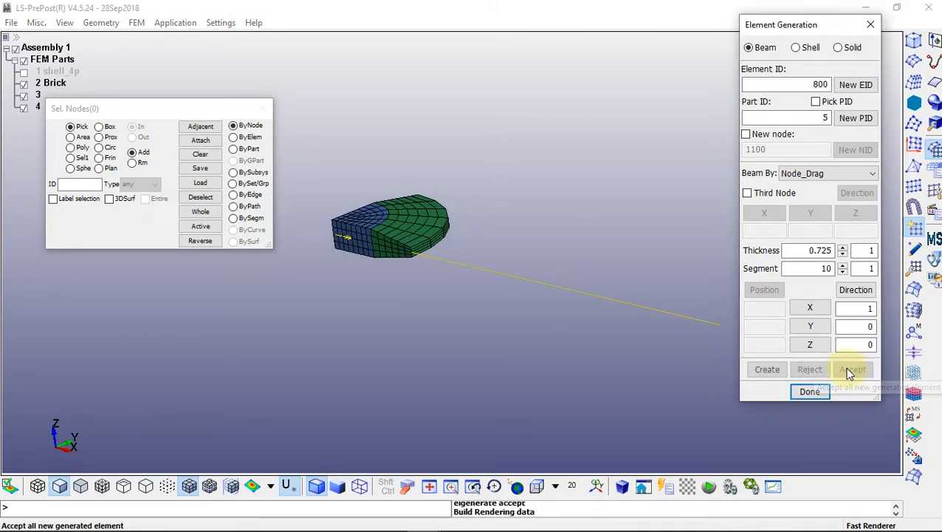
- Set up shell generation by Edge Spin with a 90 degree angle, 6 segments and the Z direction
left_click(808, 48)
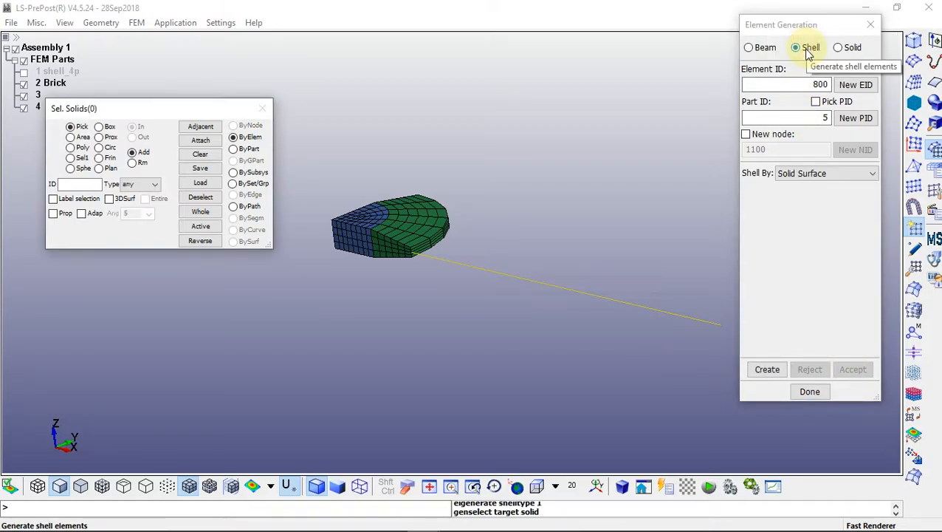
left_click(812, 172)
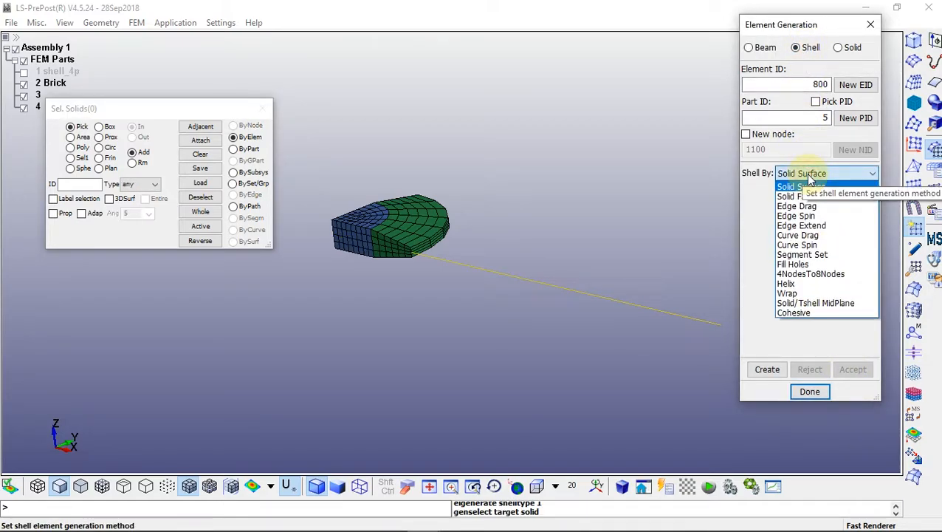
left_click(806, 216)
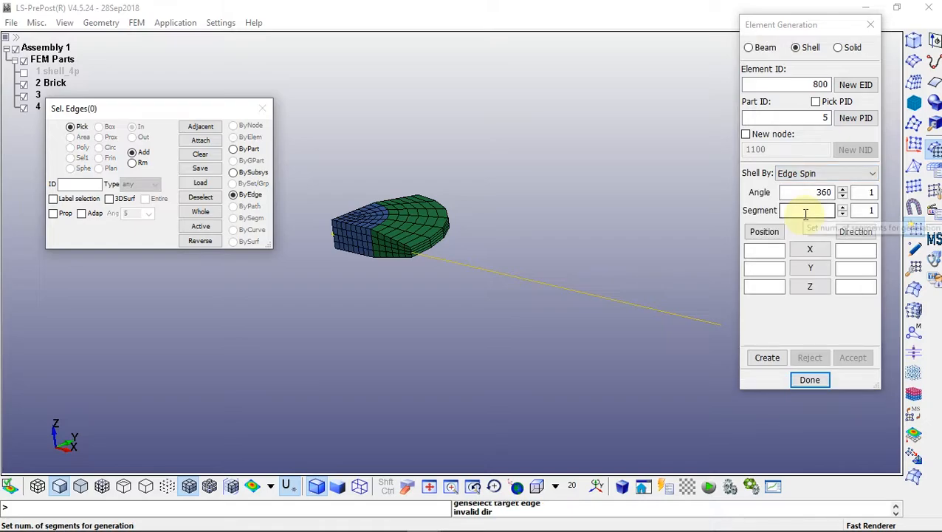
left_click(838, 194)
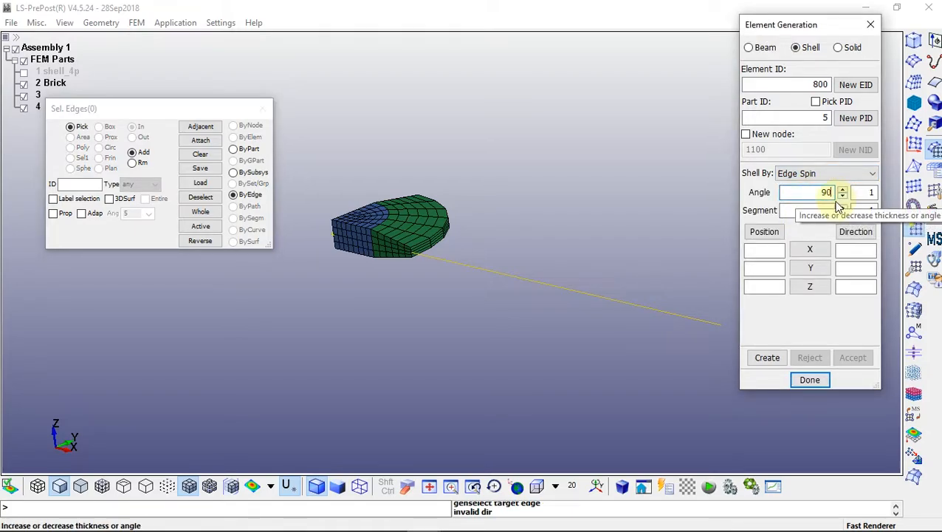
left_click(827, 211)
left_click(810, 285)
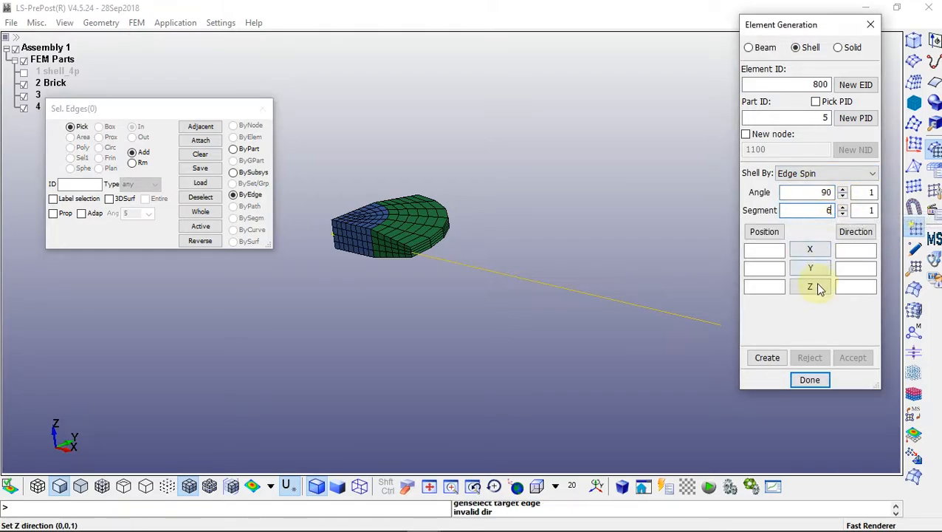
- Set the spin position from the lower corner node on the solid hub's center axis (0, 0, -0.0236)
left_click(765, 233)
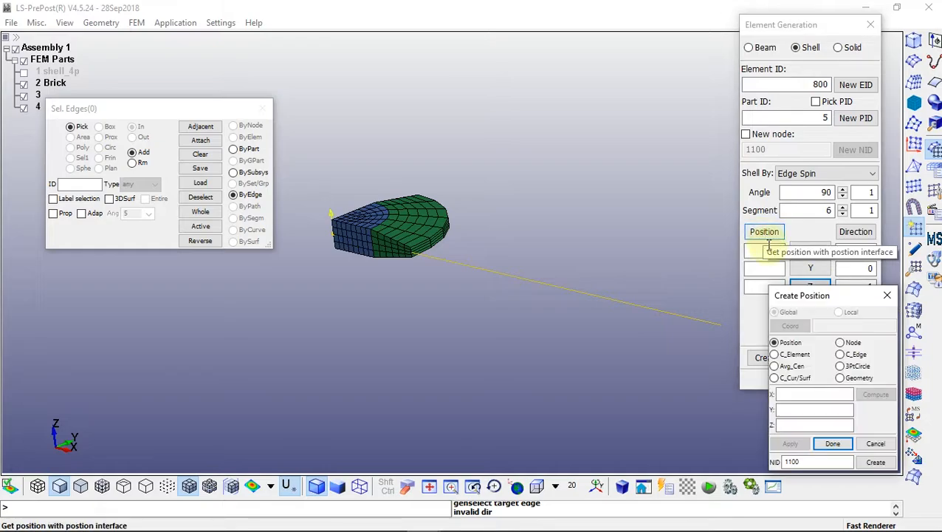
scroll(312, 235, "up", 5)
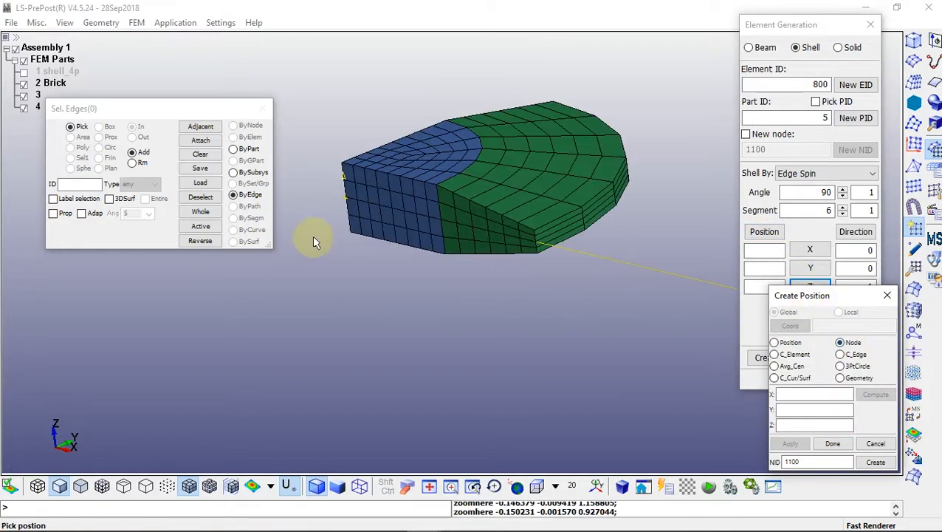
left_click(373, 233)
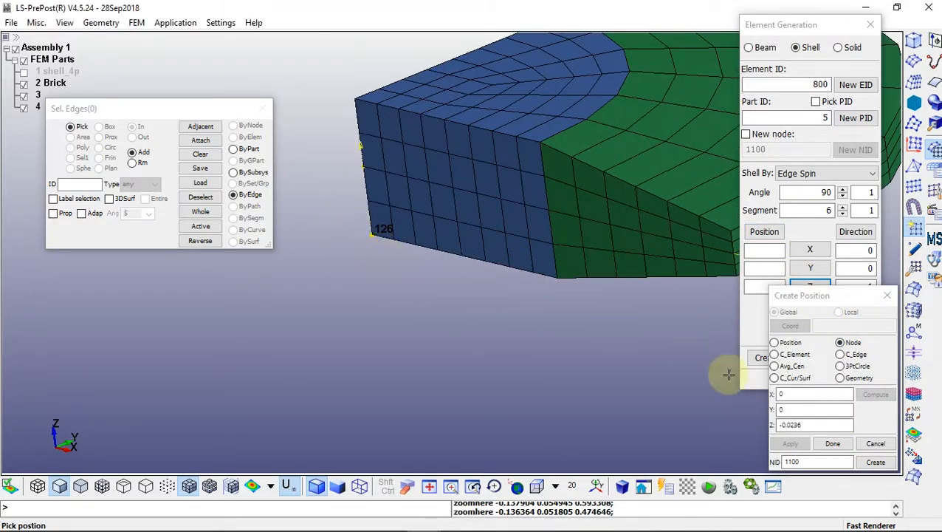
left_click(835, 443)
- Select the beam line by part, create the spun shell elements from it, accept them, and finish element generation
scroll(580, 292, "down", 3)
middle_click_drag(645, 310, 471, 281, "shift")
left_click(235, 149)
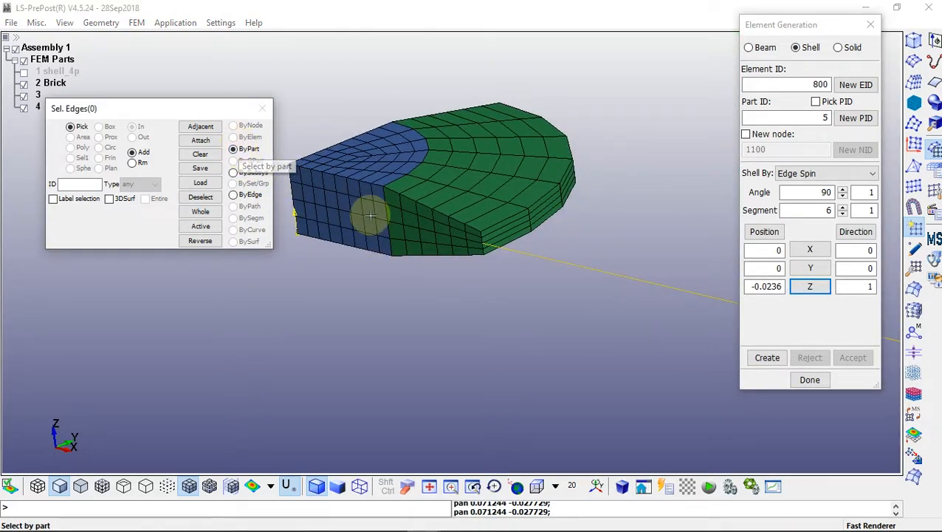
left_click(557, 266)
left_click(768, 357)
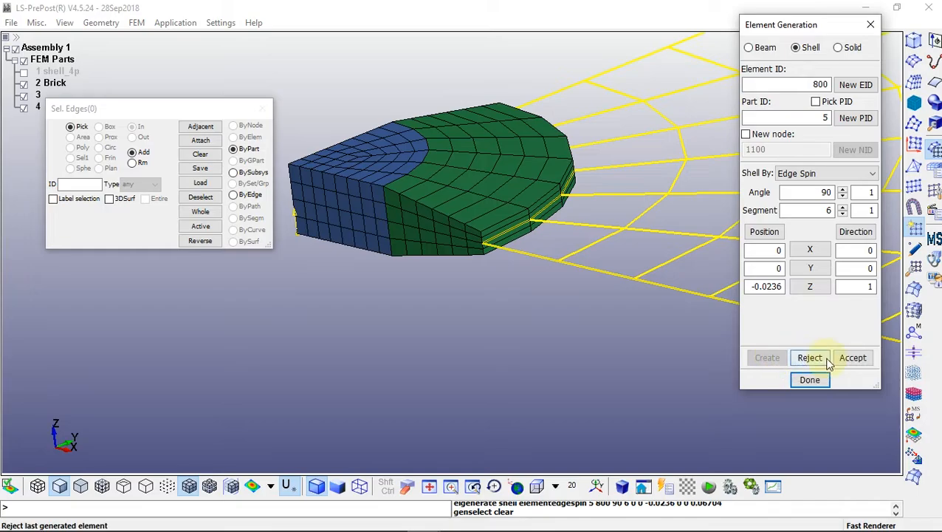
left_click(852, 357)
scroll(642, 299, "down", 3)
scroll(659, 358, "up", 2)
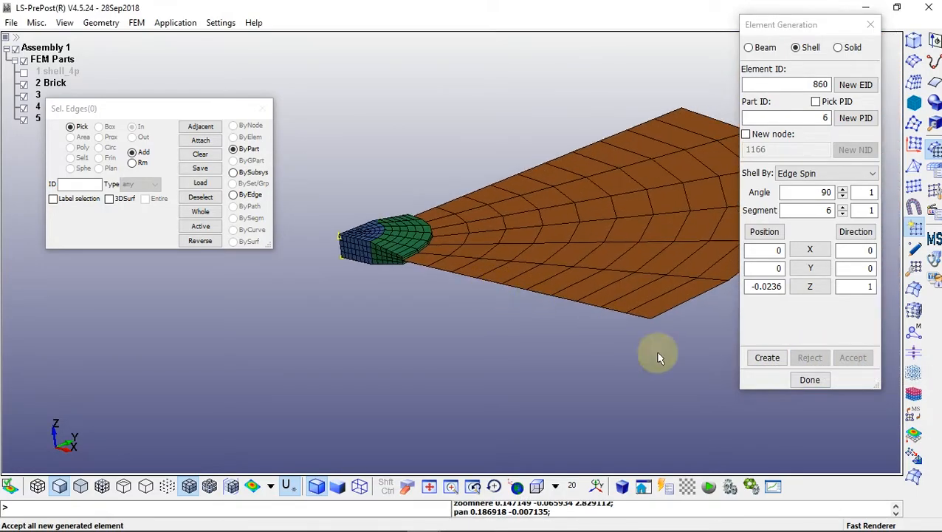
left_click_drag(660, 359, 572, 309, "ctrl")
left_click(794, 381)
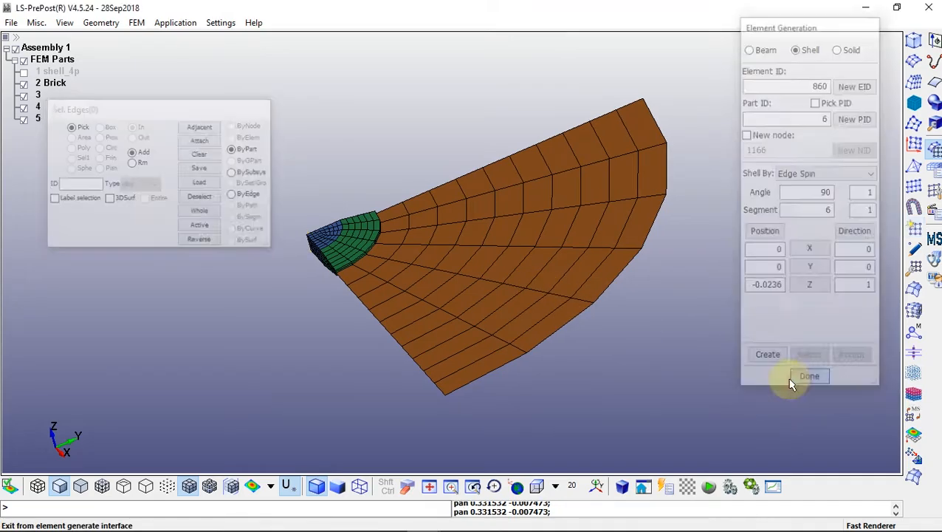
- Hide shell part 5 and delete beam part 4 together with its unreferenced nodes
left_click_drag(295, 356, 551, 355, "ctrl")
scroll(359, 235, "up", 3)
scroll(475, 320, "down", 2)
left_click(24, 119)
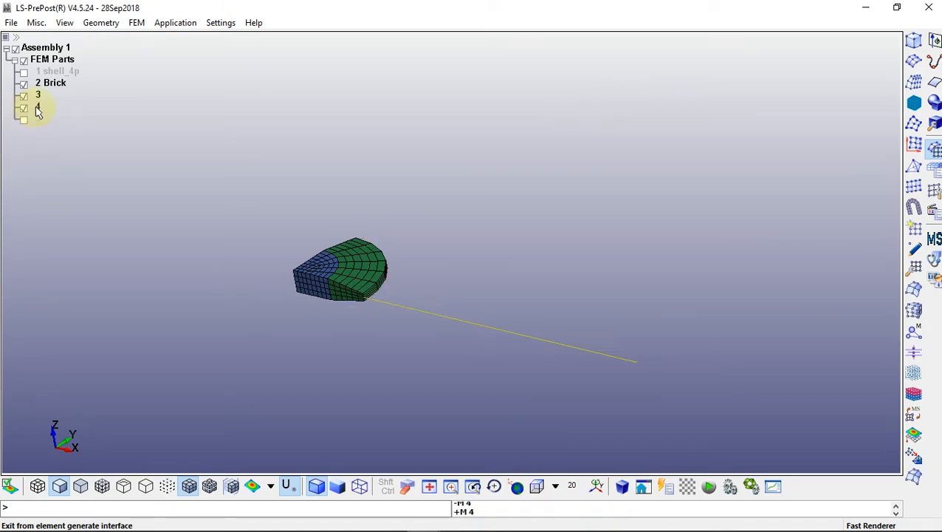
right_click(38, 109)
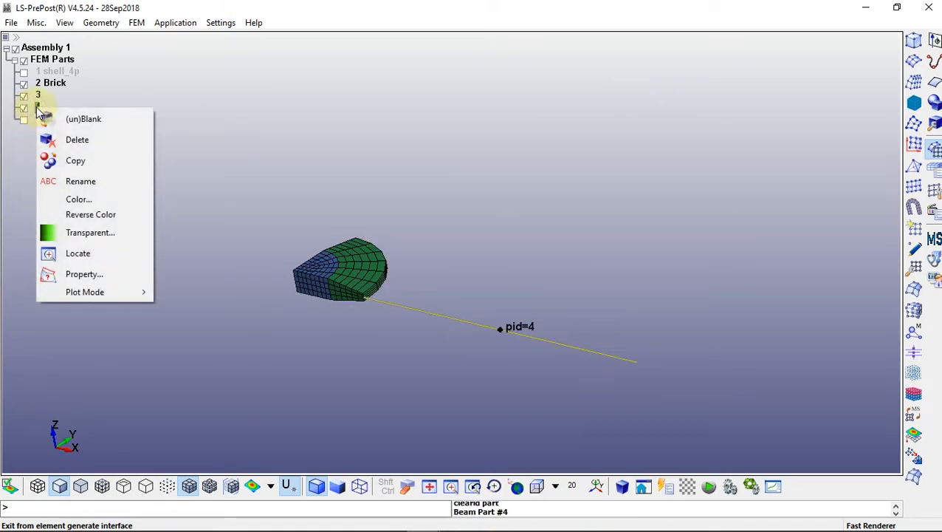
left_click(72, 139)
left_click(465, 320)
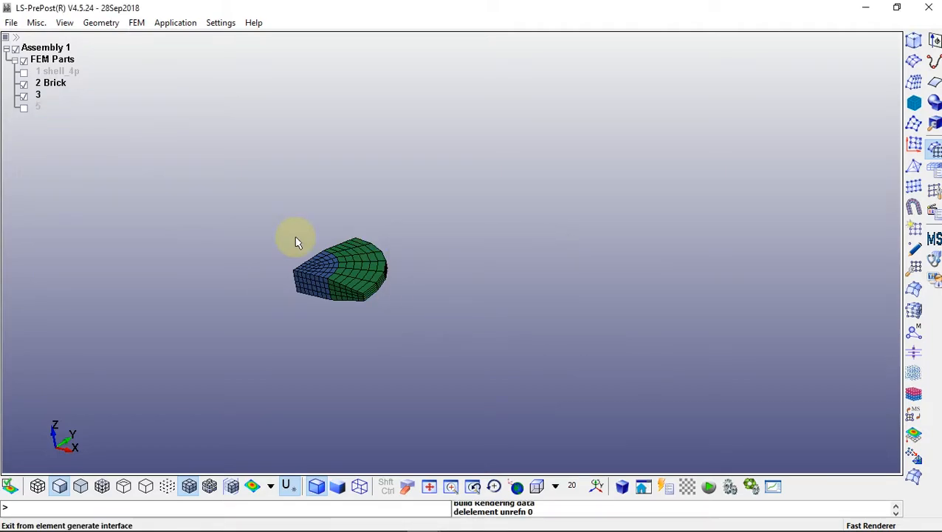
- Show part 1 shell_4p on the tapered solid's side face and delete it
left_click(23, 97)
left_click(23, 97)
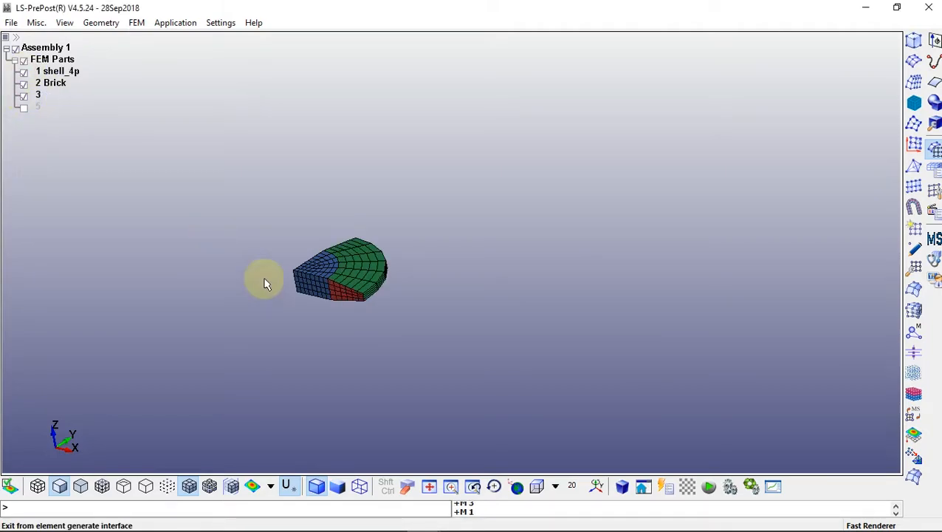
scroll(422, 286, "up", 5)
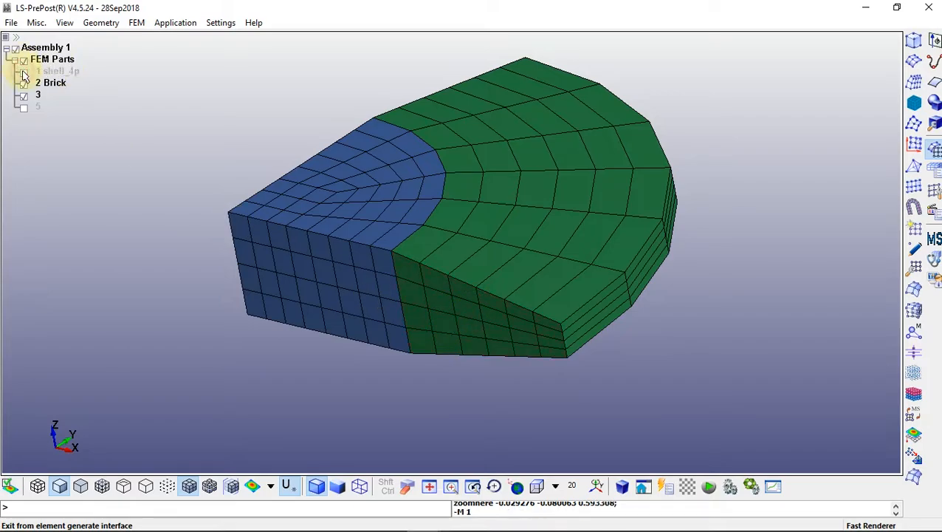
left_click(46, 72)
right_click(50, 71)
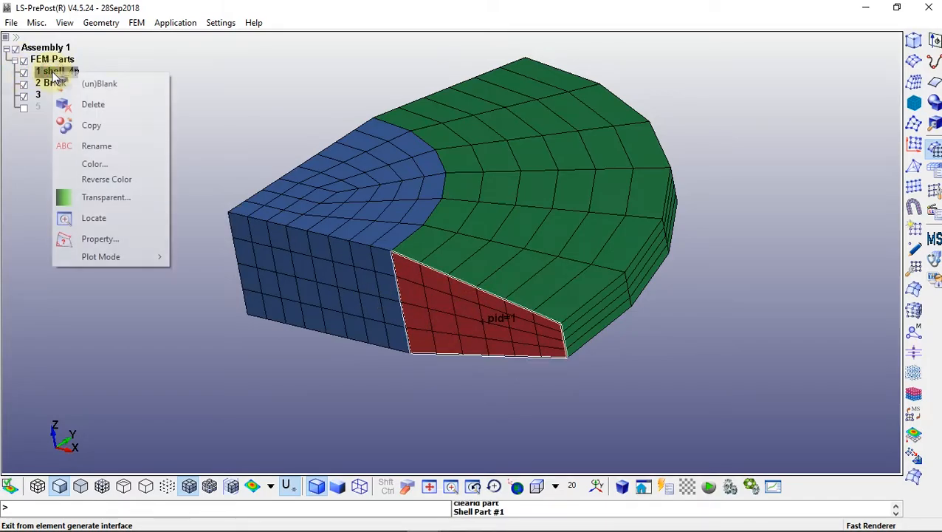
left_click(87, 103)
left_click(465, 320)
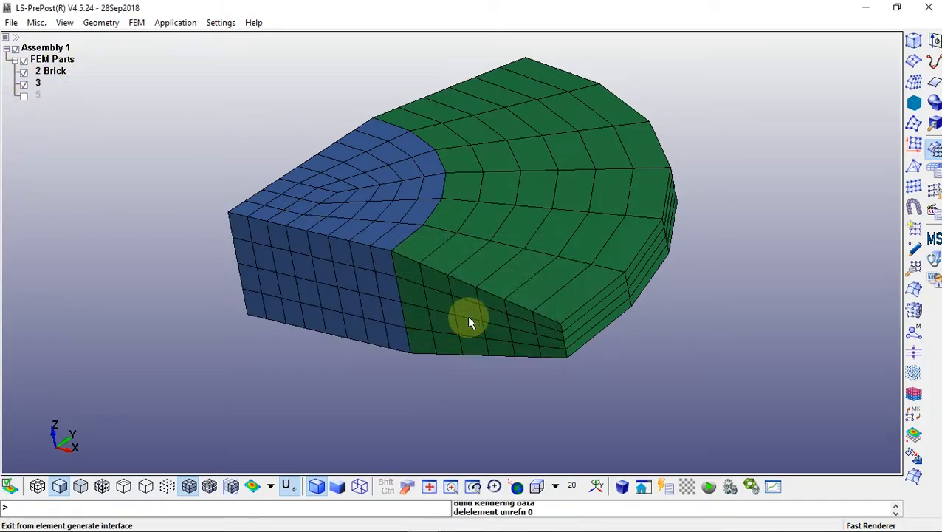
- Show the spun shell part 5 again alongside the solid parts
left_click(24, 96)
scroll(460, 176, "down", 5)
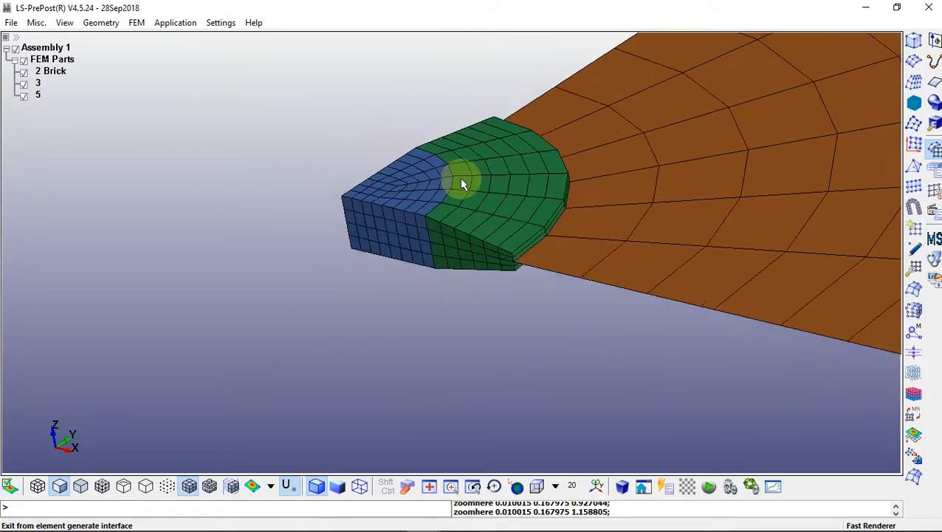
left_click_drag(532, 229, 600, 208, "shift")
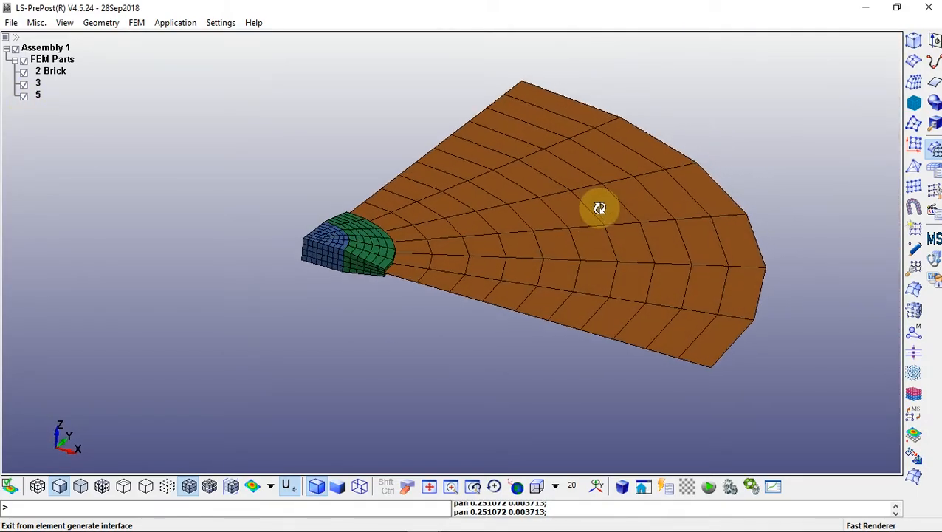
- Open Entity Creation and start creating a boundary SPC, keeping the model clear of the dialogs
left_click(935, 172)
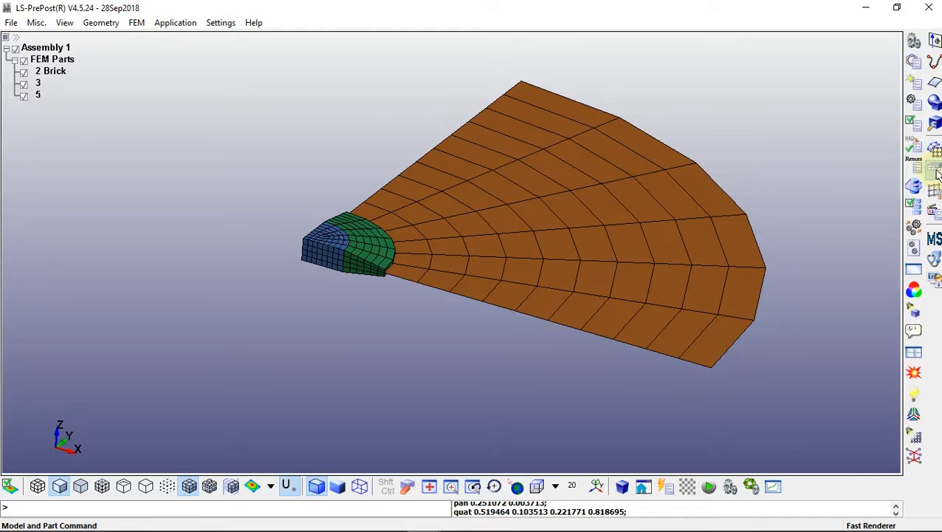
left_click(915, 83)
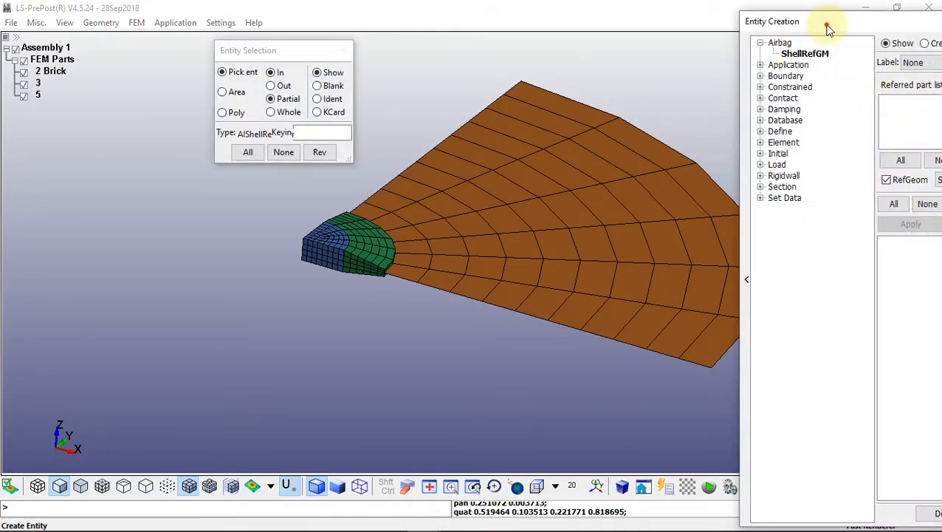
left_click_drag(828, 28, 735, 27)
middle_click_drag(517, 197, 358, 206, "shift")
left_click_drag(448, 308, 466, 311, "shift")
left_click_drag(275, 51, 71, 116)
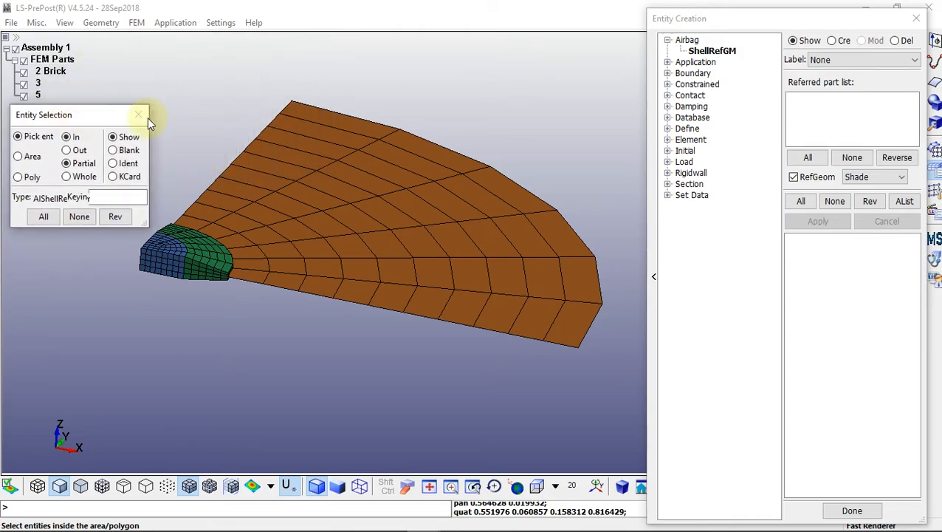
left_click(667, 73)
left_click(696, 84)
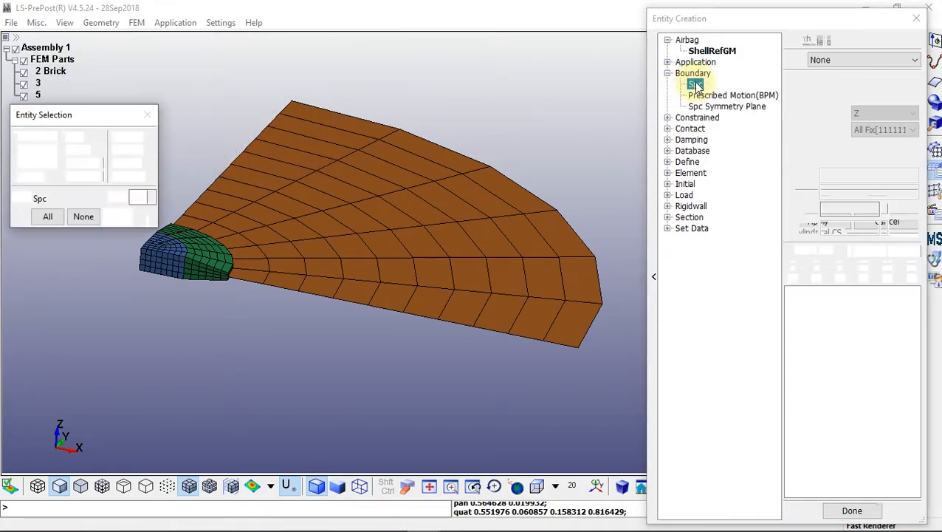
left_click(832, 41)
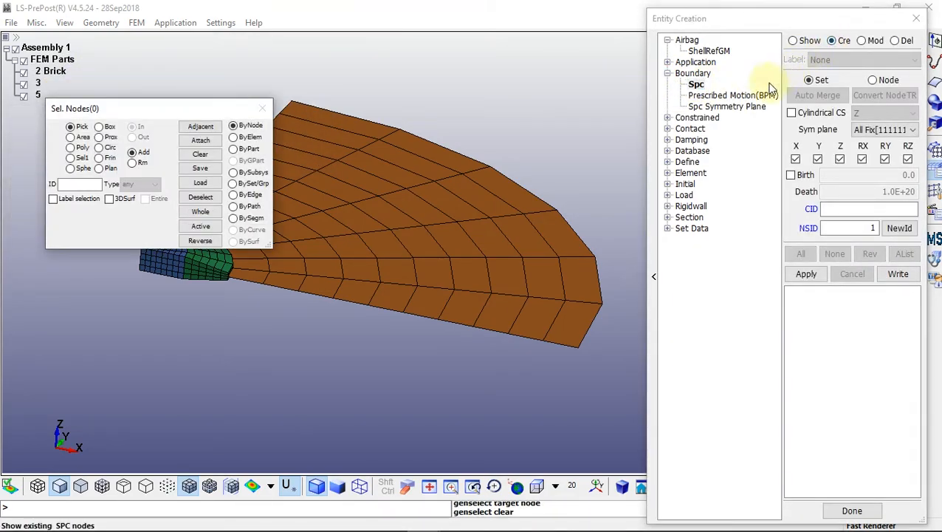
- Select the shell's outer arc nodes by edge with a 60 degree propagation angle and apply an All Fix [111111] SPC set
left_click(249, 195)
left_click(52, 213)
left_click(149, 214)
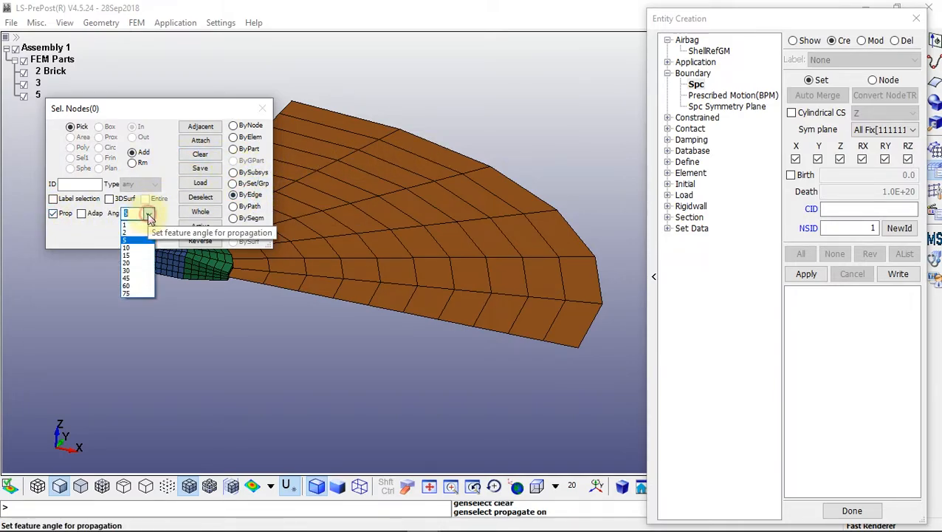
left_click(132, 286)
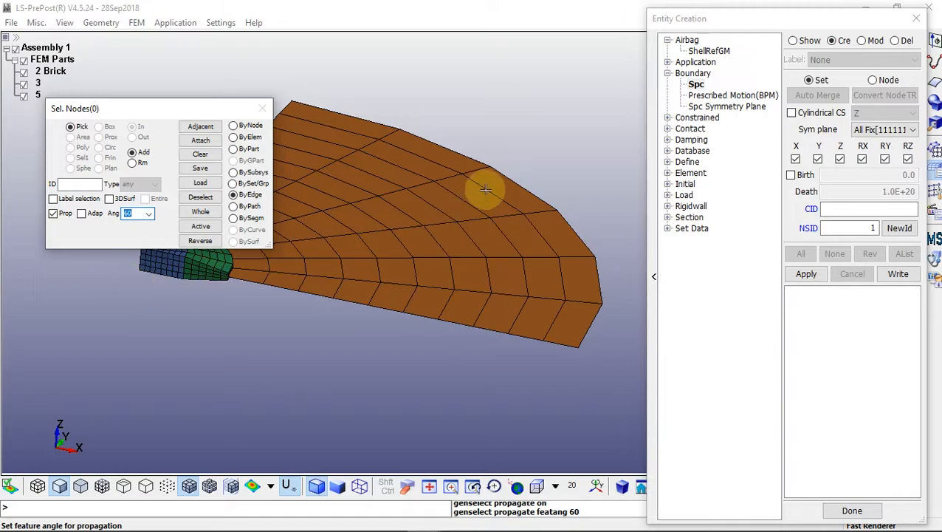
left_click(364, 120)
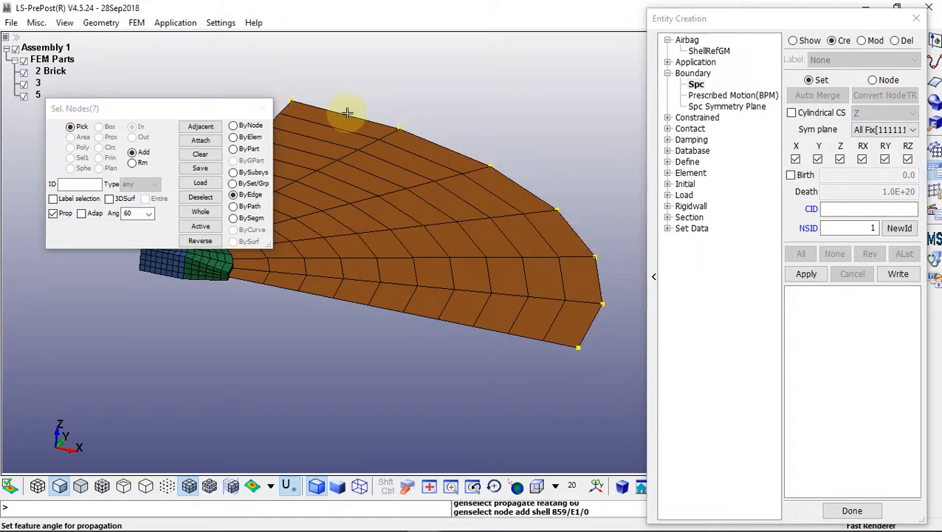
left_click(808, 275)
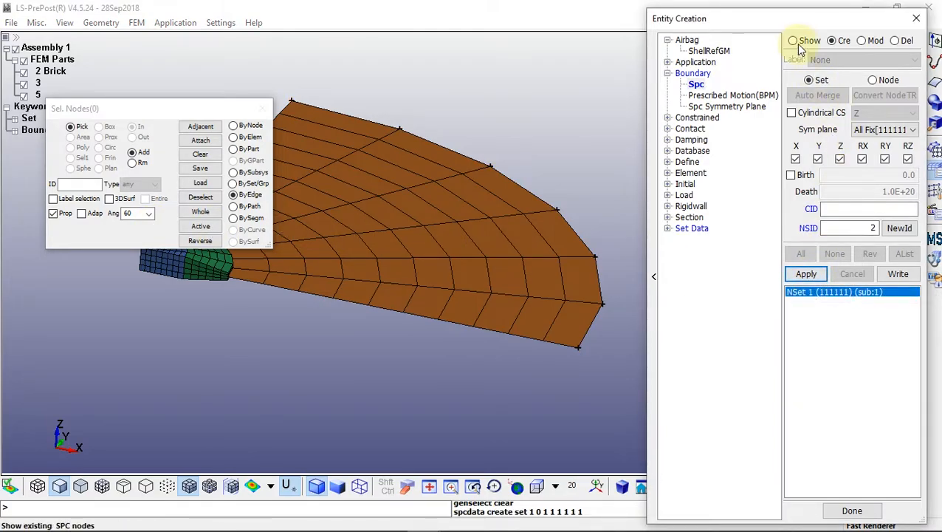
- Clear the displayed SPC set and start creating a new SPC set with the XOZ [010101] symmetry plane
left_click(794, 42)
left_click(834, 254)
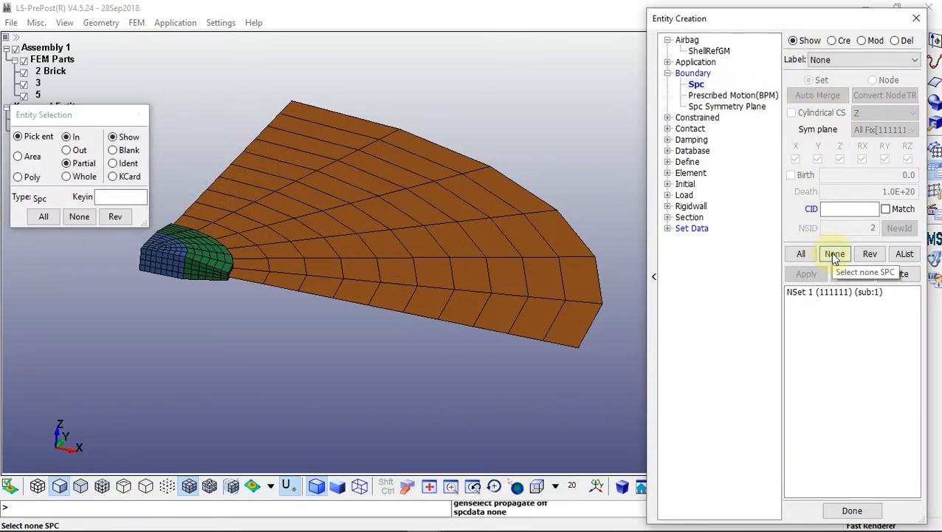
left_click(833, 40)
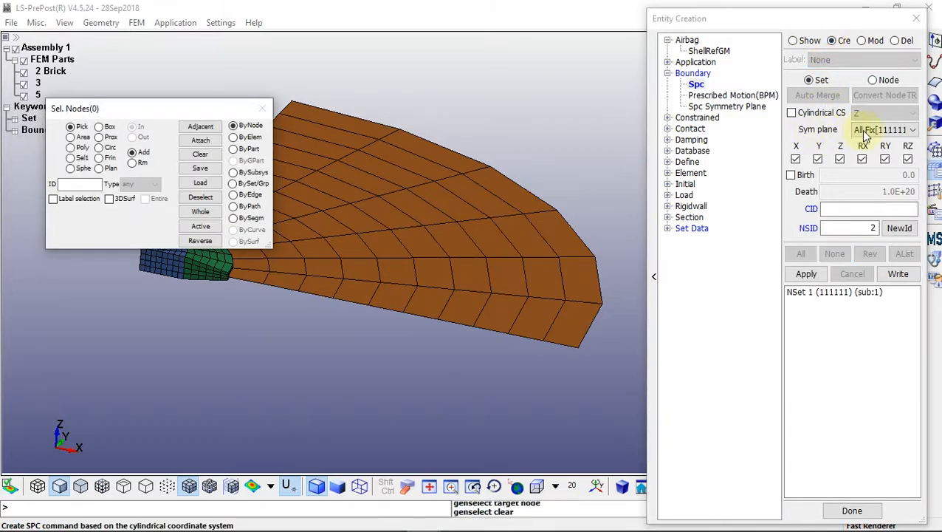
left_click(879, 130)
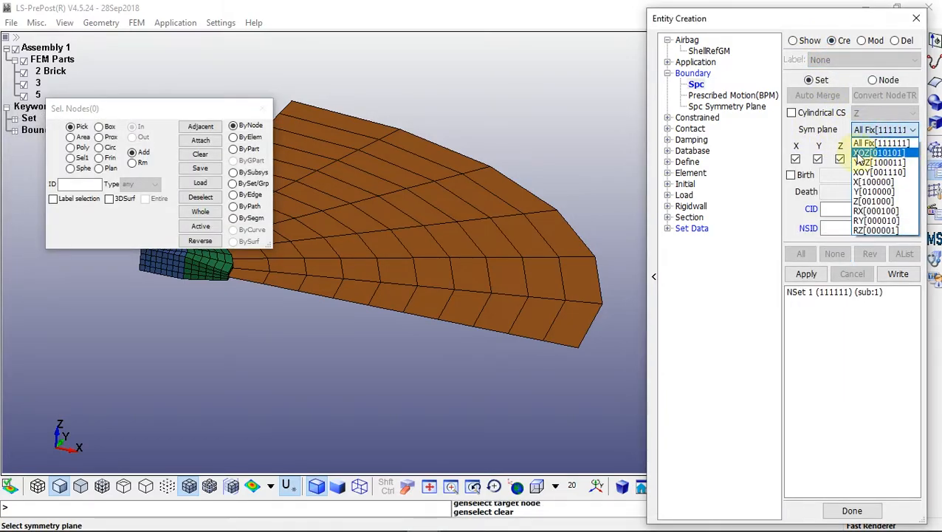
left_click(900, 153)
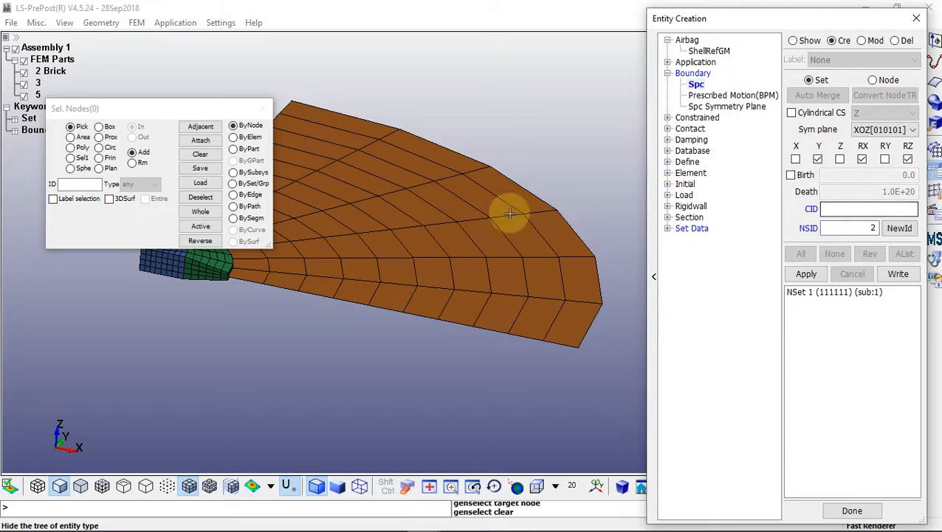
- Select the XOZ-plane face nodes of the hub and tapered solid by element, propagating with a 5 degree angle
left_click_drag(260, 342, 248, 324, "shift")
middle_click_drag(248, 323, 451, 319, "shift")
scroll(406, 251, "up", 2)
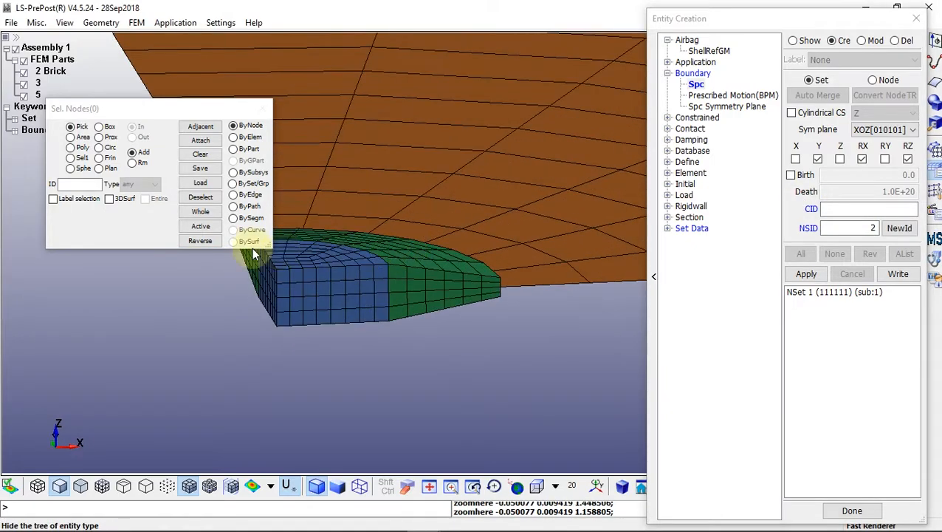
left_click(249, 137)
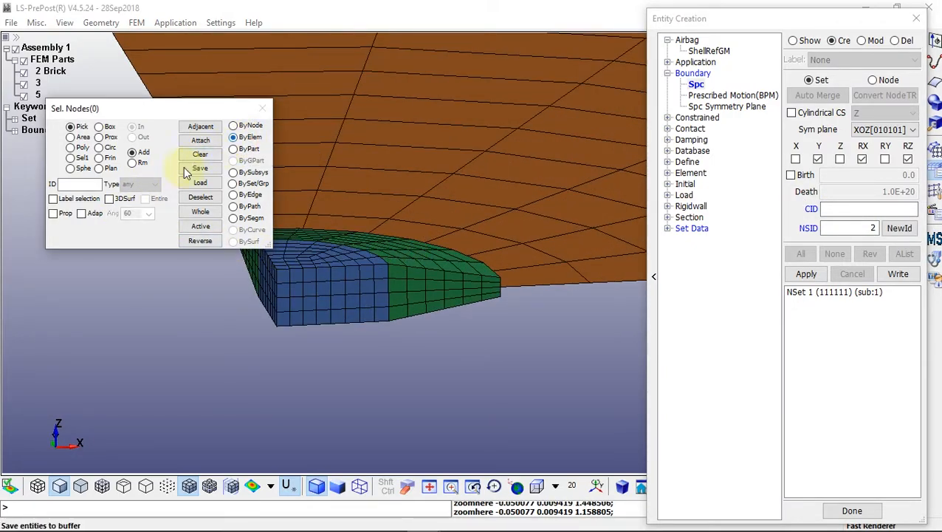
left_click(64, 216)
left_click(137, 213)
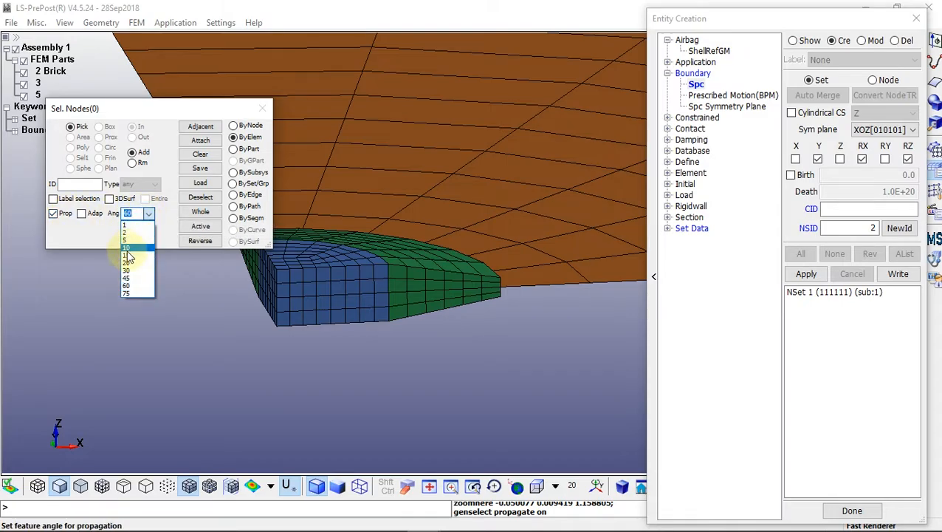
left_click(127, 240)
left_click(318, 288)
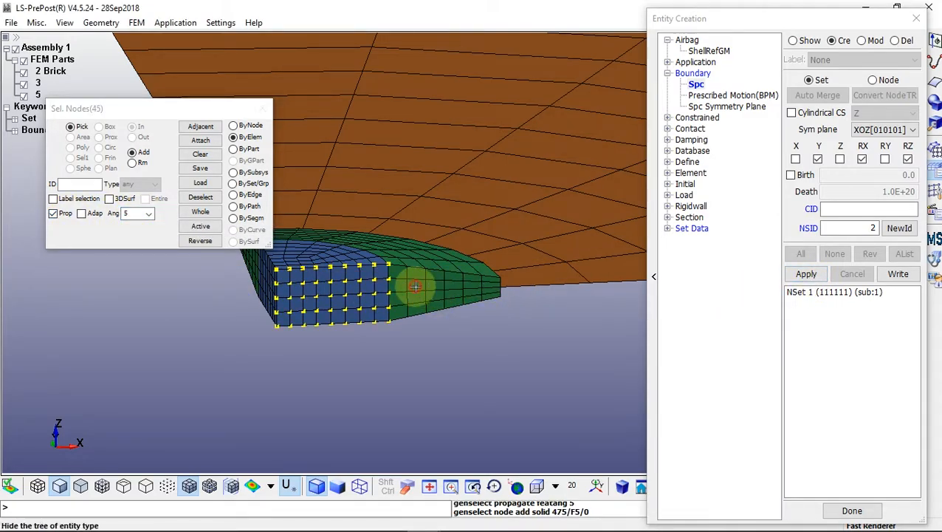
- Add the shell's straight edge nodes along the XOZ plane by edge and apply the XOZ symmetry SPC set
middle_click_drag(564, 280, 392, 296, "ctrl")
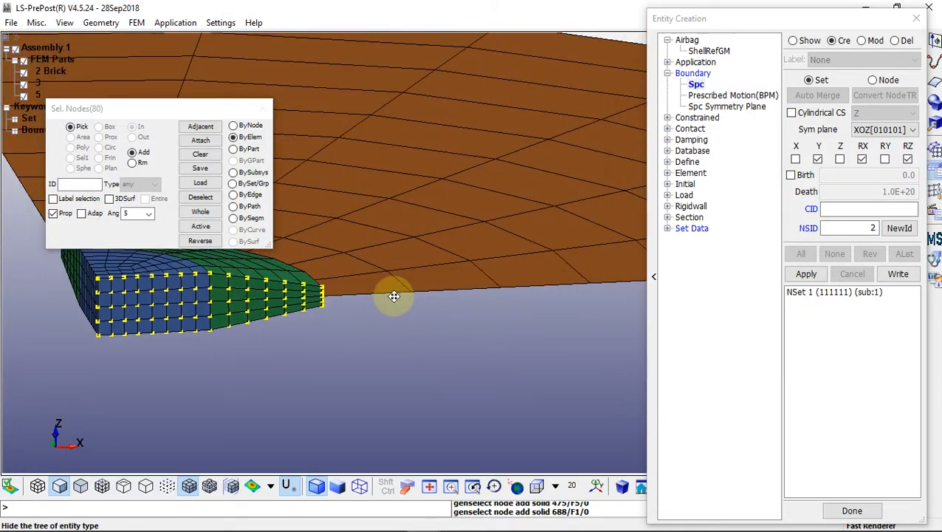
left_click(243, 197)
left_click(374, 294)
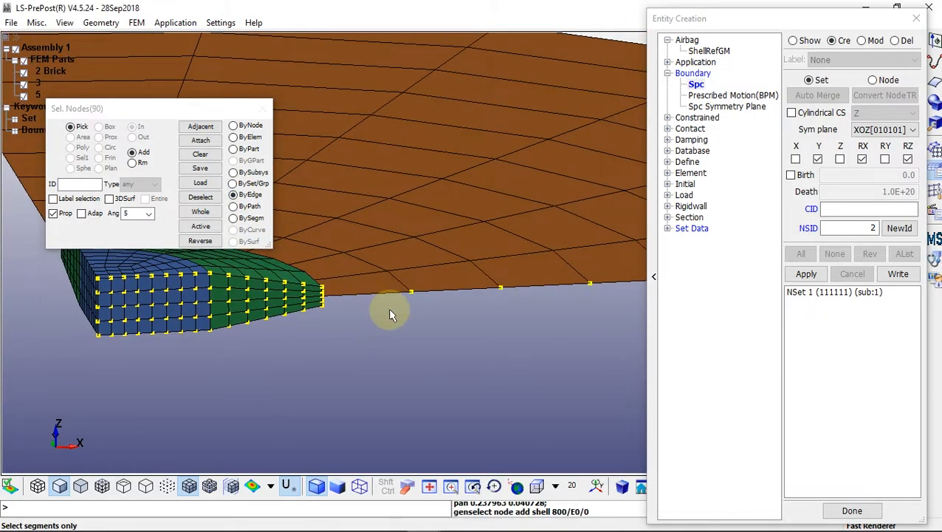
left_click_drag(389, 311, 511, 297, "ctrl")
middle_click_drag(511, 298, 454, 275, "ctrl")
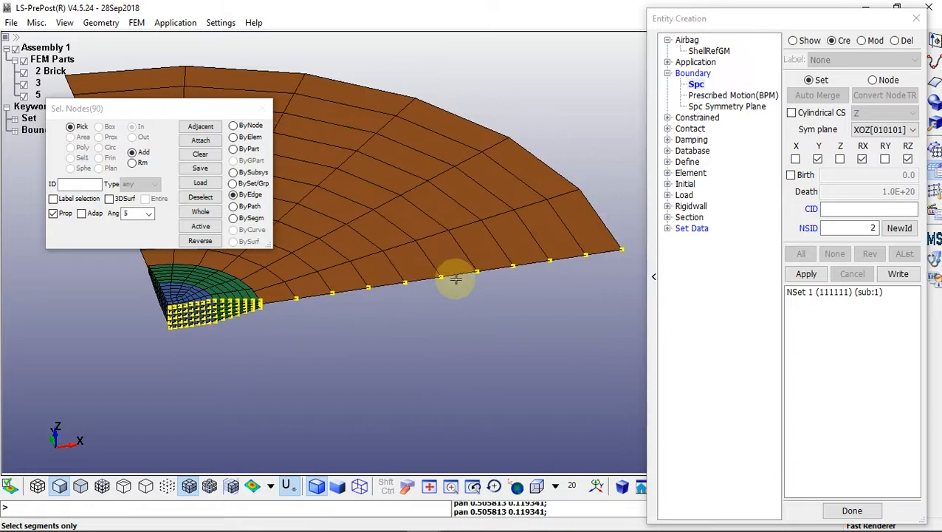
left_click(807, 275)
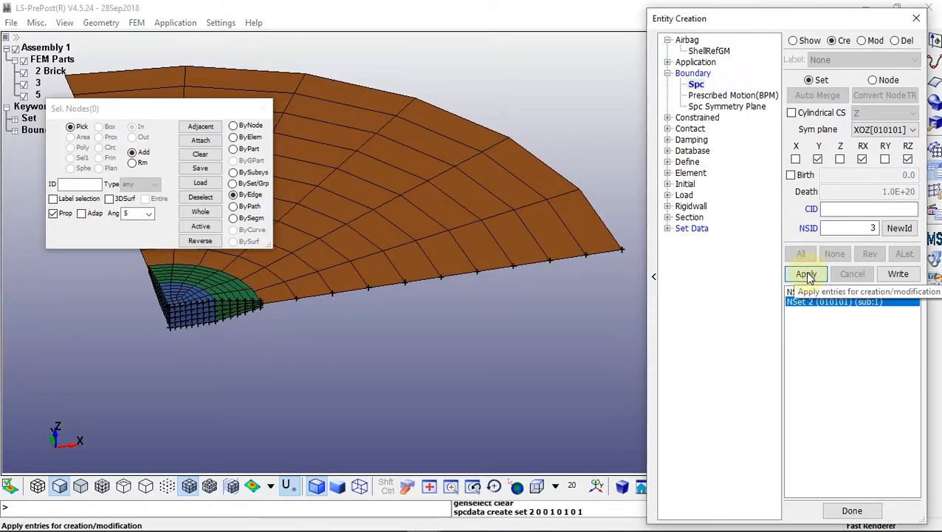
- Set the symmetry plane to YOZ [100011] and select the hub and tapered solid face nodes on that plane by element
left_click(878, 130)
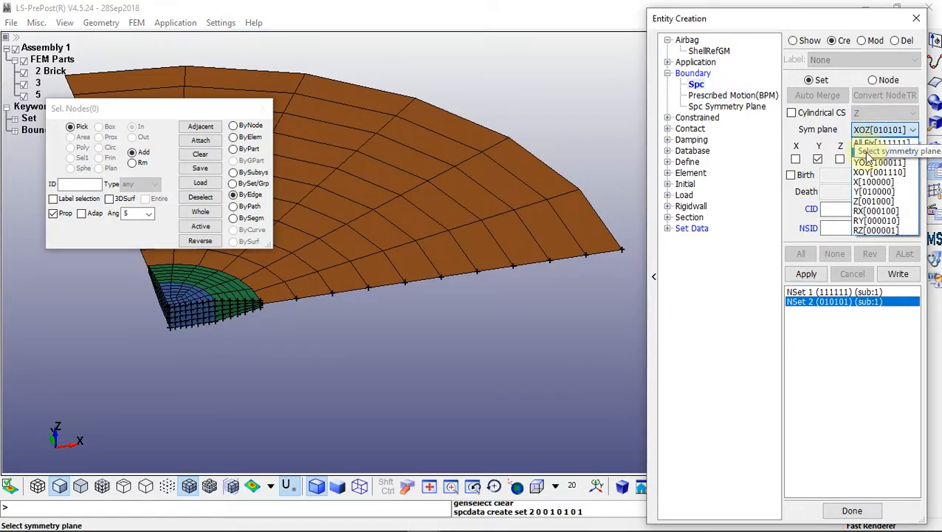
left_click(869, 163)
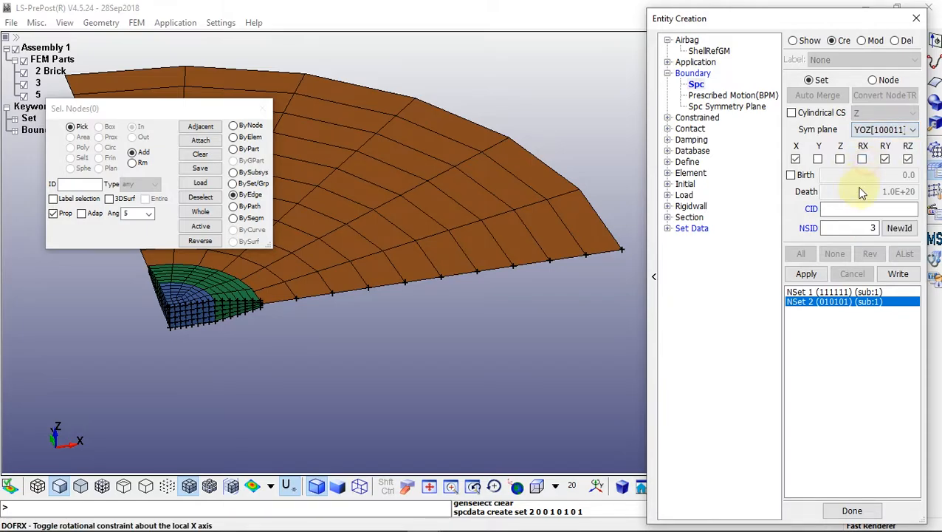
scroll(383, 357, "down", 2)
left_click_drag(244, 373, 564, 359, "shift")
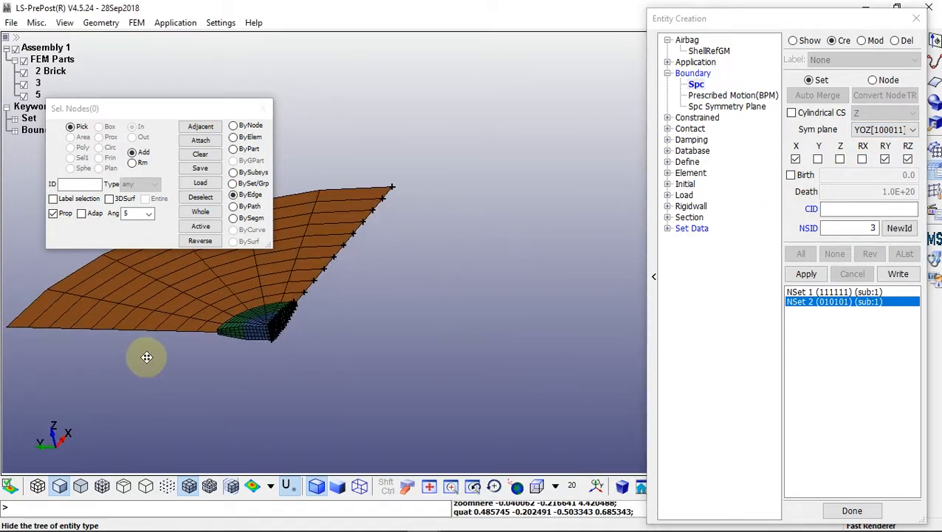
scroll(416, 319, "up", 1)
right_click_drag(147, 357, 283, 343, "shift")
scroll(415, 315, "up", 2)
scroll(497, 293, "up", 1)
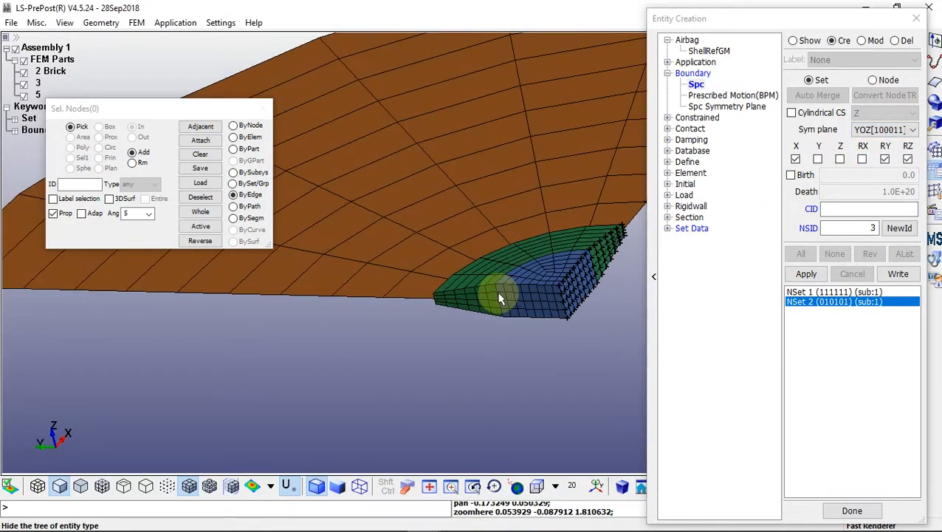
right_click_drag(510, 339, 442, 336, "shift")
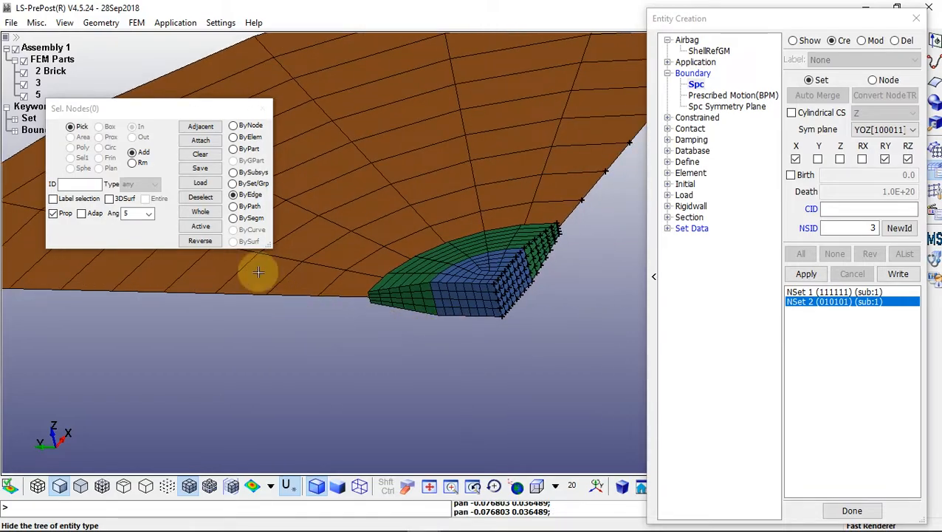
left_click(247, 145)
left_click(436, 300)
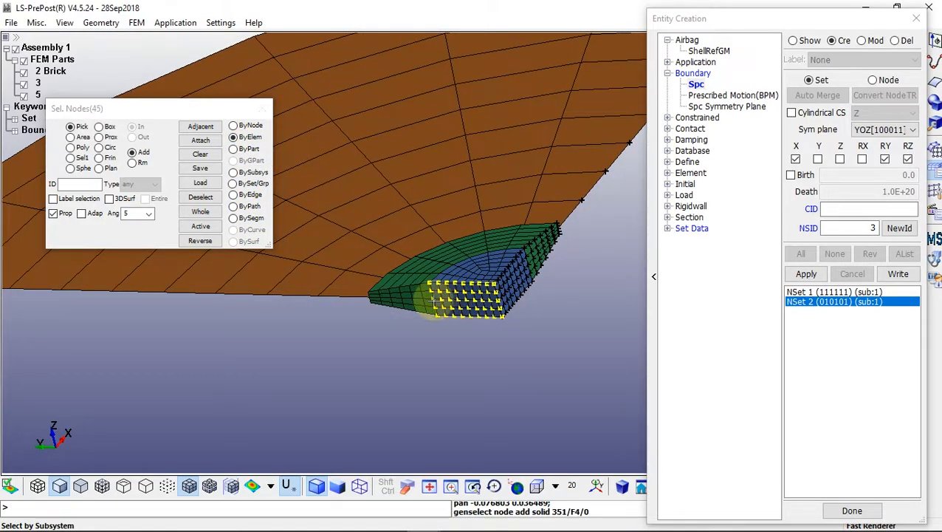
- Add the shell's straight edge nodes along the YOZ plane by edge and apply the YOZ symmetry SPC set
left_click(234, 195)
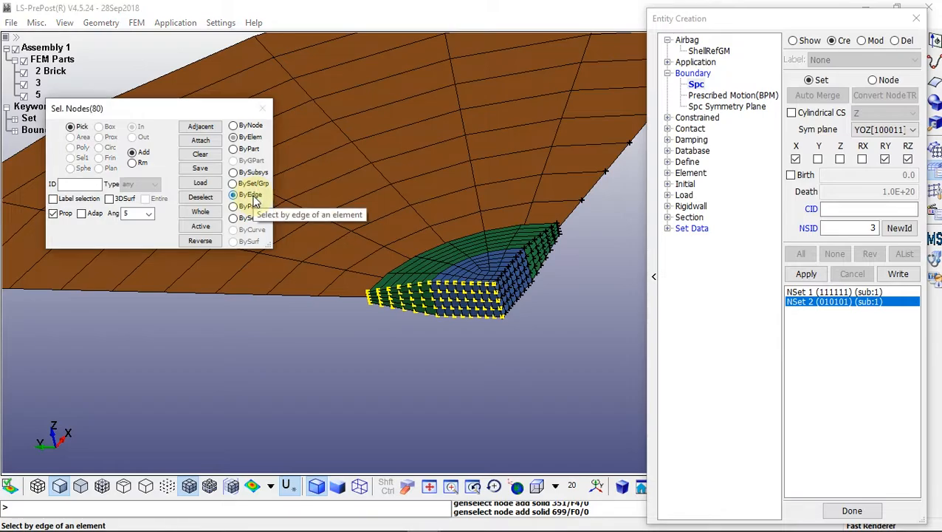
left_click(285, 297)
scroll(286, 297, "down", 2)
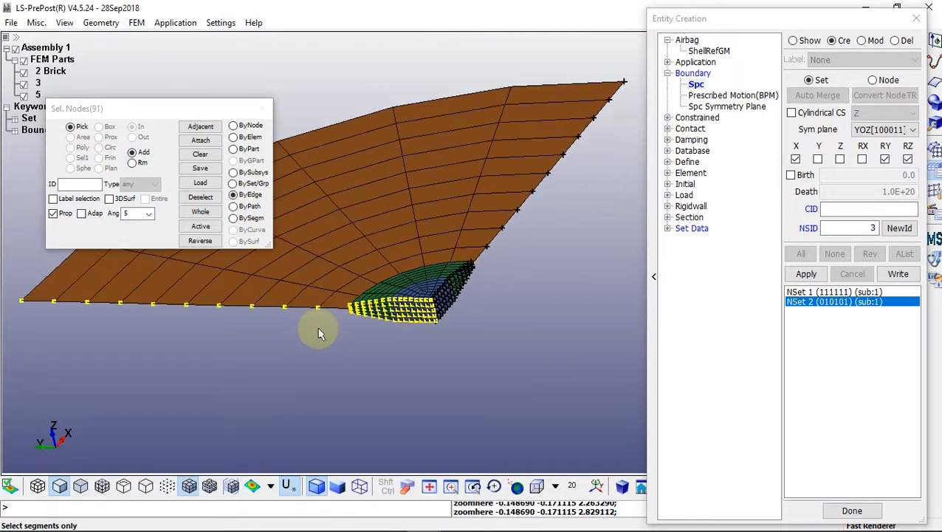
left_click(806, 274)
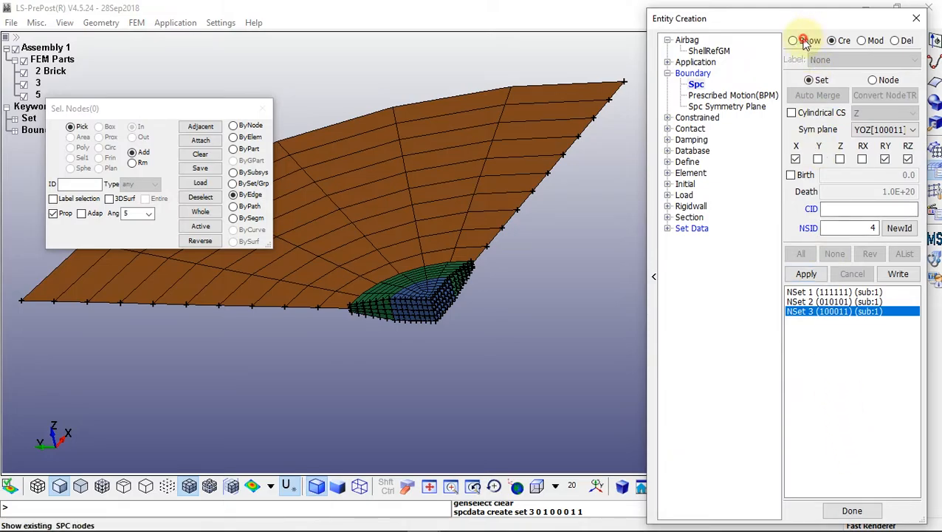
- Clear the displayed SPC sets and start creating a *SET_NODE entity under Set Data
left_click(804, 42)
left_click(835, 254)
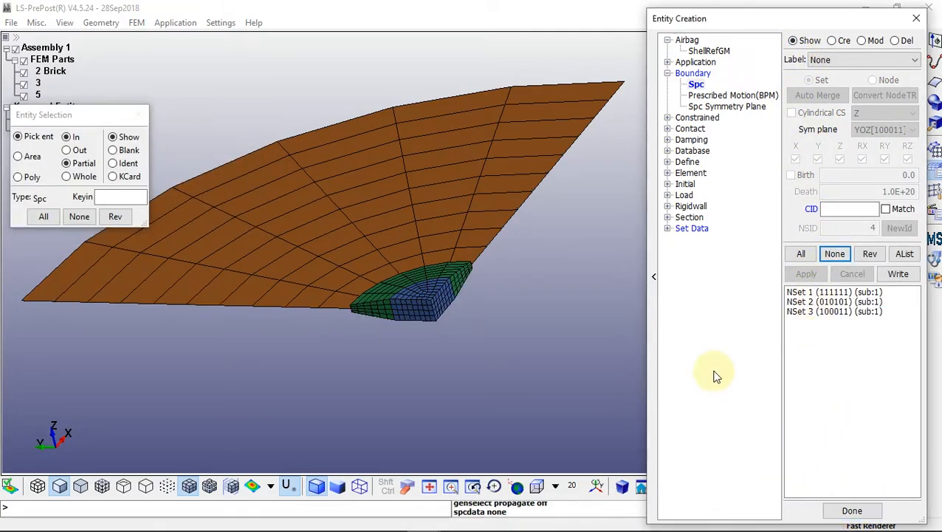
left_click(669, 230)
left_click(710, 240)
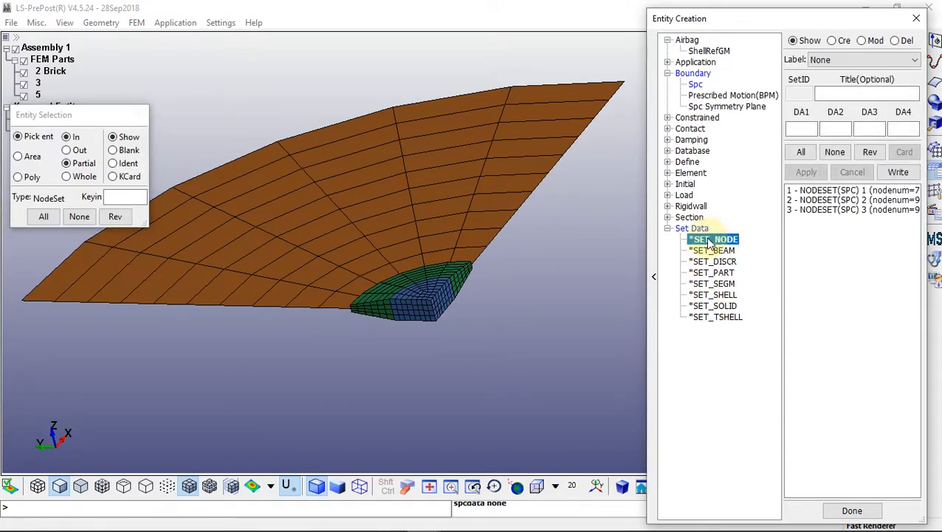
left_click(838, 41)
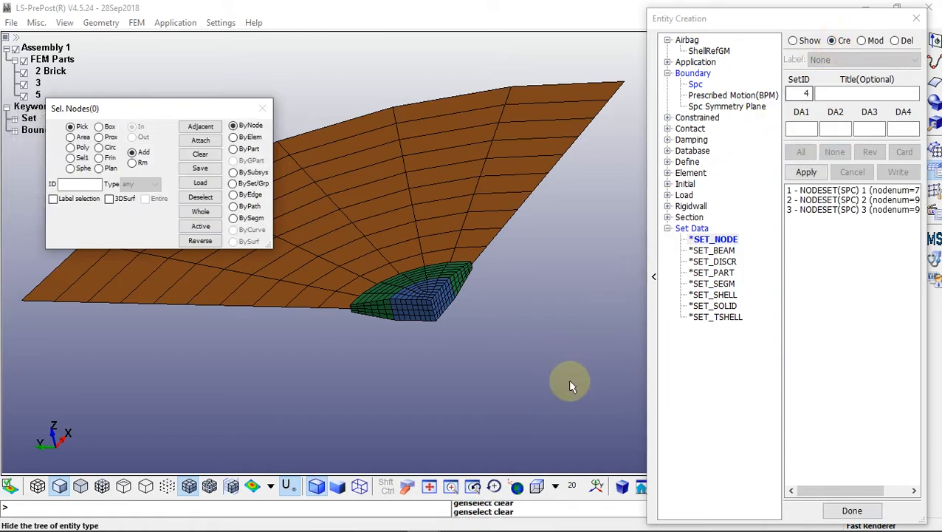
- Hide the spun shell part 5 to expose the tapered solid's outer rim
left_click_drag(567, 378, 314, 322, "shift")
left_click_drag(521, 342, 296, 331, "shift")
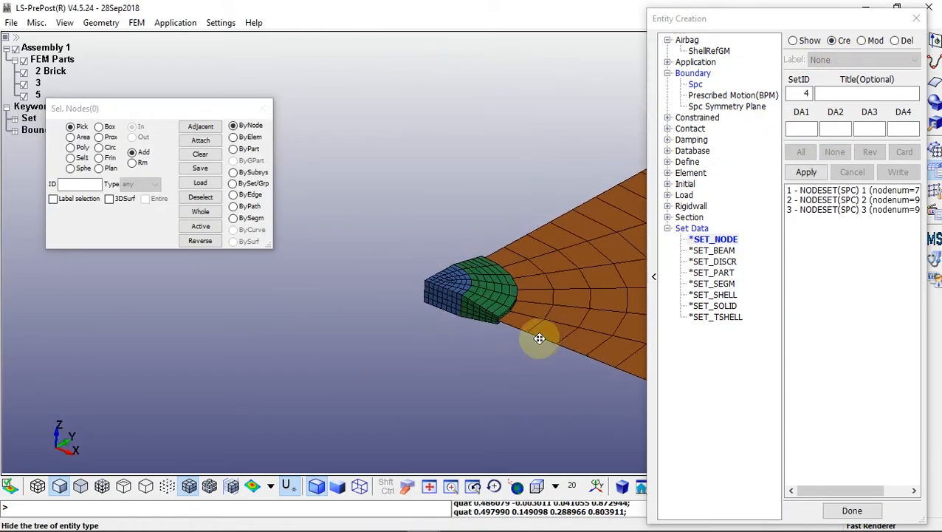
middle_click_drag(539, 338, 376, 303, "shift")
left_click_drag(536, 347, 371, 307, "shift")
scroll(369, 302, "up", 3)
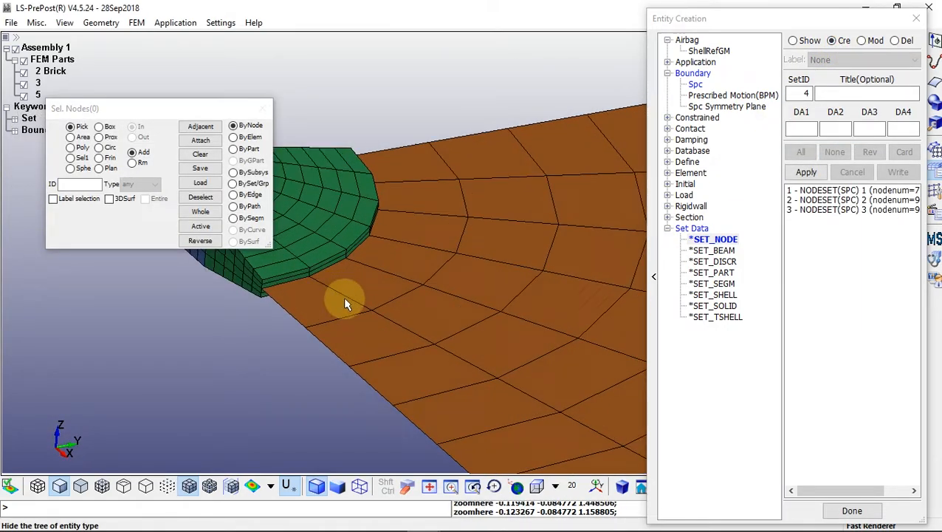
left_click(24, 94)
- Create node set 4 from the vertical edge at the tapered solid's outer corner, selecting by edge with propagation on
left_click_drag(312, 210, 349, 213, "shift")
middle_click_drag(267, 310, 405, 278, "shift")
scroll(351, 276, "up", 4)
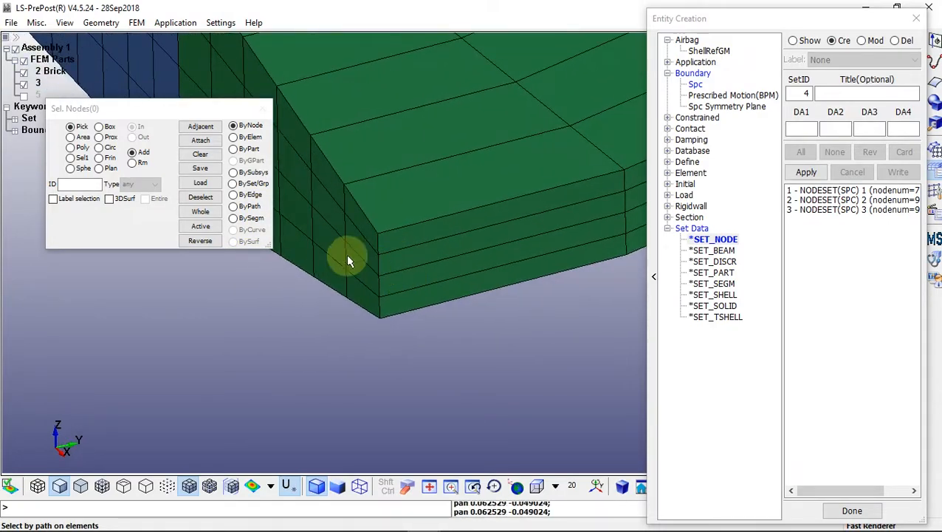
left_click(245, 196)
left_click(53, 213)
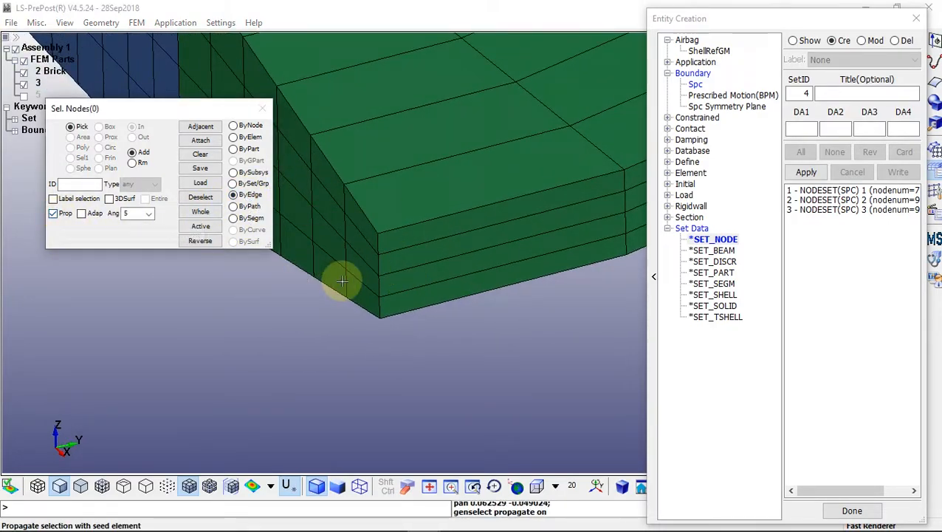
left_click(378, 268)
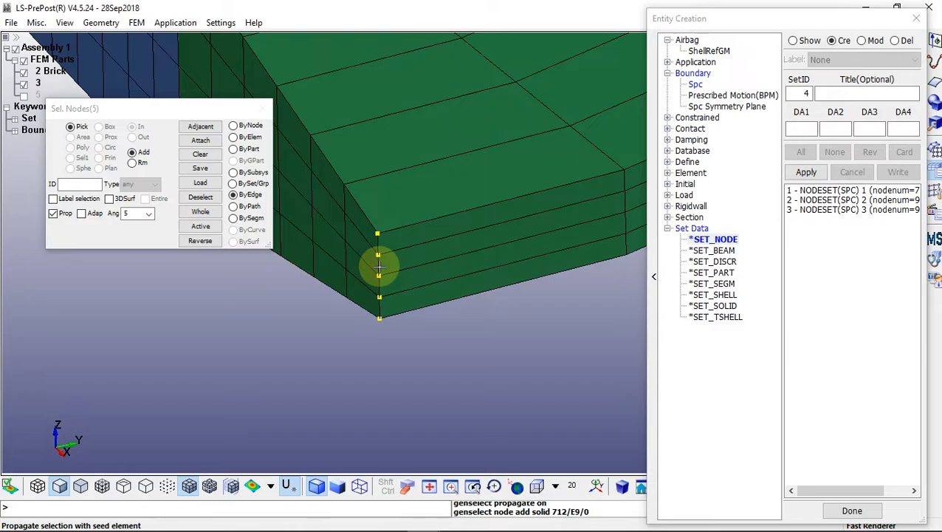
left_click(806, 173)
- Create node sets 5 and 6 from the next two vertical edges along the tapered solid's outer rim
middle_click_drag(501, 330, 305, 351)
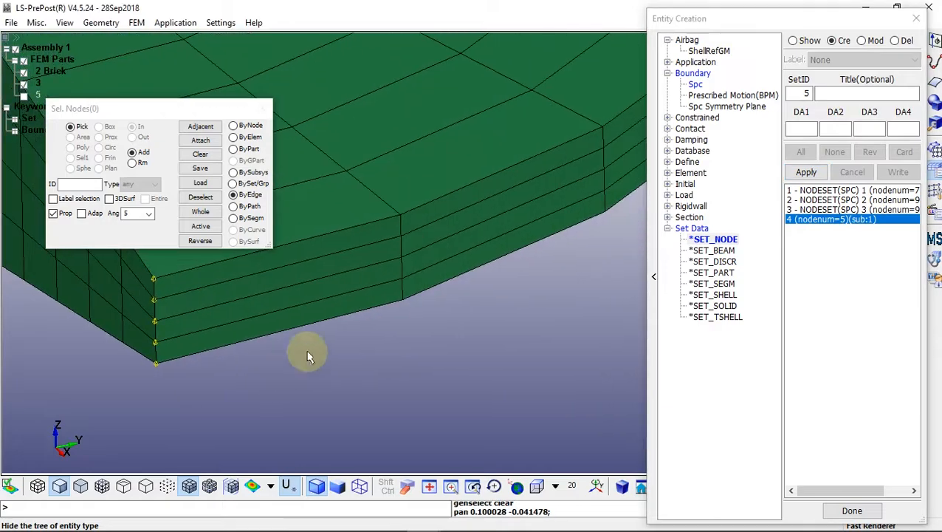
left_click(806, 173)
middle_click_drag(494, 322, 350, 278)
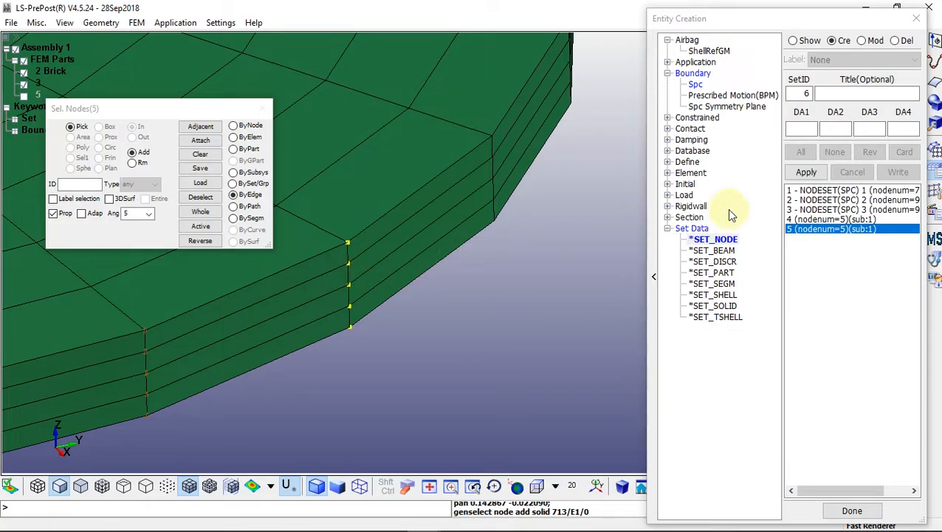
left_click(806, 173)
- Create node set 7 from the following vertical edge on the tapered solid's outer rim
middle_click_drag(525, 280, 502, 343, "shift")
scroll(502, 343, "down", 4)
left_click_drag(503, 342, 374, 384, "shift")
middle_click_drag(374, 384, 360, 238, "shift")
scroll(340, 300, "up", 3)
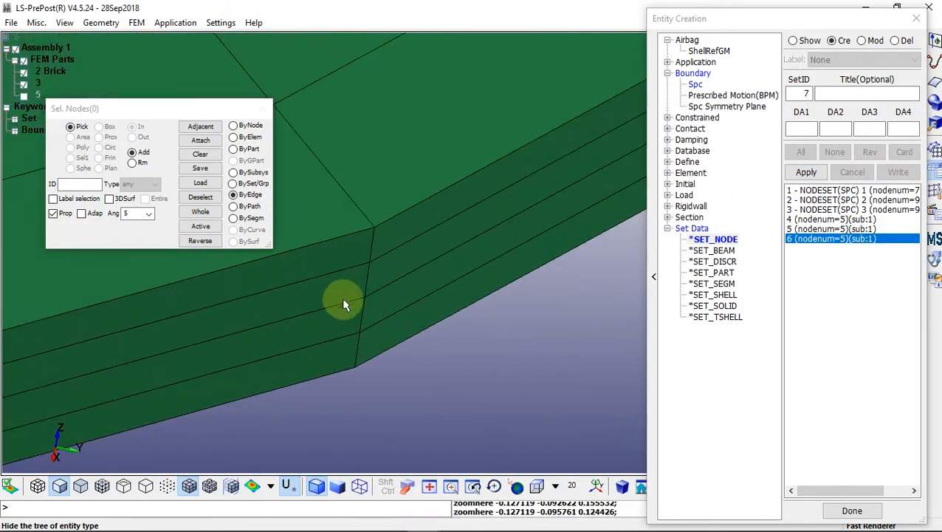
scroll(542, 284, "down", 3)
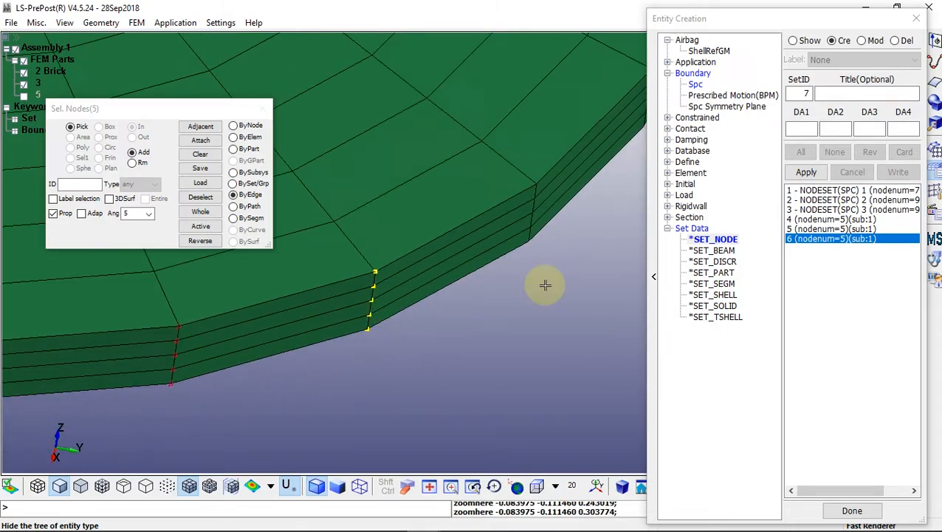
left_click(806, 173)
- Create node sets 8 and 9 from the next two vertical edges along the tapered solid's outer rim
scroll(523, 295, "down", 2)
scroll(421, 345, "up", 3)
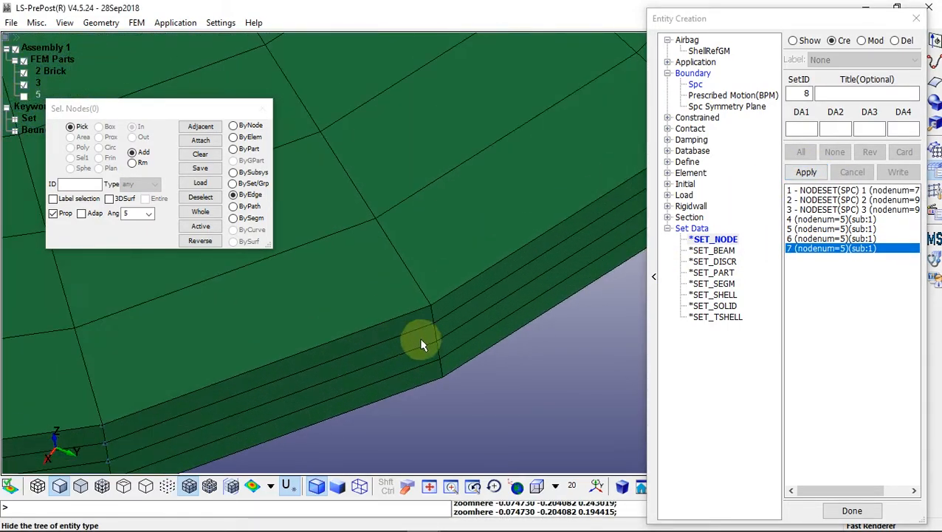
left_click(433, 316)
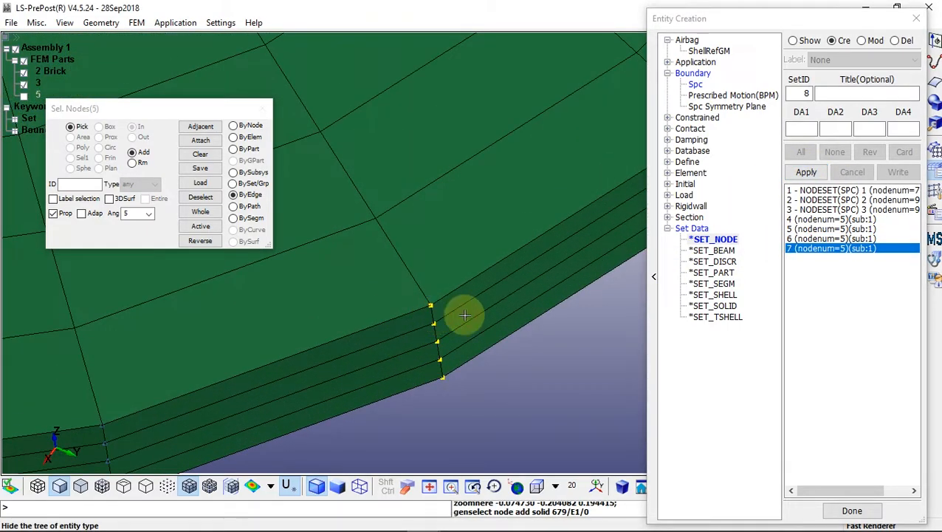
left_click(807, 172)
scroll(508, 358, "down", 3)
scroll(410, 395, "up", 5)
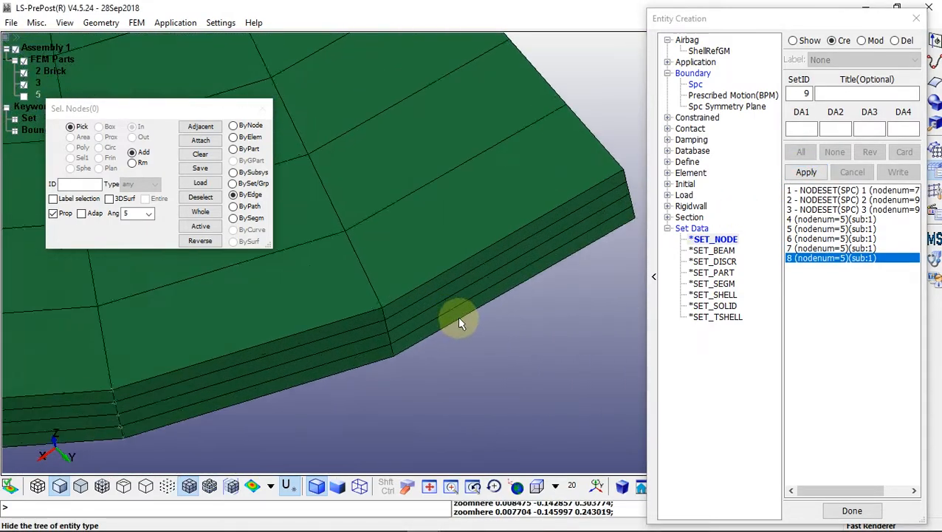
left_click(346, 330)
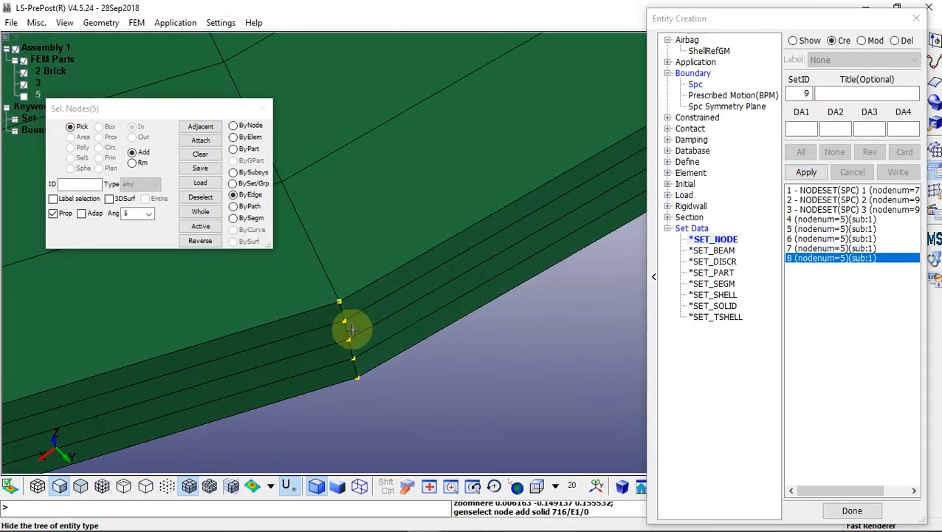
left_click(806, 172)
- Create node set 10 from the last vertical edge at the far corner of the tapered solid's outer rim
scroll(497, 362, "down", 3)
scroll(421, 280, "up", 5)
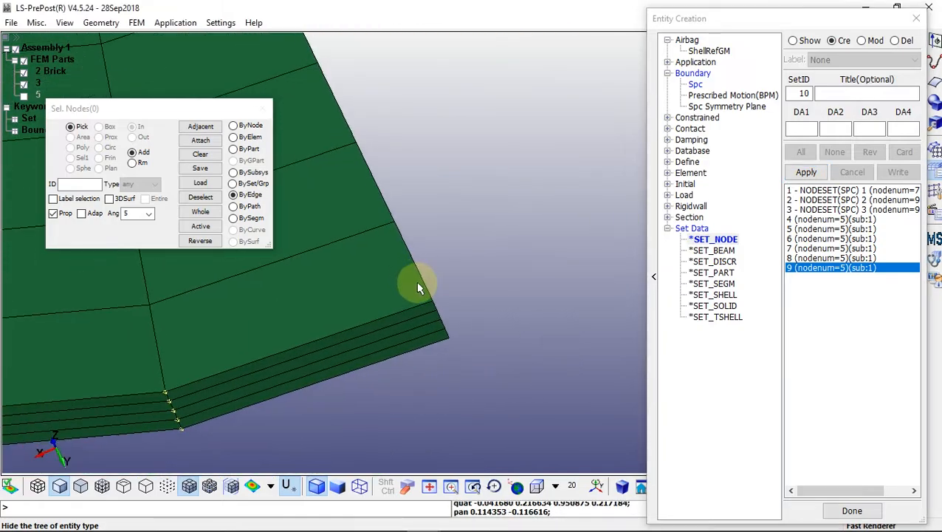
left_click(439, 301)
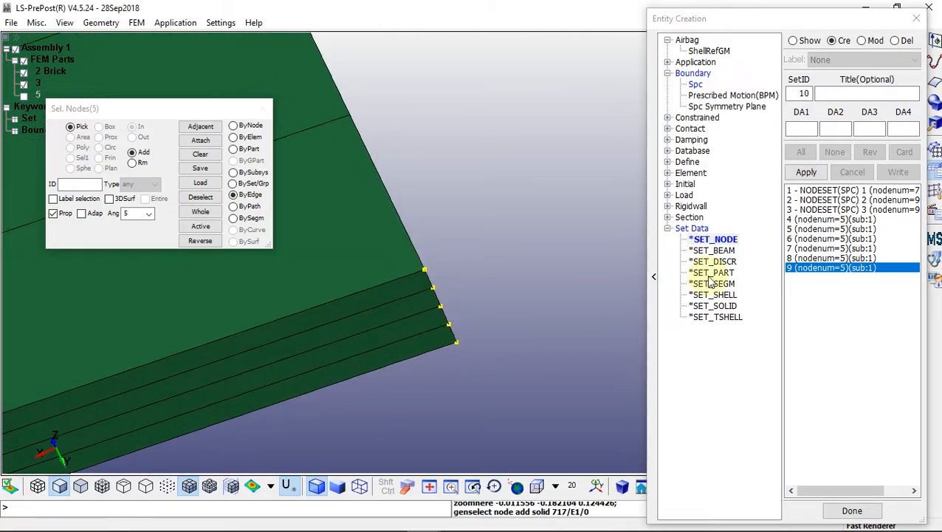
left_click(810, 173)
- Deselect all displayed node sets in show mode and finish entity creation
scroll(458, 353, "down", 6)
right_click_drag(342, 362, 377, 309, "shift")
scroll(403, 312, "down", 1)
left_click_drag(450, 382, 517, 291, "shift")
right_click_drag(316, 354, 348, 385, "shift")
scroll(324, 378, "down", 2)
left_click_drag(199, 384, 431, 326, "shift")
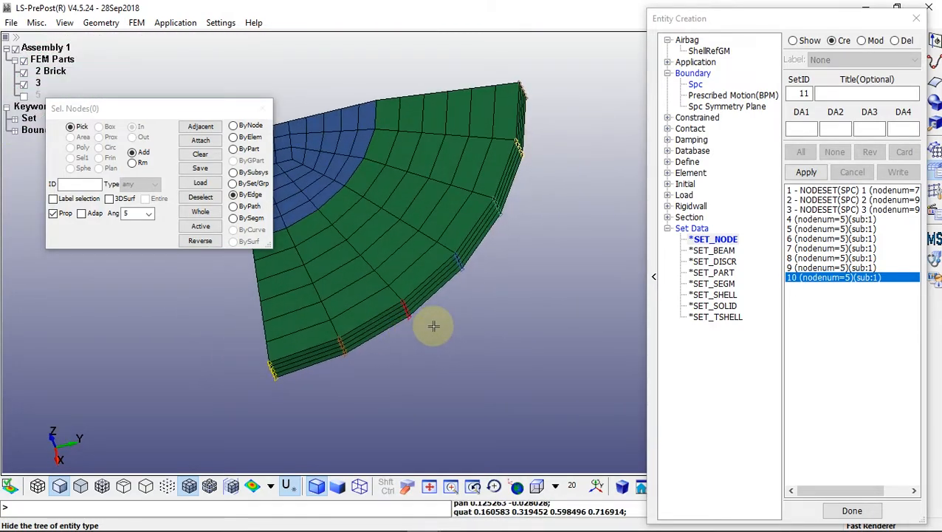
left_click(668, 230)
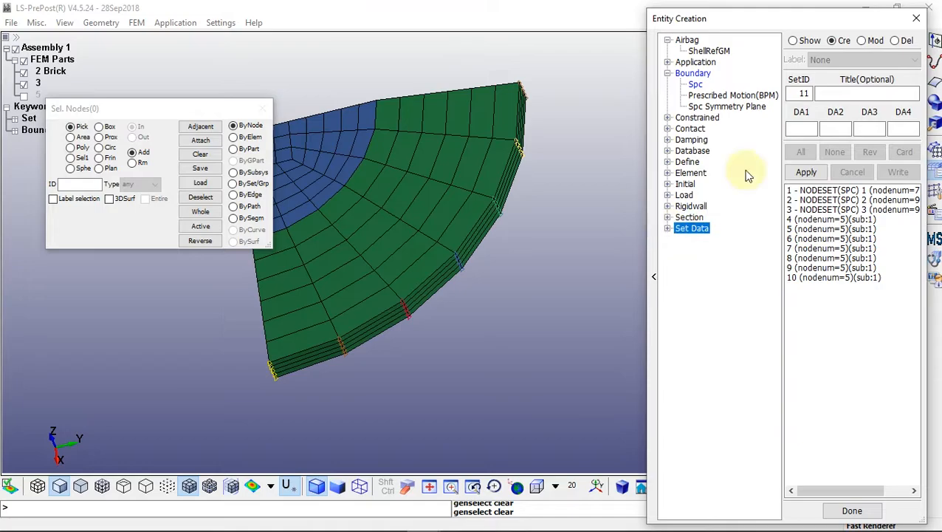
left_click(793, 41)
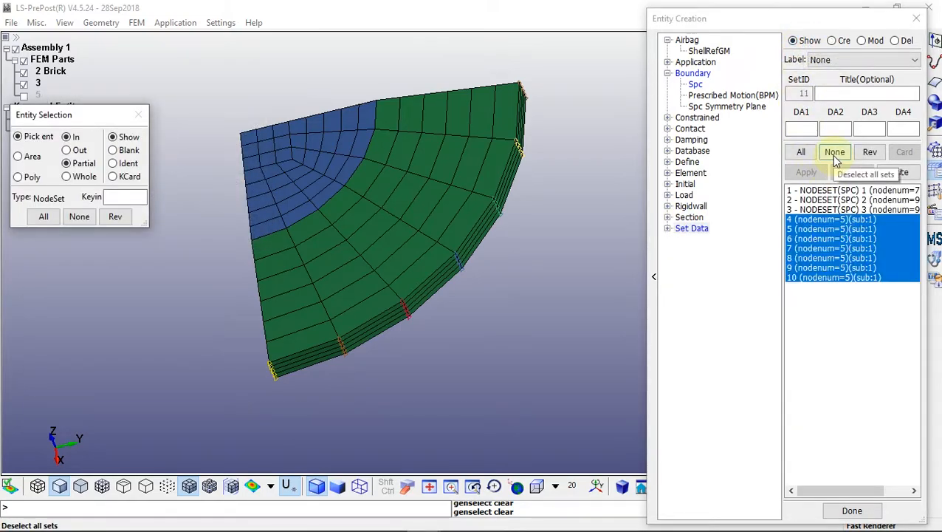
left_click(834, 152)
left_click_drag(447, 306, 296, 302, "shift")
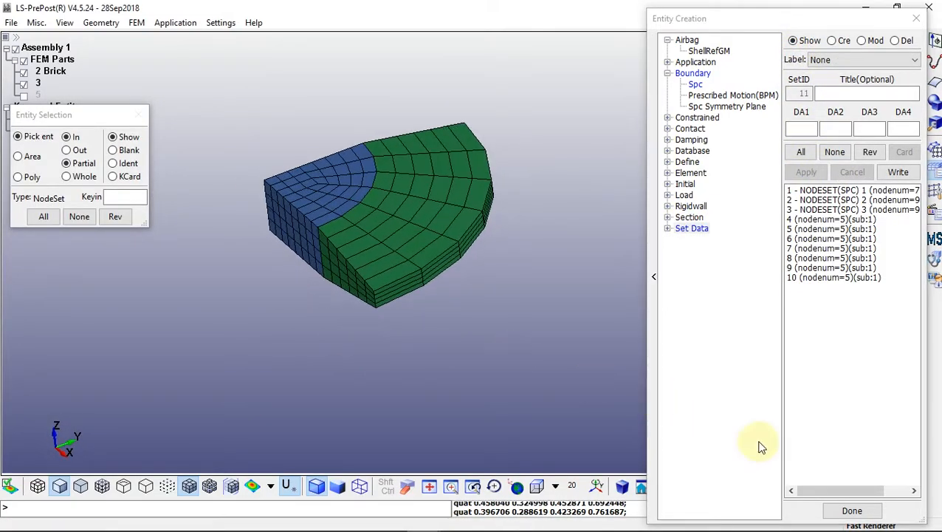
left_click(851, 511)
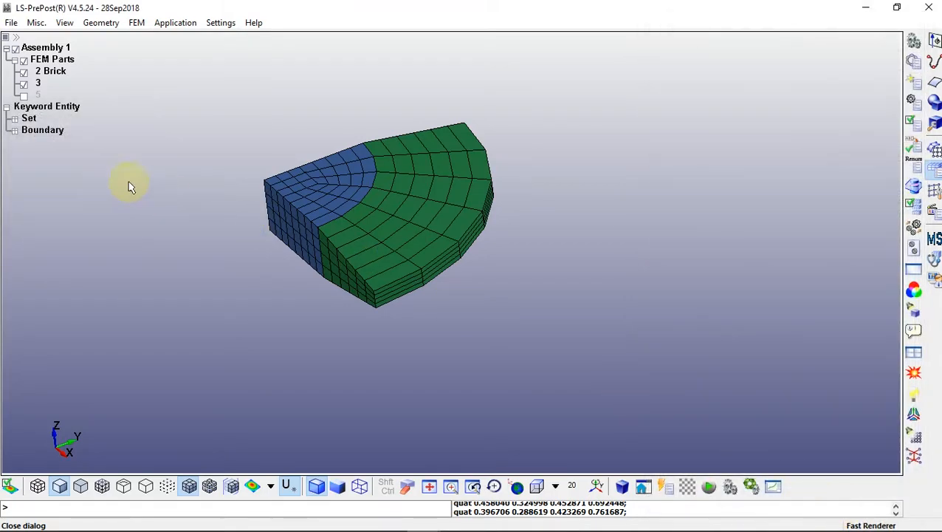
- Show shell part 5, hide tapered solid part 3, and identify every node ID along the shell's inner edge
left_click(24, 94)
left_click(24, 83)
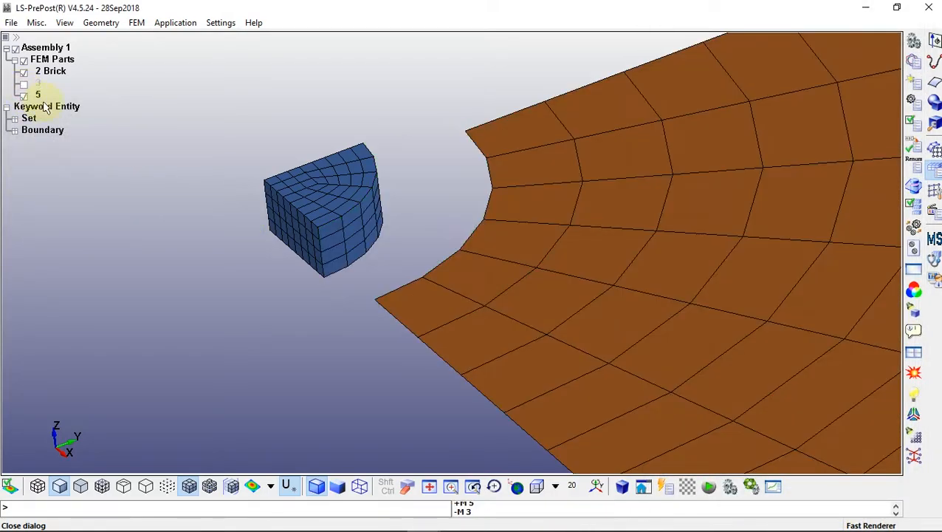
left_click(935, 191)
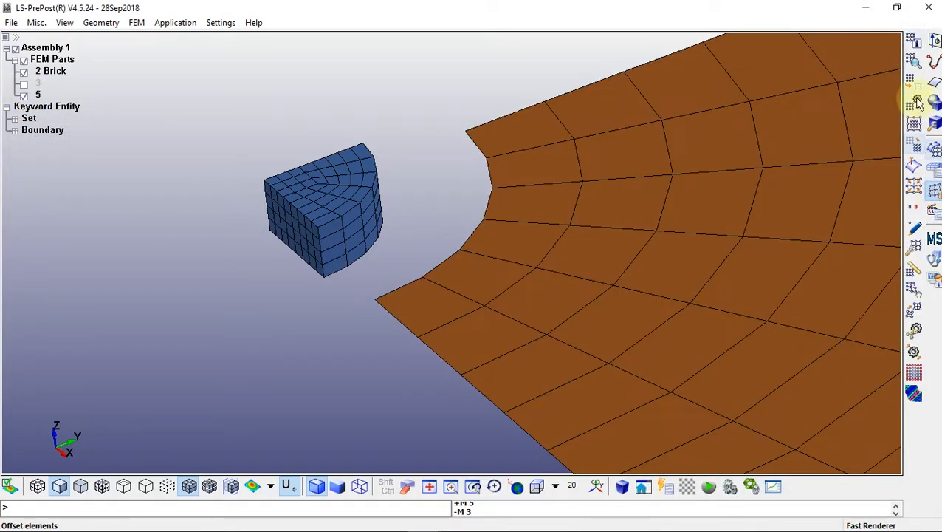
left_click(915, 39)
left_click_drag(385, 311, 576, 347)
scroll(443, 293, "up", 2)
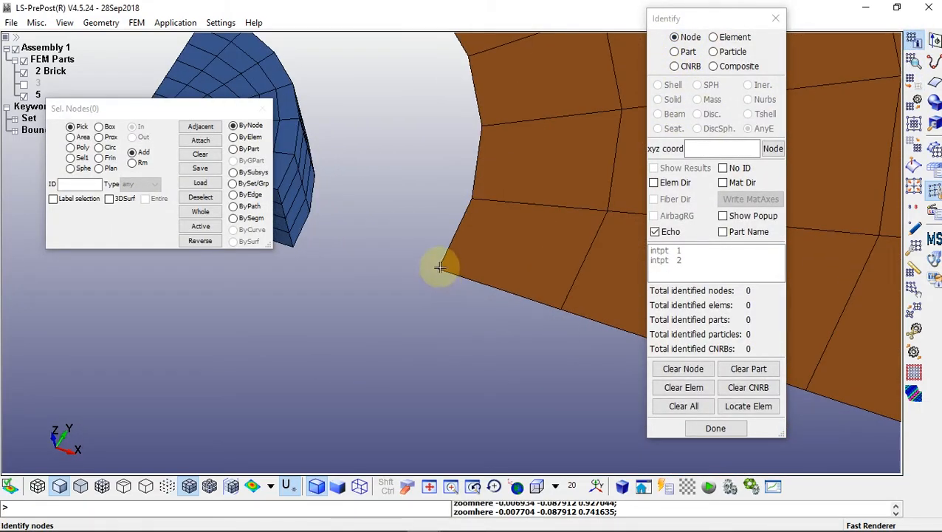
left_click(440, 266)
left_click(478, 191)
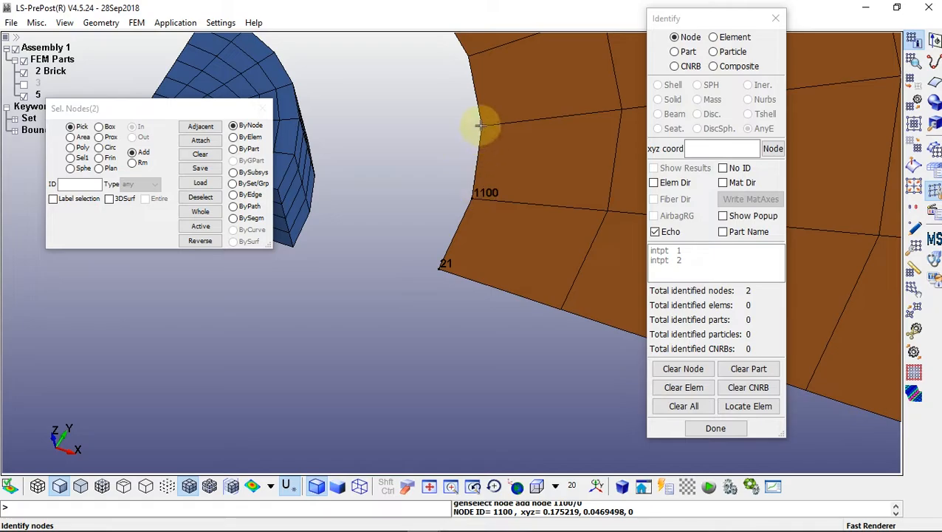
middle_click_drag(436, 146, 426, 315)
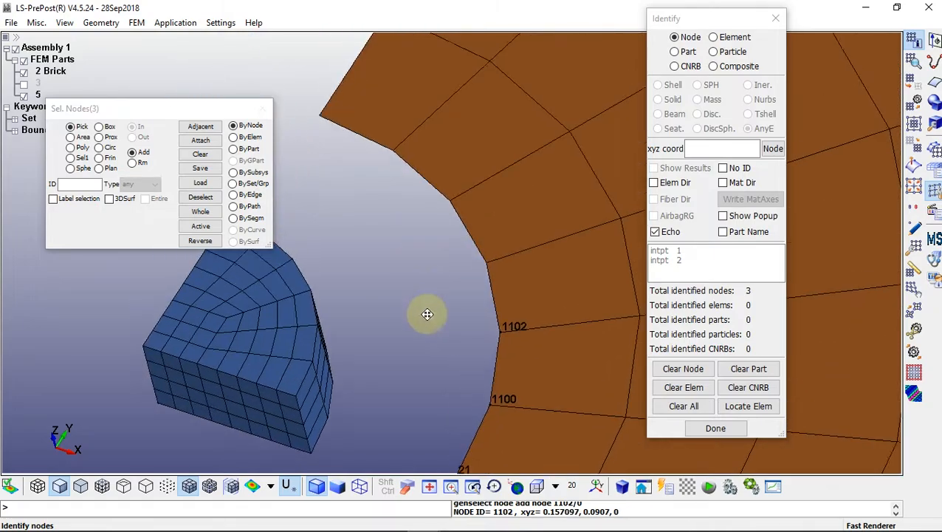
left_click(489, 265)
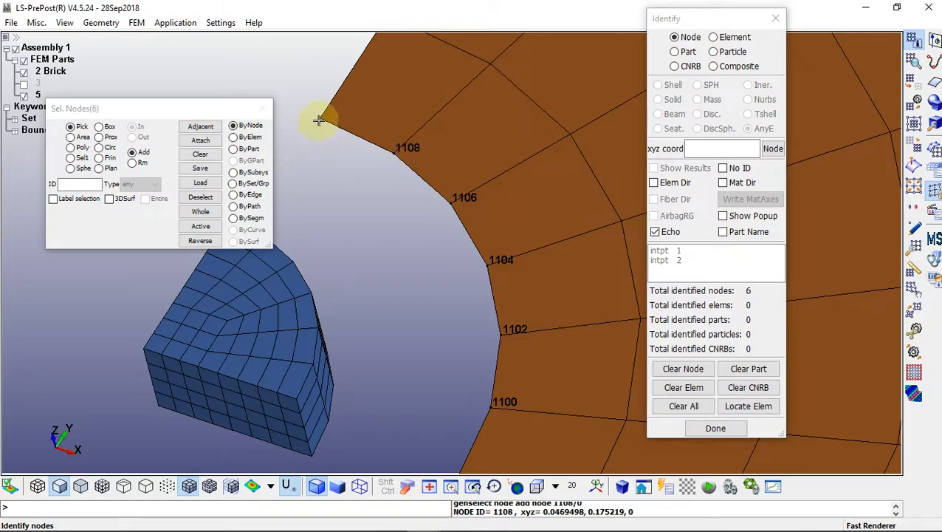
scroll(362, 201, "down", 3)
right_click_drag(378, 257, 378, 234, "shift")
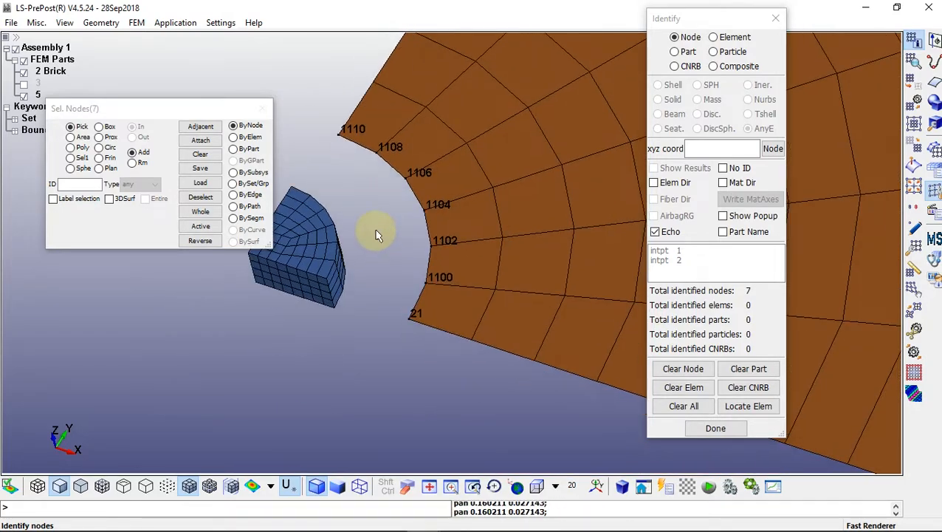
scroll(379, 234, "down", 1)
left_click(715, 429)
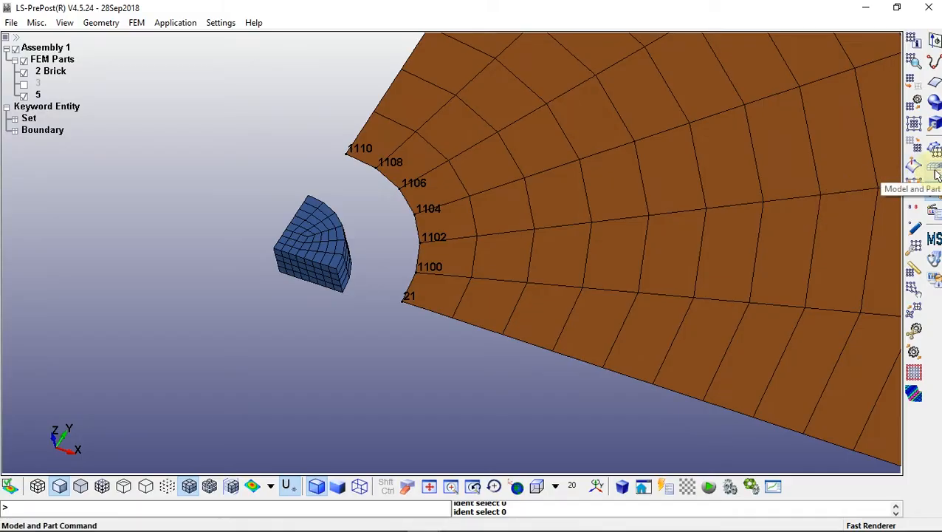
- List all keywords in the Keyword Manager and open the CONSTRAINED_SHELL_TO_SOLID input form
left_click(935, 173)
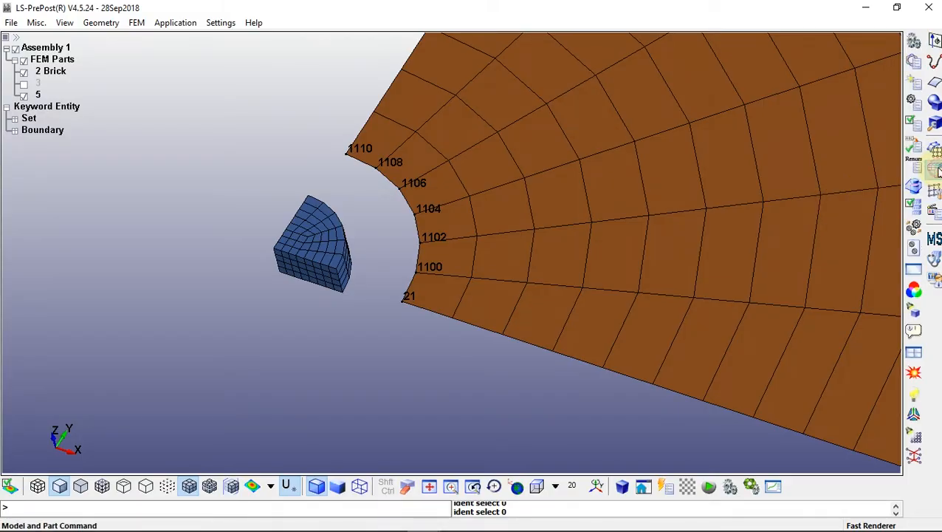
left_click(915, 64)
left_click(793, 130)
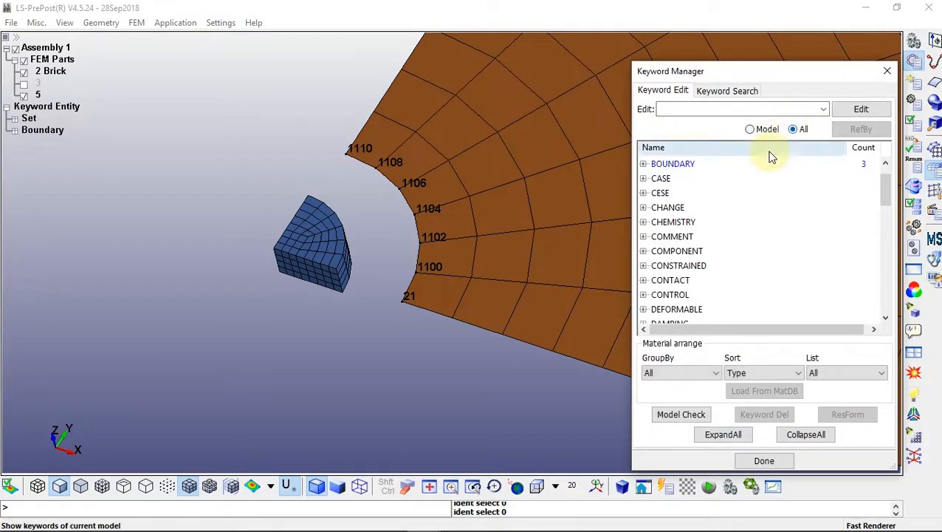
left_click_drag(885, 188, 887, 258)
left_click(643, 193)
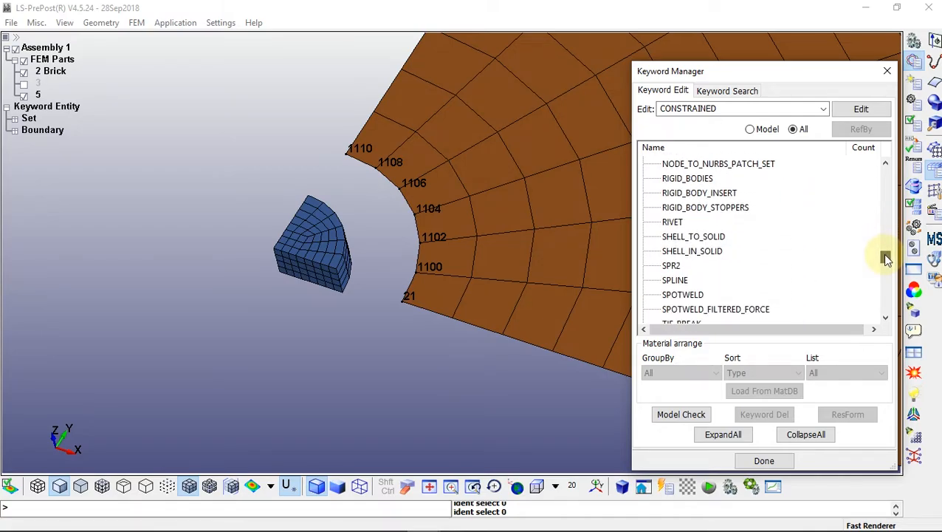
left_click(690, 240)
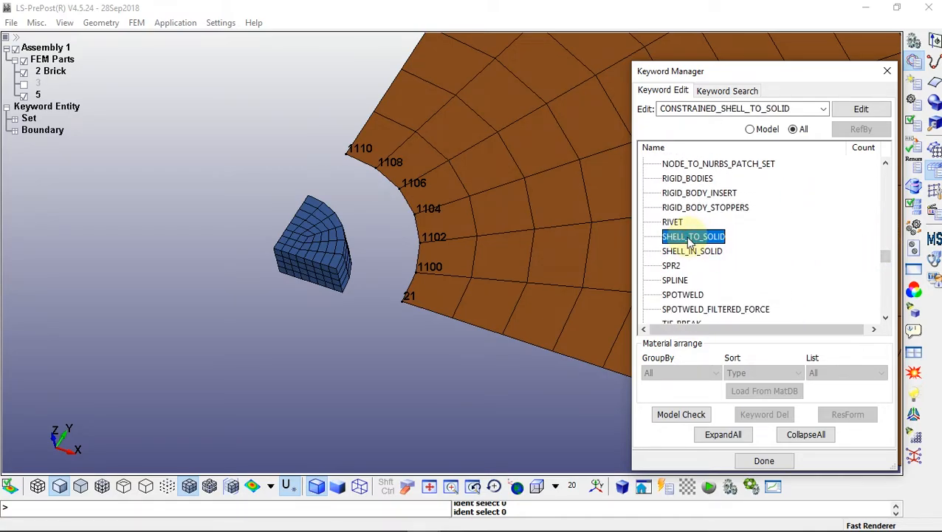
double_click(691, 240)
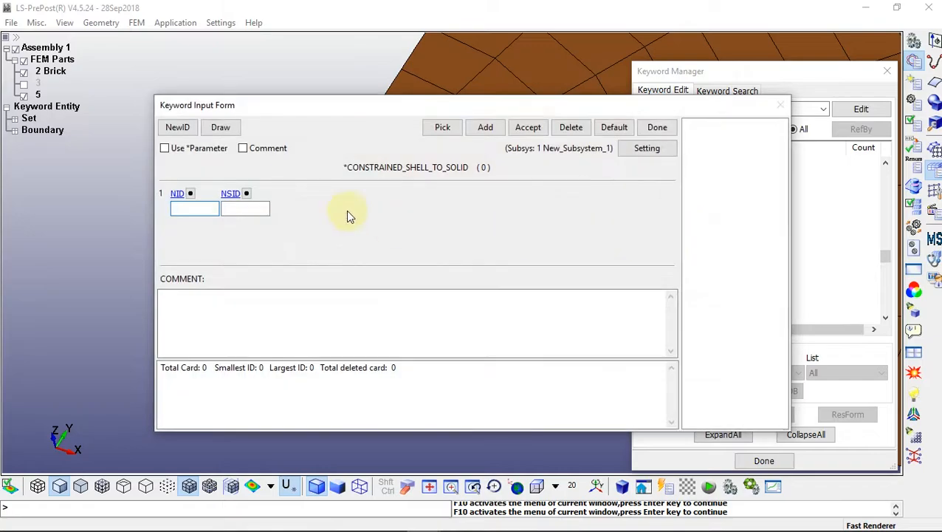
- Set the shell node ID (NID) of the new shell-to-solid constraint to 21
left_click(184, 129)
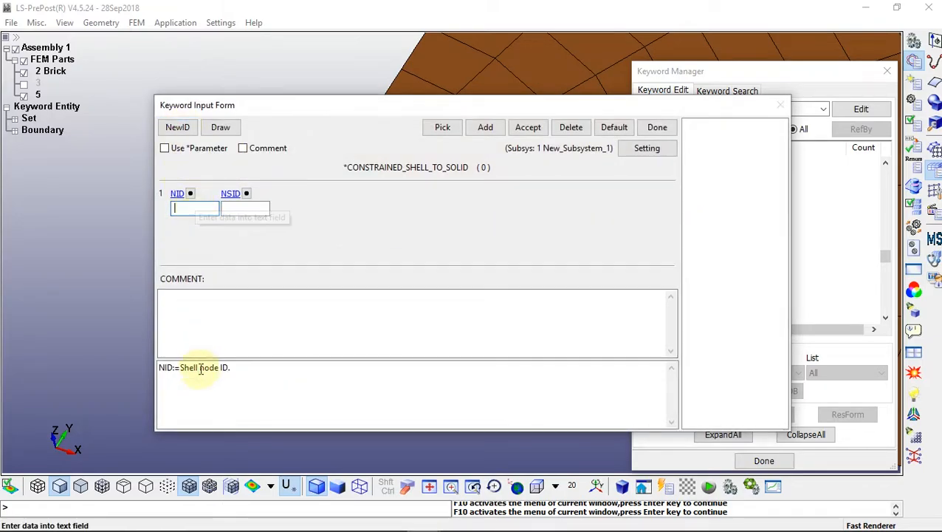
left_click_drag(460, 105, 458, 256)
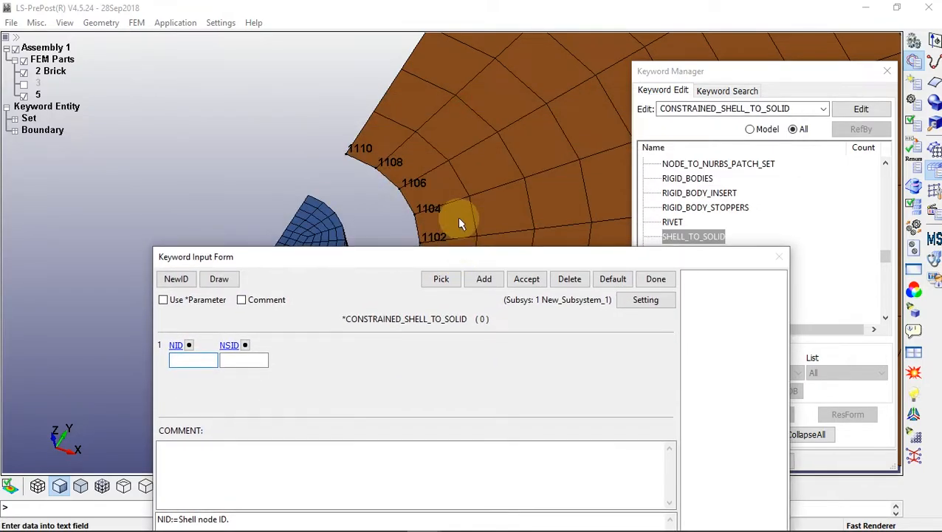
scroll(498, 171, "down", 4)
right_click_drag(478, 196, 459, 121, "shift")
scroll(425, 156, "up", 2)
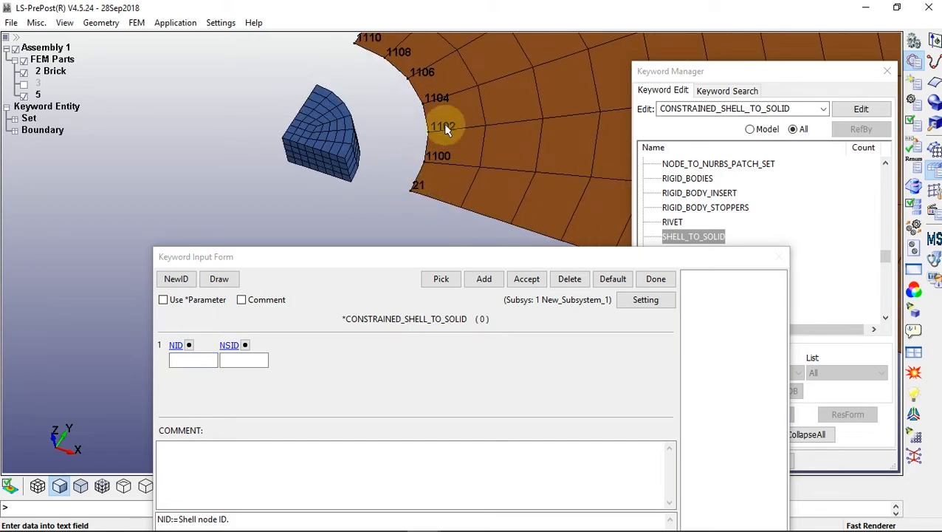
left_click(200, 359)
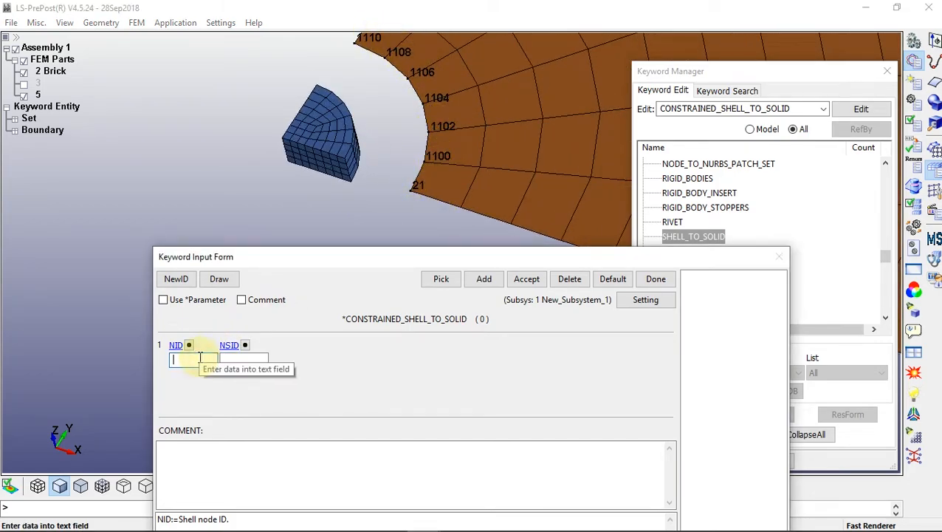
type("21")
- Link node set 4 as the solid nodal set (NSID) and accept the constraint card
left_click_drag(333, 262, 281, 209)
left_click(202, 306)
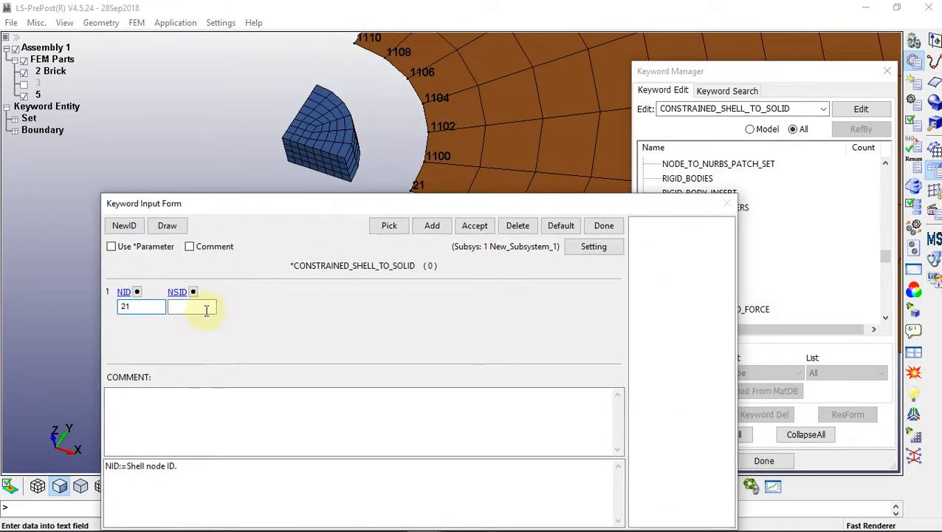
left_click_drag(256, 466, 109, 465)
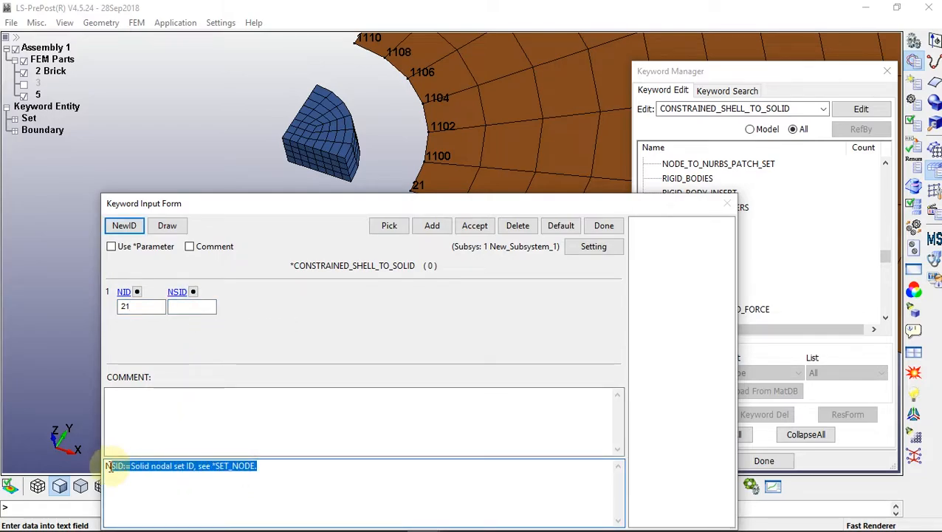
left_click(164, 466)
left_click(178, 292)
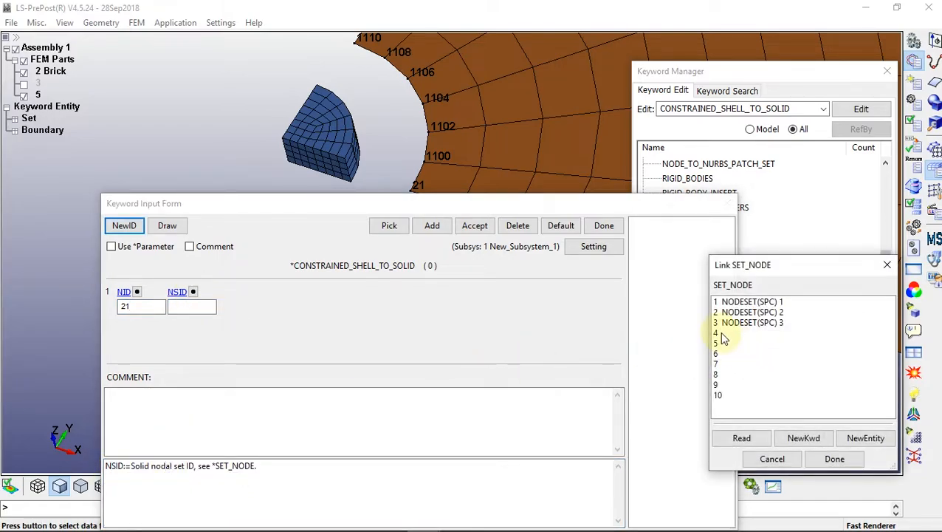
left_click(722, 335)
left_click(834, 459)
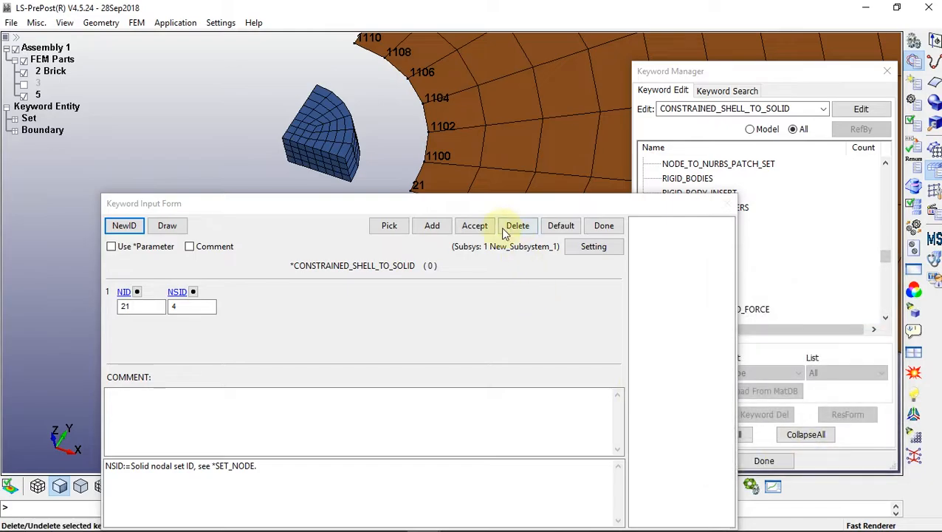
left_click(473, 229)
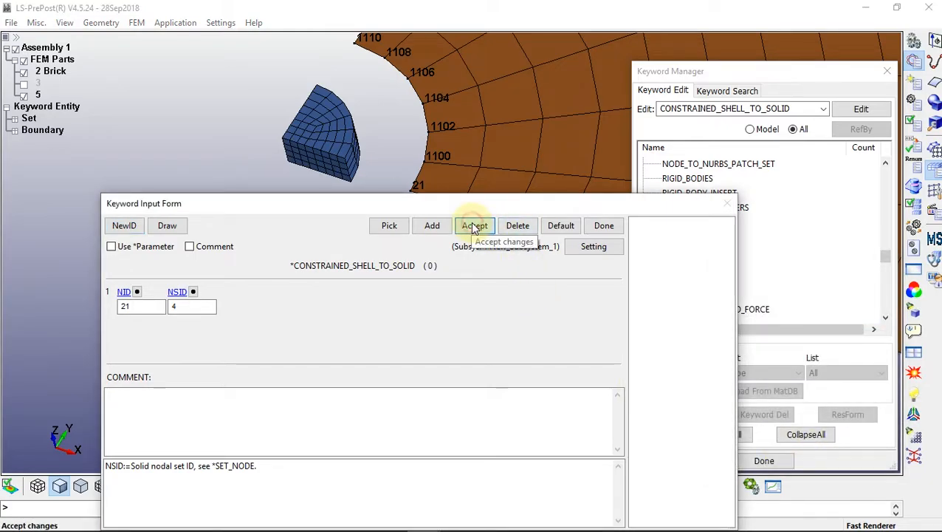
- Add a shell-to-solid constraint card tying shell node 1100 to solid node set 5
left_click(123, 226)
double_click(130, 306)
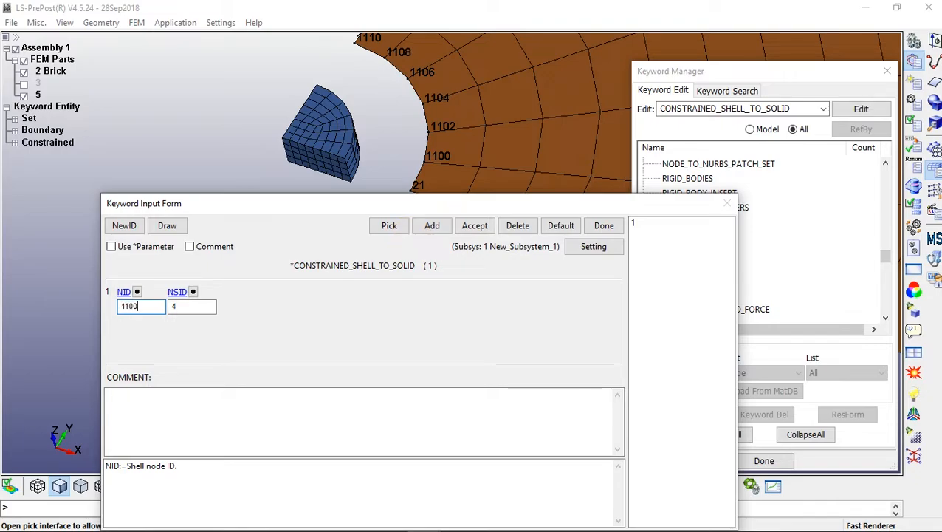
double_click(169, 307)
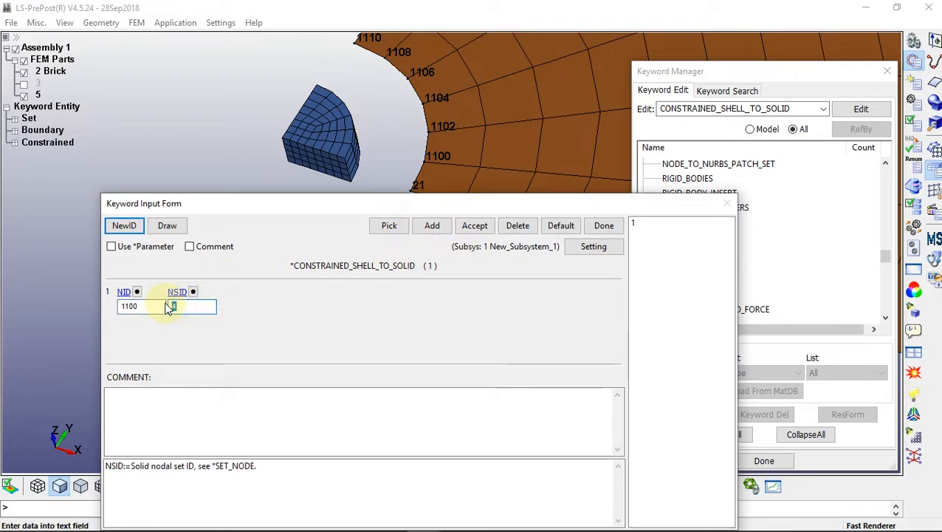
left_click(475, 225)
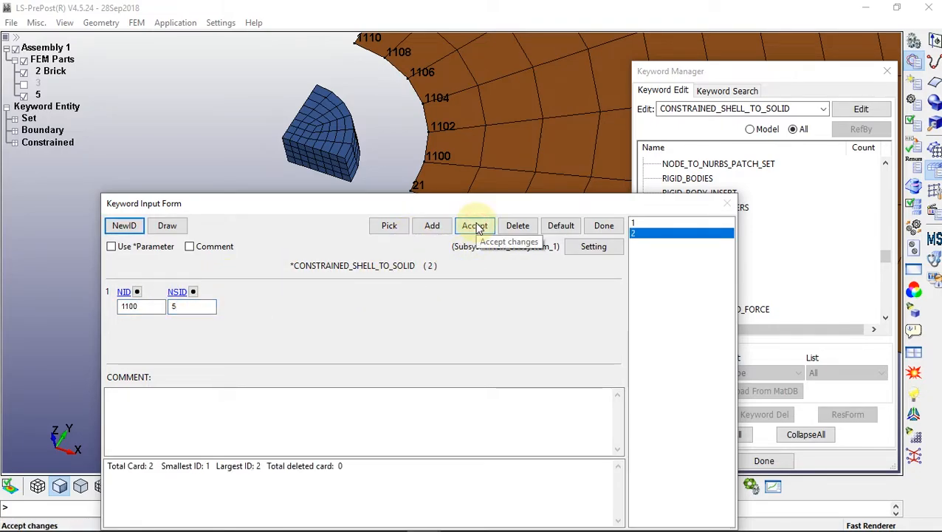
- Add a shell-to-solid constraint card tying shell node 1102 to solid node set 6
left_click(122, 226)
left_click(127, 307)
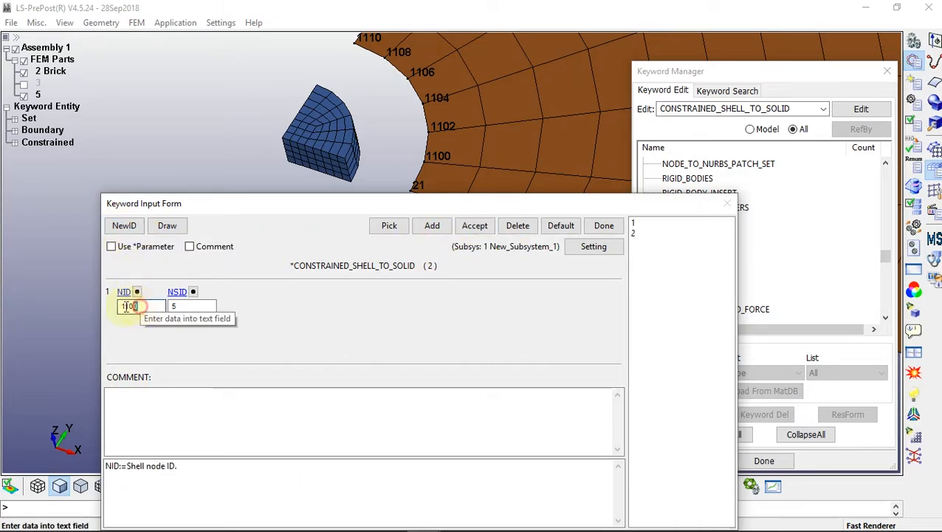
double_click(130, 306)
type("1")
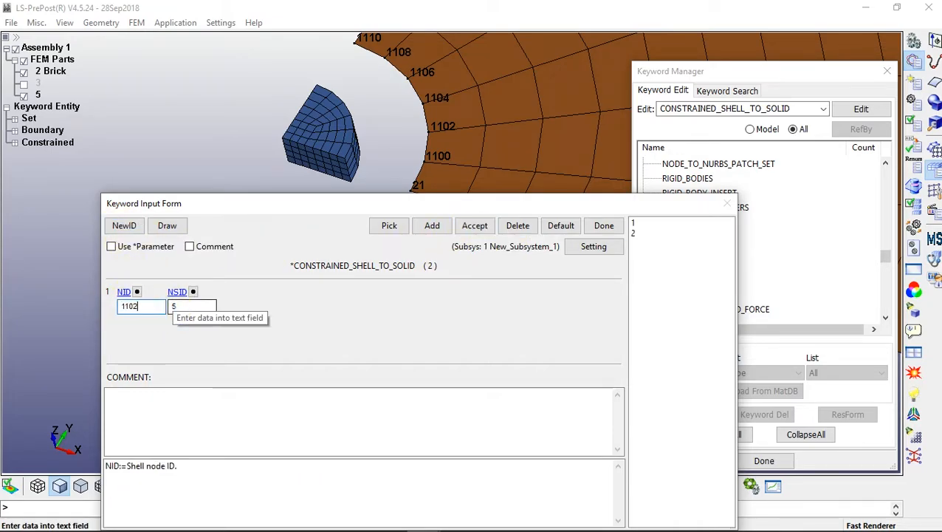
left_click(194, 292)
double_click(730, 352)
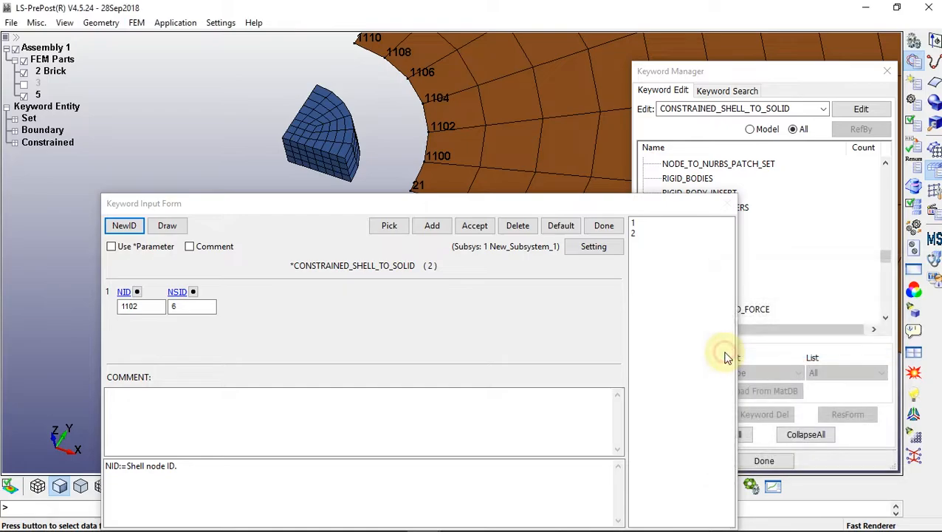
left_click(475, 227)
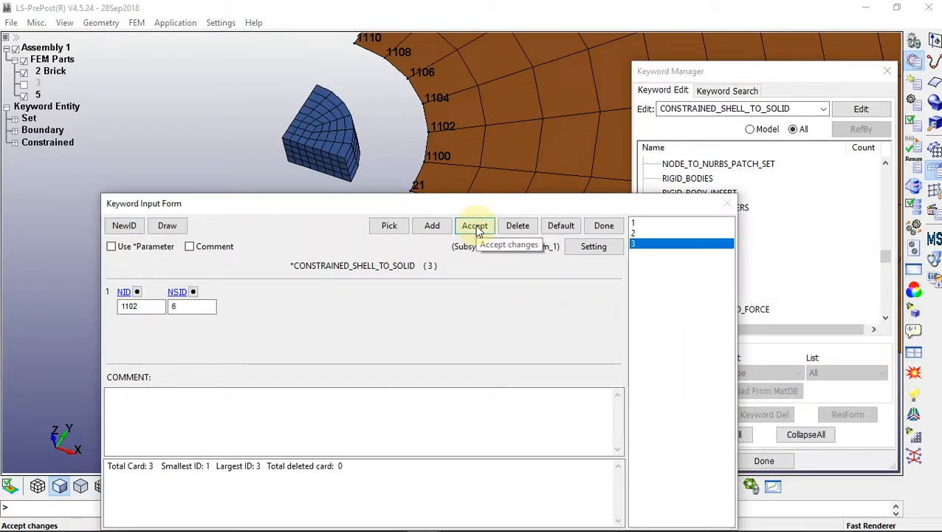
- Add a shell-to-solid constraint card tying shell node 1104 to solid node set 7
left_click(123, 226)
left_click(130, 307)
double_click(130, 307)
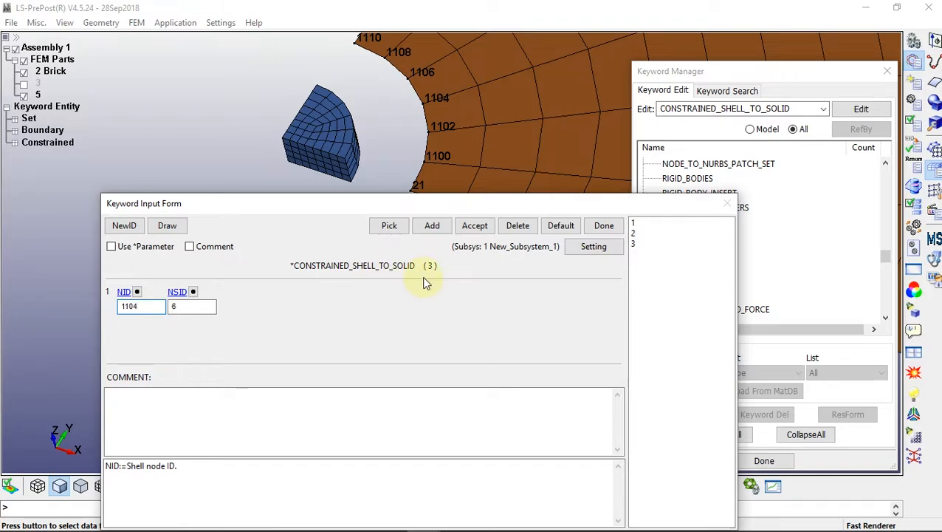
double_click(180, 306)
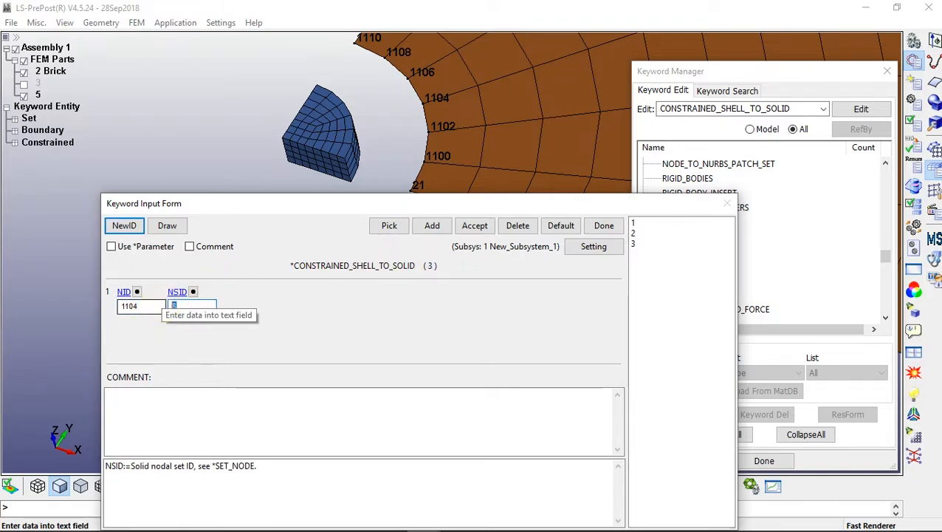
left_click(475, 228)
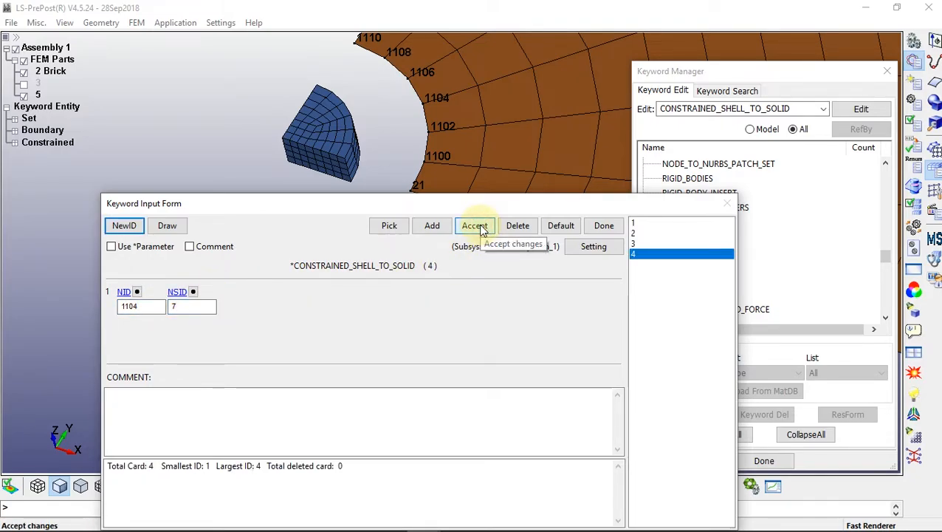
- Add a shell-to-solid constraint card tying shell node 1106 to solid node set 8
left_click(124, 226)
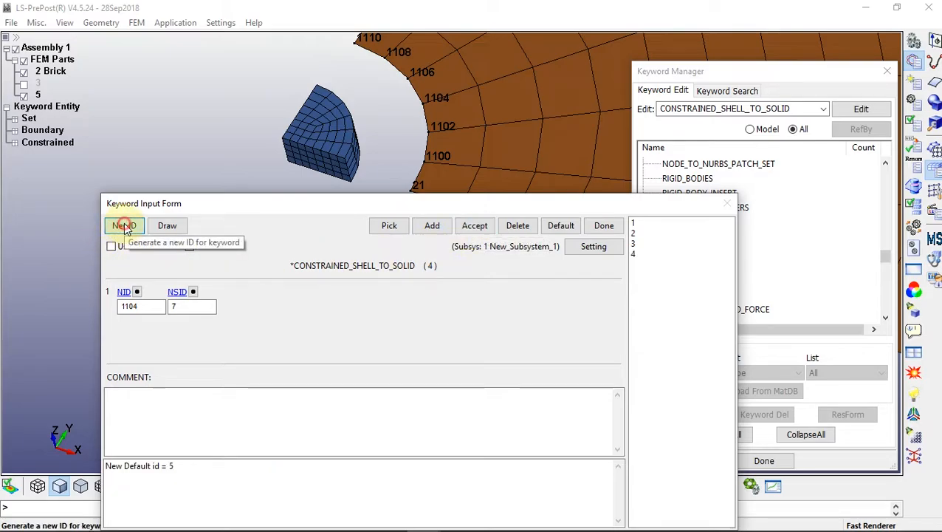
double_click(126, 307)
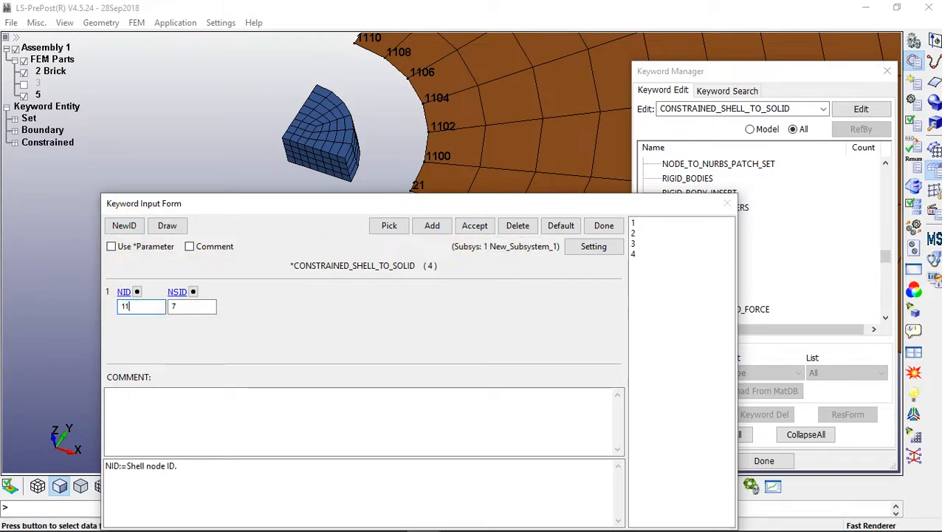
key("Tab")
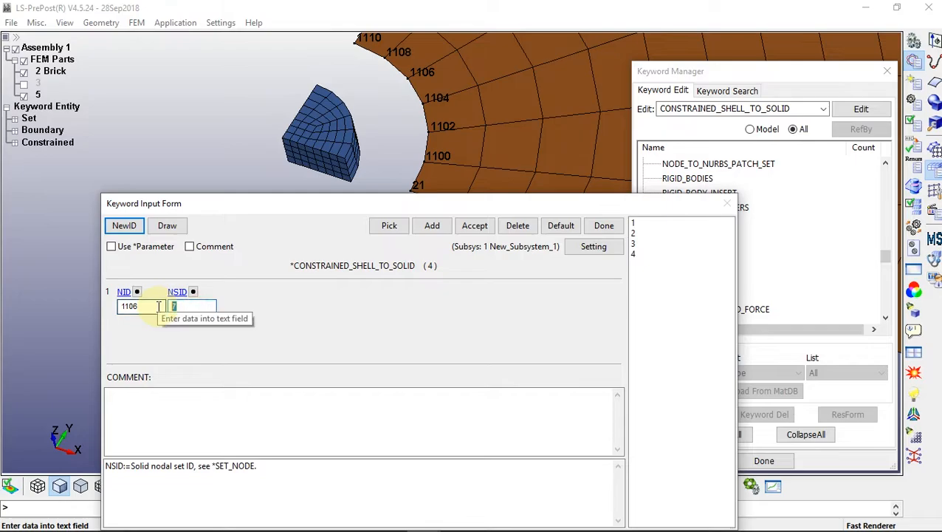
left_click(475, 226)
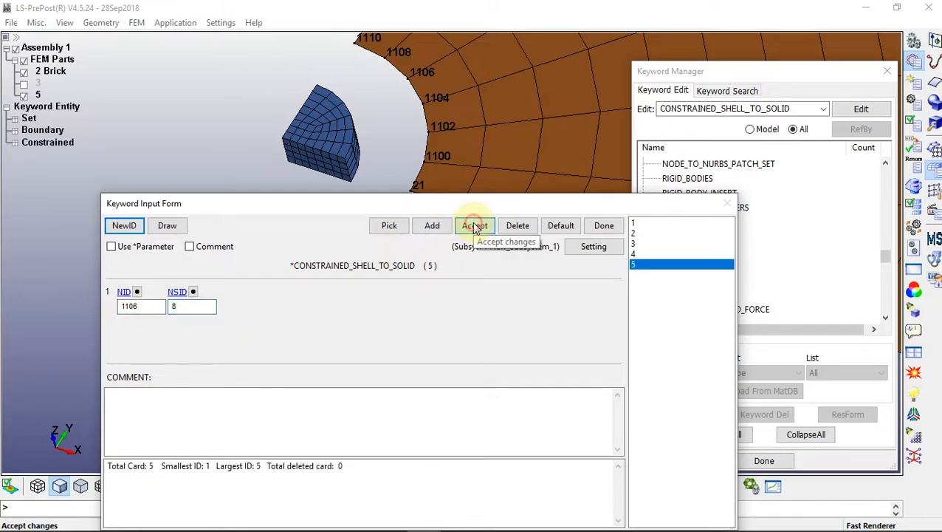
- Add a shell-to-solid constraint card tying shell node 1108 to solid node set 9
left_click(124, 226)
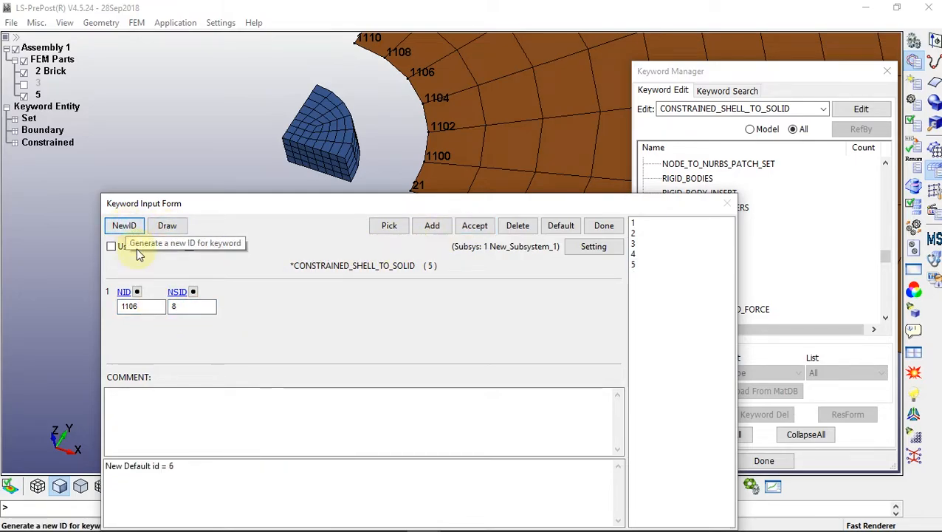
left_click(145, 307)
left_click(177, 306)
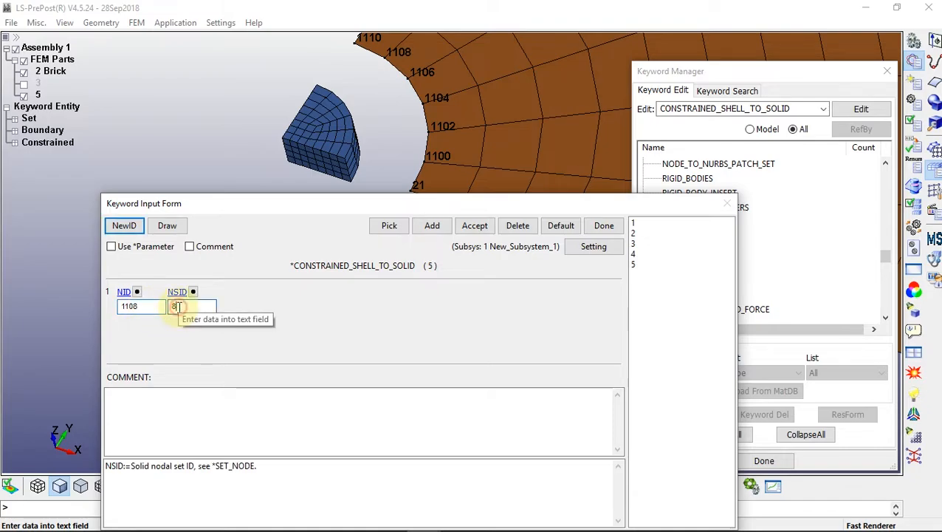
left_click(475, 225)
- Add a shell-to-solid constraint card tying shell node 1110 to solid node set 10, and close the keyword form and Keyword Manager
left_click(124, 225)
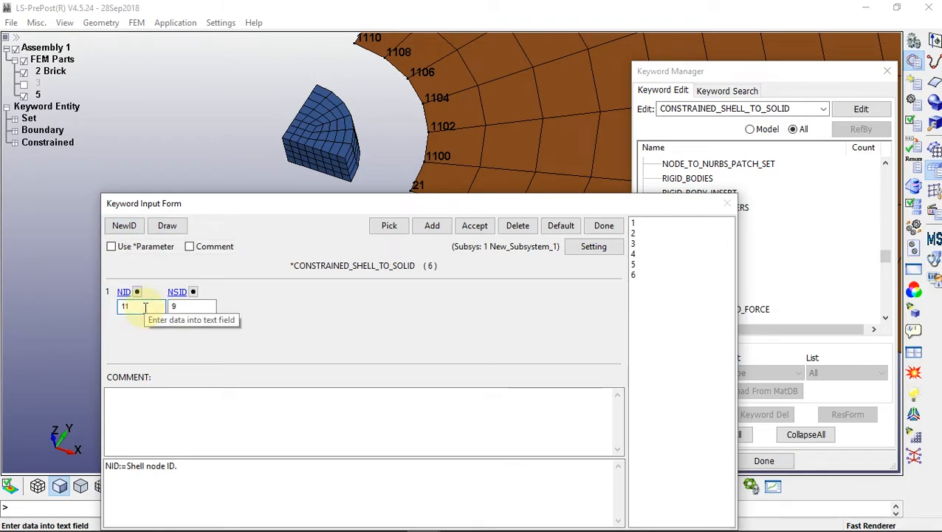
left_click(193, 305)
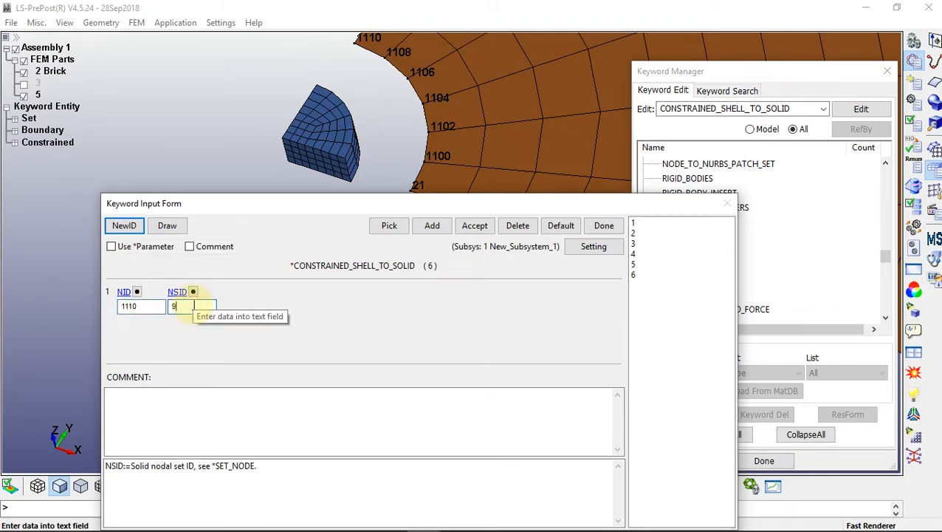
type("10")
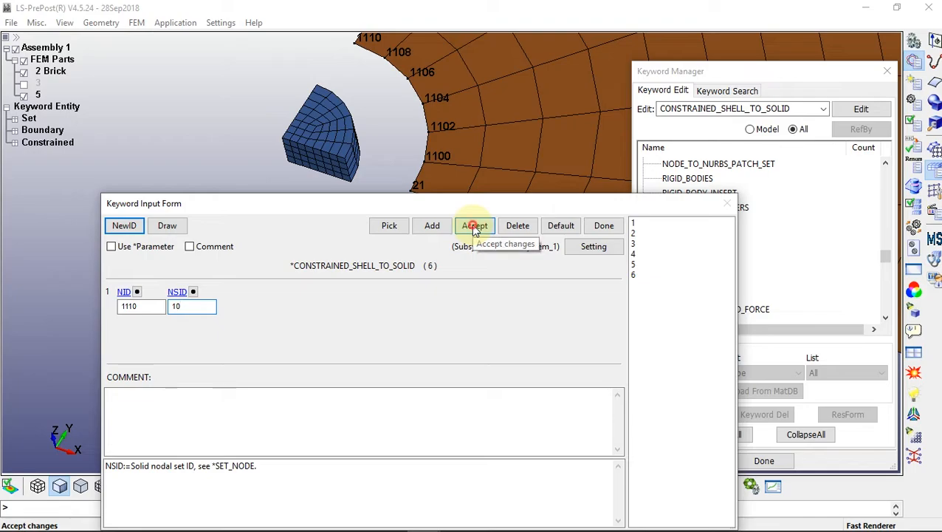
left_click(475, 226)
left_click(606, 226)
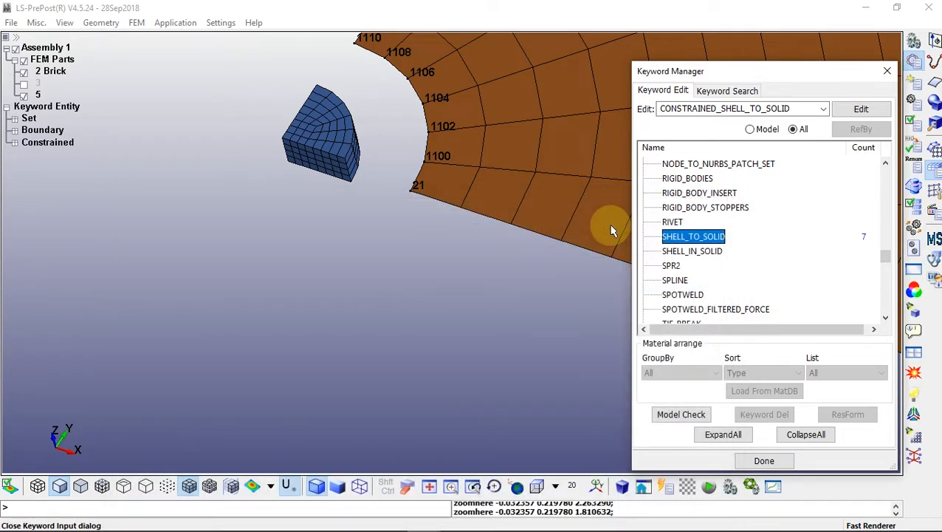
left_click(768, 464)
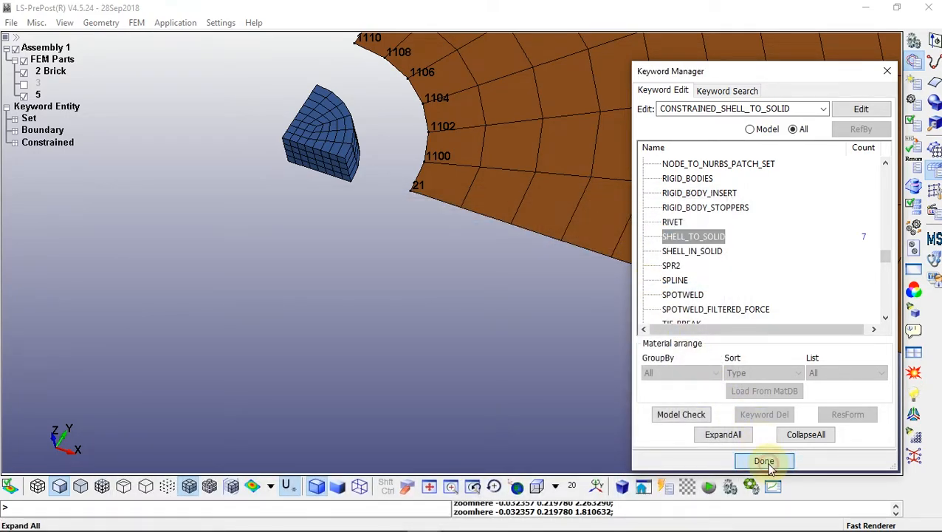
- Show tapered solid part 3 and hide shell part 5, leaving only the two solid parts displayed
left_click_drag(486, 324, 243, 266, "ctrl")
scroll(244, 266, "up", 2)
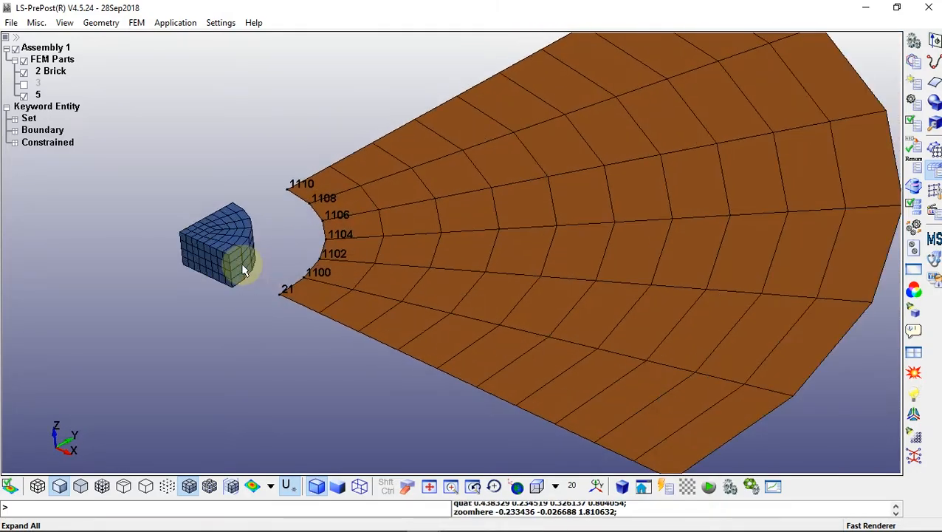
left_click(23, 95)
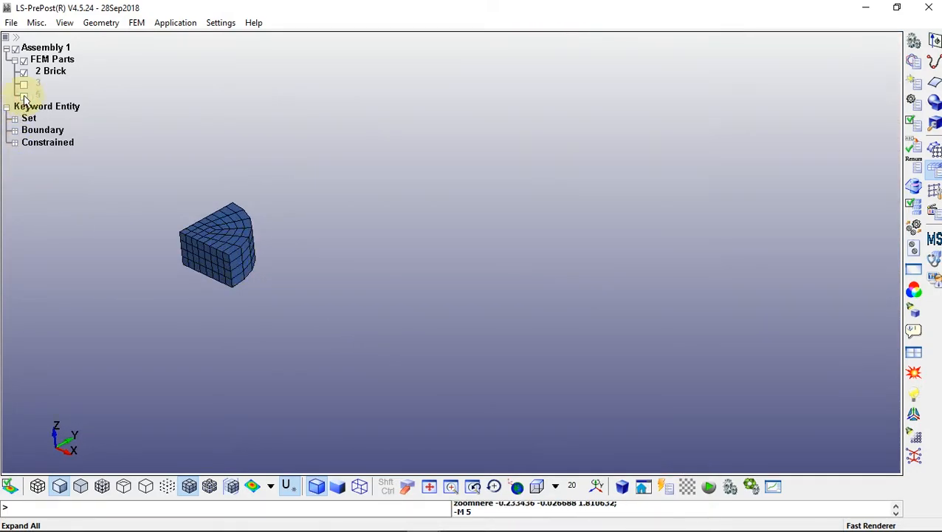
left_click(23, 96)
left_click(23, 84)
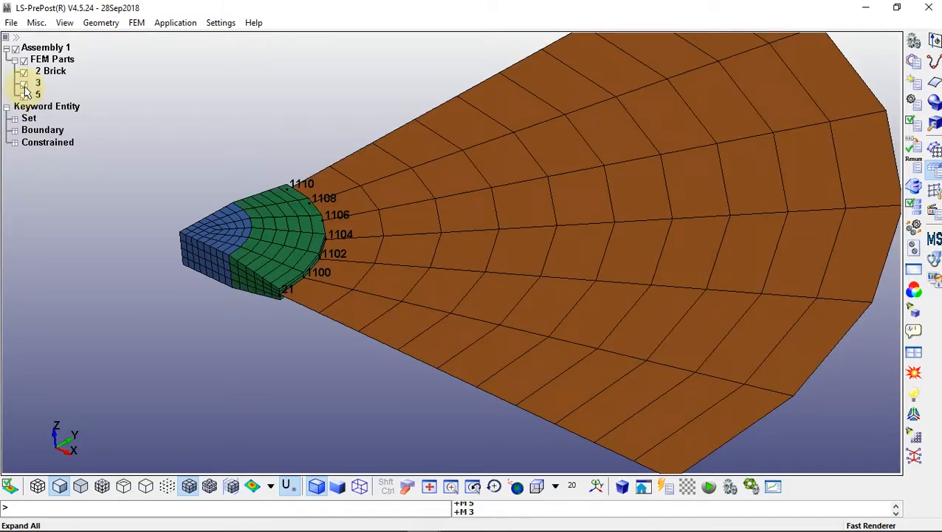
left_click(24, 95)
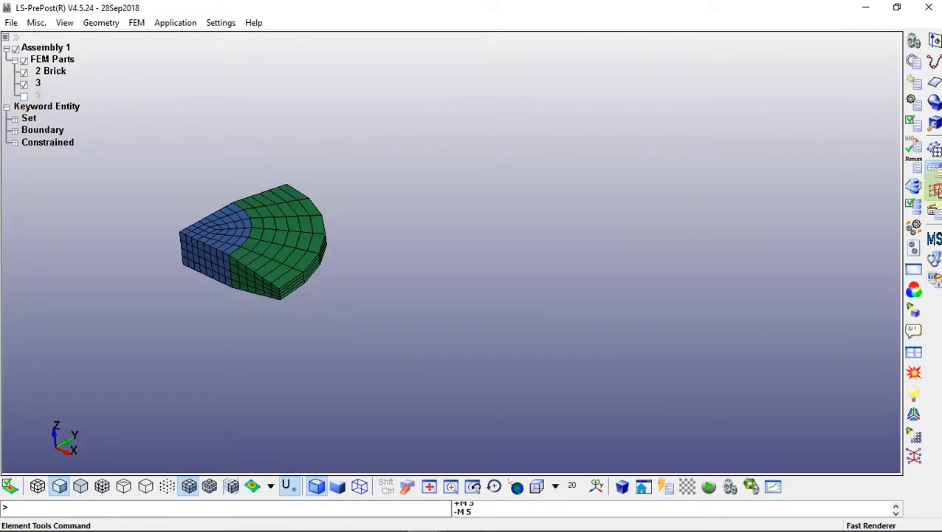
- Find and merge the duplicate nodes between solid parts 2 and 3 with a tolerance of 0.0001, and accept the merge
left_click(936, 190)
left_click(914, 207)
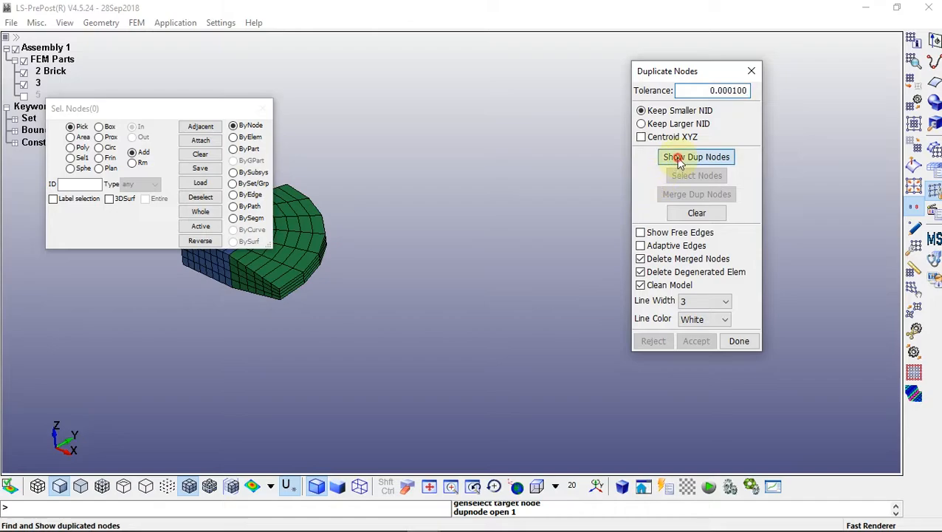
left_click(680, 157)
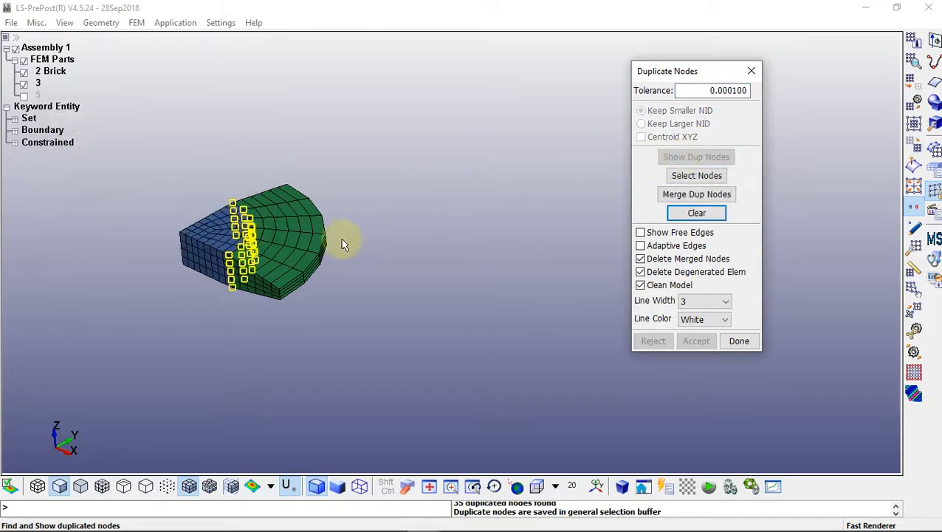
left_click(689, 195)
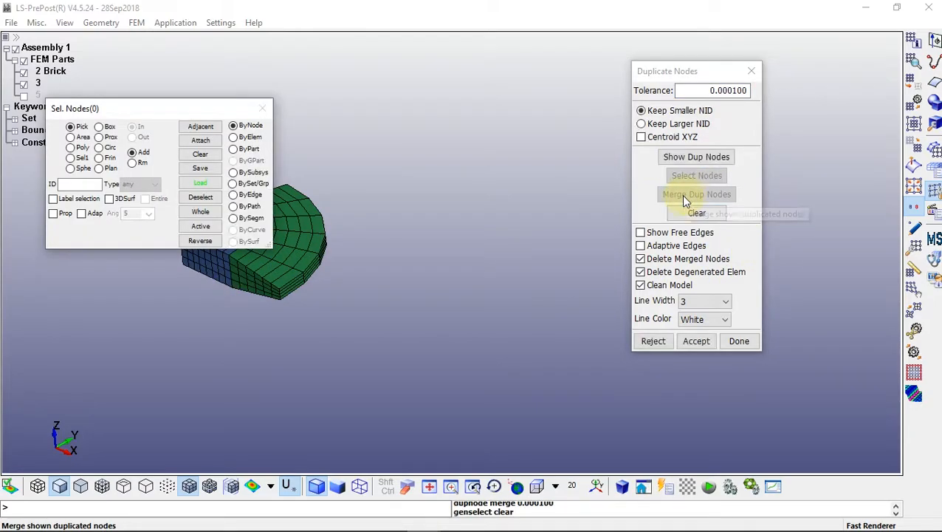
left_click(695, 344)
left_click(739, 341)
- Show shell part 5 again and inspect the complete mesh of solids and shell
left_click(22, 97)
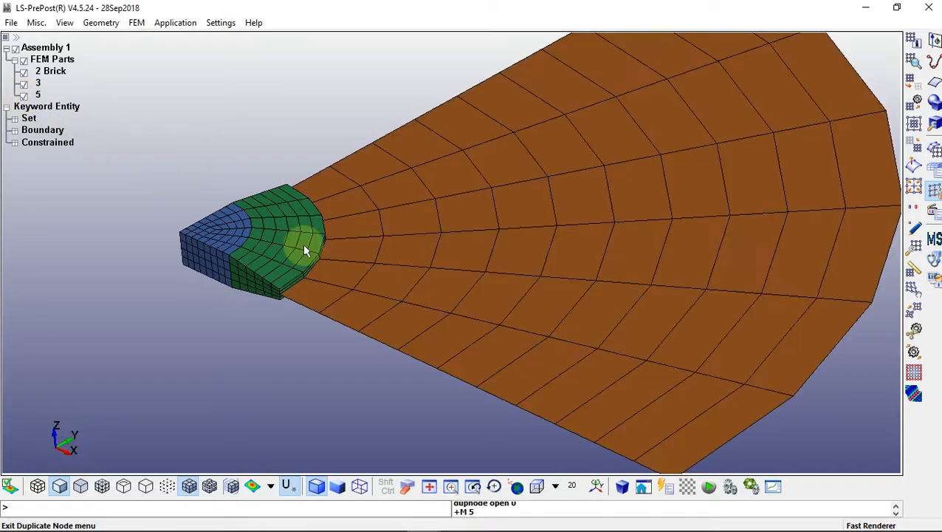
scroll(305, 250, "down", 2)
left_click_drag(361, 315, 476, 233, "shift")
scroll(477, 233, "up", 1)
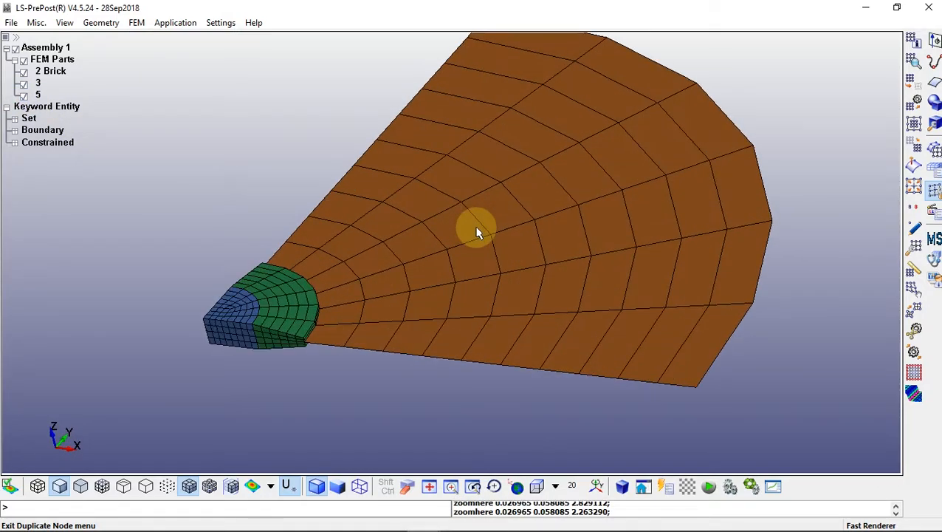
scroll(480, 228, "down", 1)
- Open the Keyword Manager, collapse the keyword list, expand the CONTROL category and open the CONTROL_OUTPUT form
left_click(937, 170)
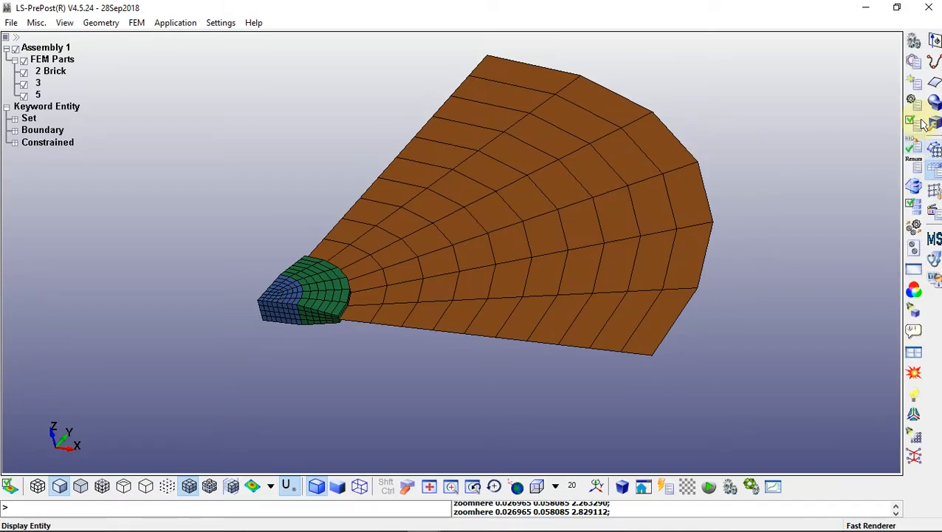
left_click(914, 63)
left_click(805, 434)
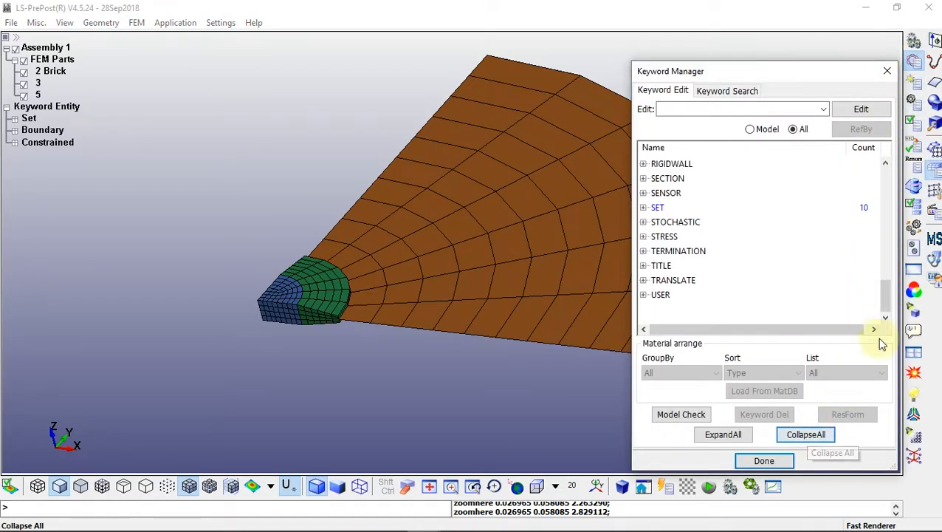
left_click_drag(885, 295, 895, 208)
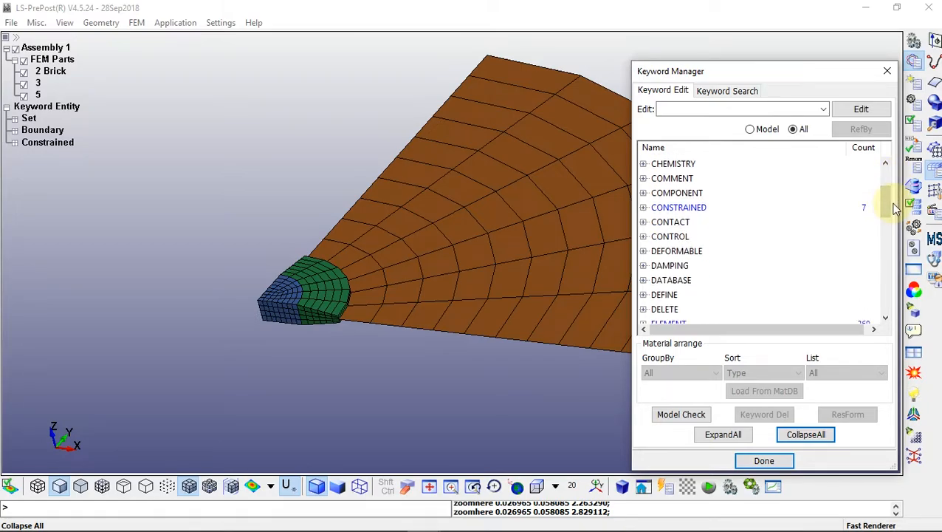
key("F10")
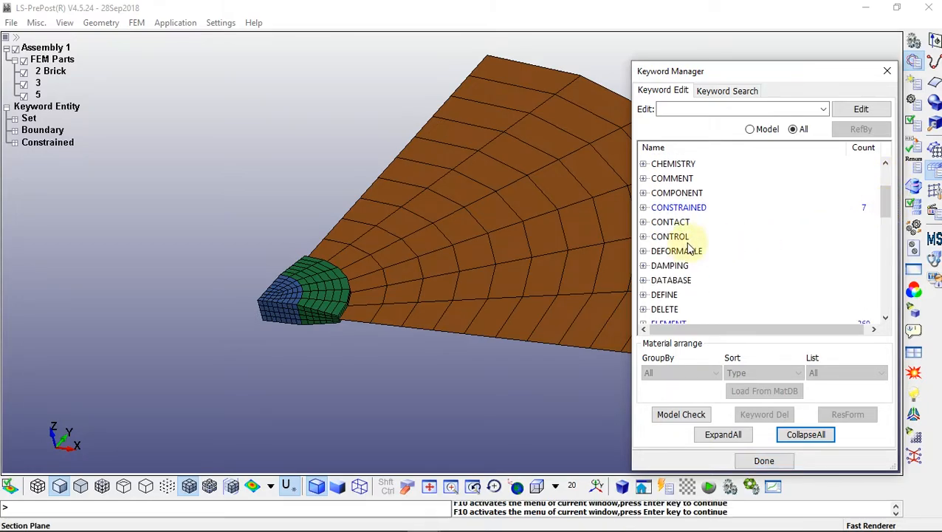
left_click(643, 237)
left_click_drag(888, 185, 879, 269)
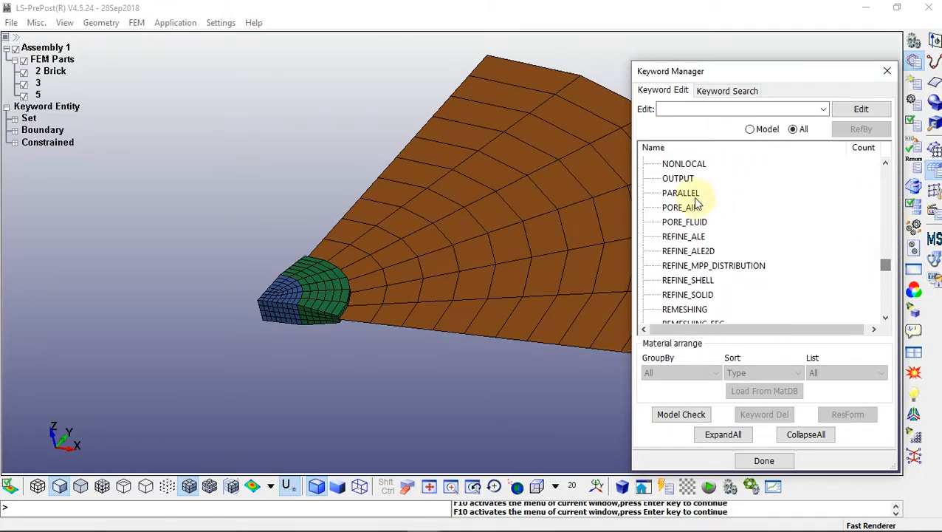
double_click(678, 178)
- Set NPOPT to 1 and NEECHO to 3 in CONTROL_OUTPUT to suppress input-phase printing, then accept and close the form
left_click(200, 211)
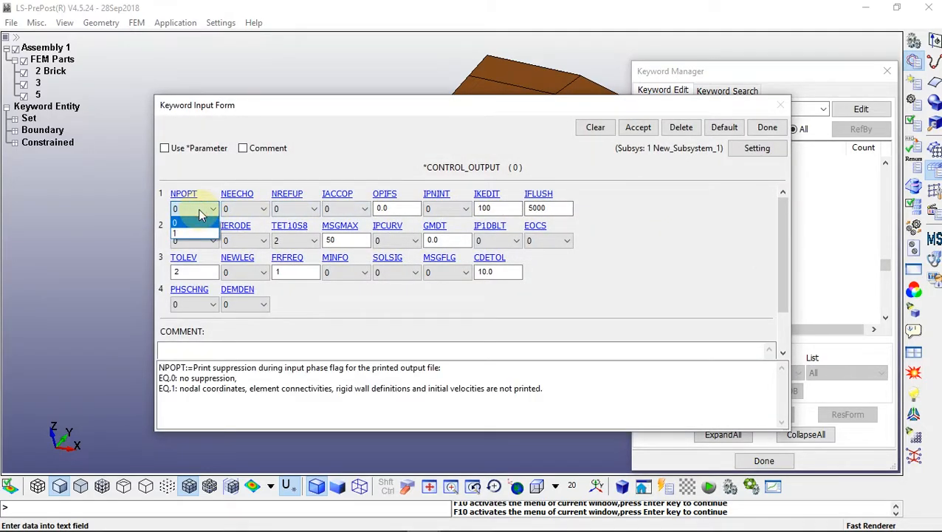
left_click(197, 233)
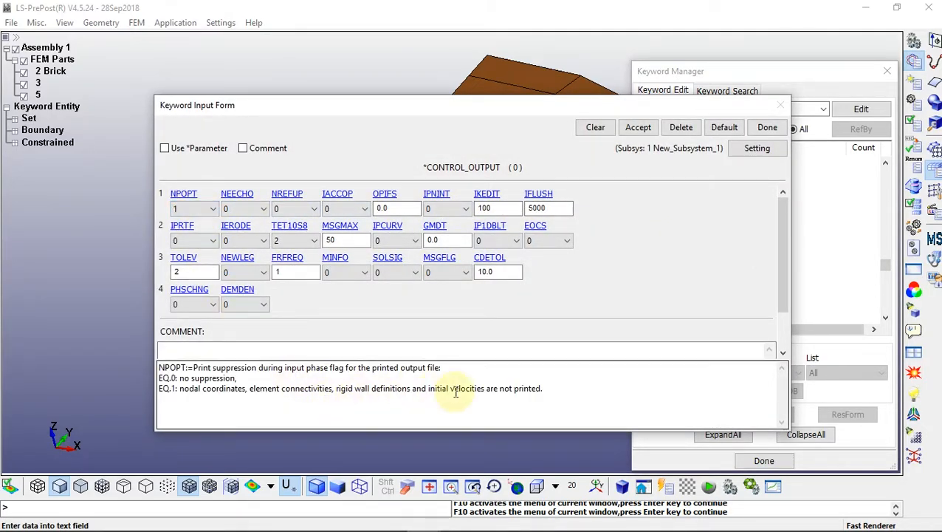
left_click_drag(551, 388, 164, 390)
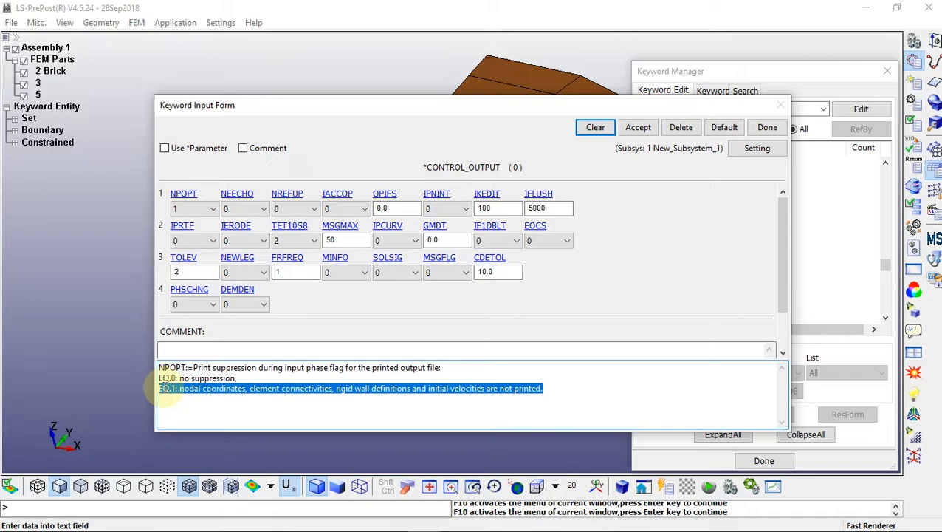
left_click(245, 209)
left_click(236, 251)
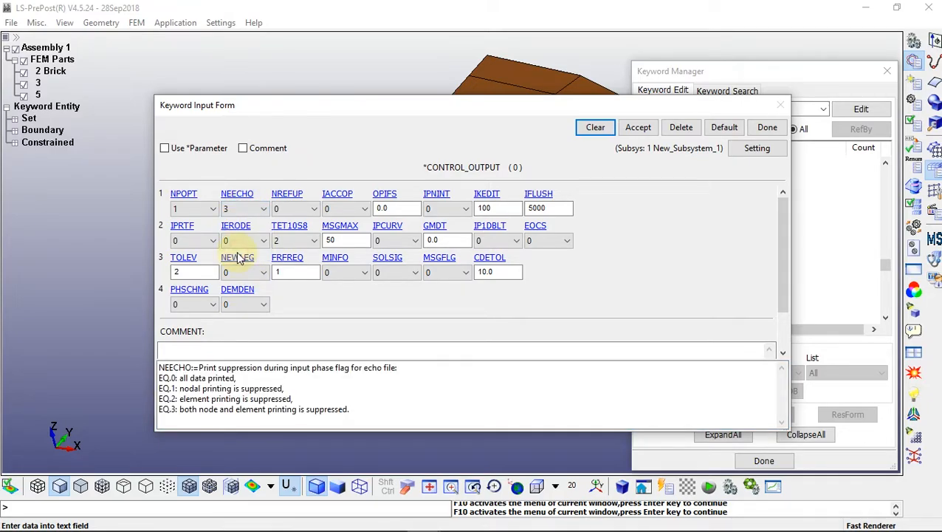
left_click(638, 127)
left_click(767, 128)
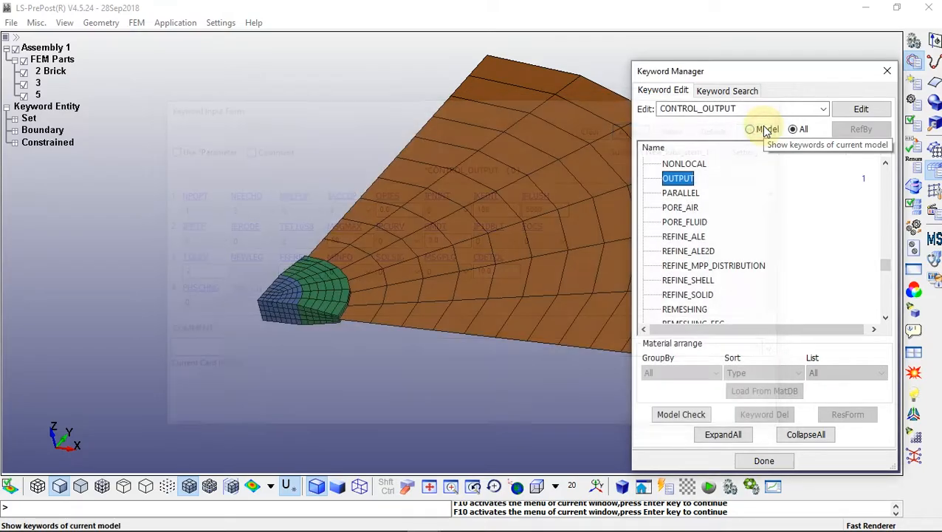
- Define CONTROL_TERMINATION with a termination time ENDTIM of 4e-4, then accept and close the form
left_click_drag(887, 265, 892, 281)
double_click(689, 252)
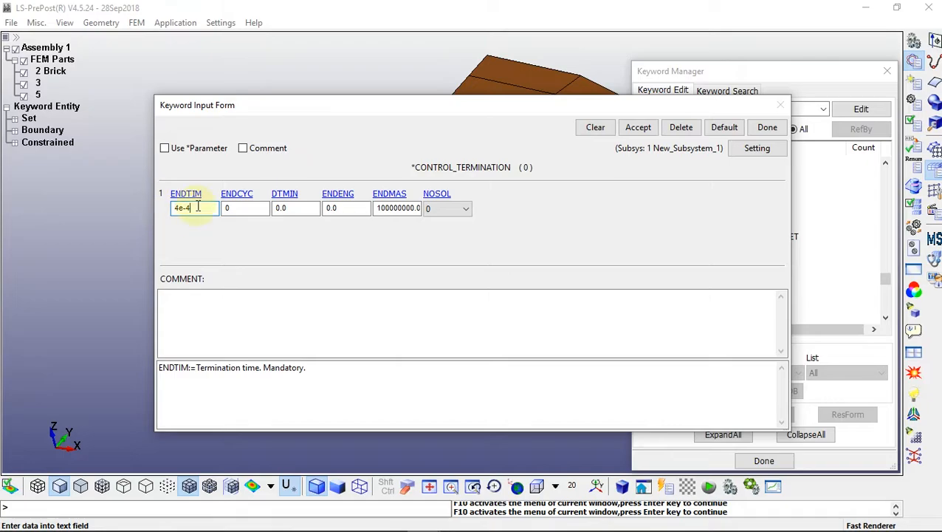
left_click(638, 127)
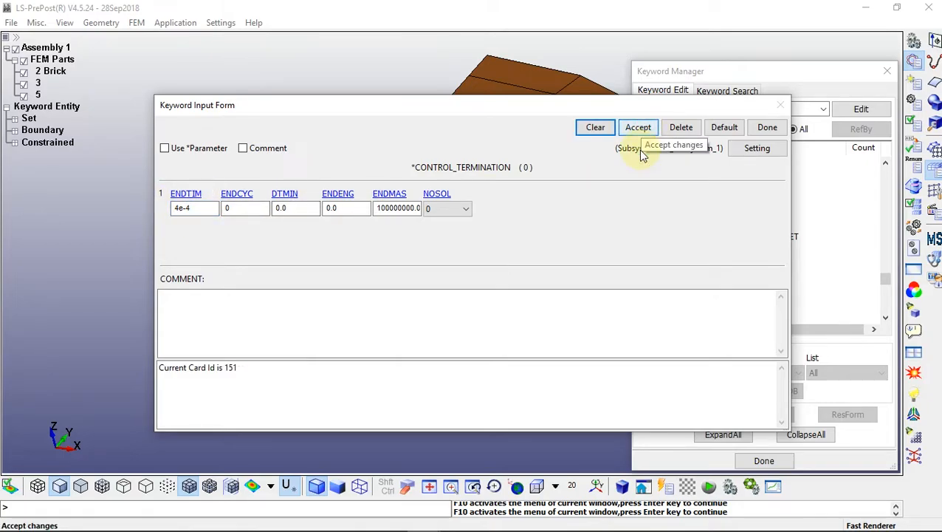
left_click(767, 128)
- Collapse the keyword list and expand the MAT category to reach the elastic material models
left_click(803, 434)
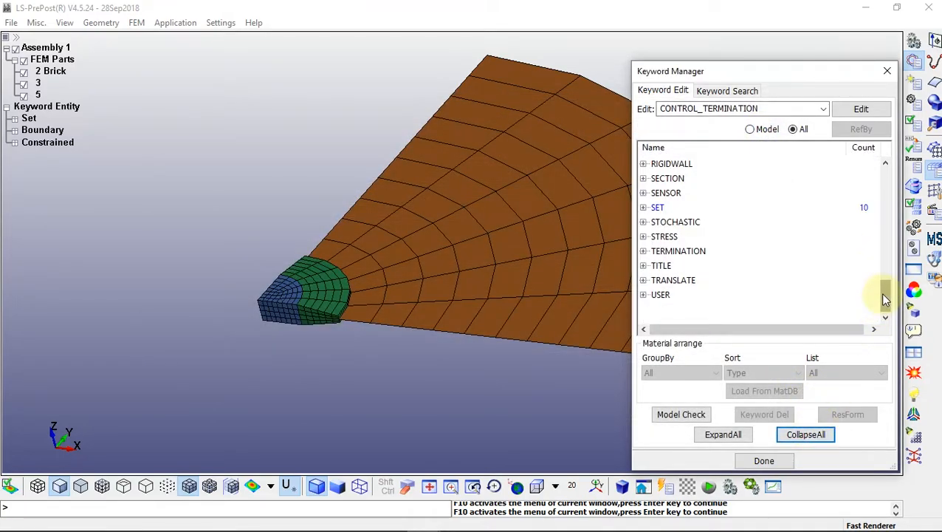
left_click_drag(883, 295, 876, 258)
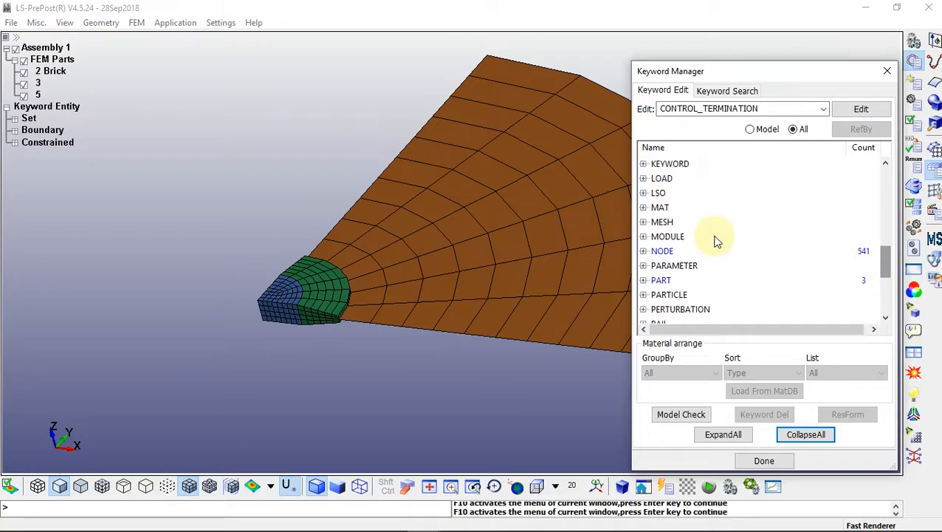
left_click(643, 208)
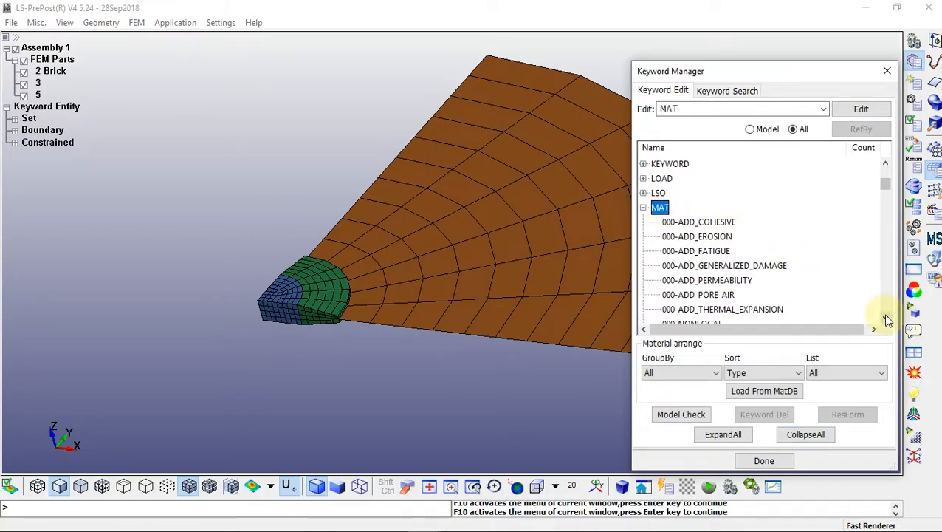
left_click(885, 319)
left_click(886, 318)
left_click(885, 318)
left_click(885, 318)
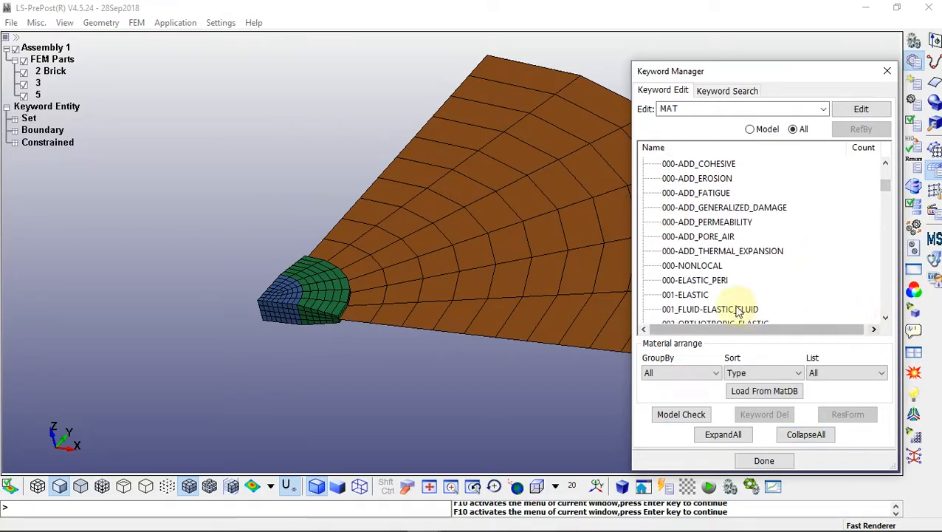
- Define a 001-ELASTIC material with a new ID, density 2e-4, Young's modulus 2.9e7 and Poisson's ratio 0.33
double_click(700, 296)
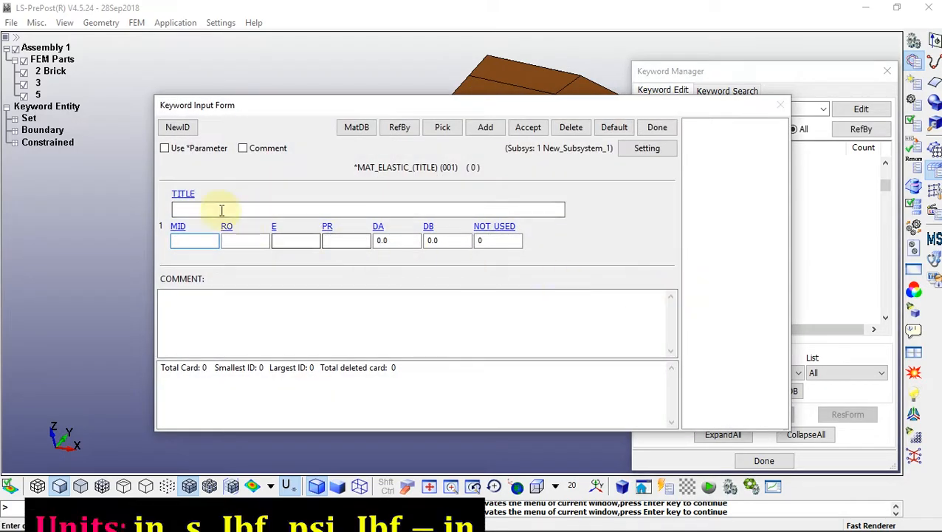
left_click(174, 129)
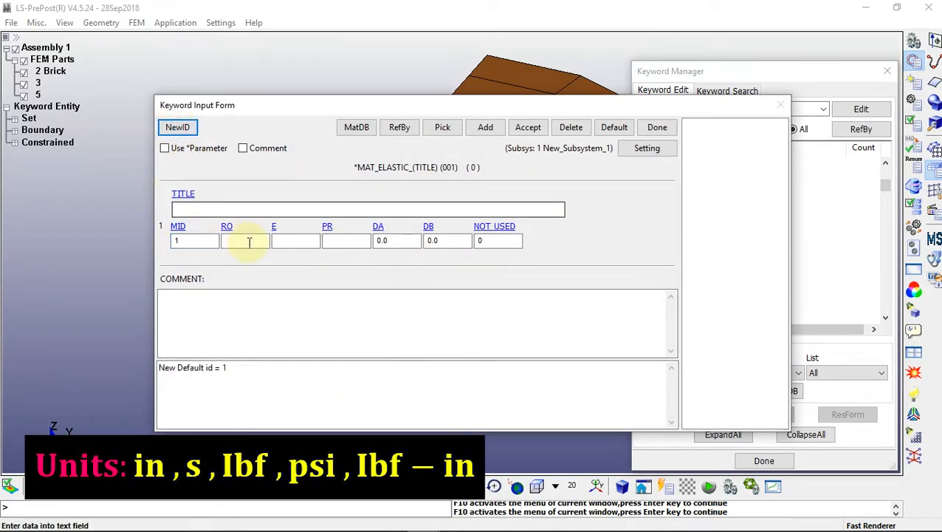
type("2e-")
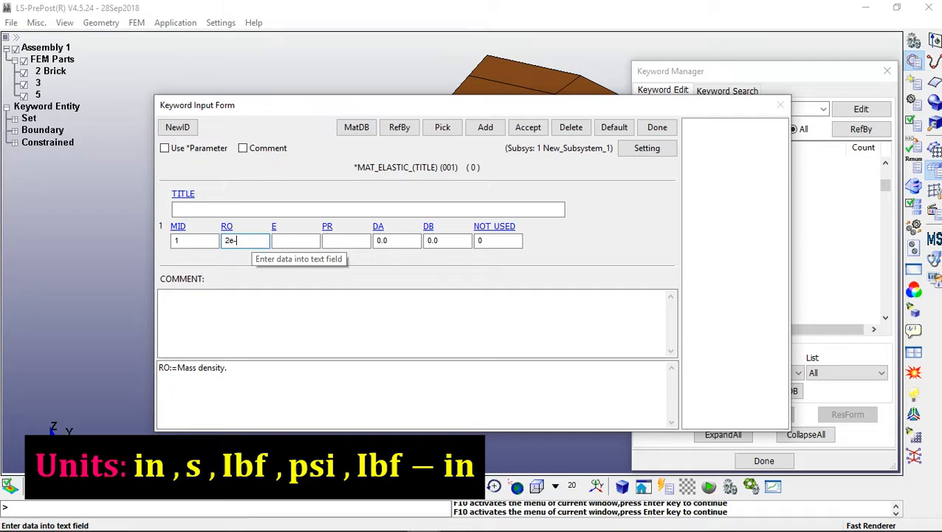
type("4")
left_click(305, 240)
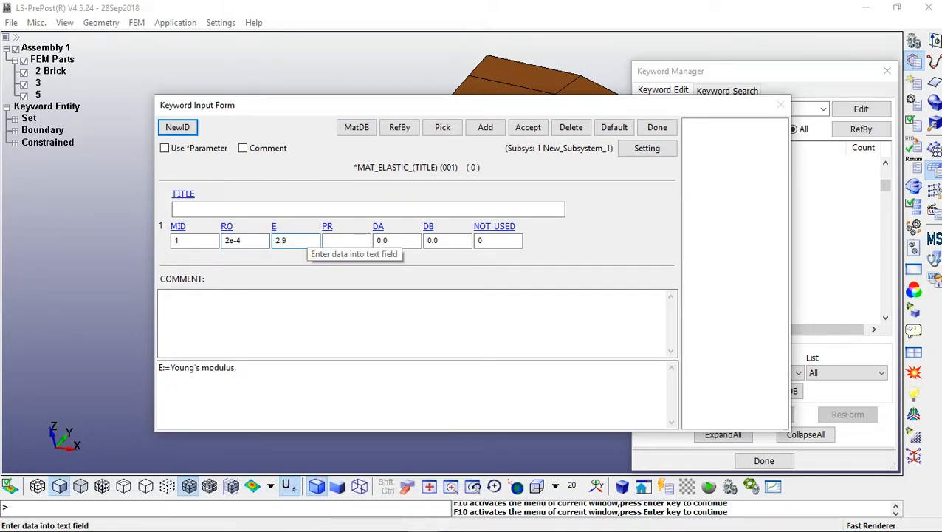
left_click(343, 241)
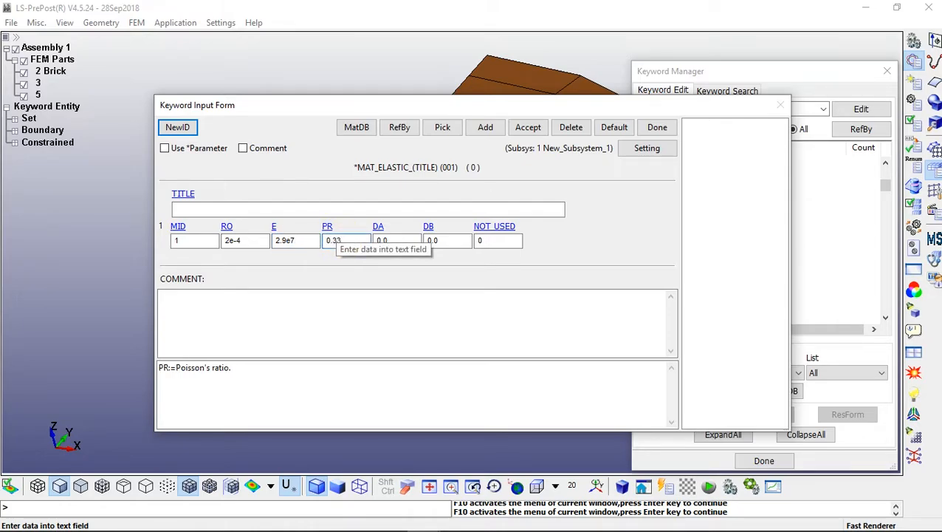
left_click(528, 127)
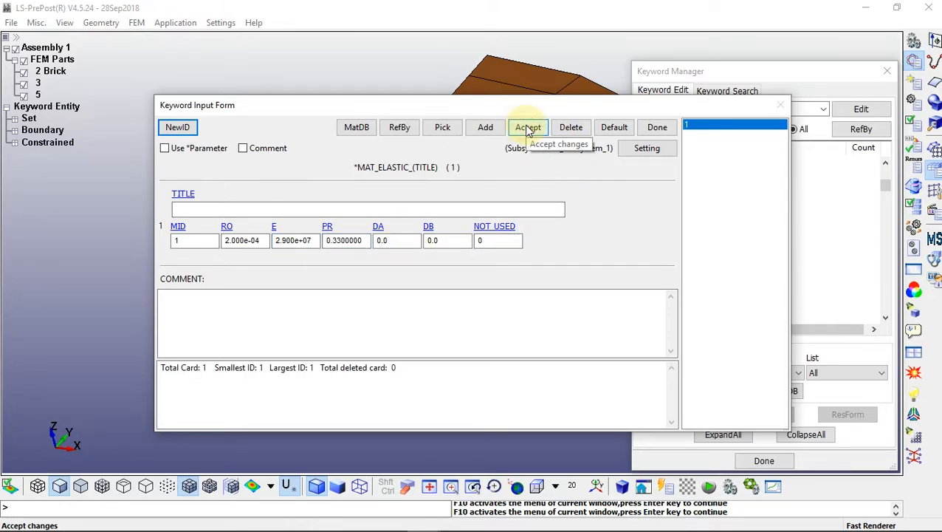
left_click(658, 127)
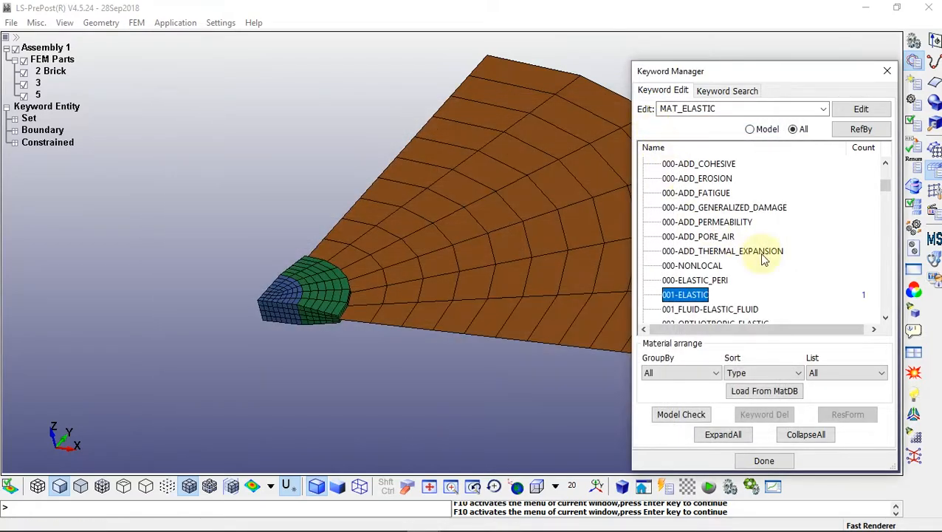
- Create a SECTION_SOLID card with a new ID and element formulation 0
left_click(805, 434)
left_click_drag(885, 266, 886, 271)
double_click(680, 251)
double_click(669, 281)
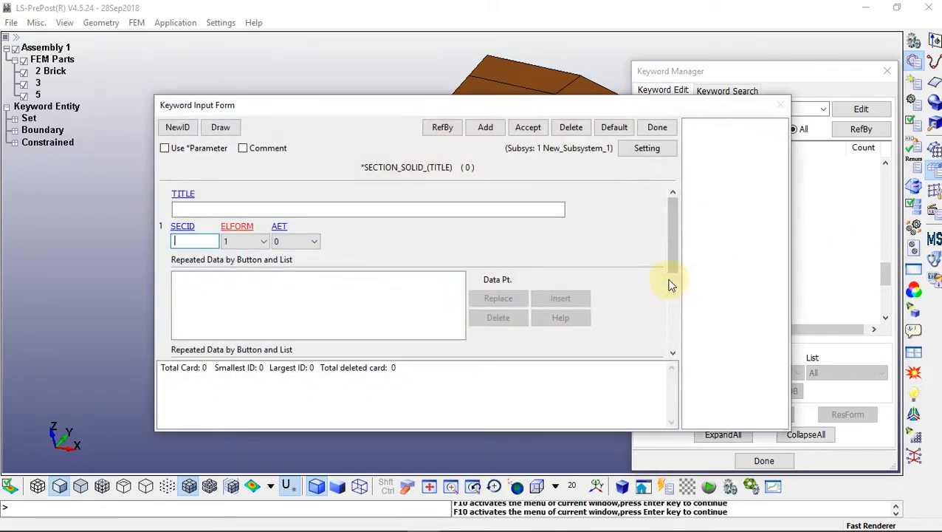
left_click(178, 128)
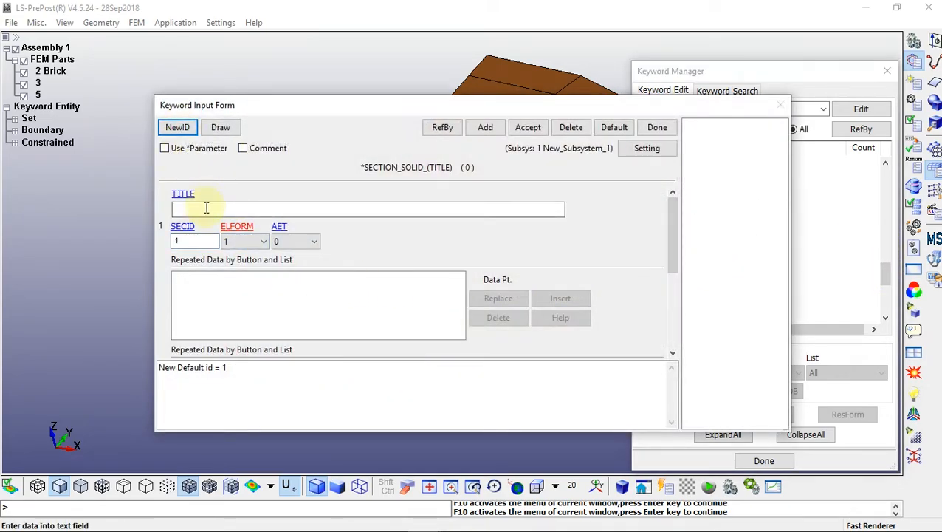
left_click(247, 242)
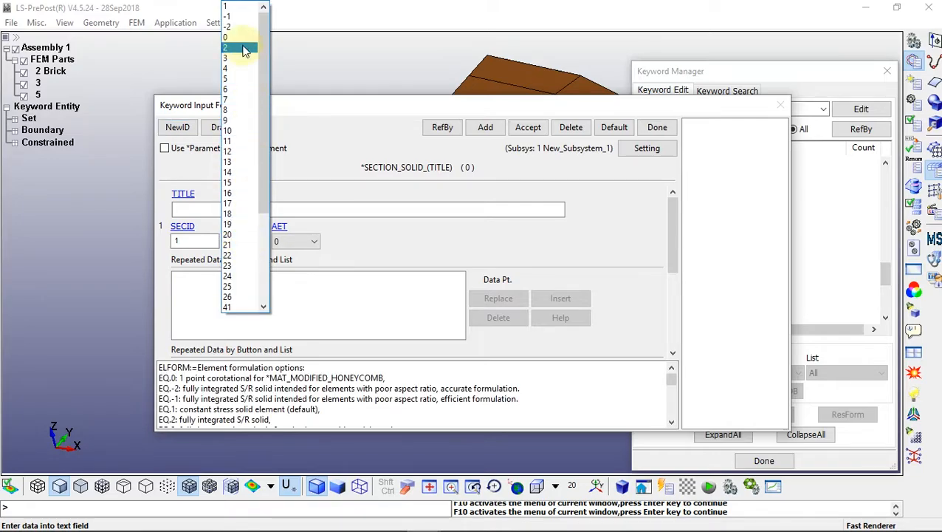
left_click(241, 38)
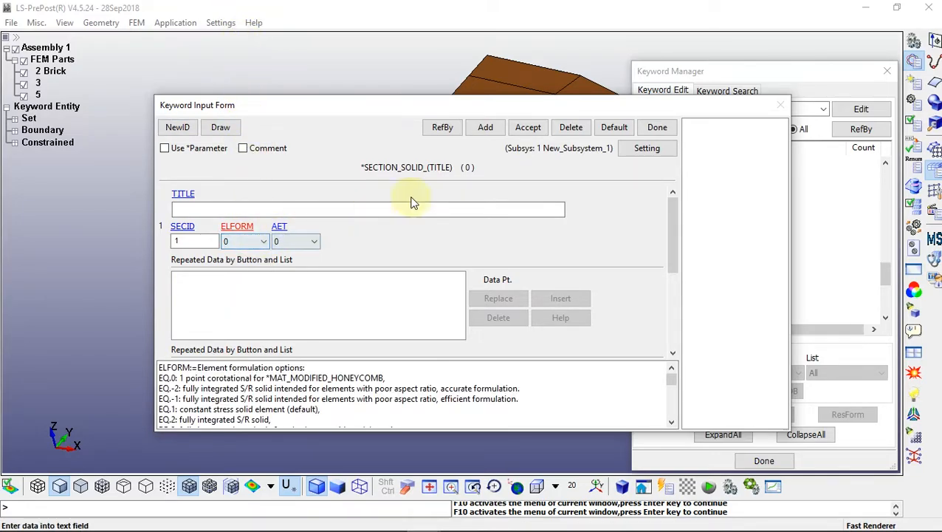
left_click(529, 130)
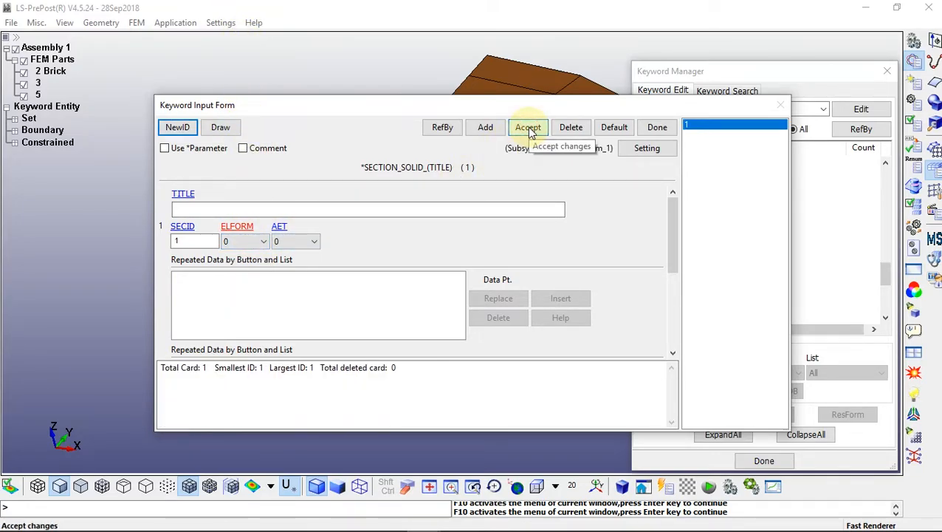
- Title the solid section "Solid Sec", save it and close its keyword form
left_click(228, 210)
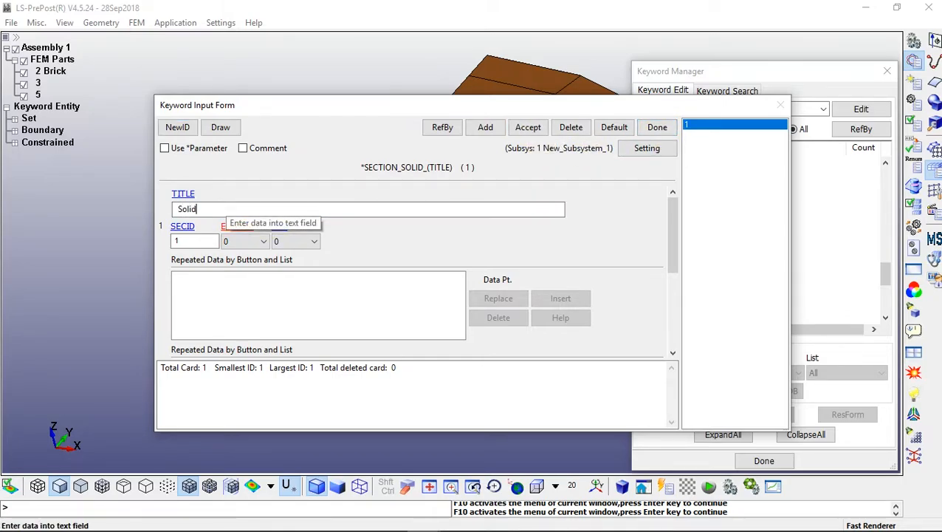
type("Solid Sec")
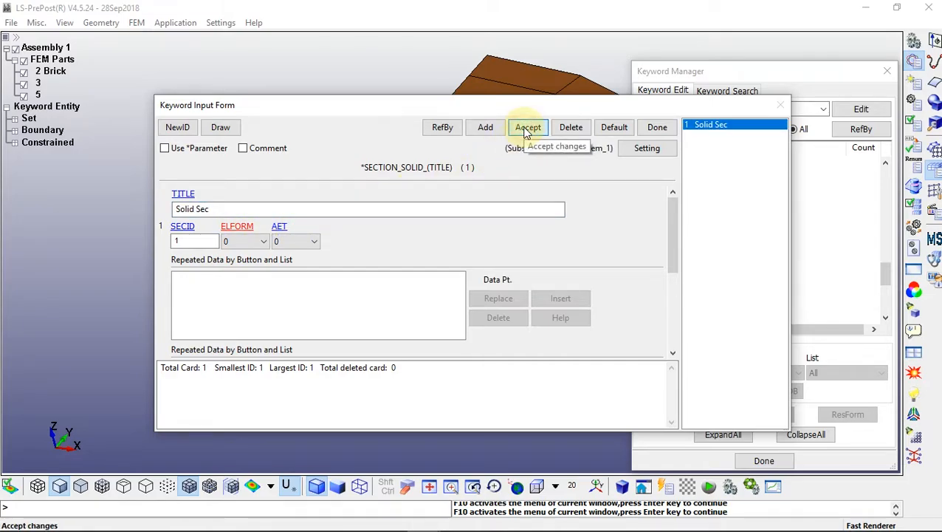
left_click(658, 127)
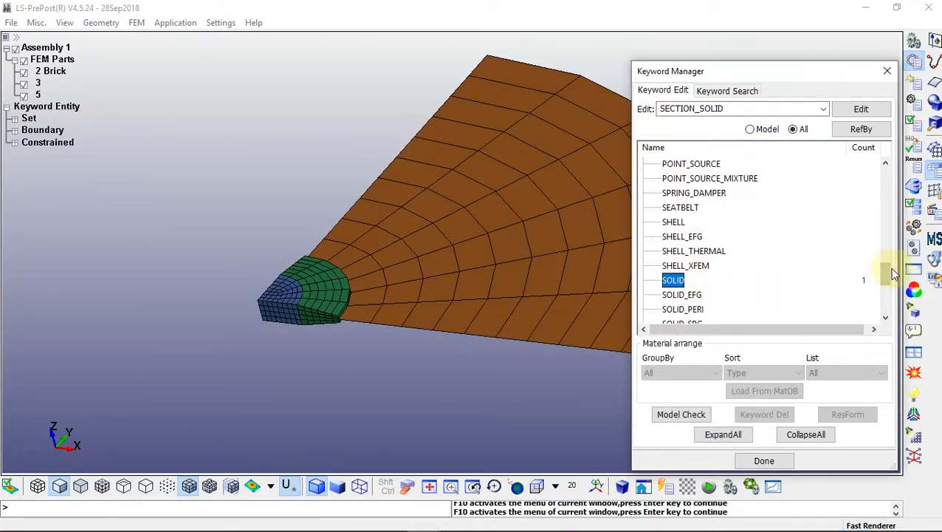
- Start a SECTION_SHELL card with a new ID and the title "Shell Sec"
mouse_move(885, 273)
left_mouse_down()
mouse_move(883, 259)
mouse_move(885, 278)
left_mouse_up()
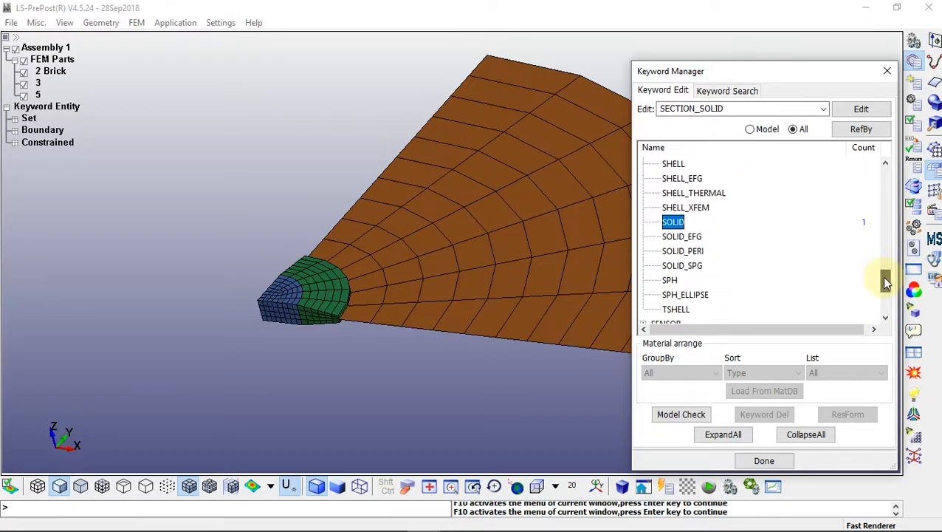
double_click(670, 167)
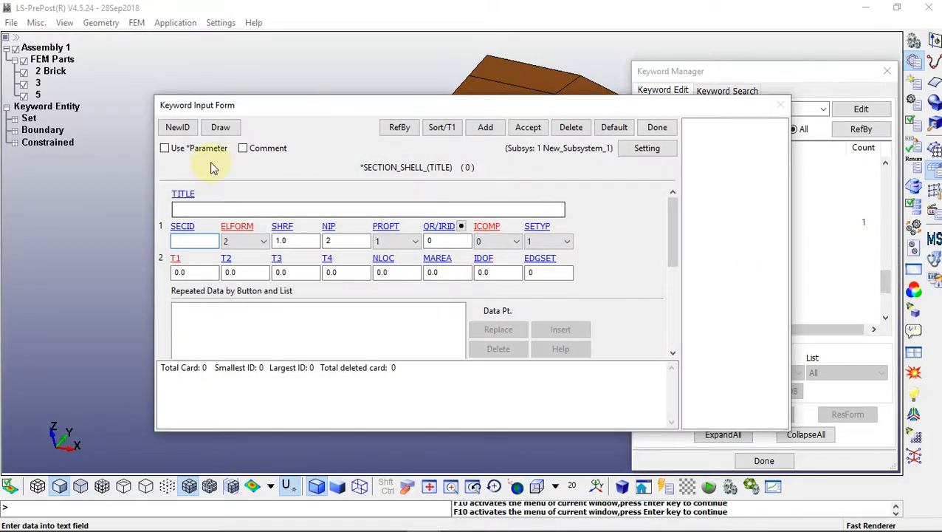
left_click(177, 127)
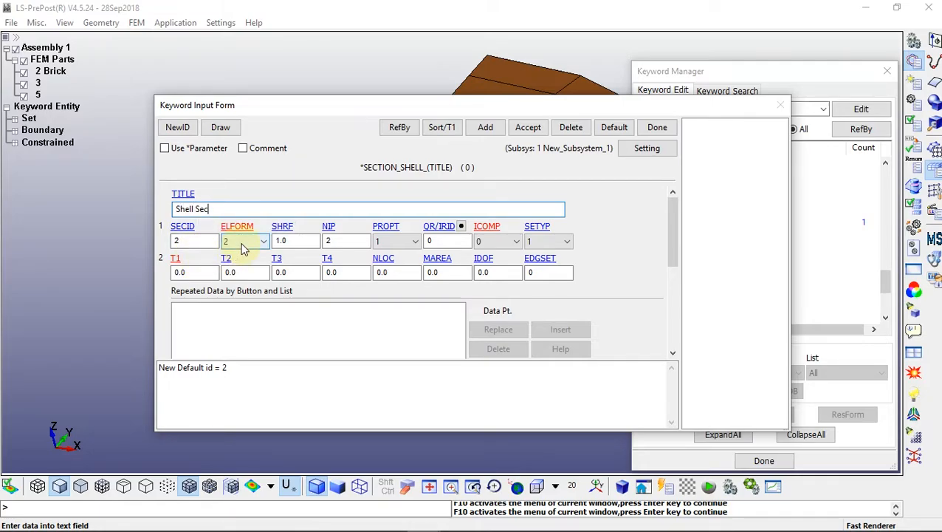
- Set the shell section's thickness to 0.01576 at all four nodes, save the card and close its form
left_click(183, 272)
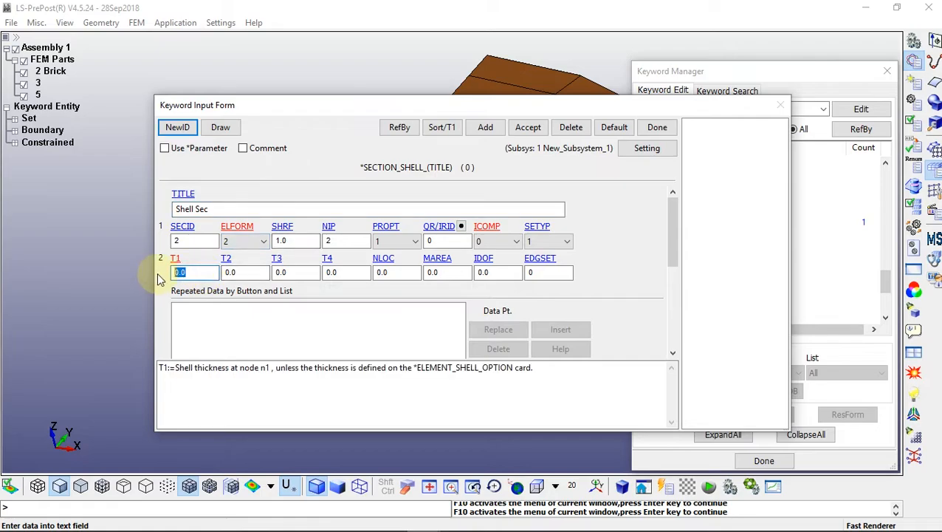
left_click(196, 274)
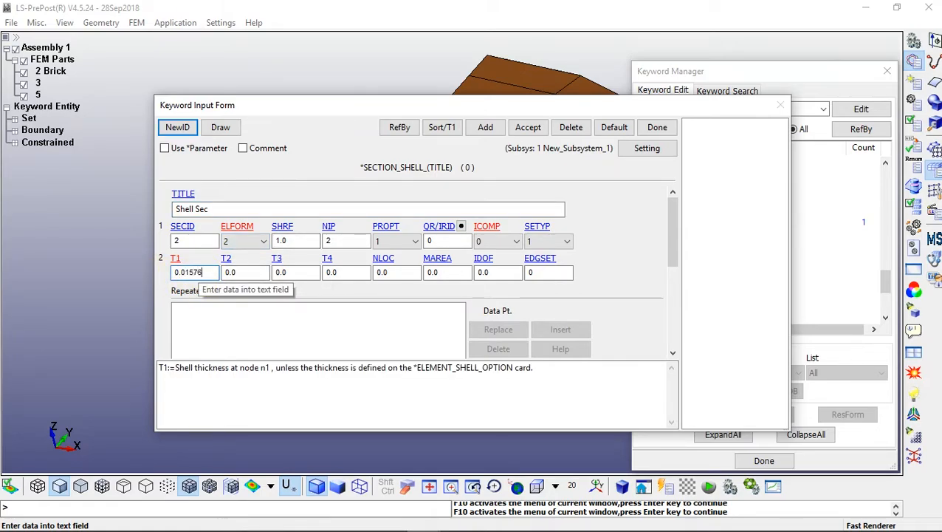
key("Return")
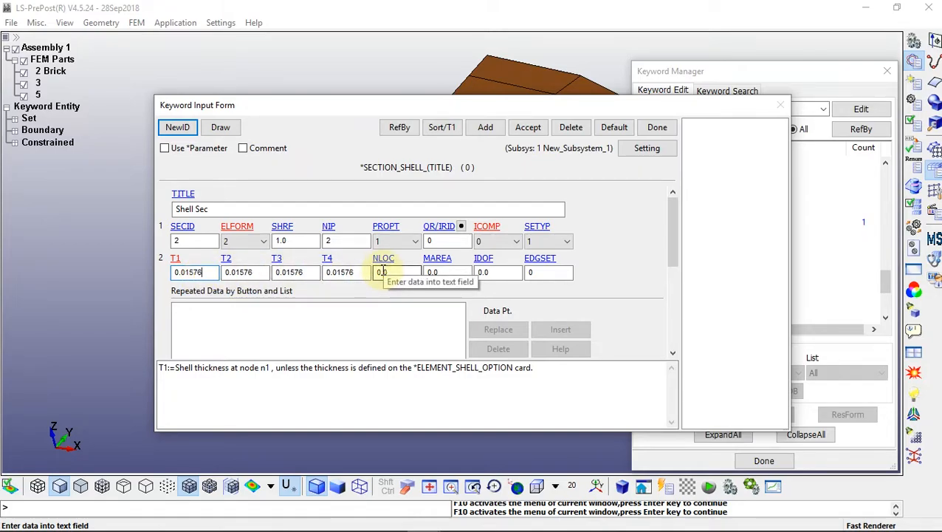
left_click(528, 128)
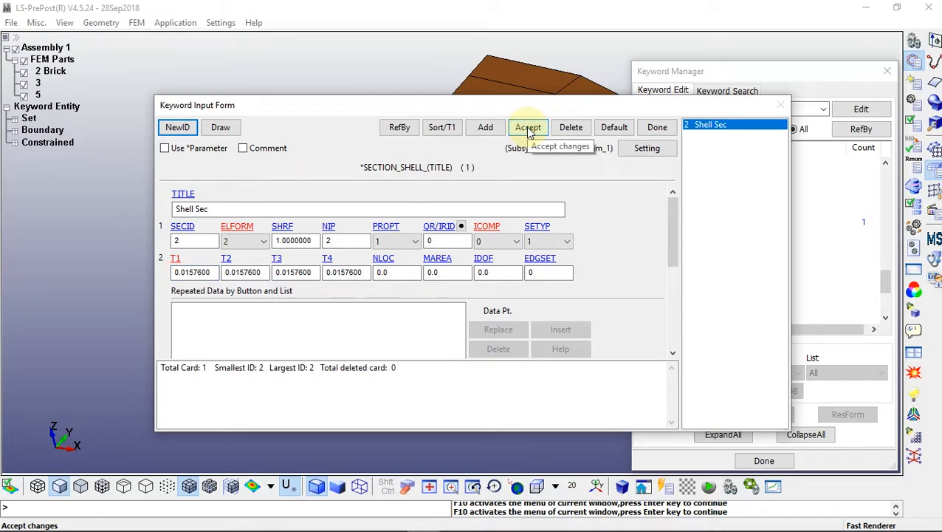
left_click(657, 127)
- Start a DEFINE_CURVE card with a new load curve ID
left_click(815, 438)
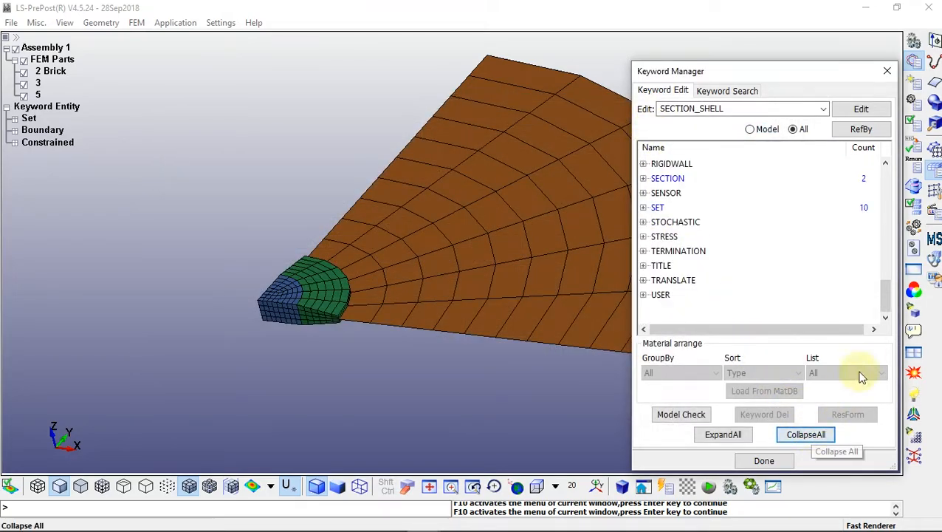
left_click_drag(884, 294, 883, 213)
left_click(643, 251)
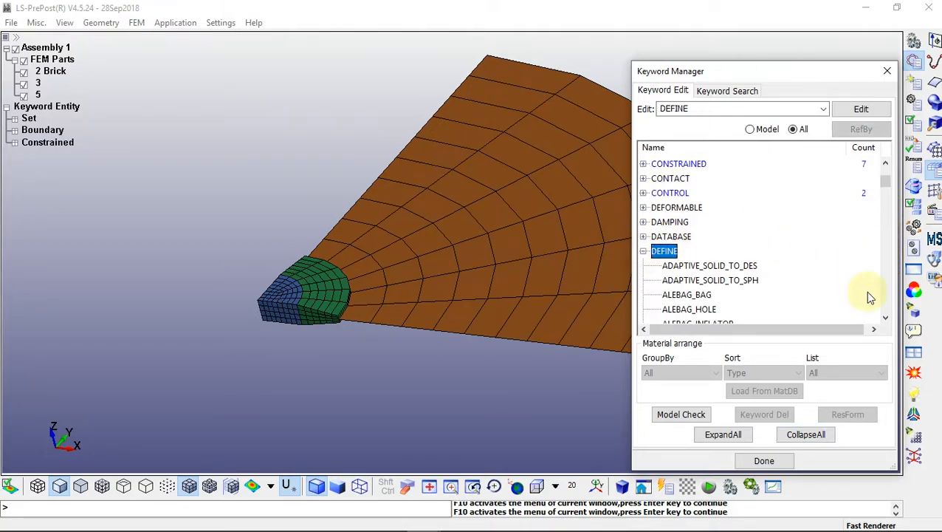
left_click_drag(886, 317, 885, 317)
left_click(674, 207)
double_click(674, 208)
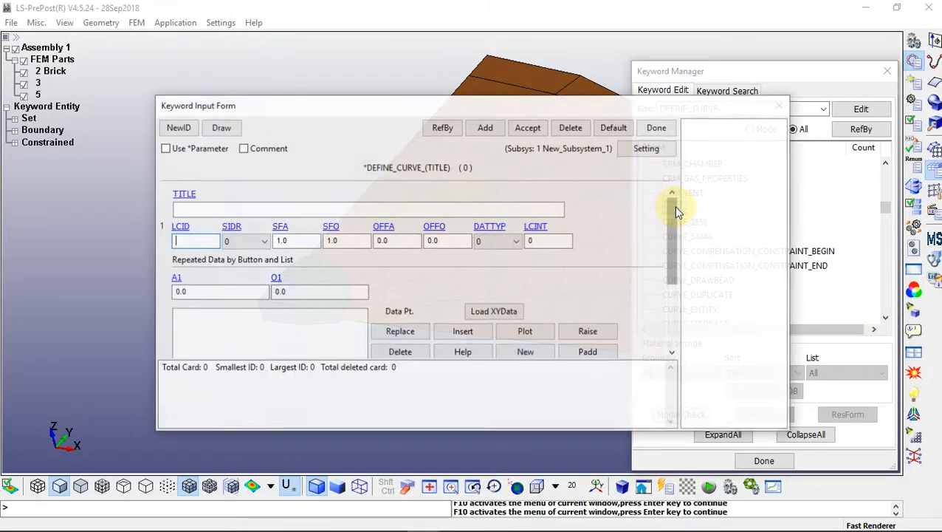
left_click(175, 127)
- Insert two curve points with ordinate 53080, at abscissas 0.0 and 1.9999999495e-4
left_click(181, 292)
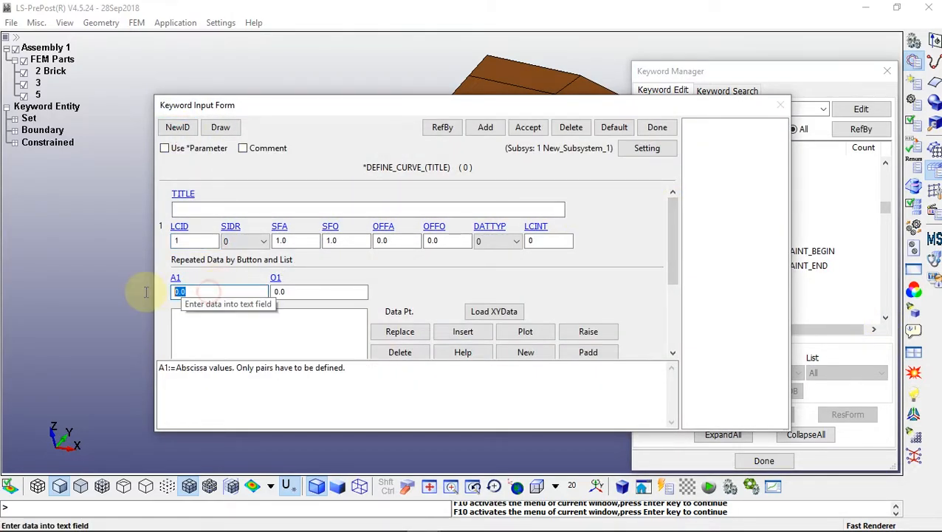
left_click(307, 293)
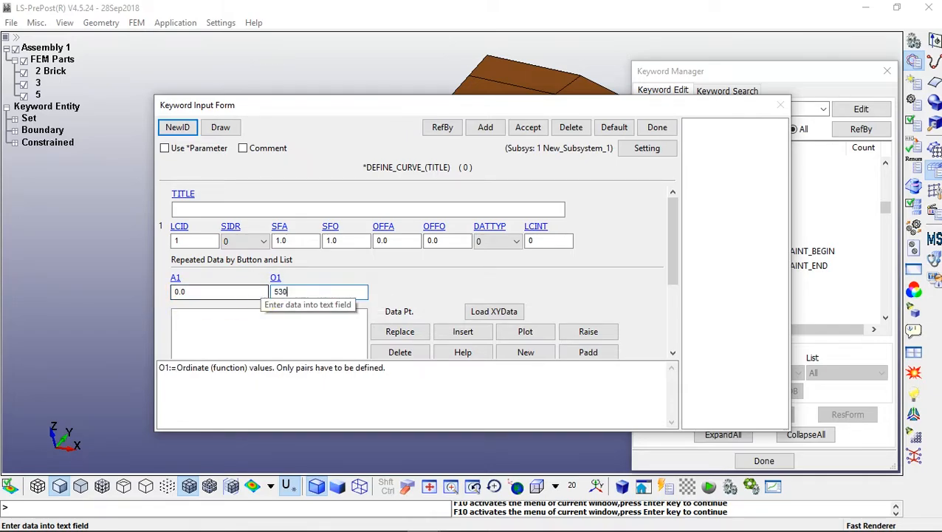
type("53080")
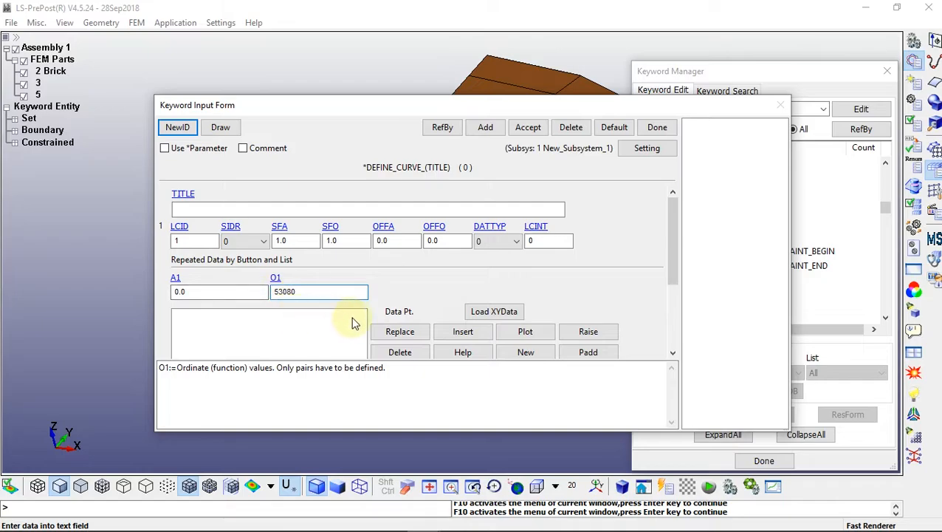
left_click(458, 331)
left_click(195, 291)
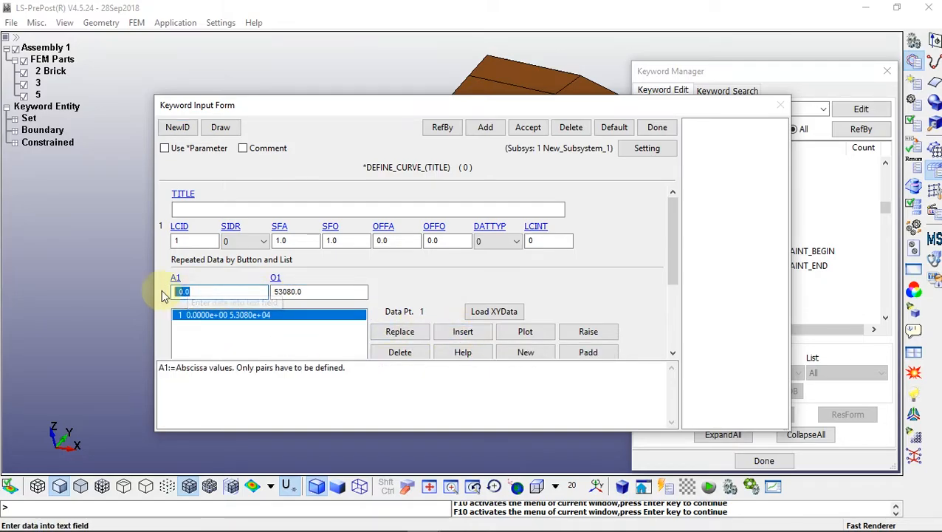
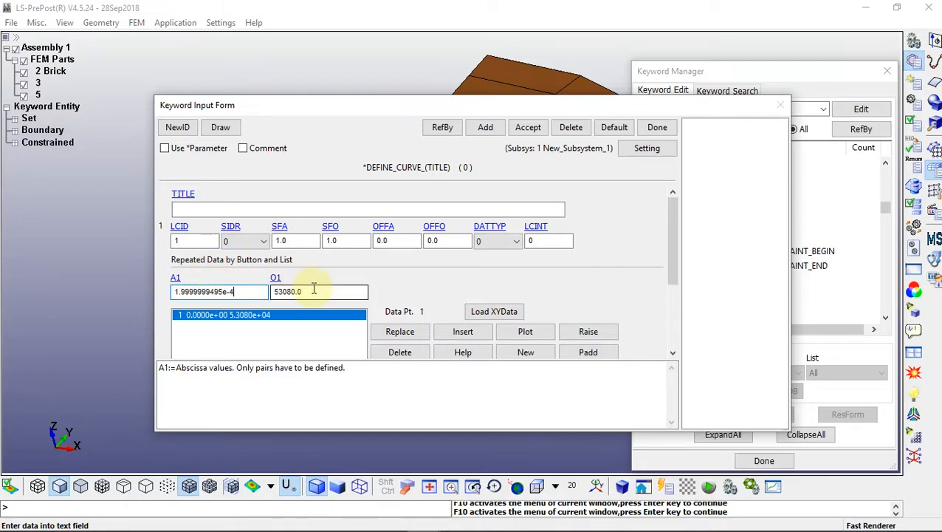
left_click(457, 332)
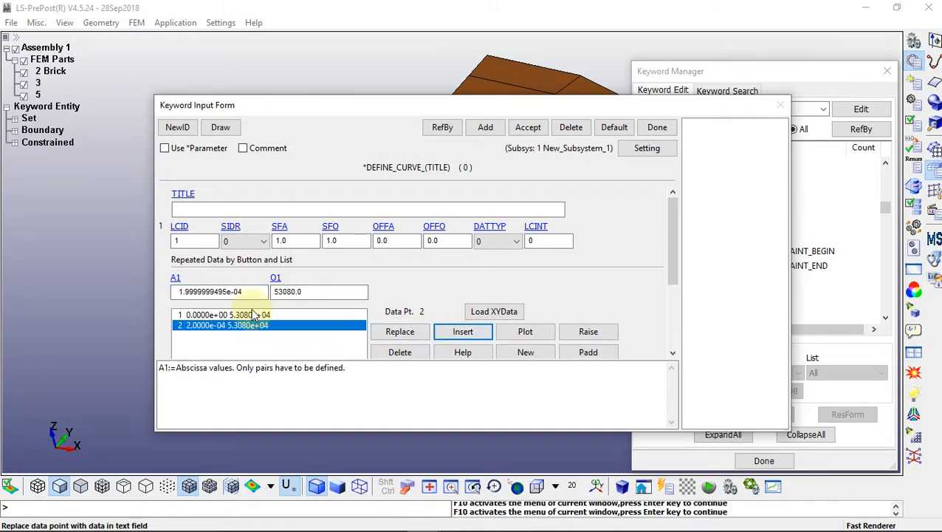
- Insert a third point in the load curve with abscissa 2.01e-4 and ordinate 0
left_click_drag(246, 292, 174, 291)
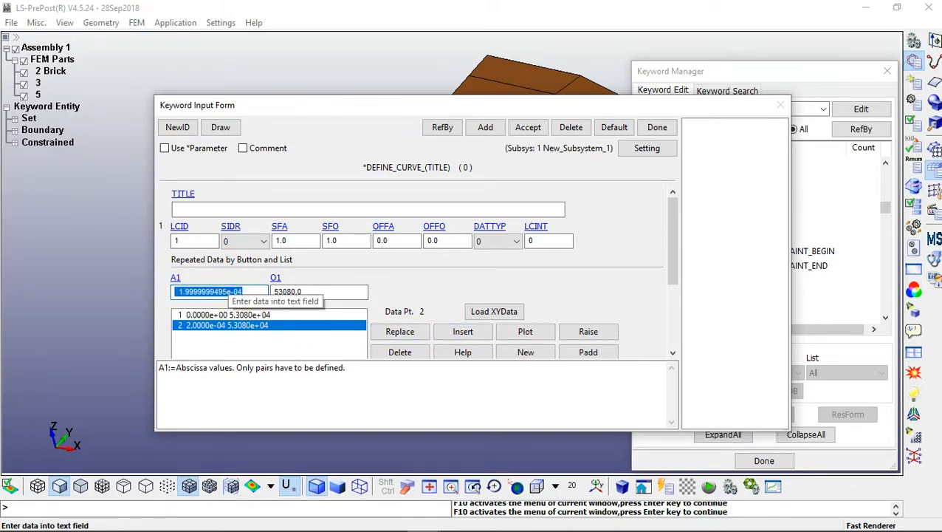
type("2.0")
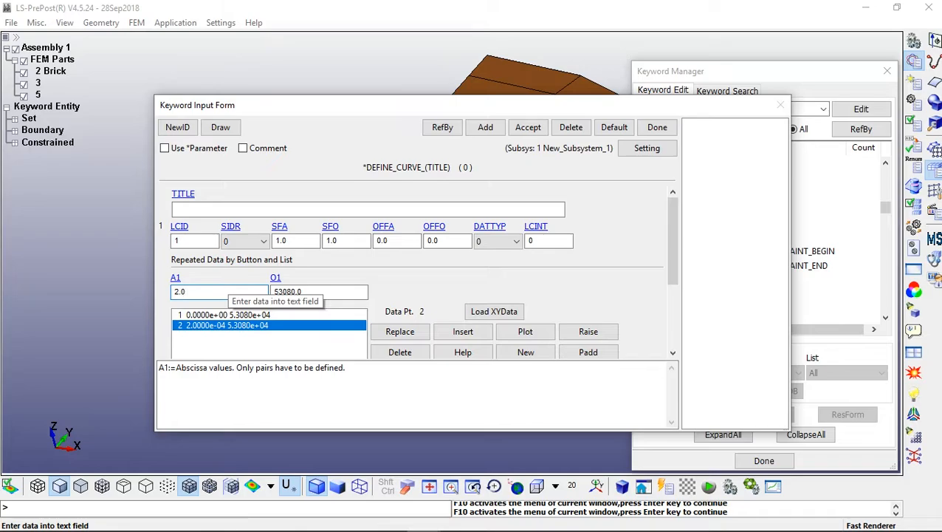
type("1e-4")
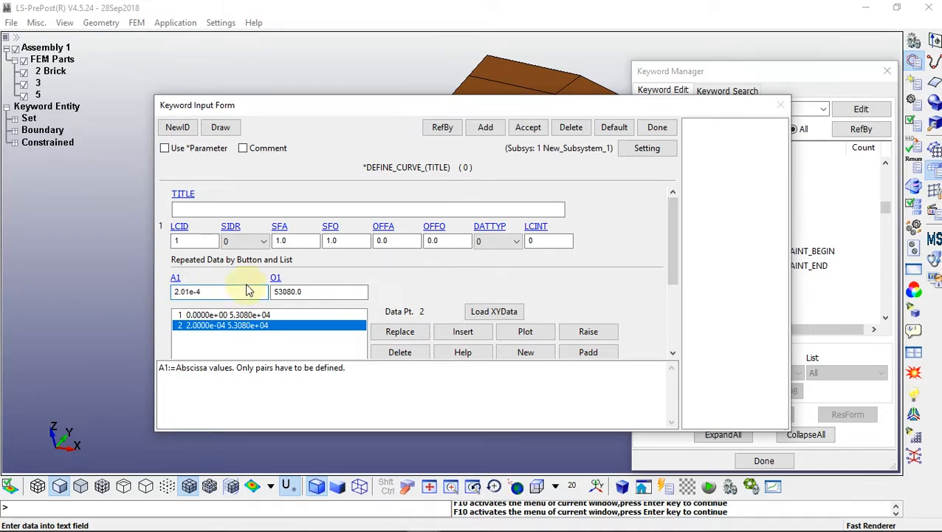
left_click(319, 292)
double_click(319, 292)
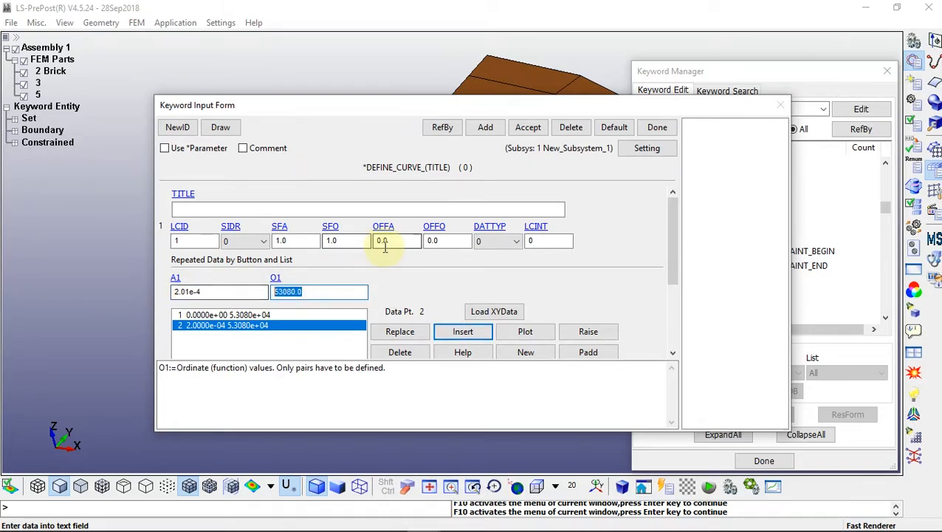
type("0")
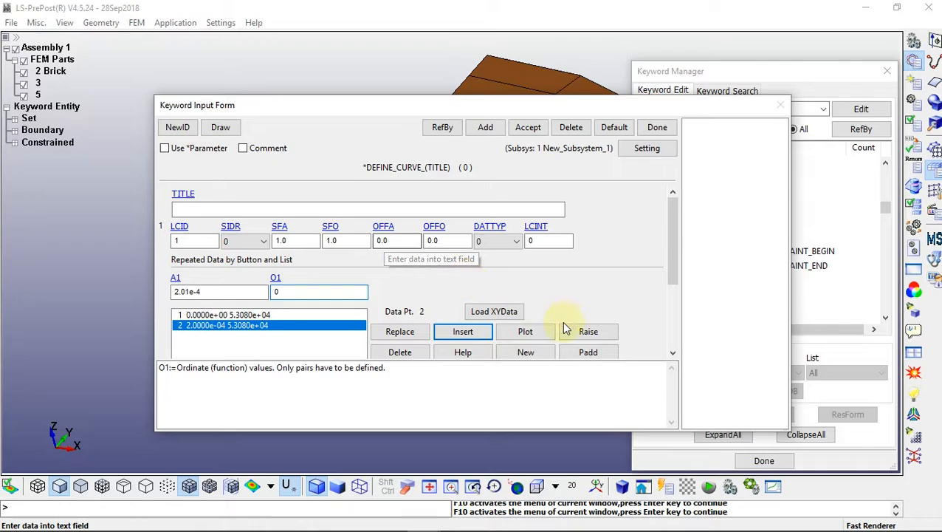
left_click(480, 334)
- Insert a fourth curve point at abscissa 1.0 with ordinate 0.0, save the card and check the curve's plot
double_click(246, 292)
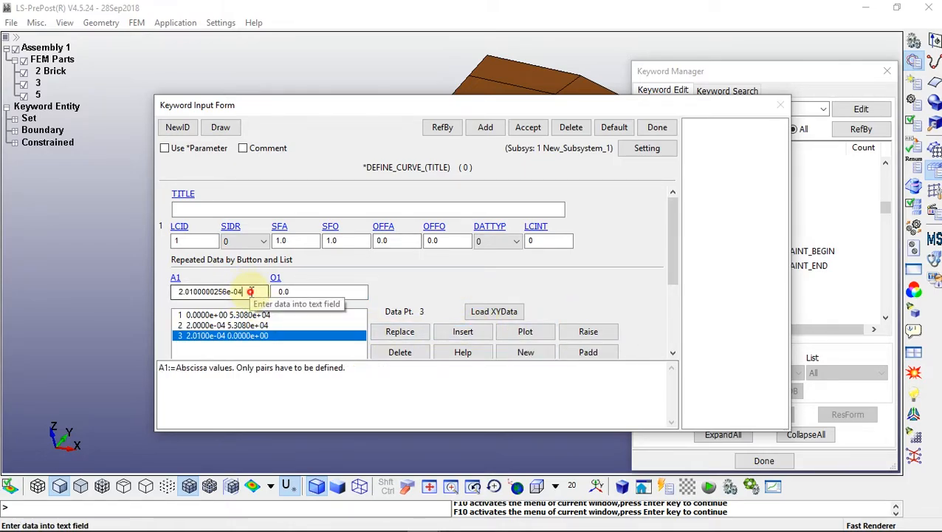
type("1.0")
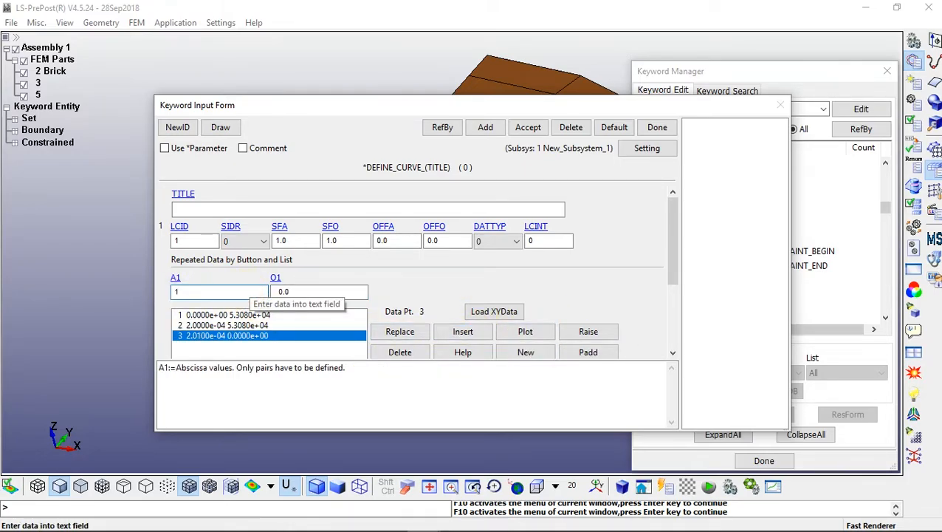
left_click(460, 333)
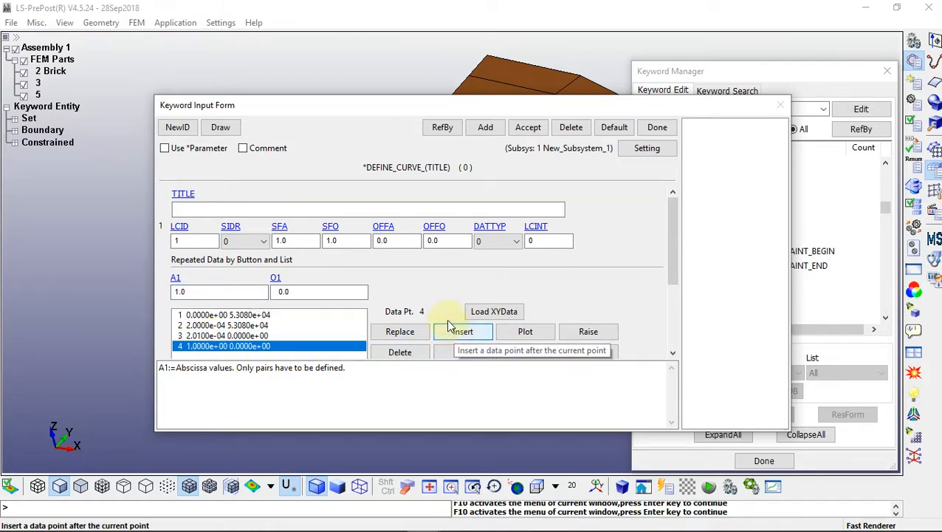
left_click(528, 127)
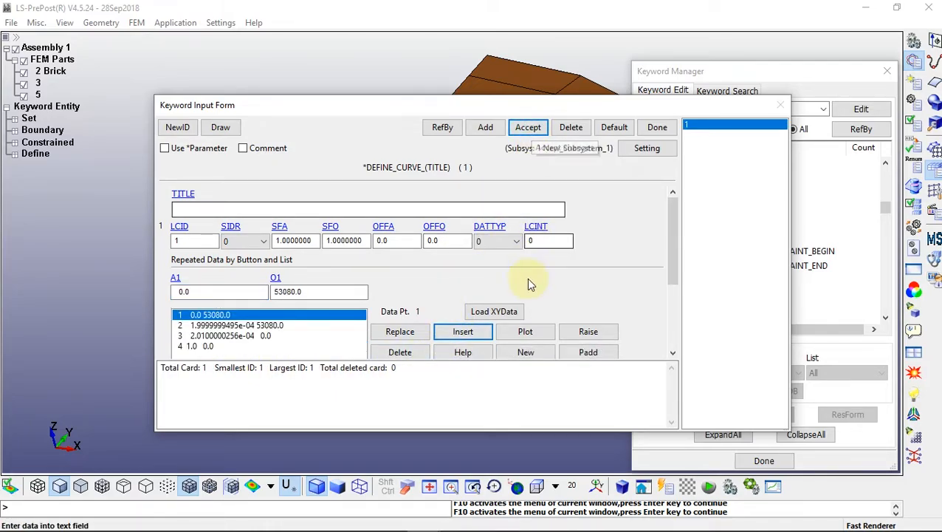
left_click(525, 332)
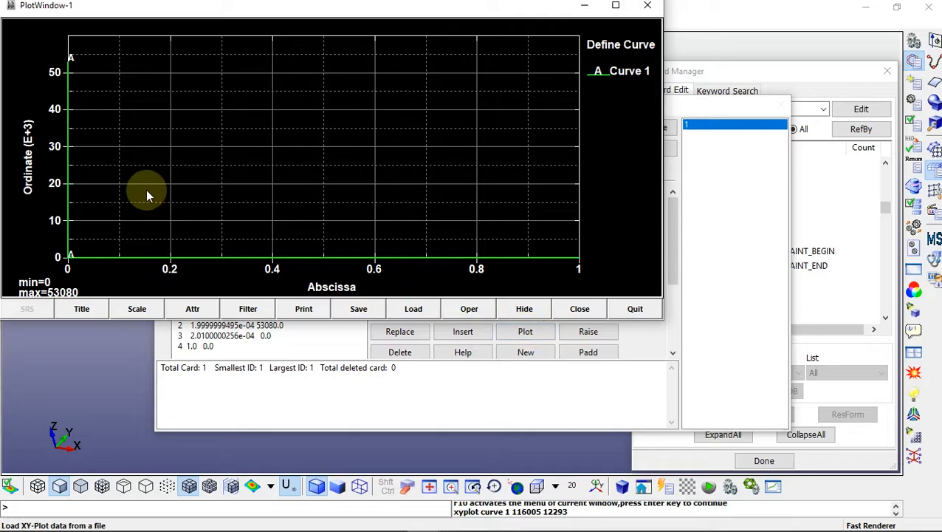
left_click(617, 310)
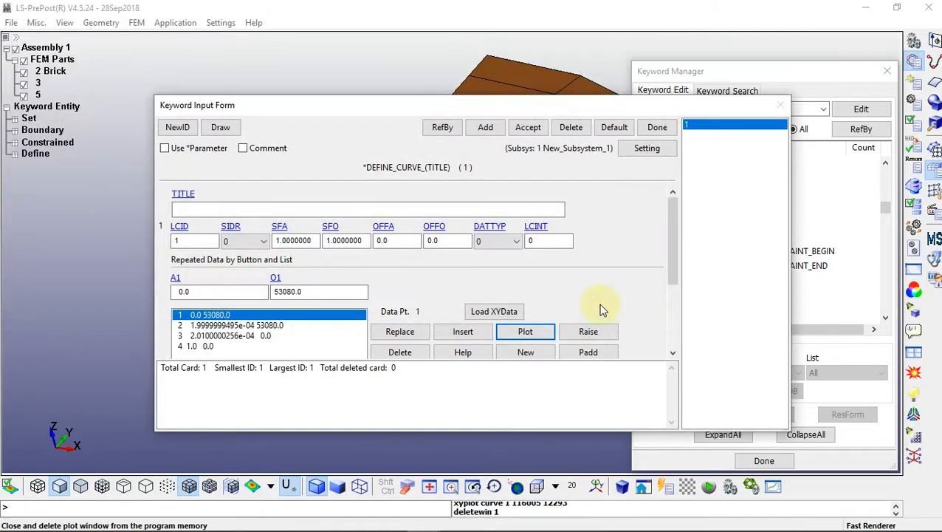
- Title the DEFINE_CURVE card "Load Curve", save it and close the keyword windows
left_click(212, 209)
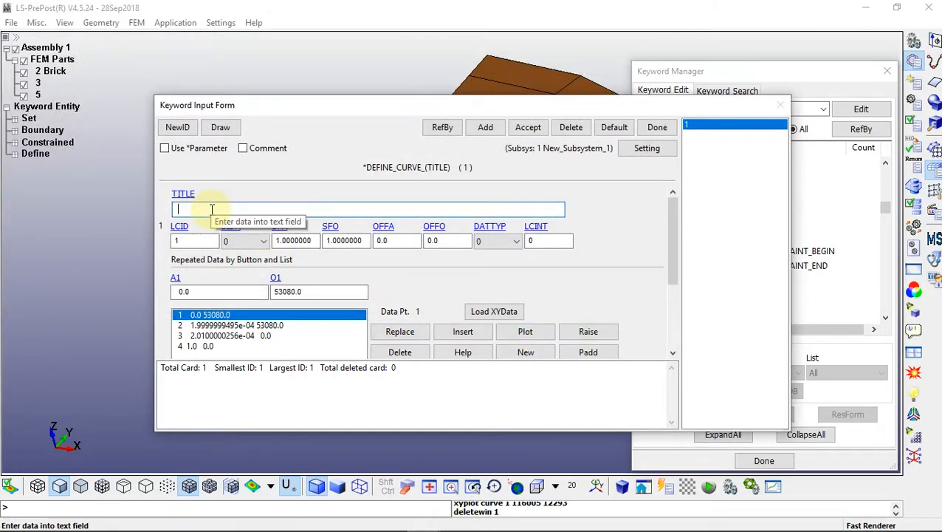
type("Load C")
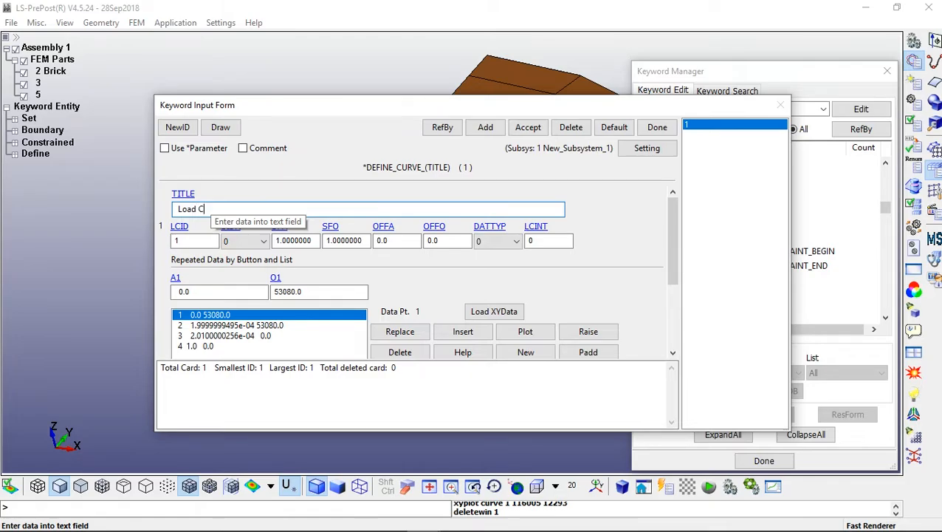
type("urve")
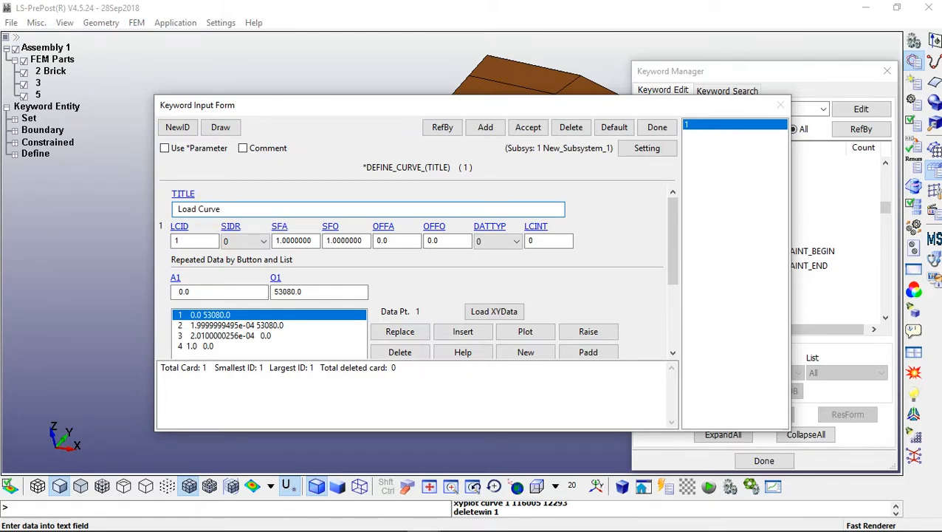
left_click(528, 127)
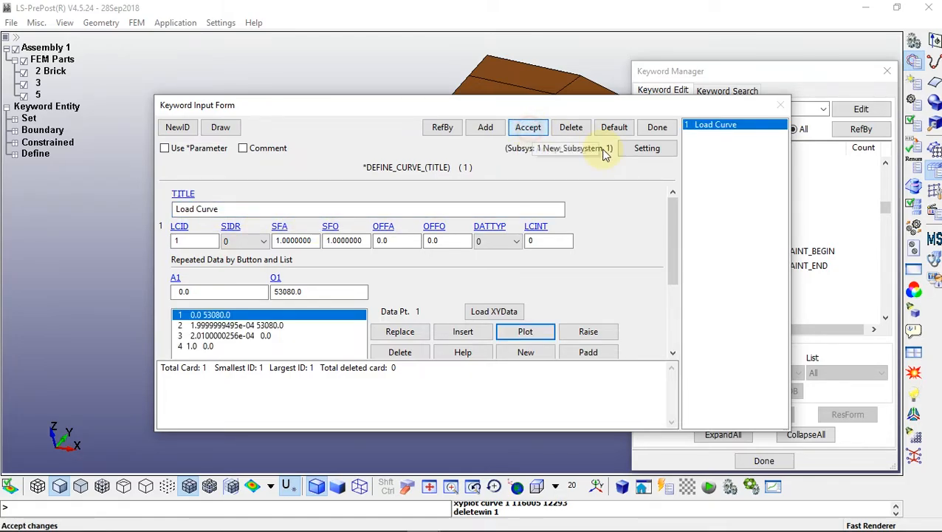
left_click(657, 127)
left_click(764, 460)
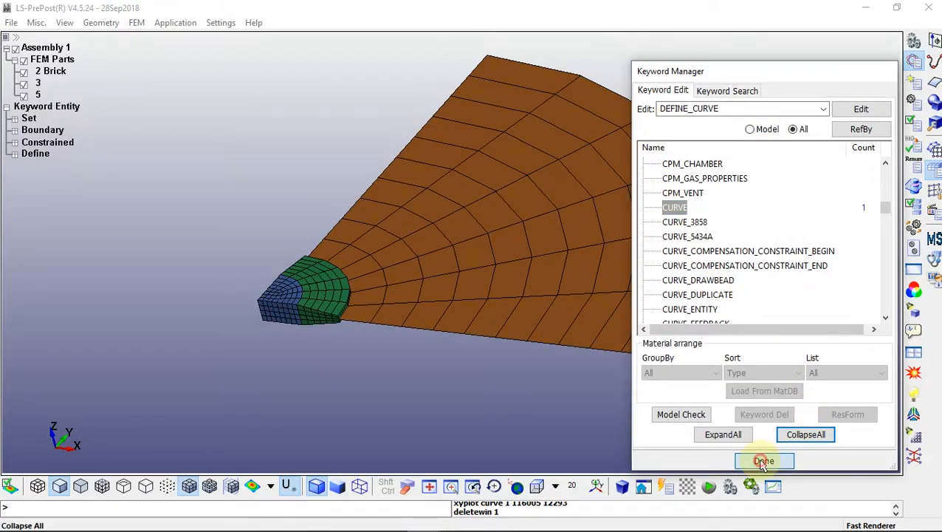
- Start creating a LOAD_SEGMENT entity that uses load curve ID 1
left_click(914, 85)
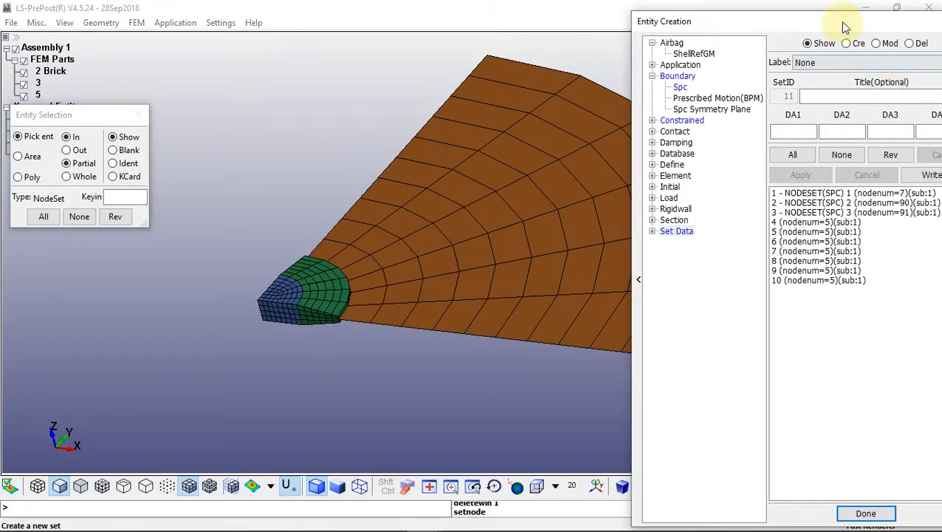
left_click_drag(837, 24, 746, 23)
left_click(555, 198)
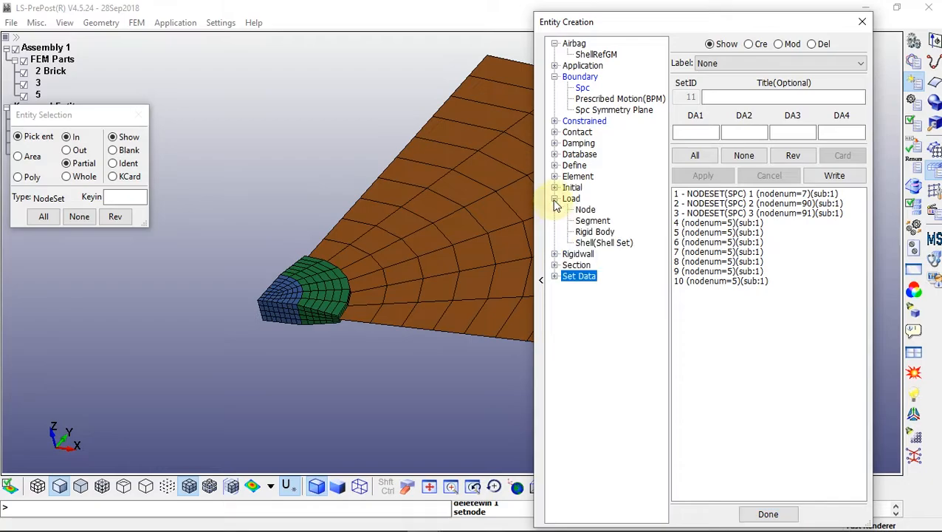
left_click(595, 221)
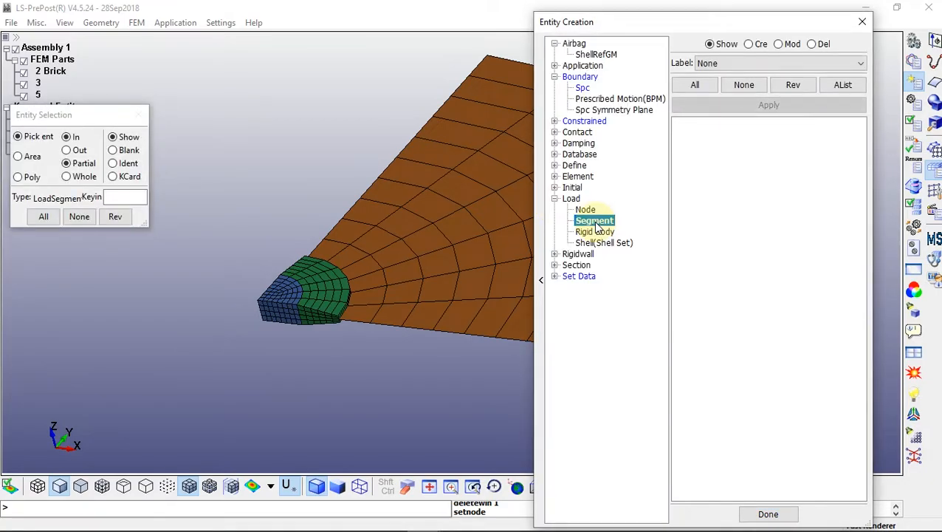
left_click(749, 44)
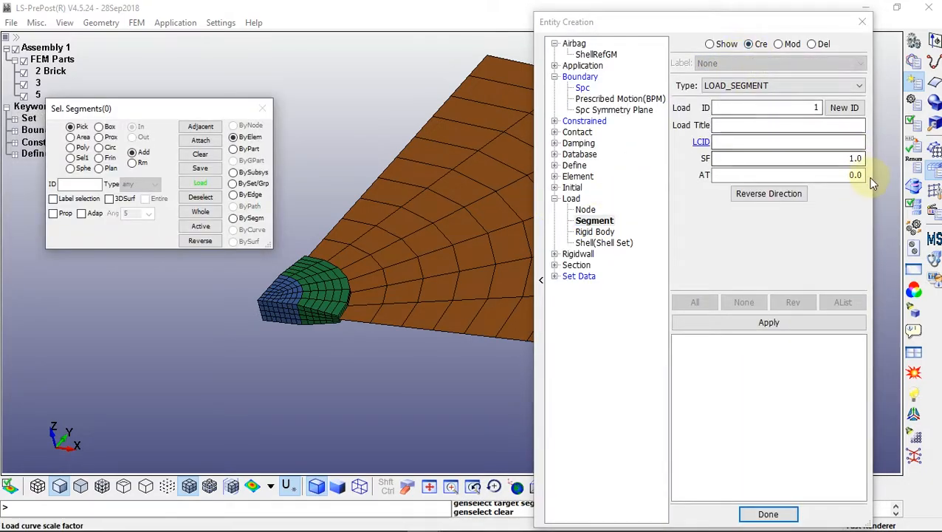
left_click_drag(871, 181, 847, 181)
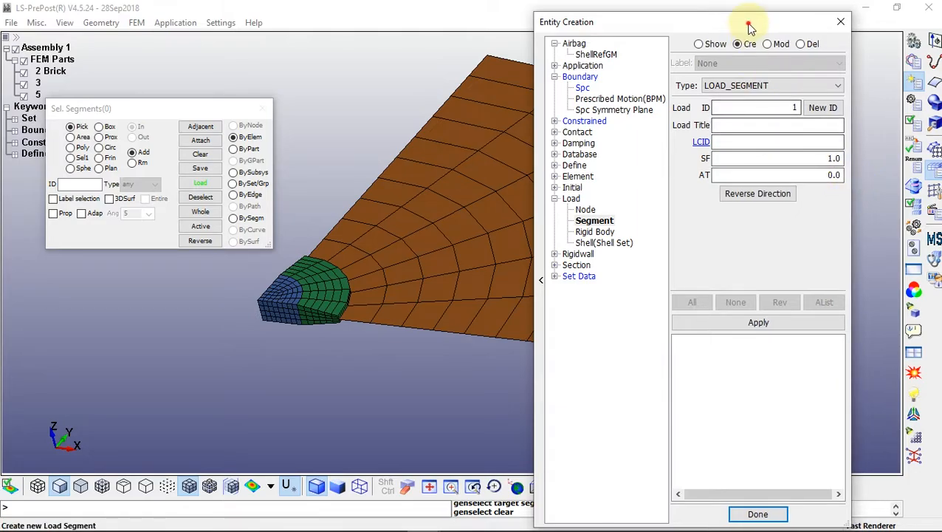
left_click(773, 141)
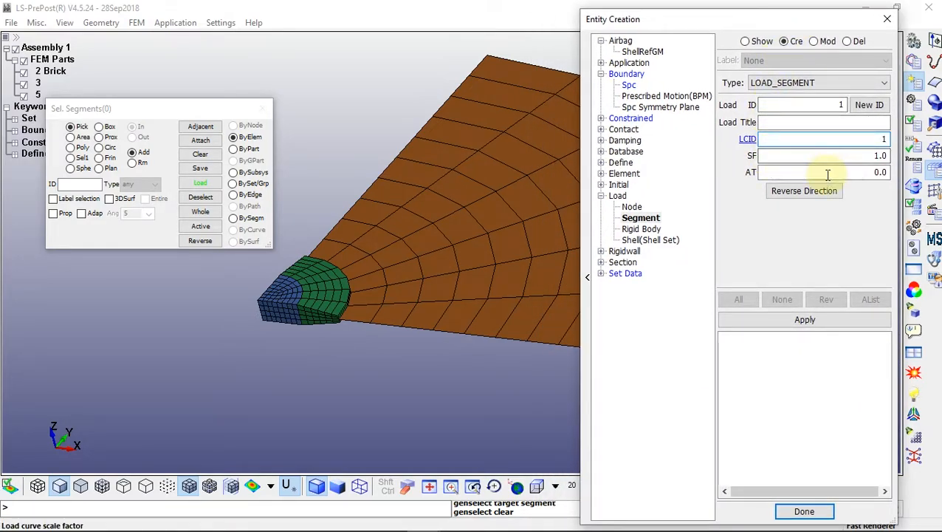
- Apply the segment load to the four upper-face element segments at the blue brick part's corner and finish entity creation
scroll(244, 320, "up", 5)
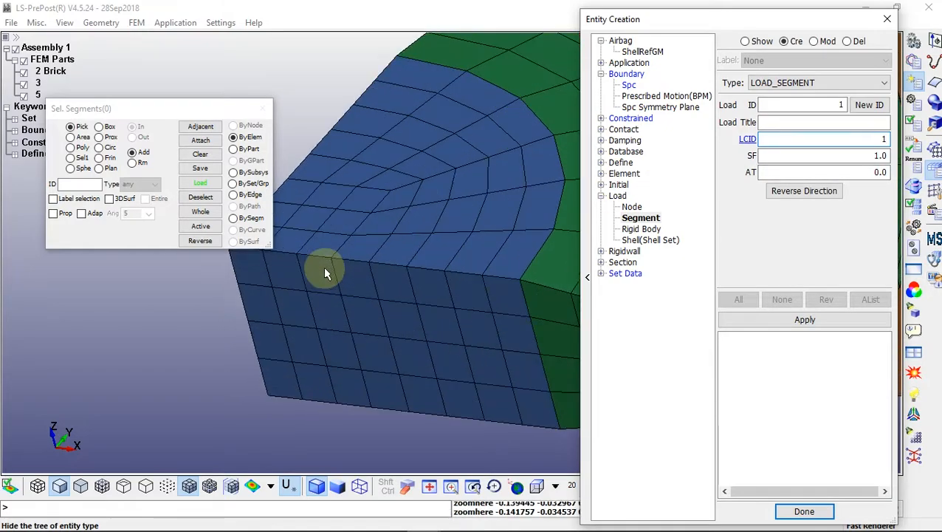
scroll(358, 346, "down", 1)
left_click(326, 307)
left_click(342, 278)
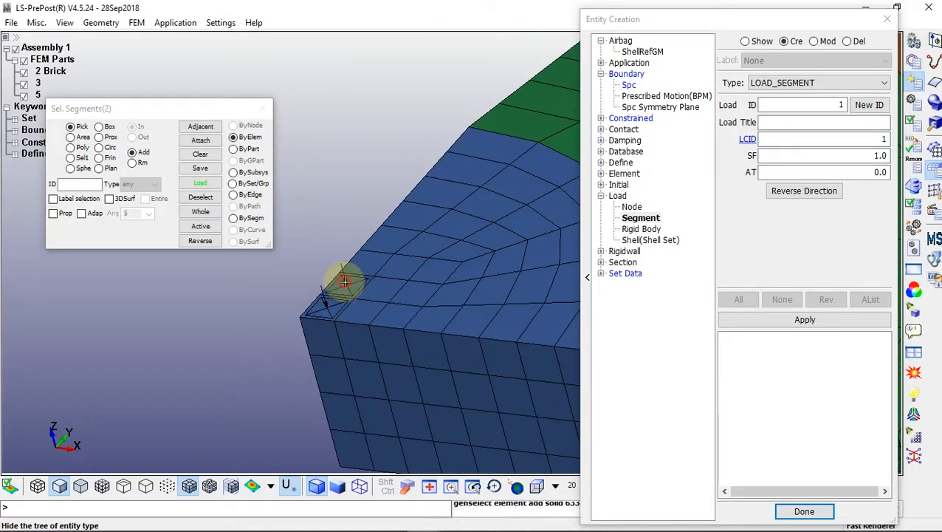
left_click(382, 293)
left_click(362, 311)
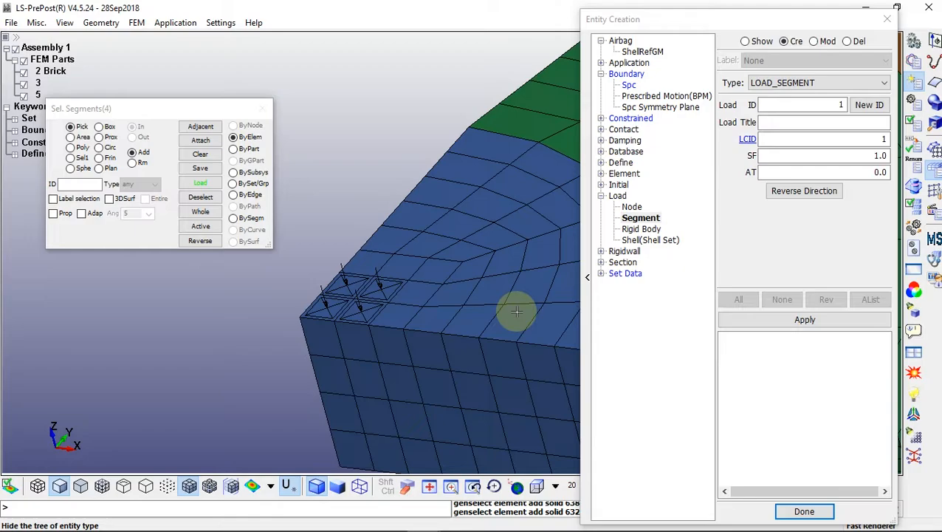
left_click(768, 322)
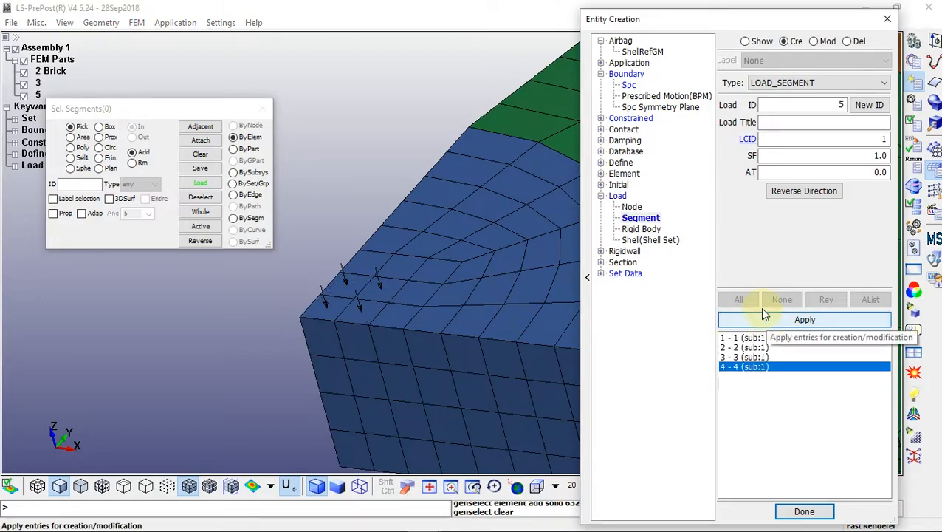
left_click(809, 512)
- Examine the segment loads and the whole mesh from several views, and clear the load arrows from the display
scroll(561, 344, "down", 5)
right_click_drag(652, 271, 417, 281, "shift")
scroll(418, 280, "down", 1)
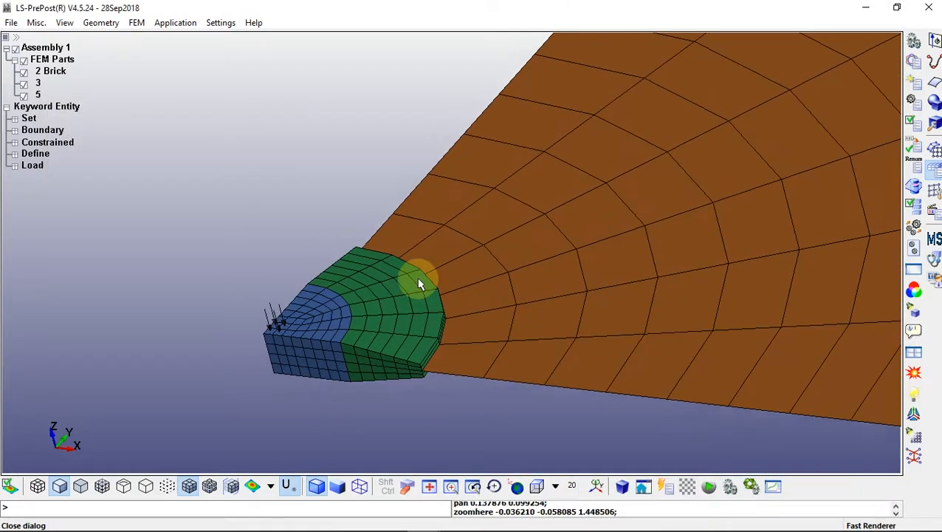
scroll(418, 281, "down", 1)
left_click_drag(503, 248, 638, 235, "shift")
scroll(484, 306, "down", 2)
right_click_drag(458, 310, 412, 315, "shift")
scroll(410, 315, "down", 1)
left_click_drag(381, 310, 240, 298, "shift")
left_click(408, 486)
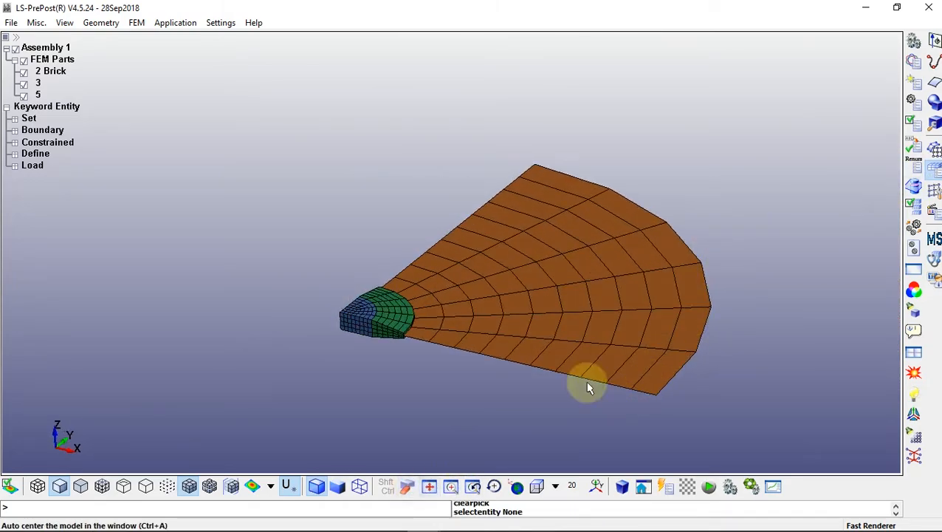
- Review the keywords used in the current model with the keyword list filtered to model entries and collapsed
left_click(914, 63)
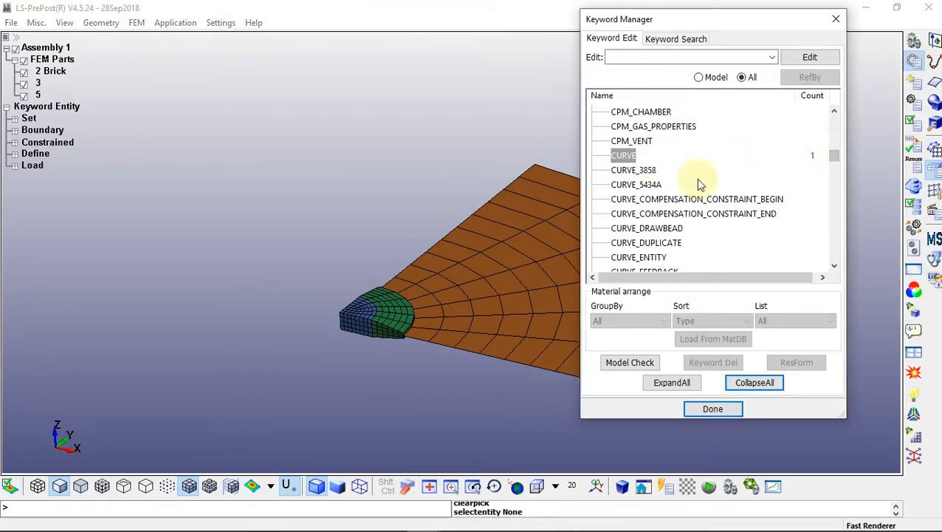
left_click(763, 385)
left_click_drag(837, 241, 834, 211)
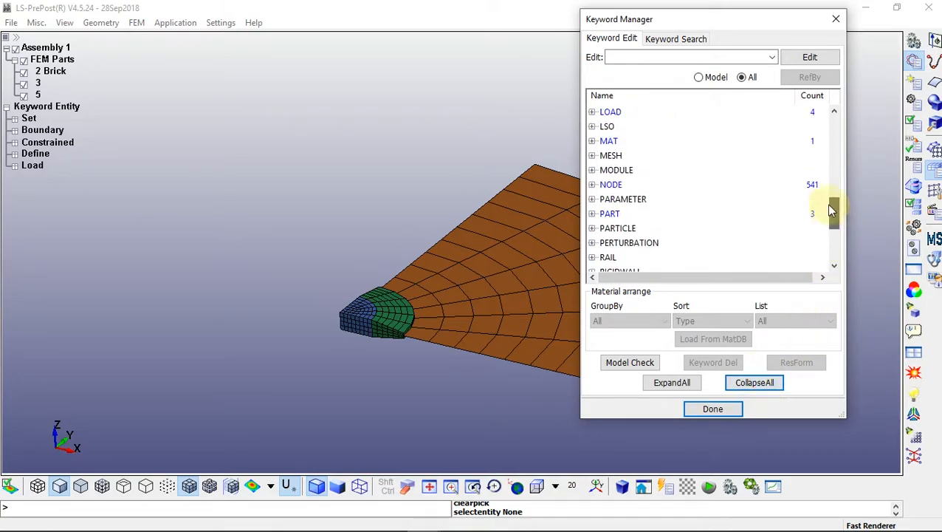
left_click(701, 77)
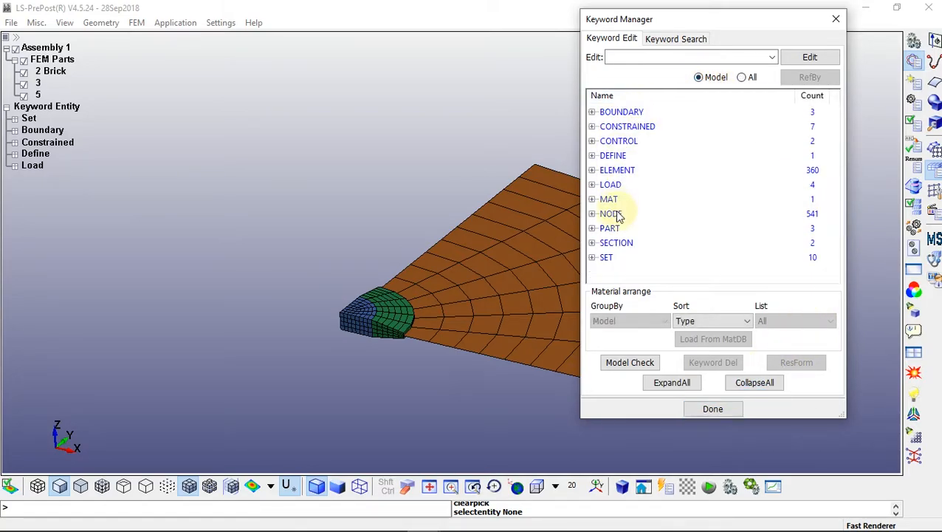
left_click(754, 382)
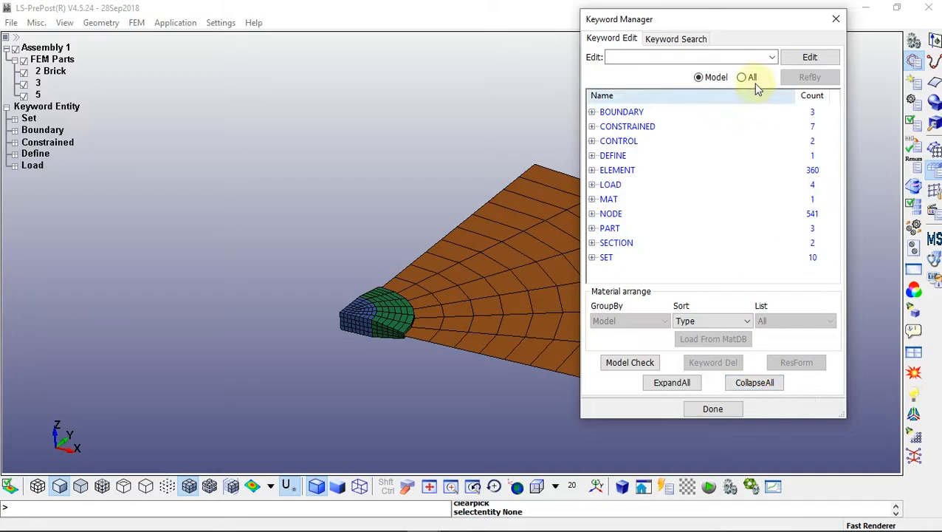
- Enable ELOUT output in the DATABASE_ASCII_option keyword, chosen from the full keyword list, with a DT of 5e-7
left_click(747, 78)
left_click_drag(832, 255, 833, 175)
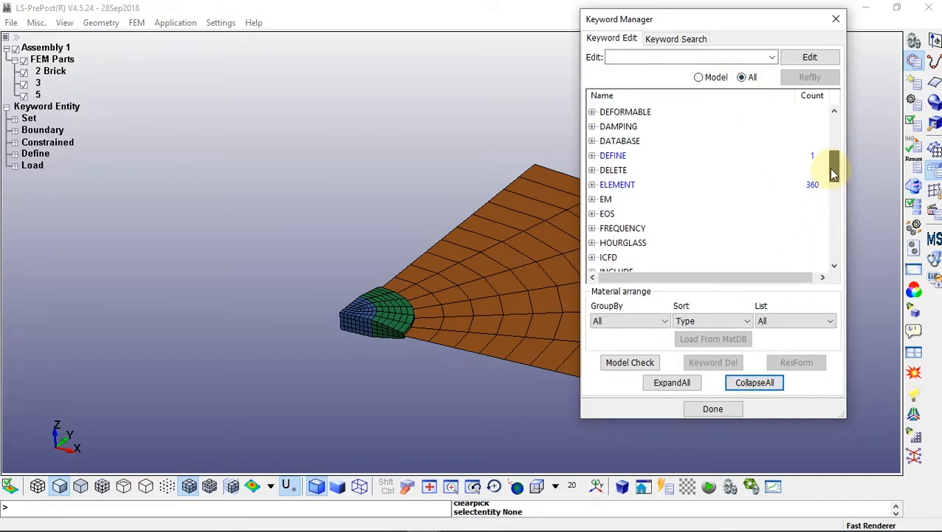
left_click(593, 141)
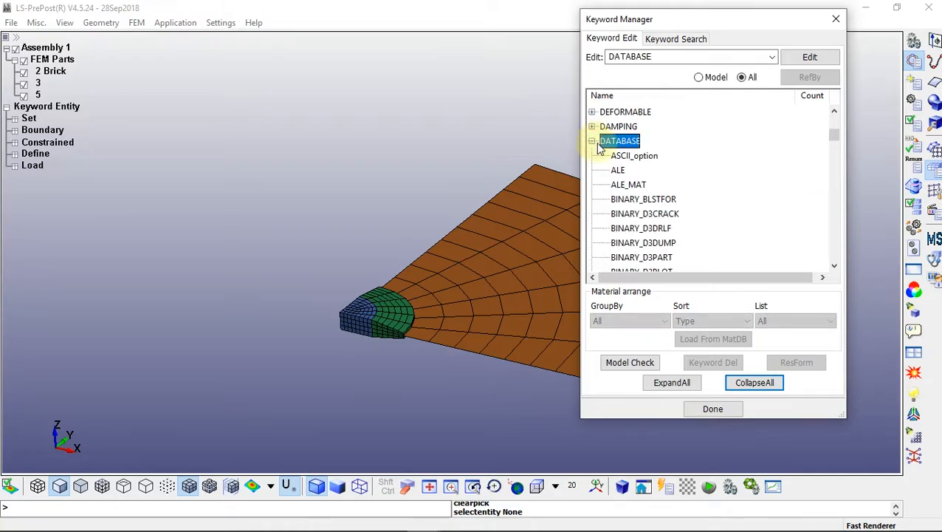
left_click(639, 156)
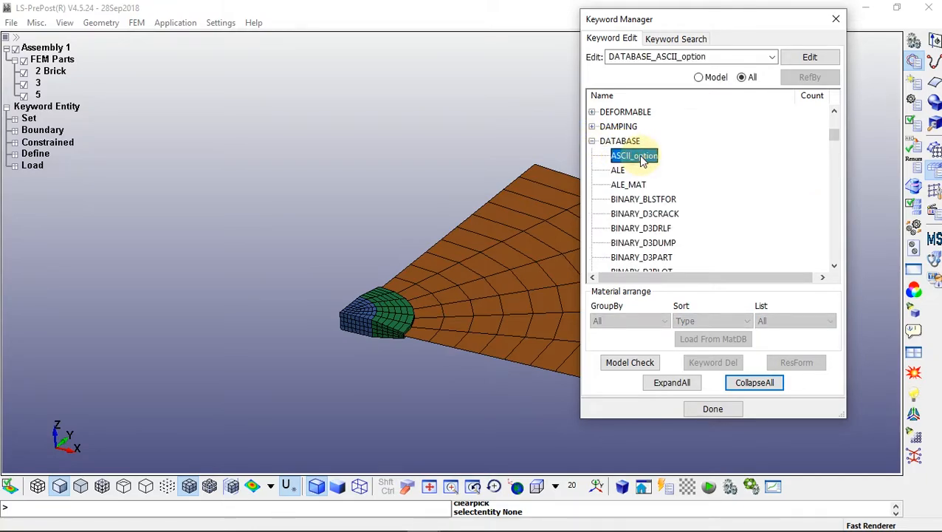
double_click(639, 158)
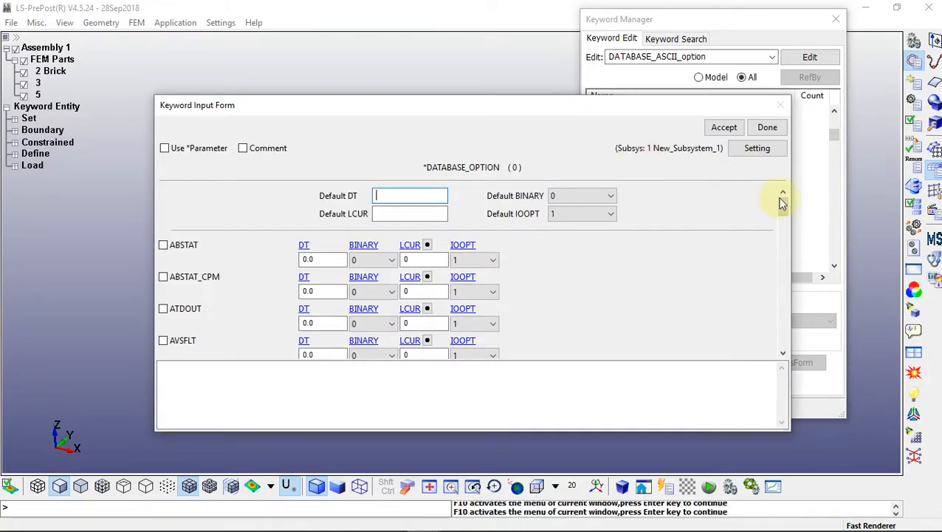
left_click_drag(783, 198, 783, 239)
left_click(163, 294)
left_click(310, 308)
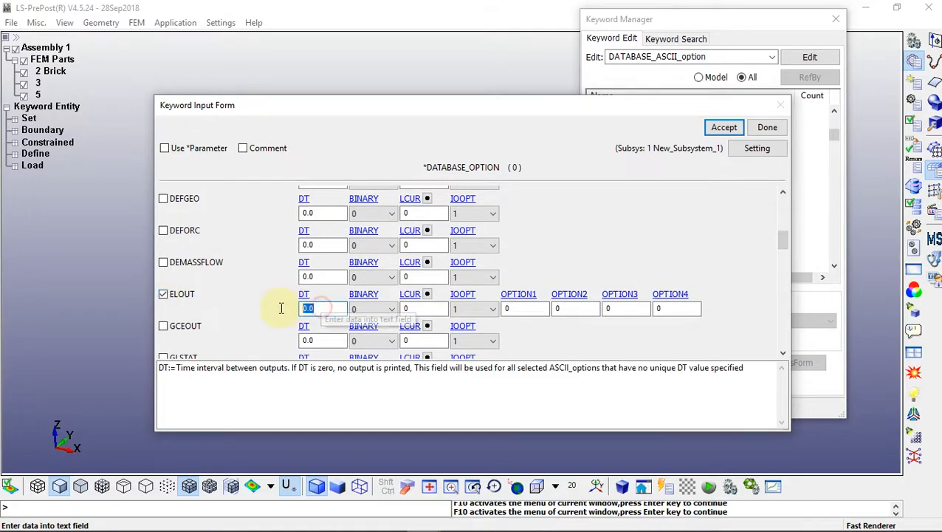
type("5e-7")
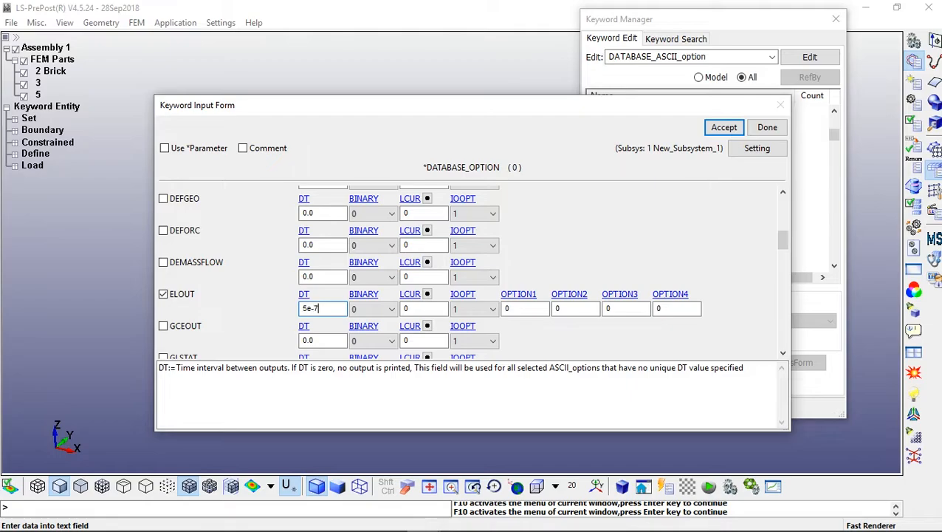
- Enable GLSTAT output in the ASCII database options with a DT of 5e-7
left_click_drag(783, 237, 783, 242)
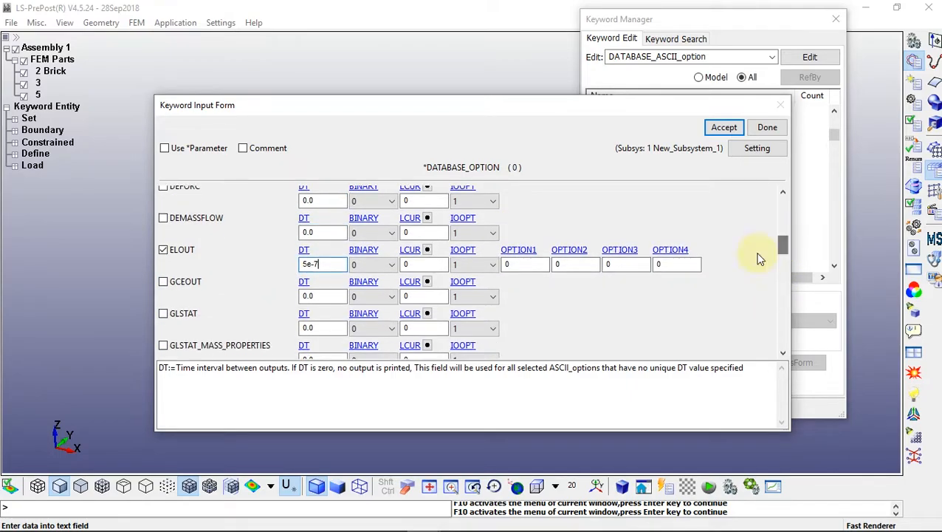
left_click(164, 313)
left_click(320, 327)
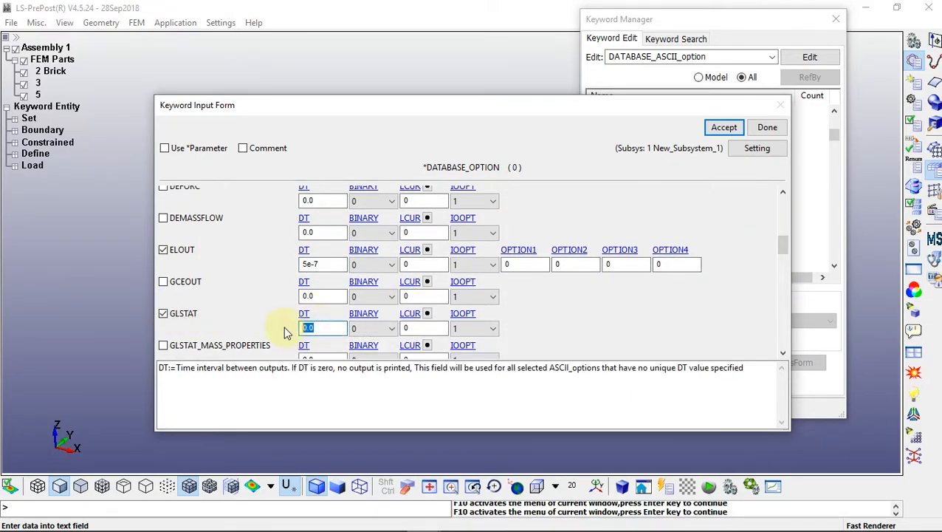
type("5e-7")
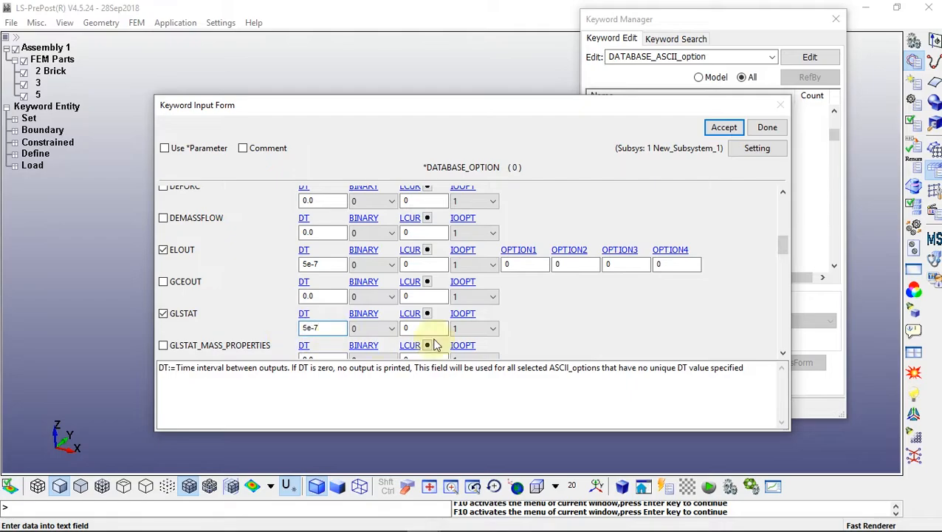
- Enable NODOUT output with a DT of 5e-7, accept the ASCII database options and close the form
left_click_drag(782, 249, 784, 274)
left_click(163, 310)
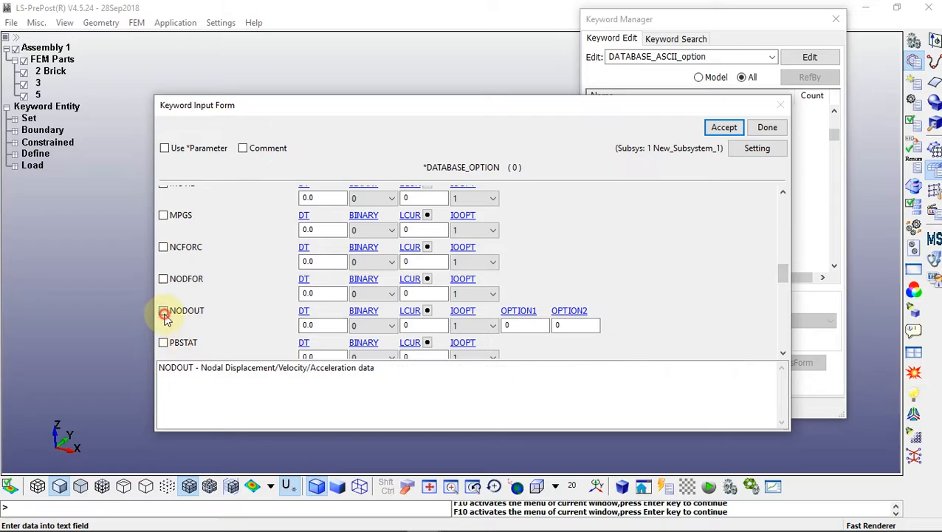
left_click(319, 325)
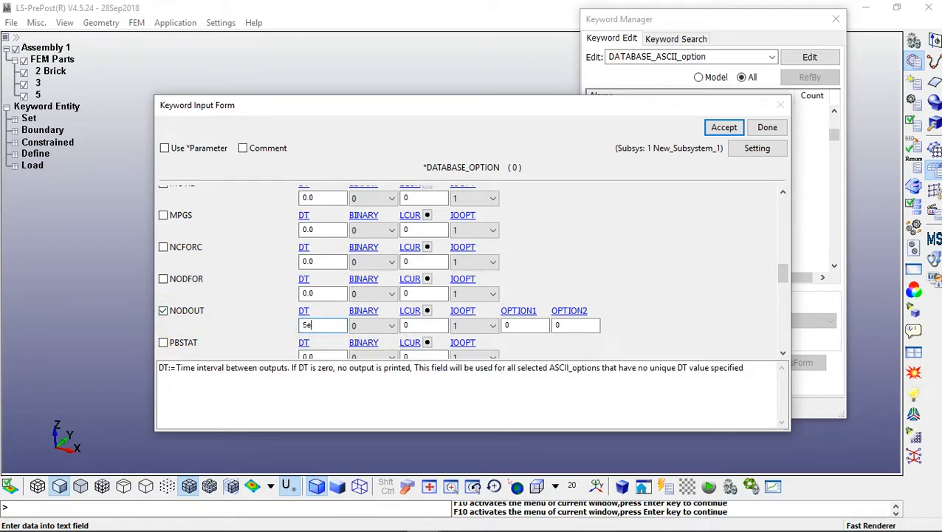
left_click(723, 127)
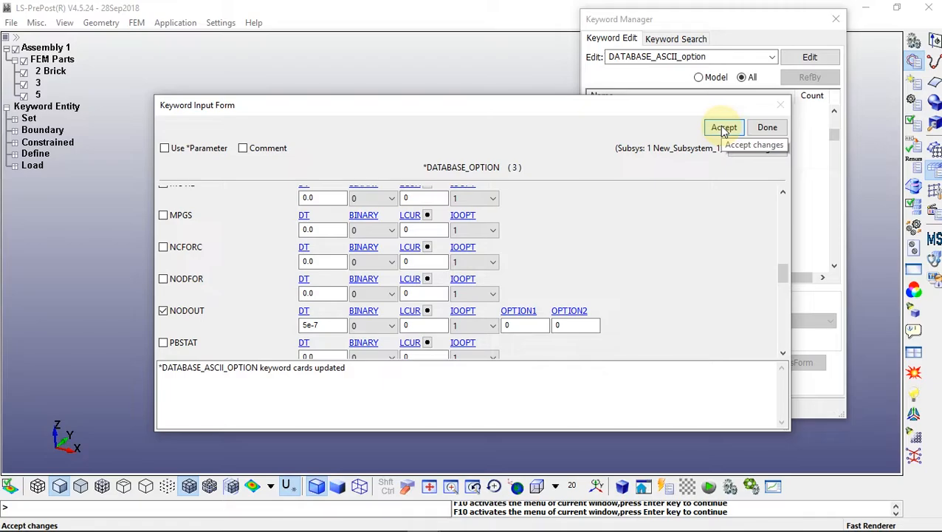
left_click(768, 127)
- Create a DATABASE_BINARY_D3PLOT card with a DT of 1e-5 and close its form
left_click(834, 265)
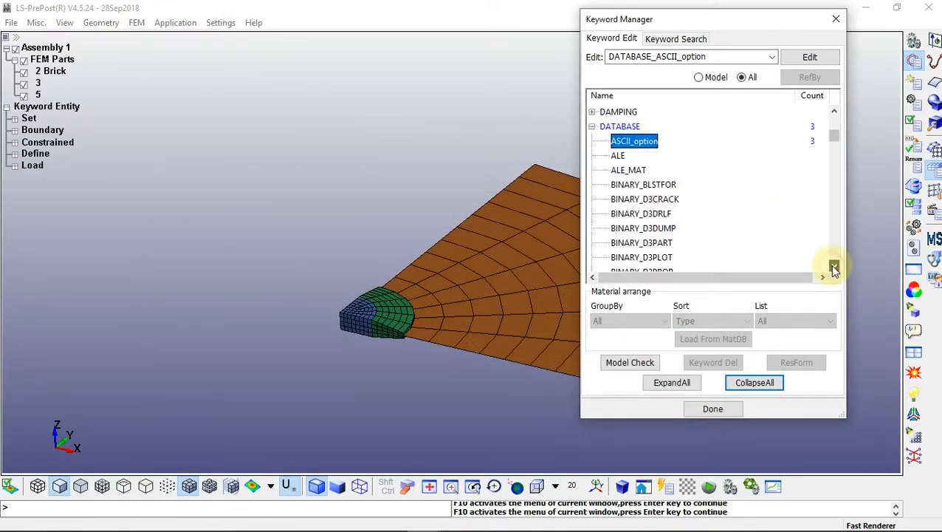
left_click(834, 266)
double_click(642, 243)
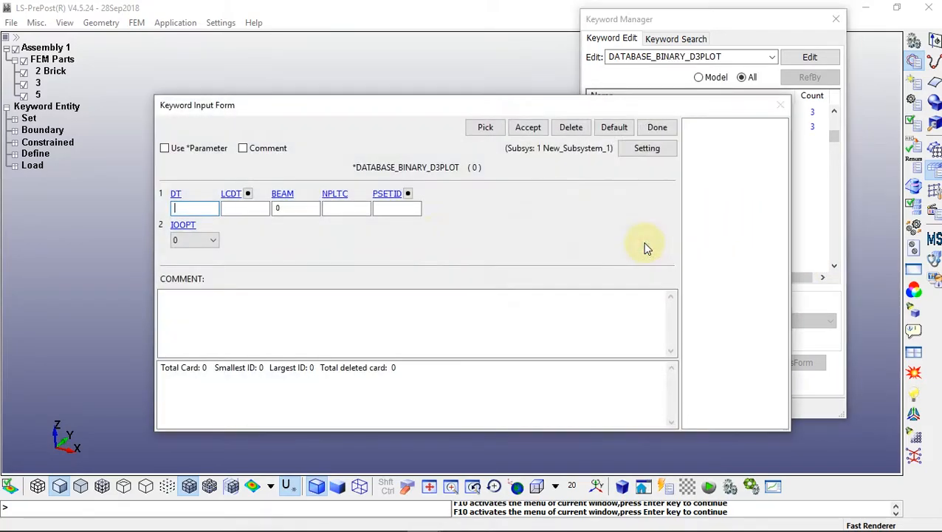
left_click(189, 212)
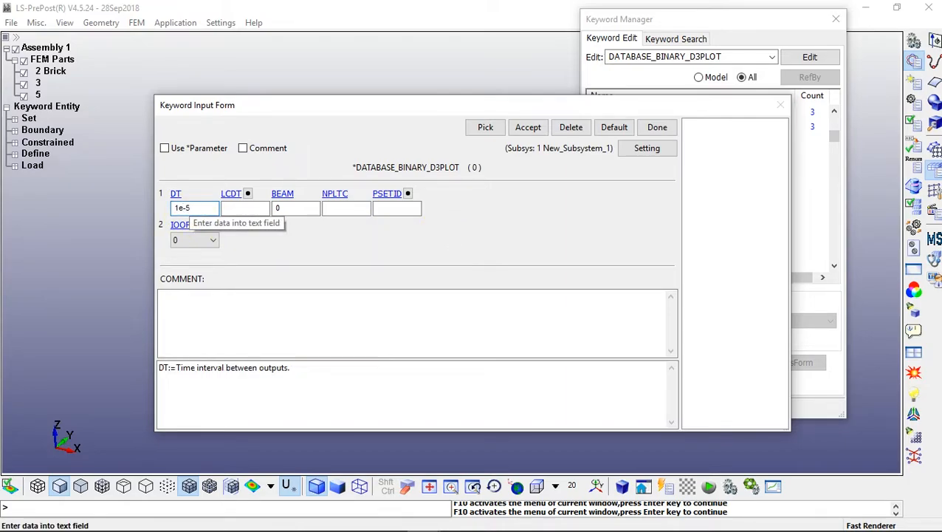
left_click(528, 127)
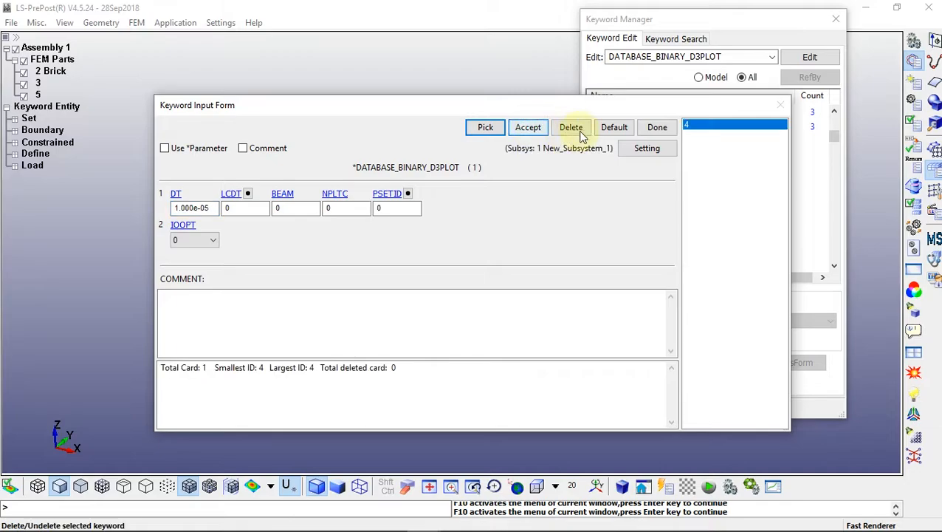
left_click(656, 128)
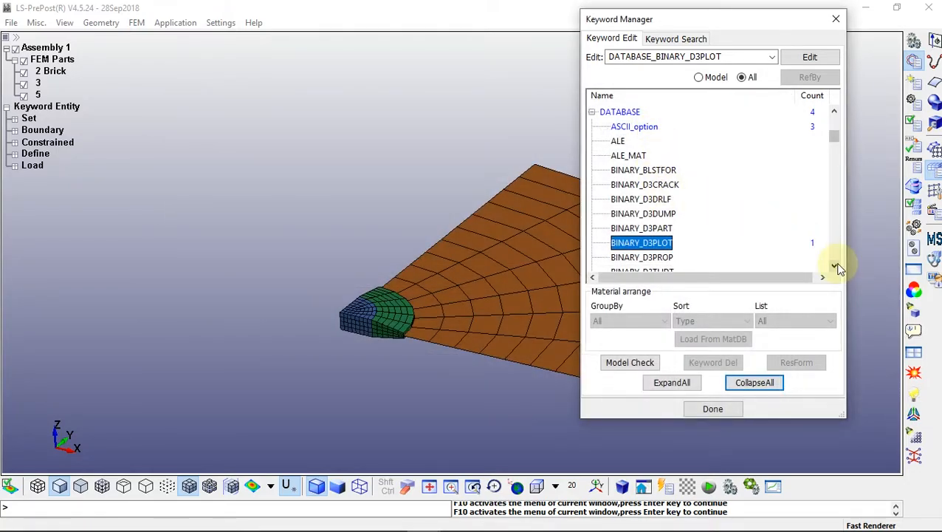
- Create a DATABASE_BINARY_D3THDT card with a DT of 5e-7 and close its form
left_click(835, 266)
left_click(834, 266)
left_click(834, 265)
left_click(834, 266)
left_click(659, 214)
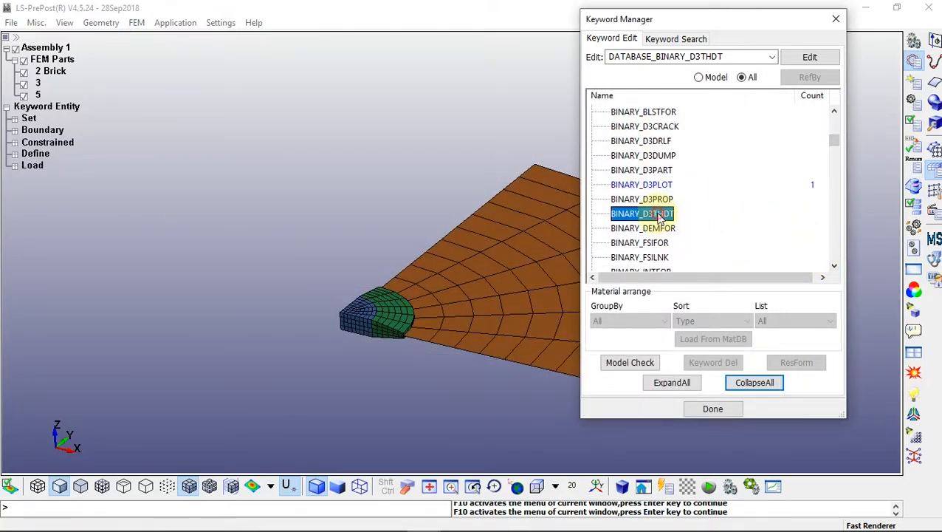
double_click(659, 214)
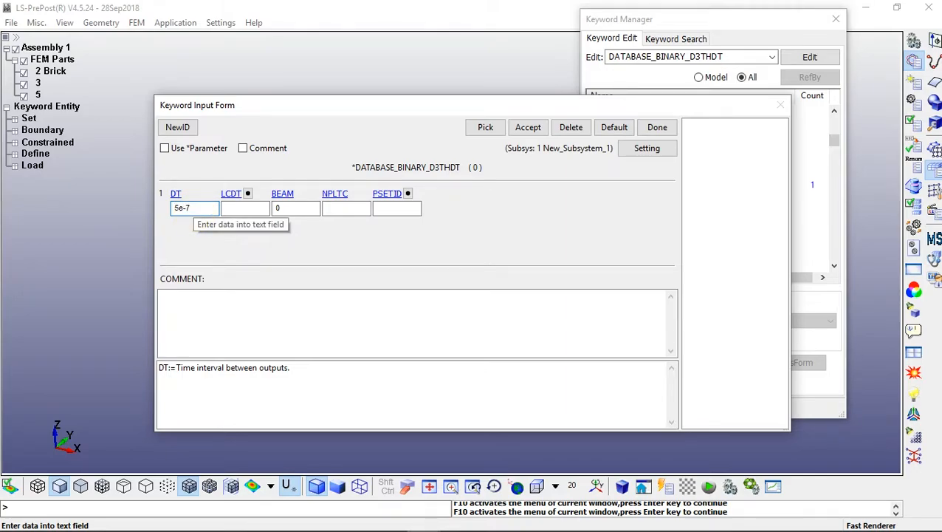
left_click(206, 209)
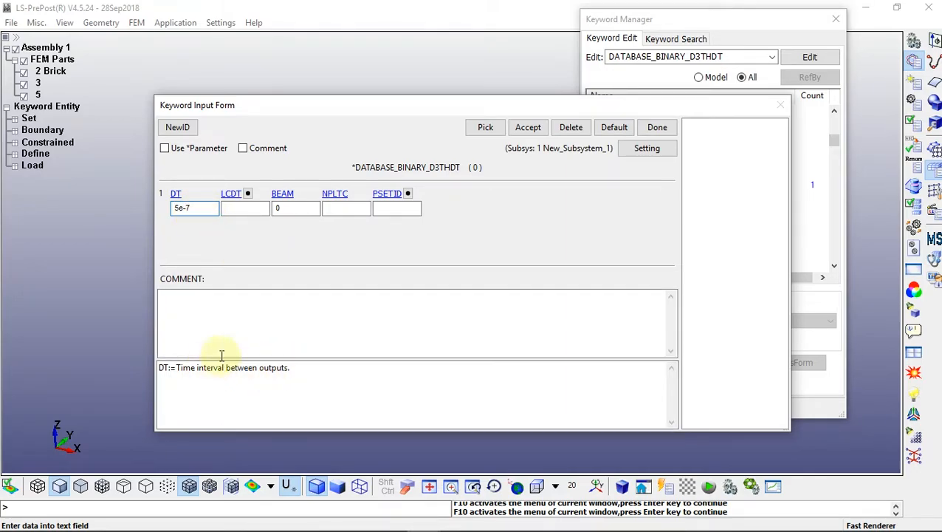
left_click(527, 127)
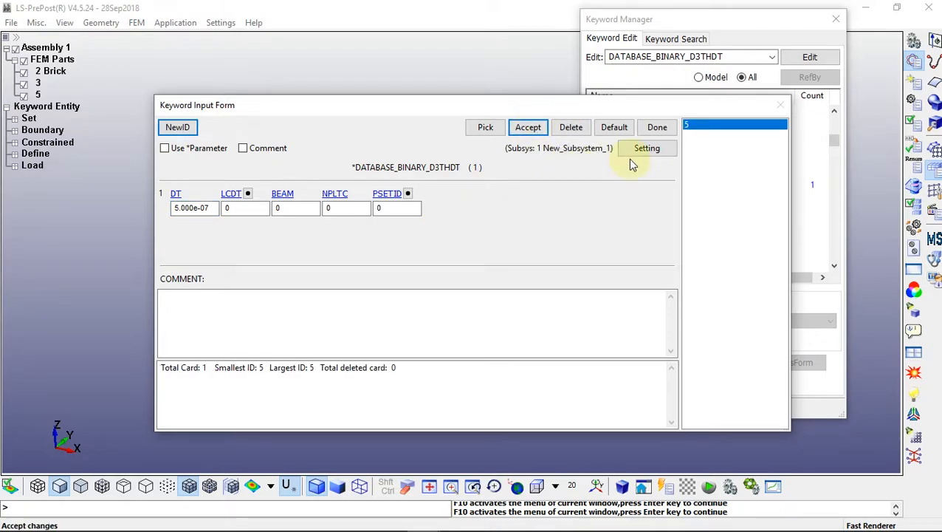
left_click(657, 127)
- Create a DATABASE_EXTENT_BINARY card with the default values, save the keyword data and close its form
left_click(834, 265)
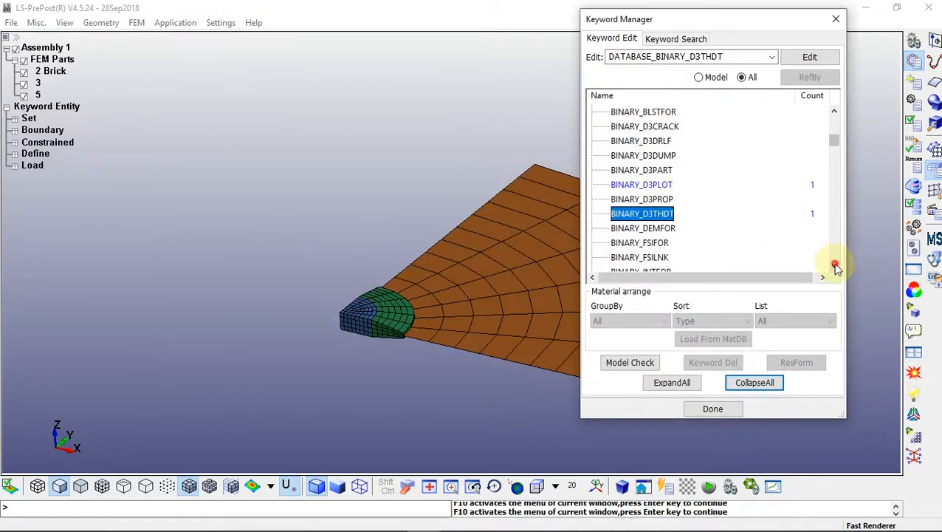
left_click(835, 265)
left_click(835, 265)
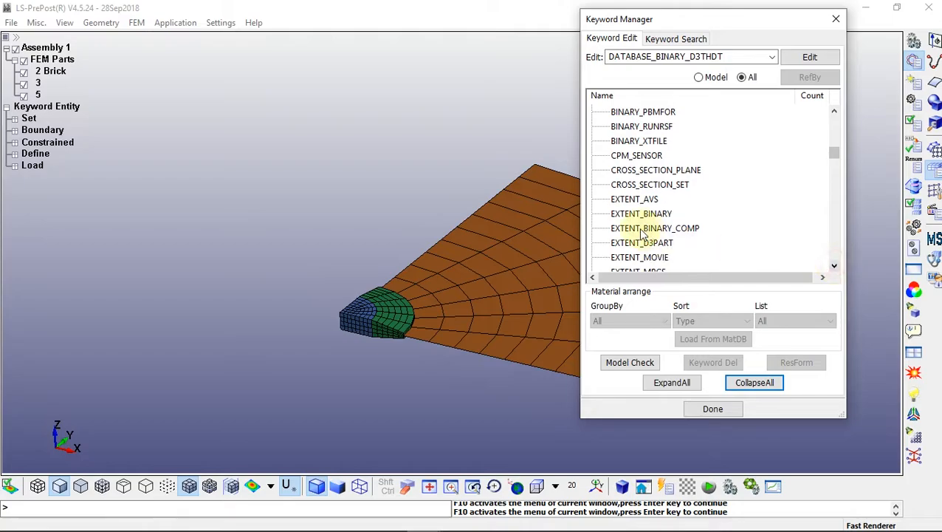
double_click(639, 214)
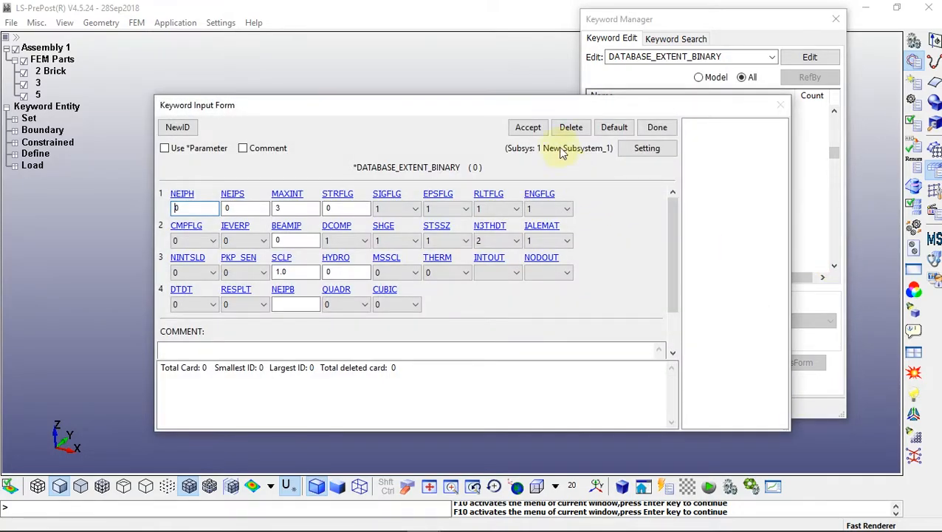
left_click(525, 129)
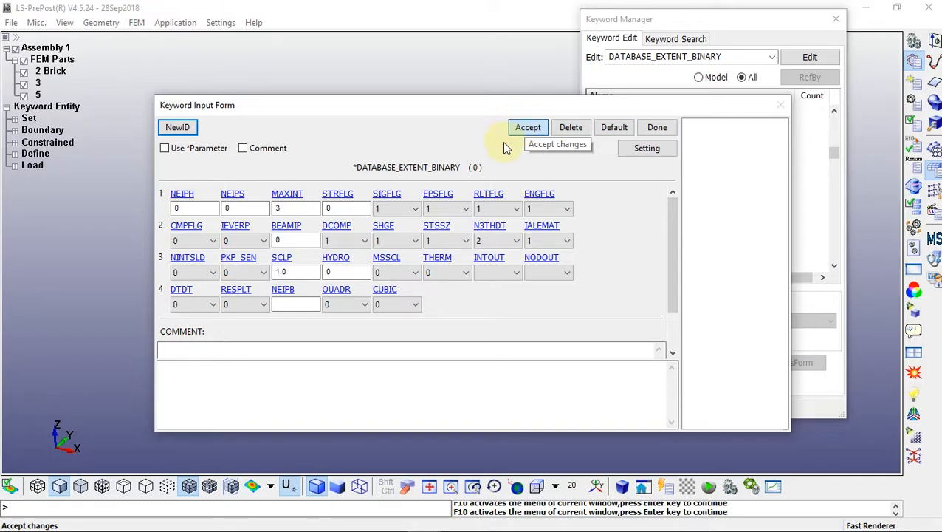
left_click(525, 129)
left_click(659, 128)
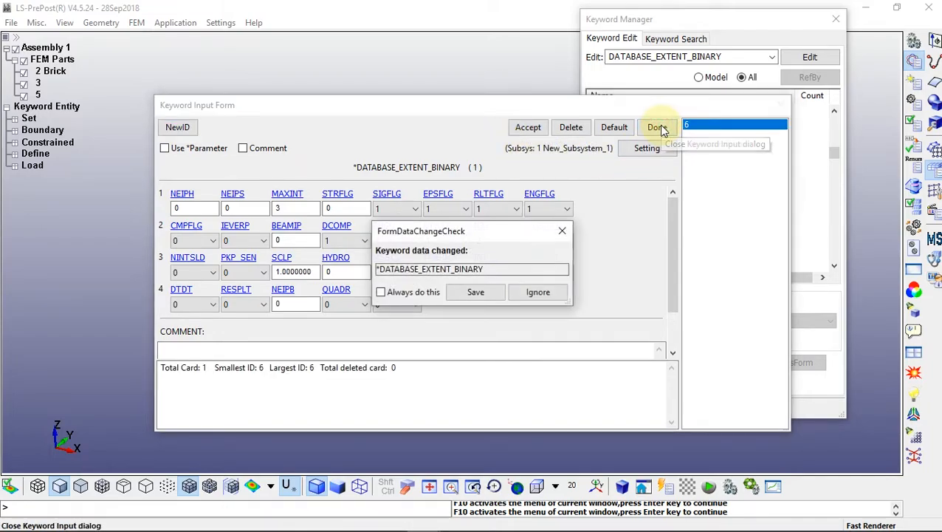
left_click(477, 292)
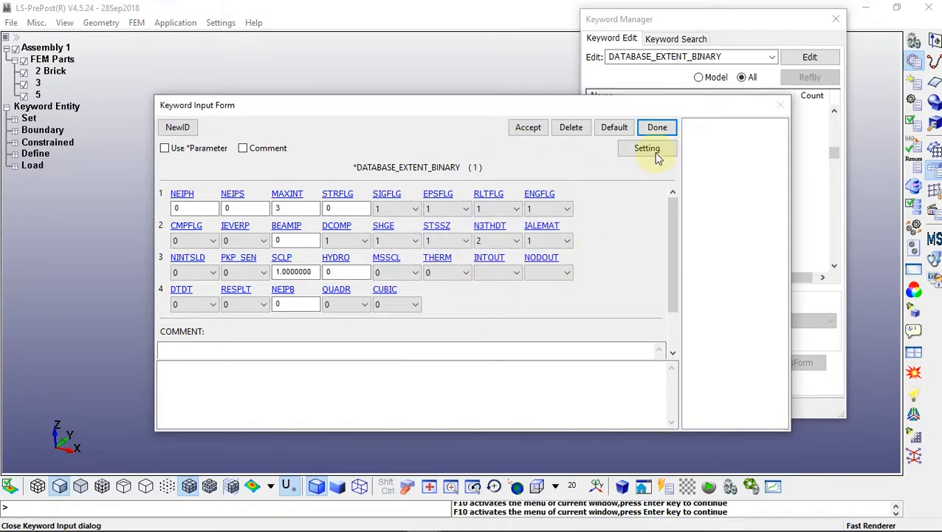
left_click(658, 129)
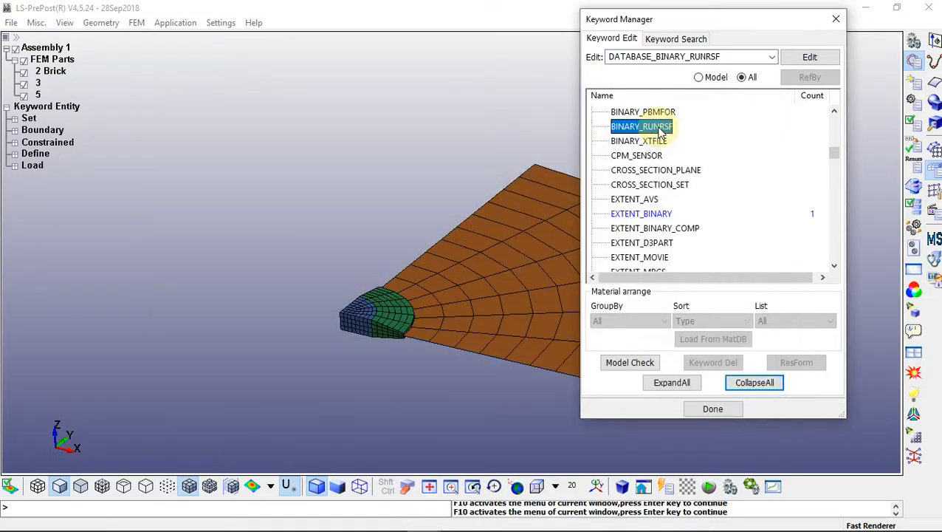
- Start a new DATABASE_HISTORY_NODE card and pick the upper corner node of the blue brick part as ID1
left_click_drag(837, 153, 839, 162)
left_click_drag(834, 169, 836, 191)
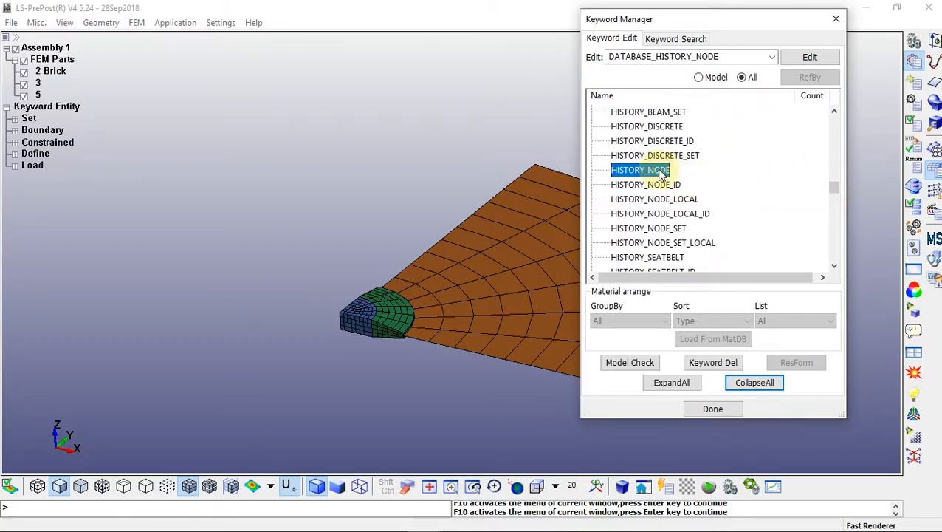
double_click(642, 169)
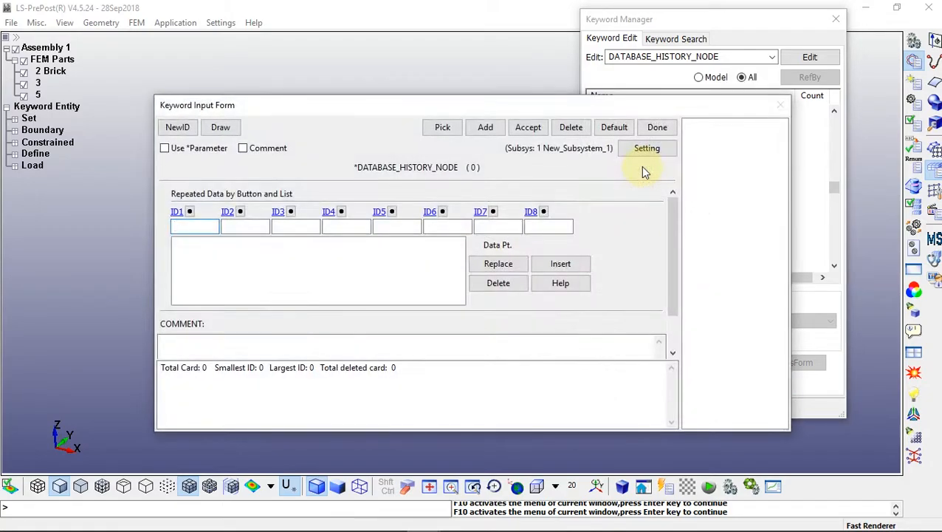
left_click(178, 127)
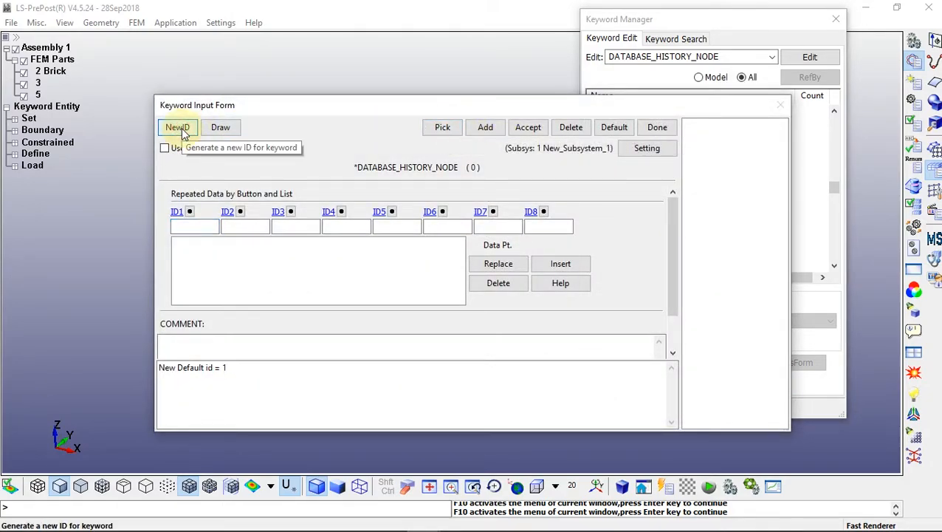
left_click(439, 130)
left_click_drag(479, 207, 309, 109)
scroll(394, 351, "up", 5)
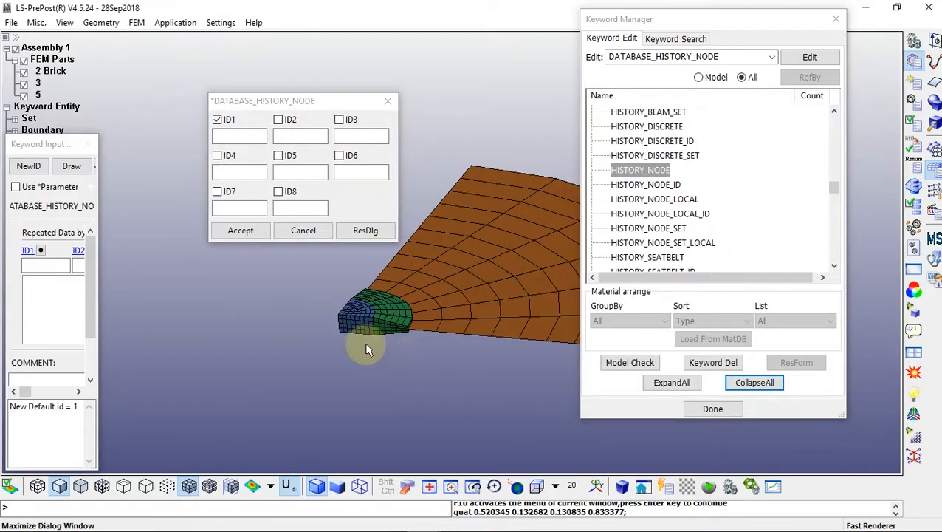
scroll(283, 347, "up", 3)
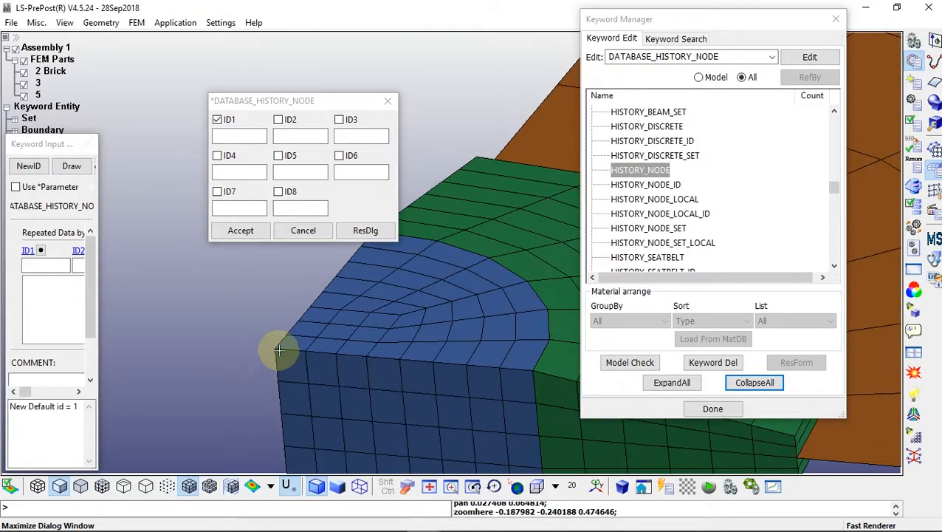
left_click(278, 349)
- Pick nodes 7, 21 and 35 down the outer front edge of the green part as ID2, ID3 and ID4
scroll(484, 393, "up", 2)
scroll(294, 372, "up", 2)
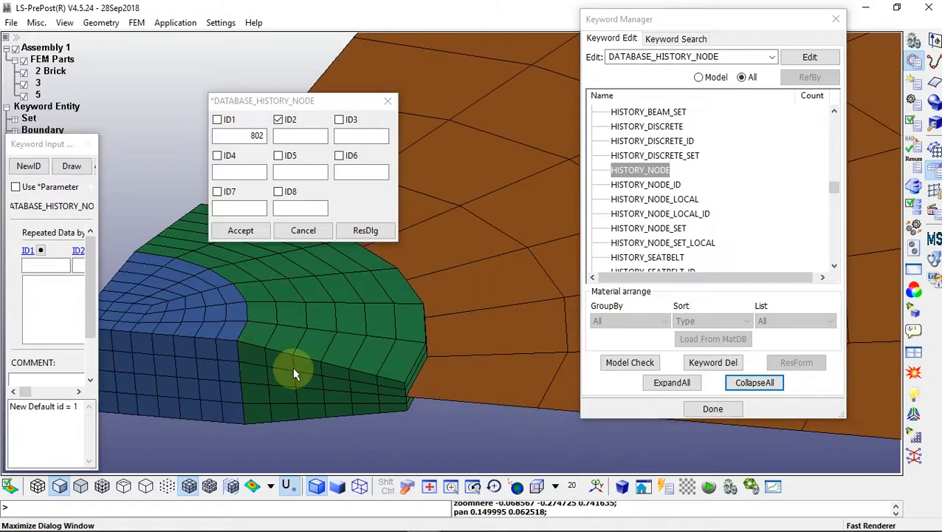
scroll(384, 351, "up", 2)
scroll(352, 384, "up", 2)
middle_click_drag(352, 384, 351, 366, "shift")
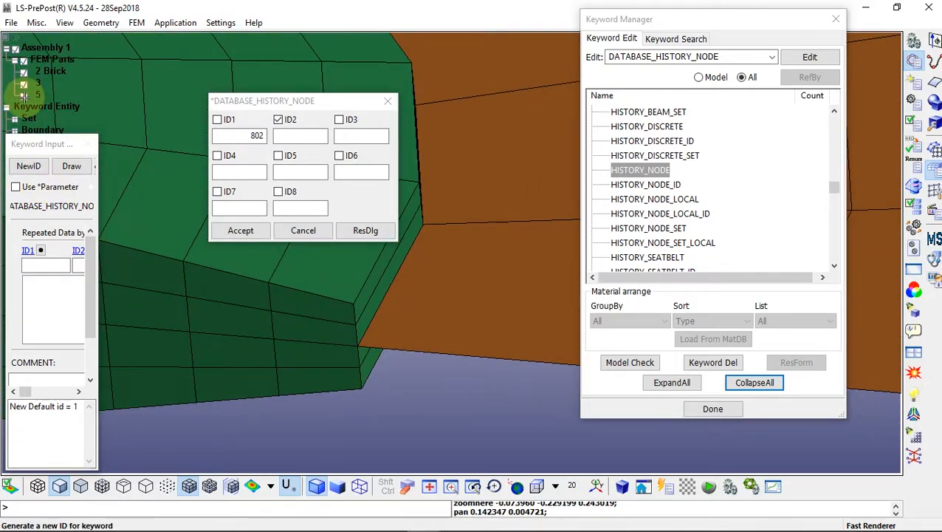
left_click(356, 301)
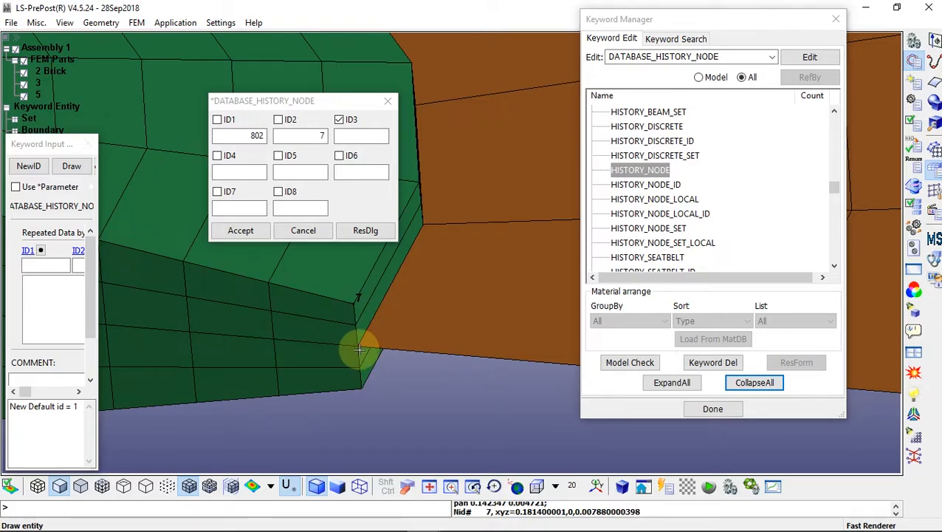
left_click(361, 341)
left_click(361, 392)
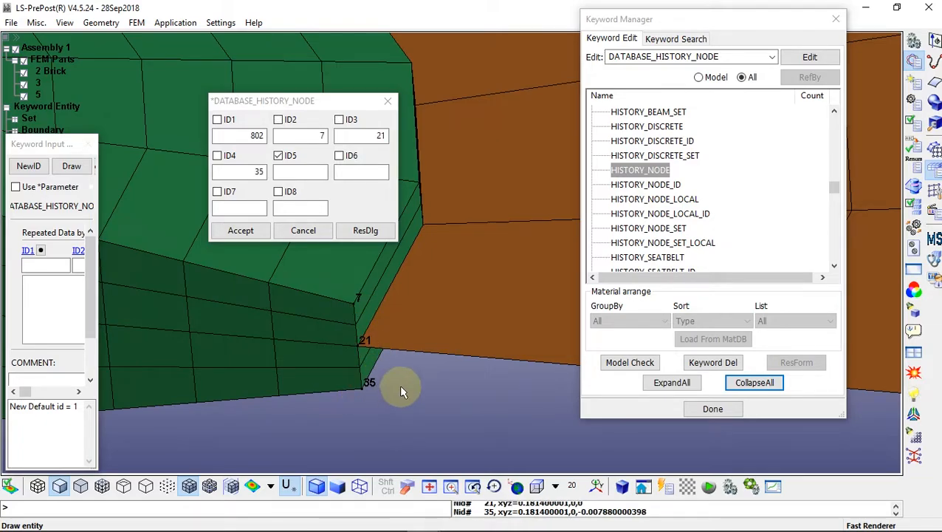
- Pick node 1094 midway along the orange part's front edge as ID5, then insert the node row, save the card and close its form
scroll(398, 383, "down", 5)
right_click_drag(466, 346, 399, 370, "shift")
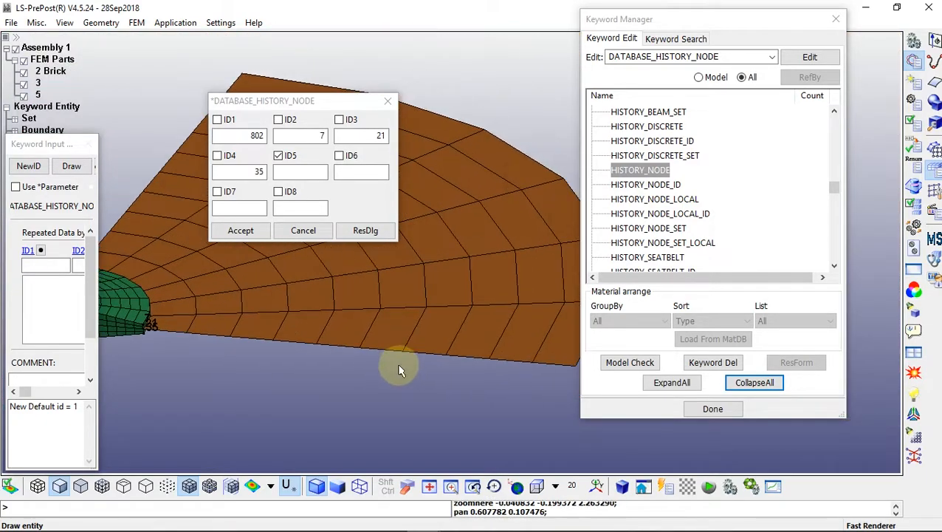
scroll(398, 366, "down", 1)
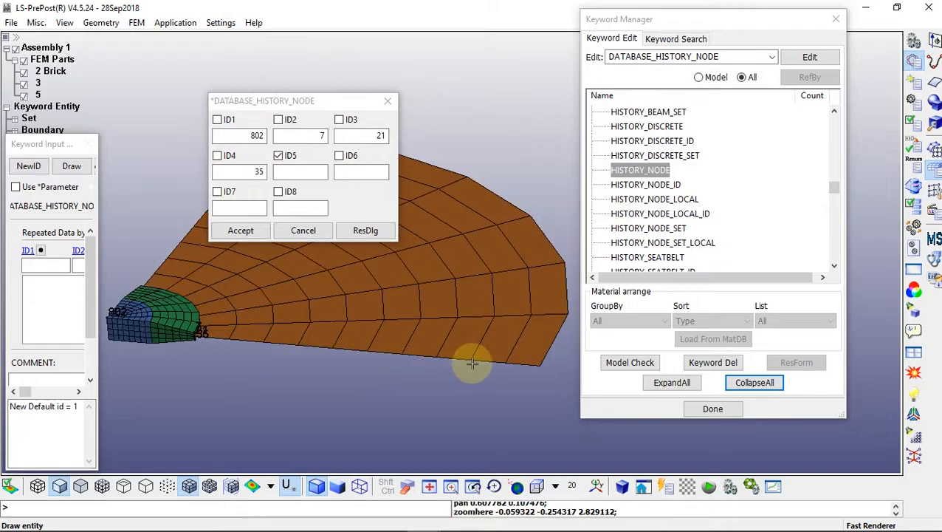
left_click(367, 352)
left_click(245, 230)
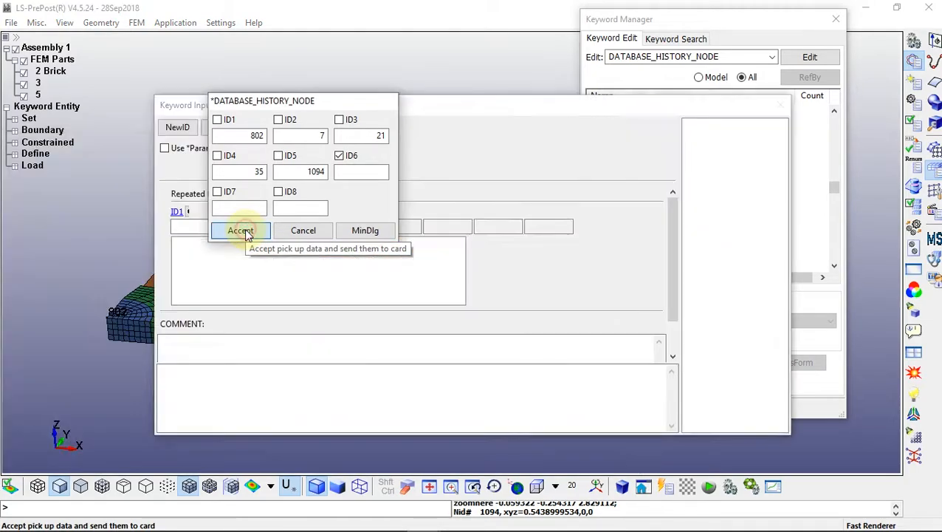
left_click(557, 264)
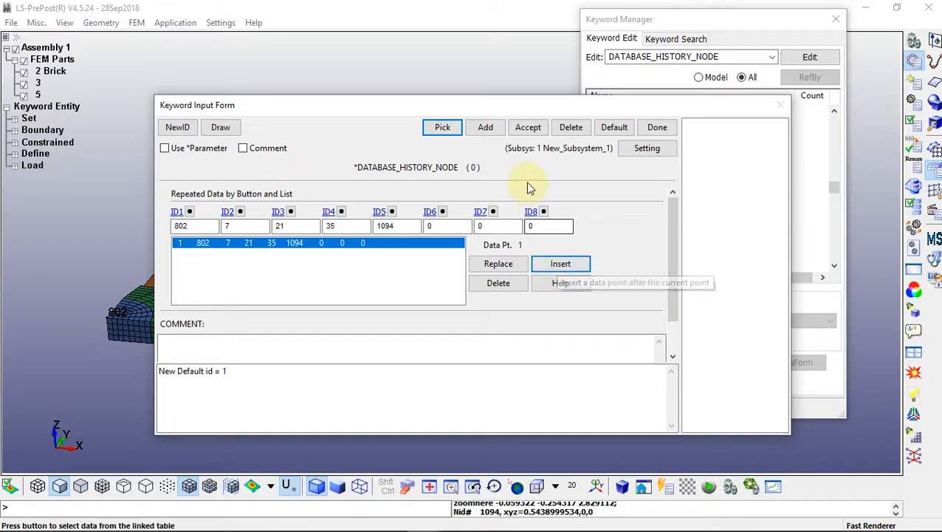
left_click(528, 127)
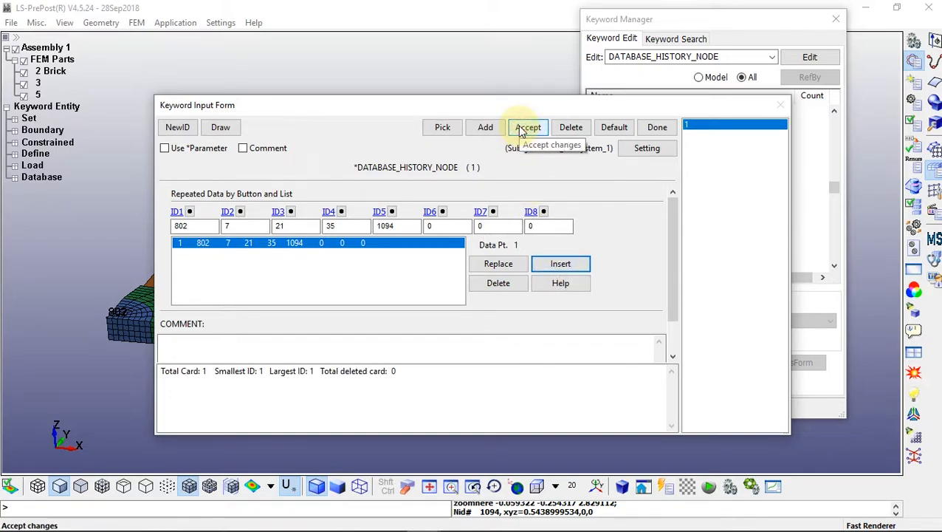
left_click(657, 129)
- Start a new DATABASE_HISTORY_SHELL card and pick shell element 800, on the front edge beside the green part, as ID1
left_click(834, 265)
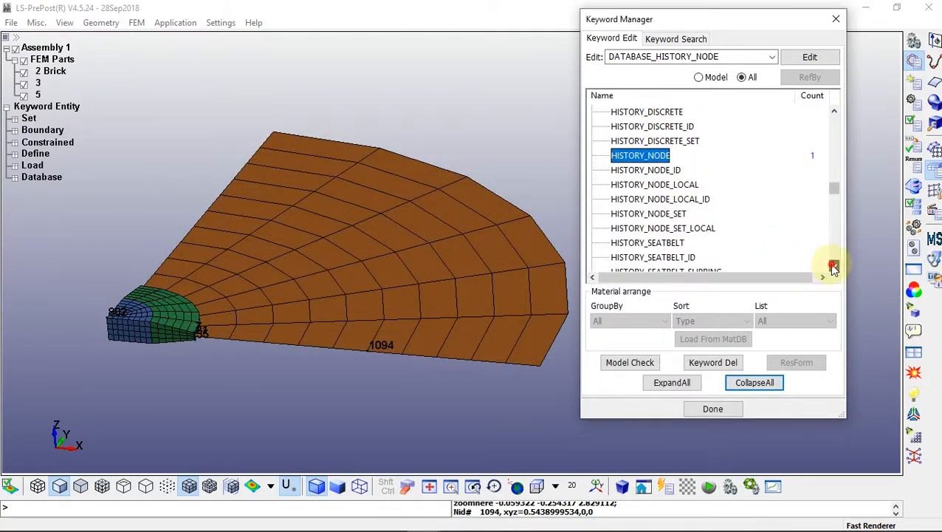
left_click(833, 265)
left_click(833, 265)
left_click(834, 265)
left_click(834, 265)
left_click(834, 265)
left_click(834, 265)
left_click(833, 265)
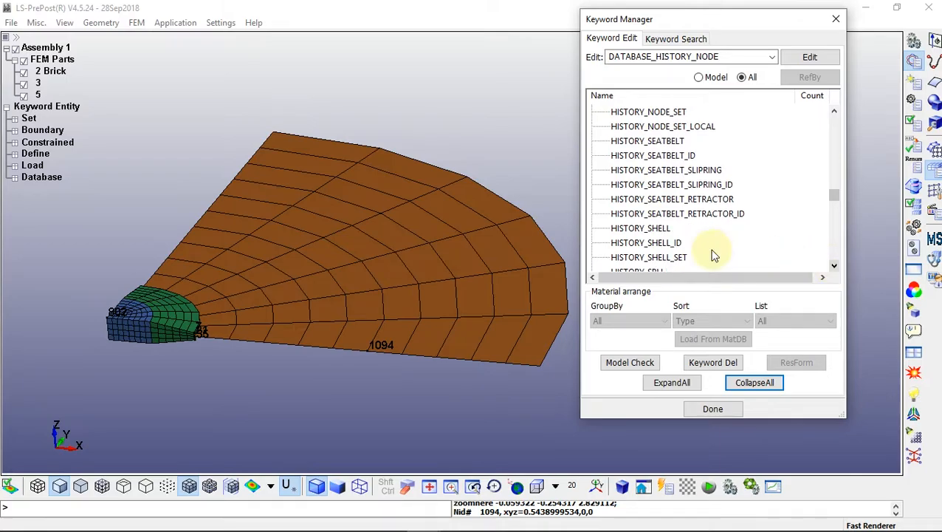
double_click(640, 229)
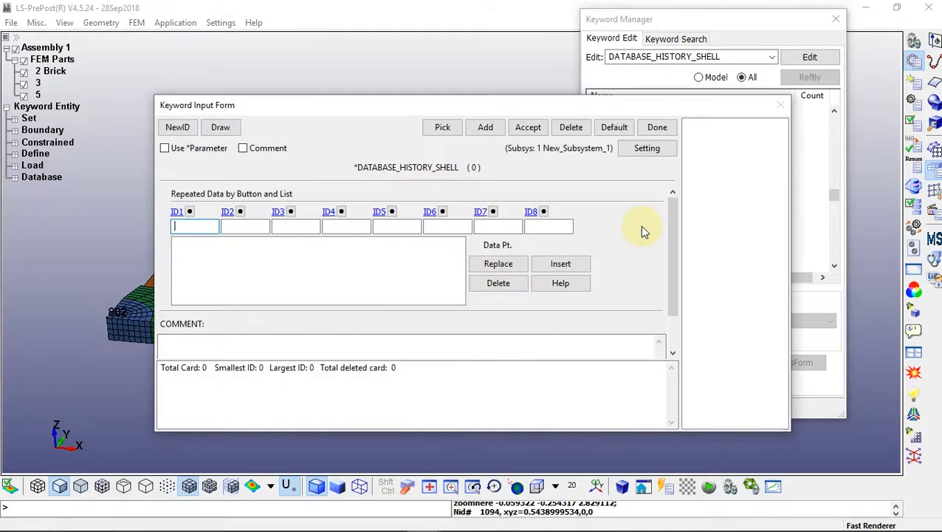
left_click(442, 127)
scroll(219, 343, "up", 2)
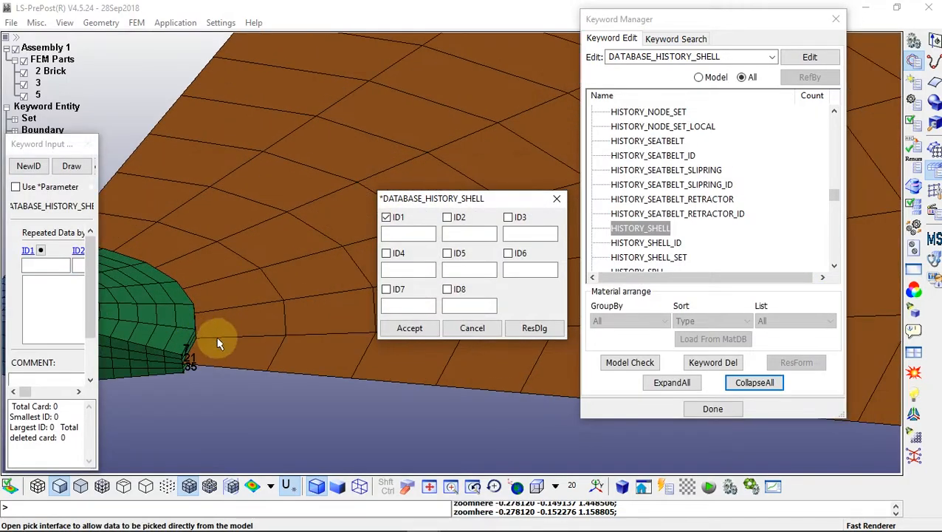
left_click(221, 350)
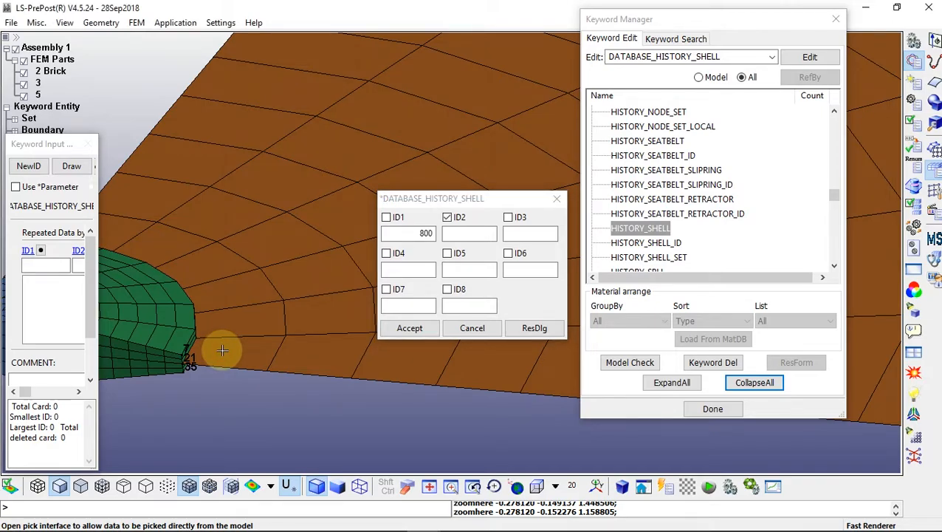
- Insert the picked shell element as a data row, save the DATABASE_HISTORY_SHELL card and close its form
left_click(412, 326)
left_click(560, 264)
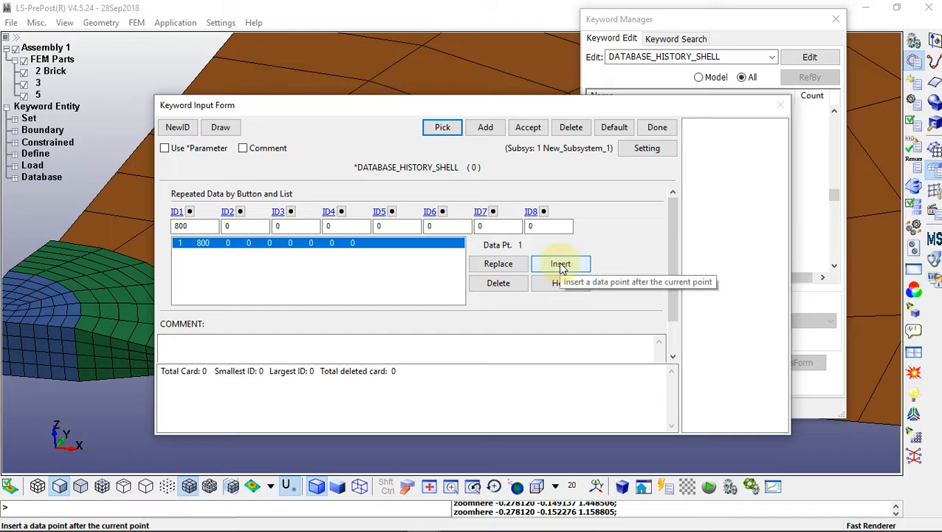
left_click(528, 129)
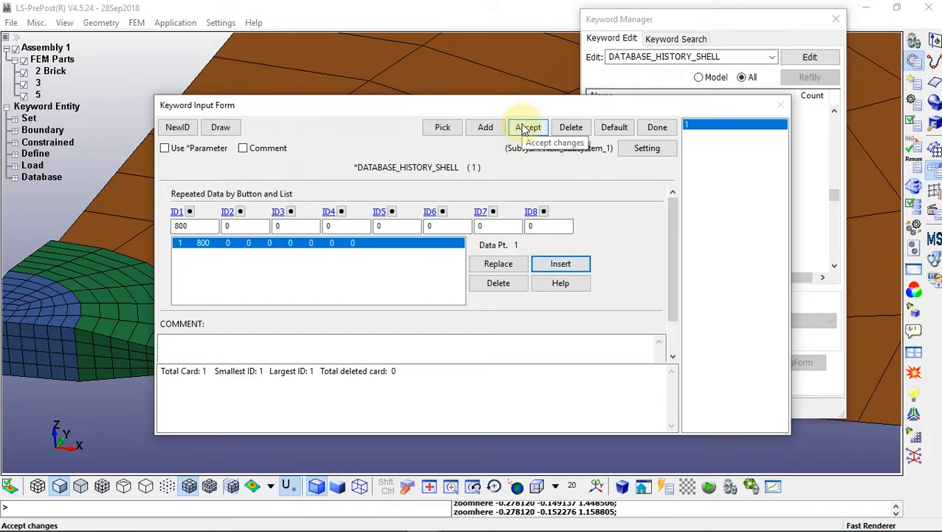
left_click(656, 128)
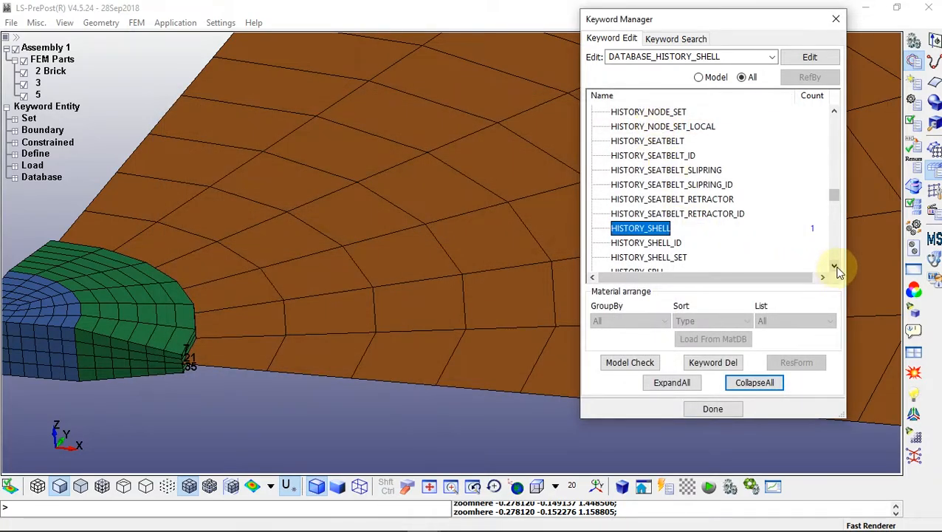
- Start a new DATABASE_HISTORY_SOLID card and pick solid element 633 at the blue brick part's upper corner as ID1
left_click(833, 265)
left_click(834, 265)
double_click(653, 233)
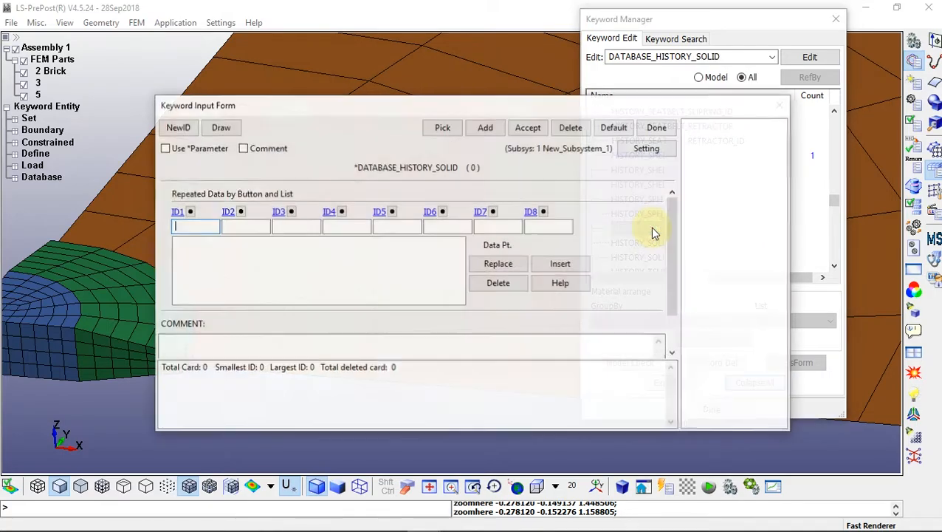
left_click(441, 67)
scroll(161, 321, "up", 1)
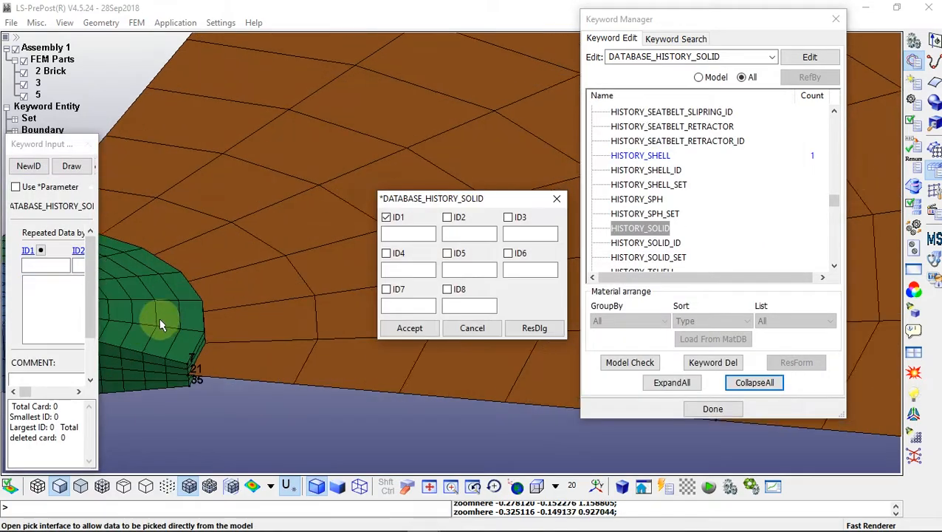
middle_click_drag(160, 323, 411, 327, "shift")
scroll(201, 324, "up", 4)
middle_click_drag(166, 331, 336, 337, "shift")
scroll(260, 312, "up", 2)
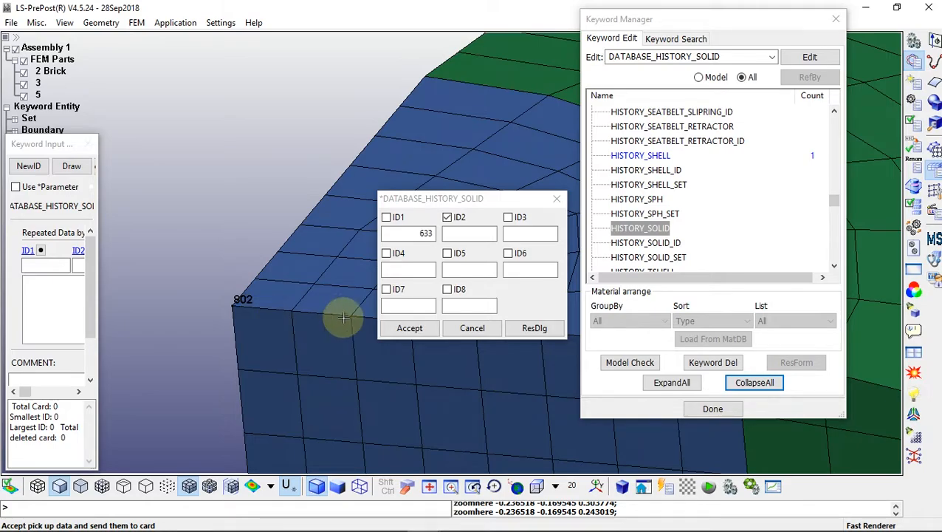
- Insert the picked solid element as a data row, save the DATABASE_HISTORY_SOLID card and close the keyword editing
left_click(411, 329)
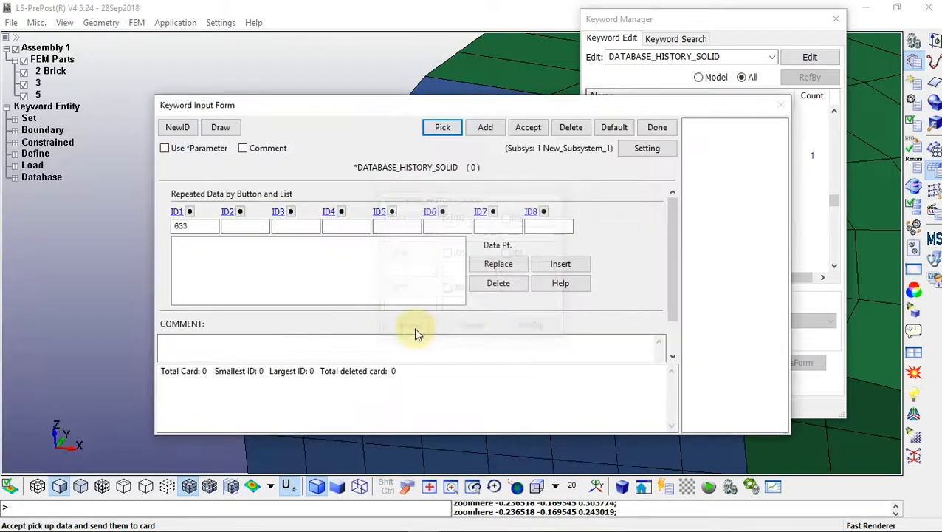
left_click(559, 264)
left_click(524, 128)
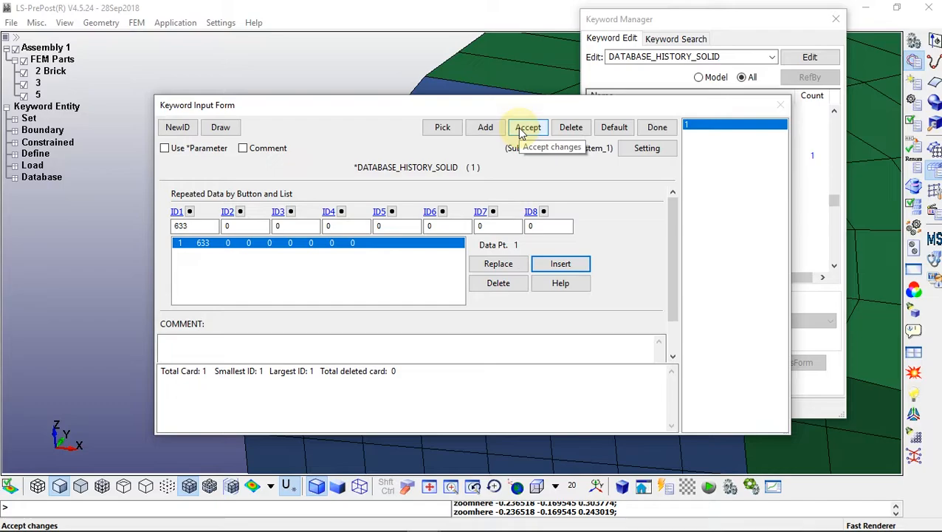
left_click(657, 128)
left_click(755, 381)
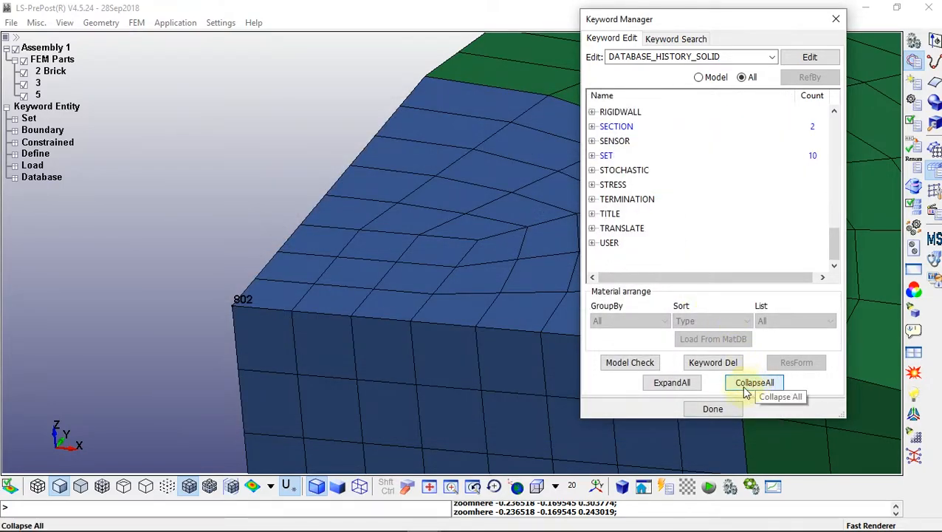
left_click(708, 407)
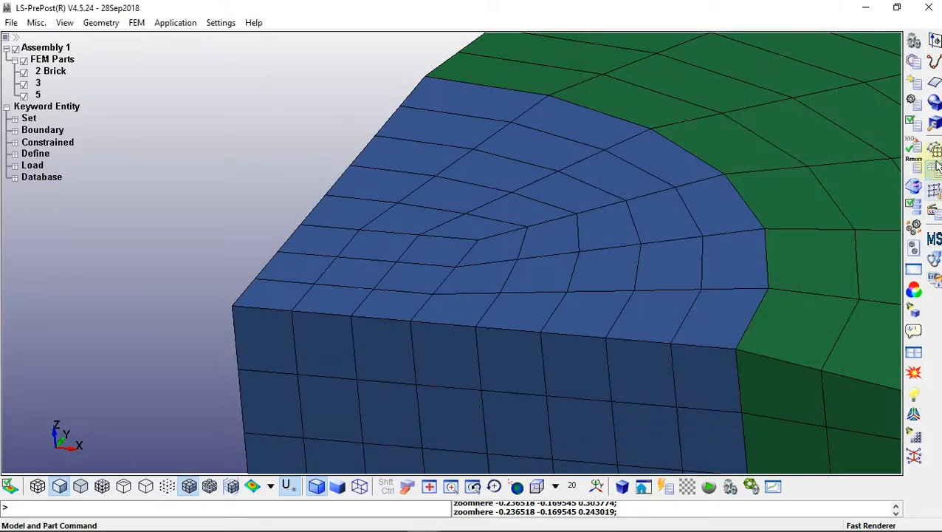
- Show all database history nodes on the model through entity creation and examine their locations
left_click(916, 83)
scroll(435, 334, "down", 5)
right_click_drag(480, 341, 267, 344, "shift")
left_click(601, 195)
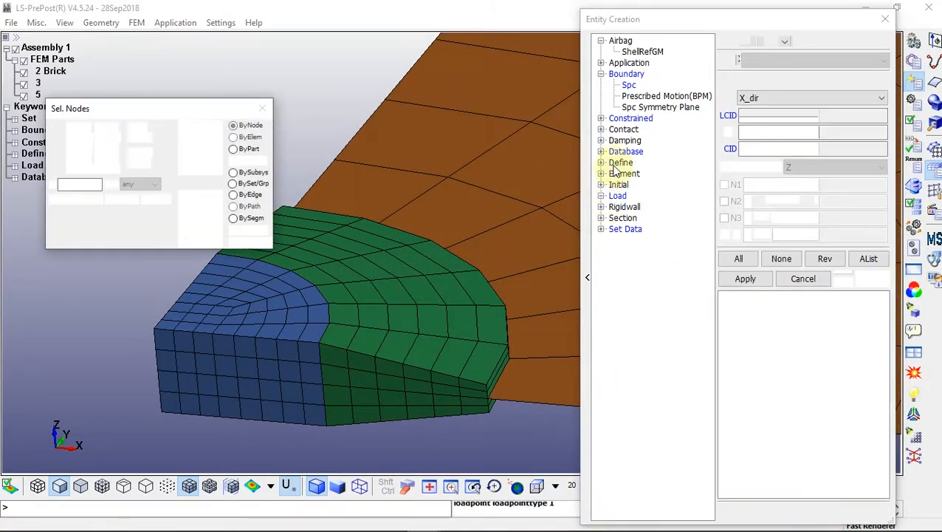
left_click(601, 152)
left_click(636, 163)
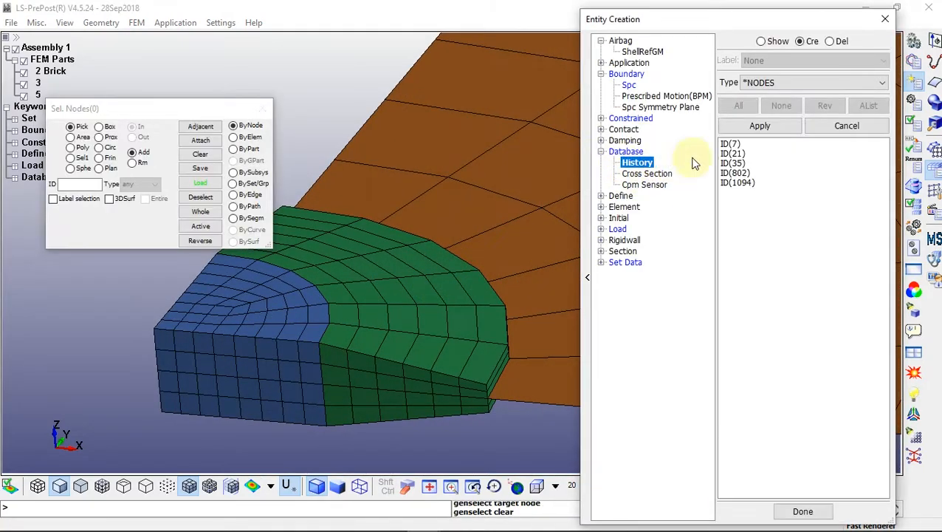
left_click(767, 42)
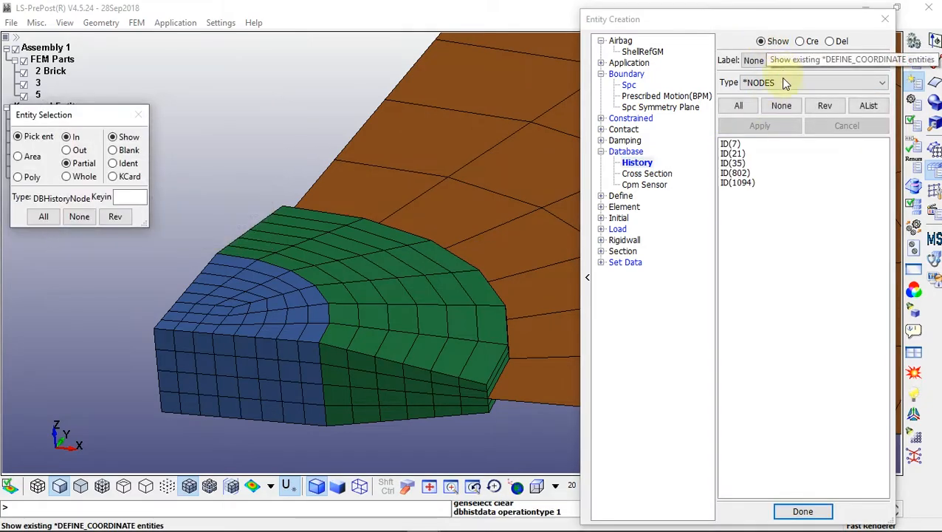
left_click(739, 105)
scroll(487, 279, "down", 2)
scroll(486, 273, "down", 3)
middle_click_drag(482, 339, 195, 364, "shift")
scroll(412, 358, "down", 2)
scroll(210, 333, "up", 6)
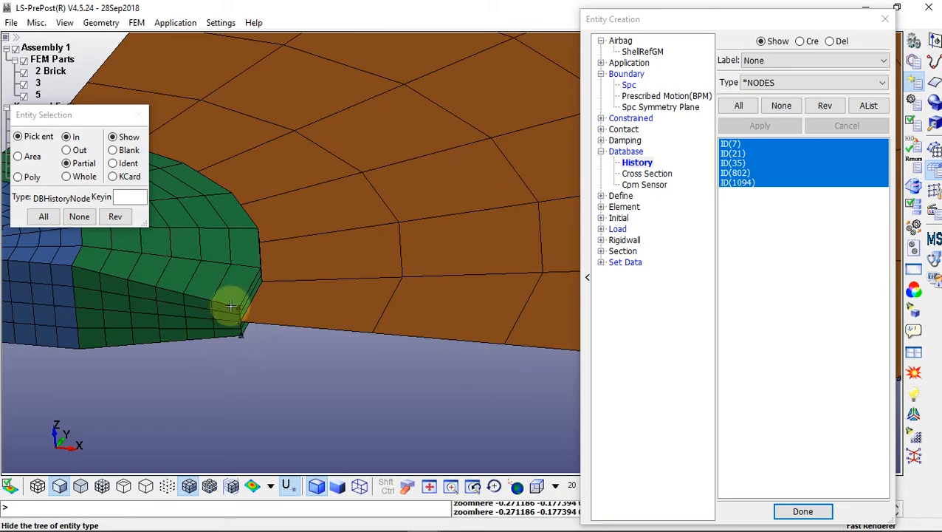
- Show the database history shell 800 and solid 633 on the model to check their locations
left_click(772, 82)
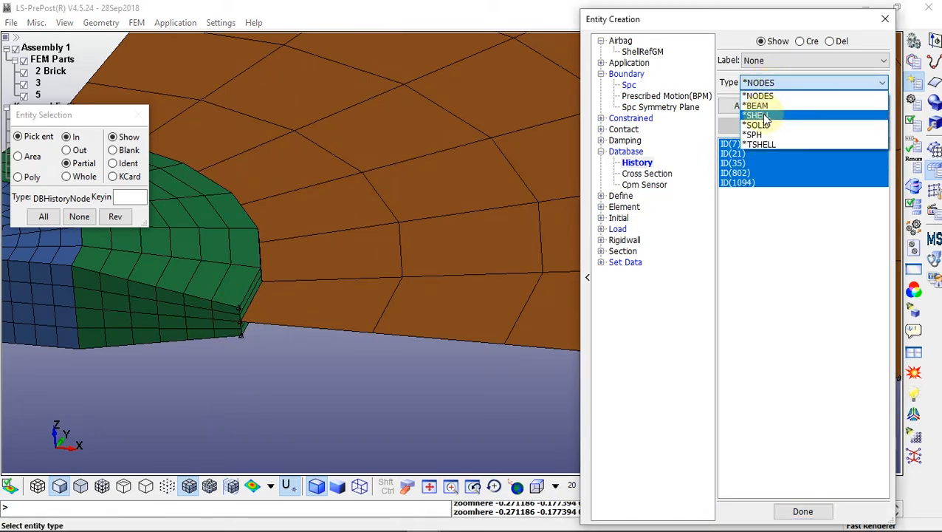
left_click(761, 115)
left_click(736, 144)
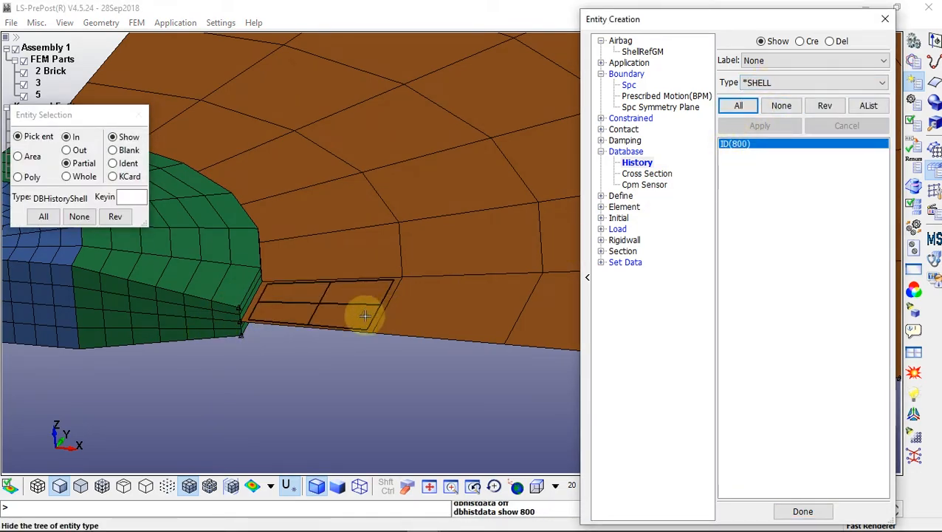
left_click(771, 83)
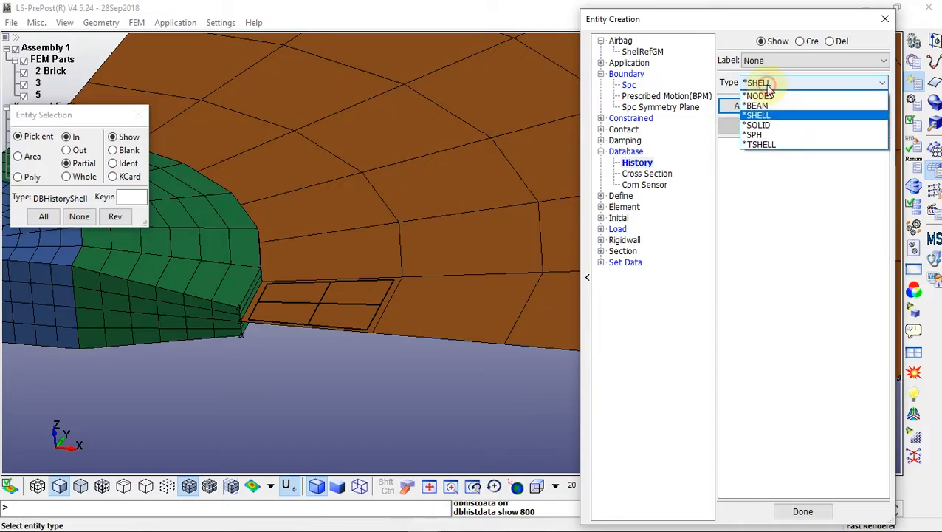
left_click(761, 125)
left_click(741, 145)
right_click_drag(79, 276, 293, 287, "shift")
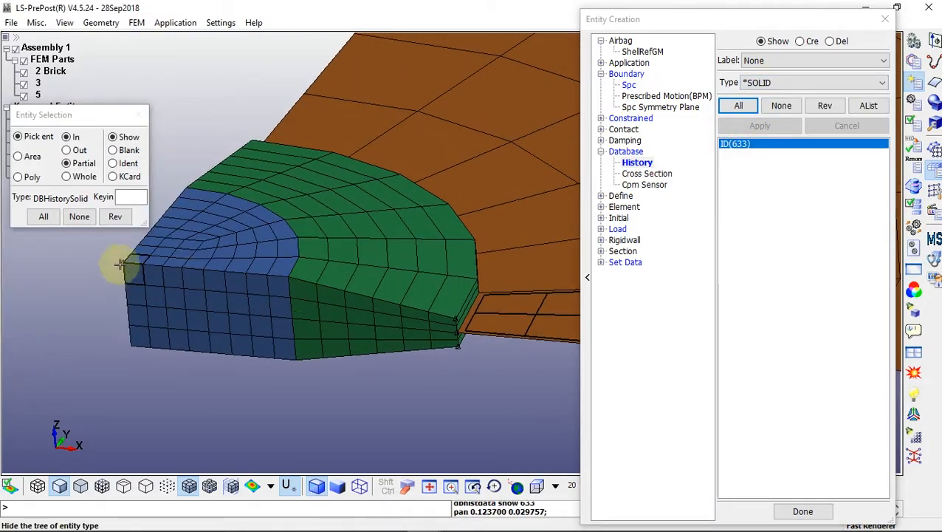
- Hide the displayed history entities, close entity creation and clear the remaining highlights from the model
left_click(780, 107)
left_click(803, 511)
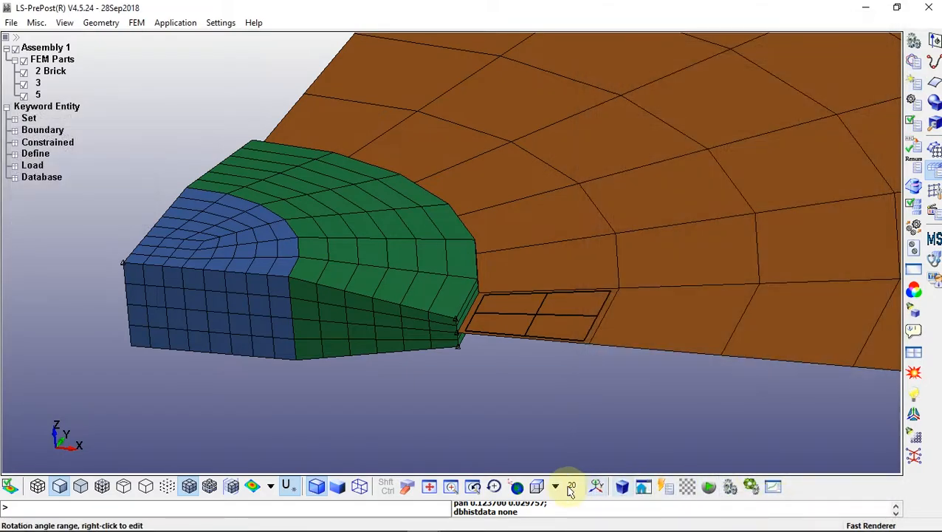
left_click(410, 486)
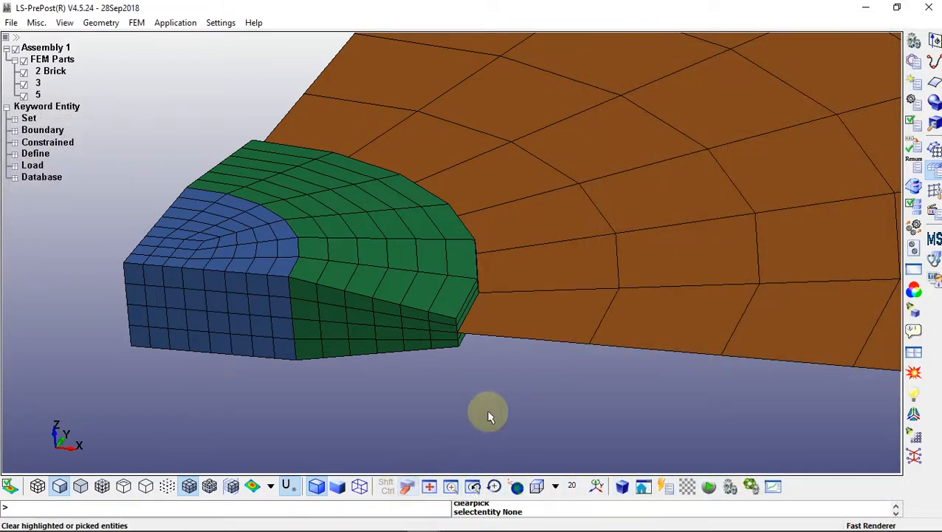
scroll(511, 380, "down", 3)
right_click_drag(532, 325, 377, 305, "shift")
left_click_drag(421, 341, 511, 319, "shift")
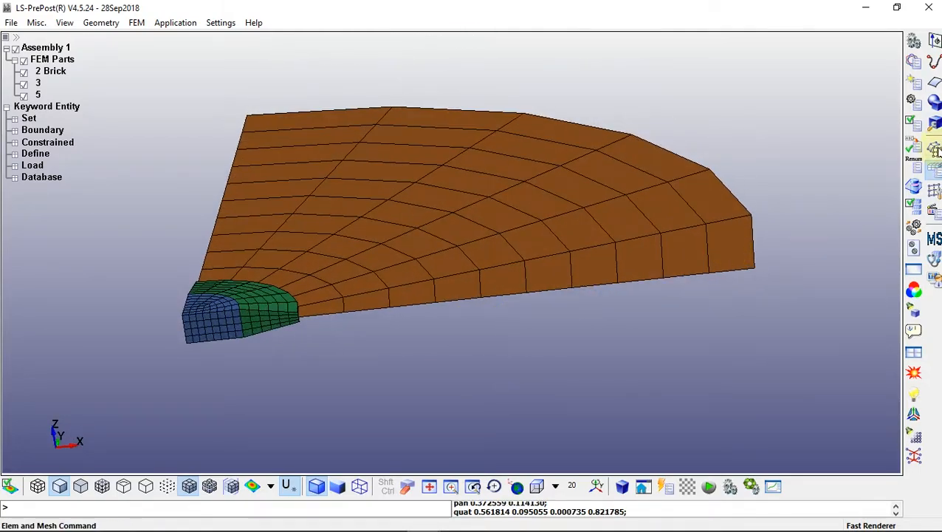
- Open the PART card of the current model and set the Brick part's ID to 1
left_click(914, 64)
left_click(702, 78)
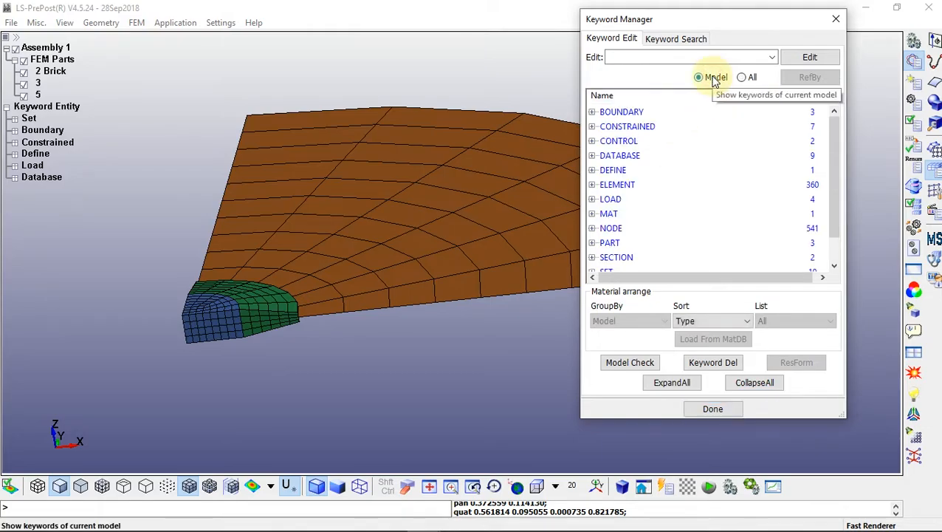
scroll(837, 144, "down", 2)
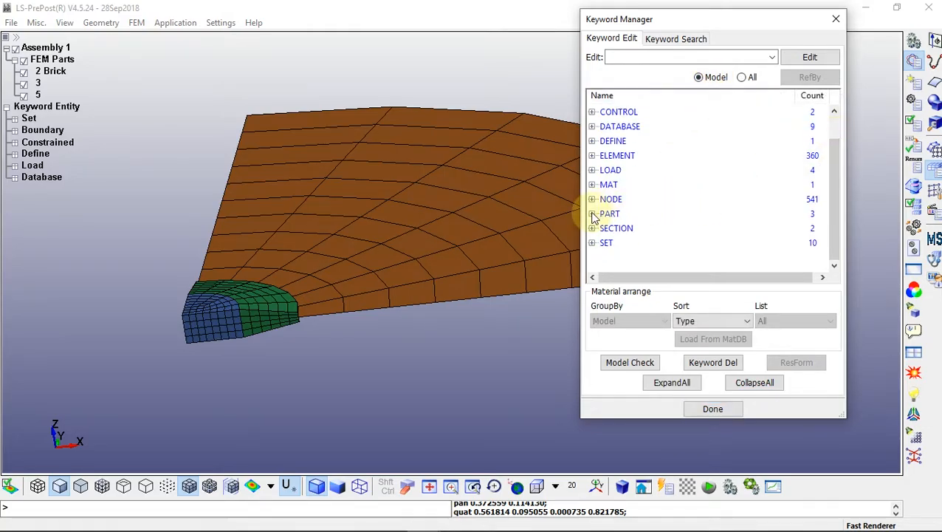
left_click(593, 214)
double_click(620, 230)
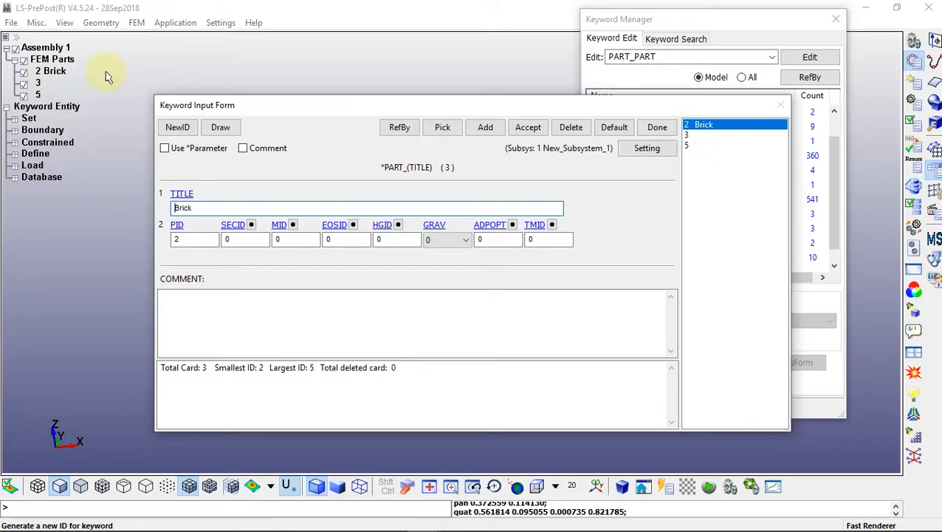
left_click_drag(271, 105, 294, 99)
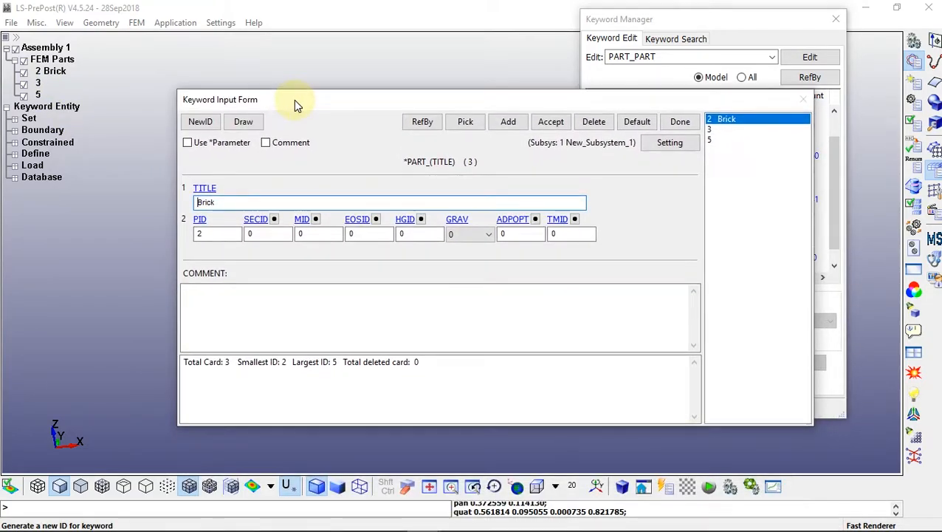
double_click(200, 233)
type("1")
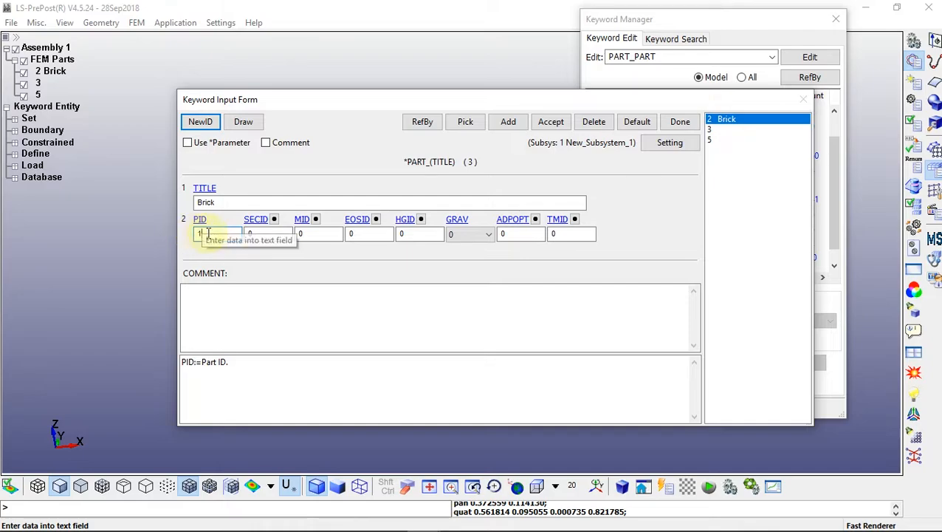
left_click_drag(319, 105, 303, 281)
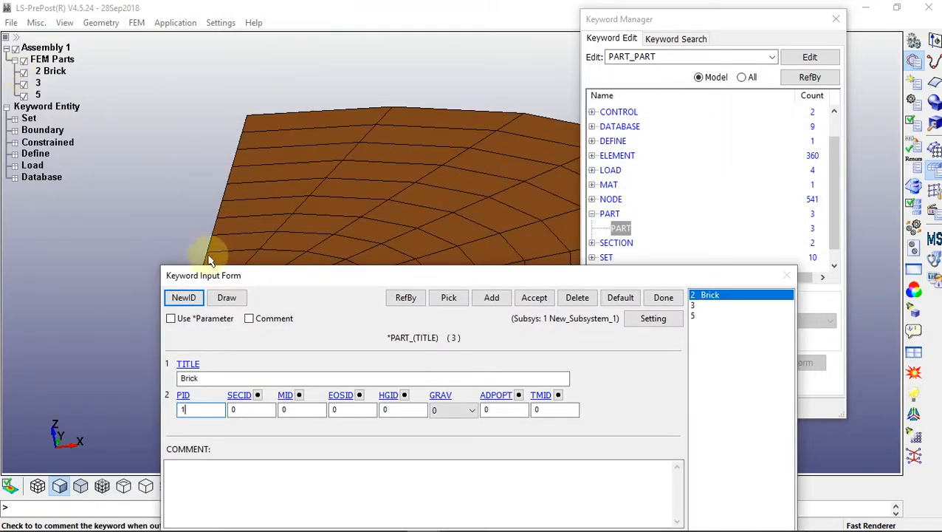
left_click_drag(209, 260, 510, 169)
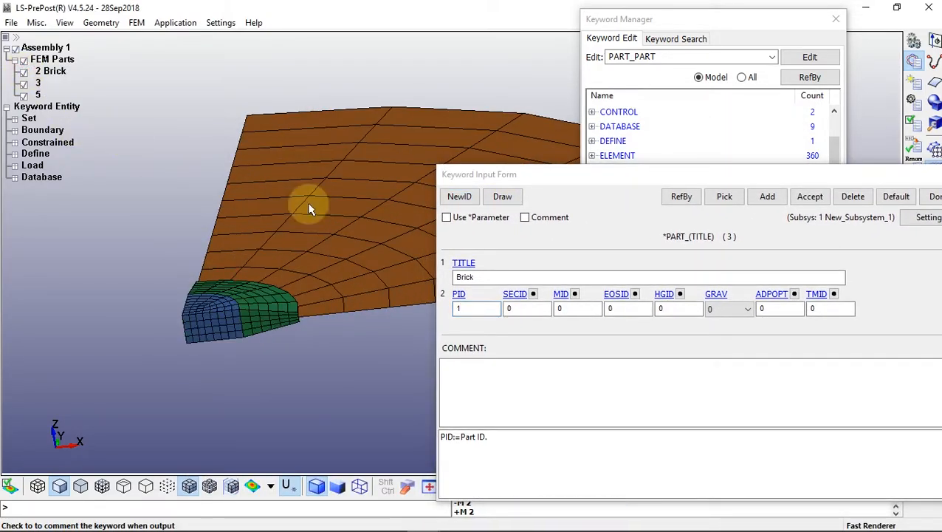
left_click_drag(623, 177, 347, 84)
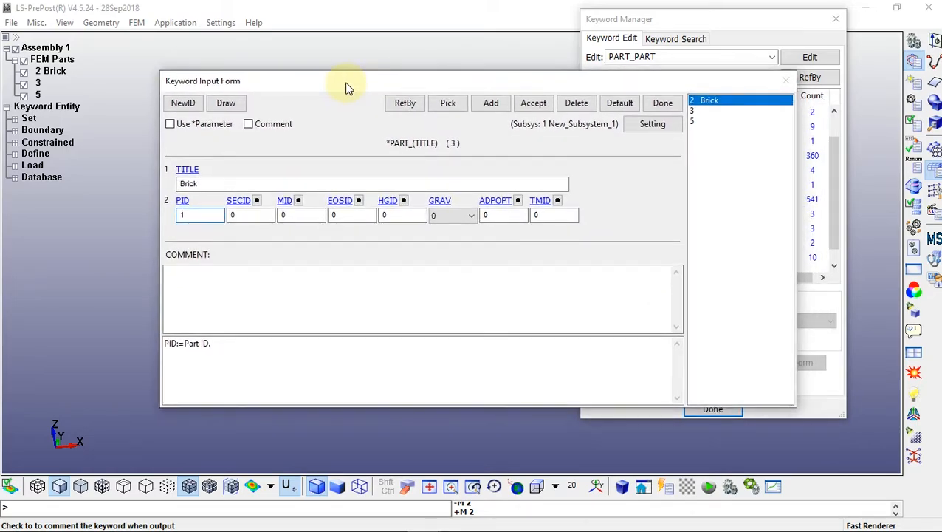
- Link section 1 Solid Sec and material 1 to the Brick part and accept the changes
left_click(258, 200)
left_click(739, 302)
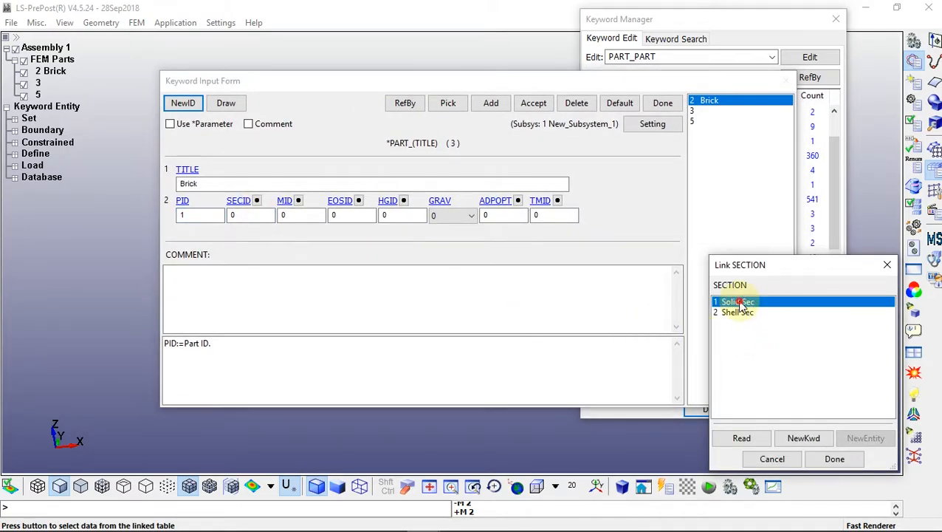
double_click(738, 302)
left_click(298, 201)
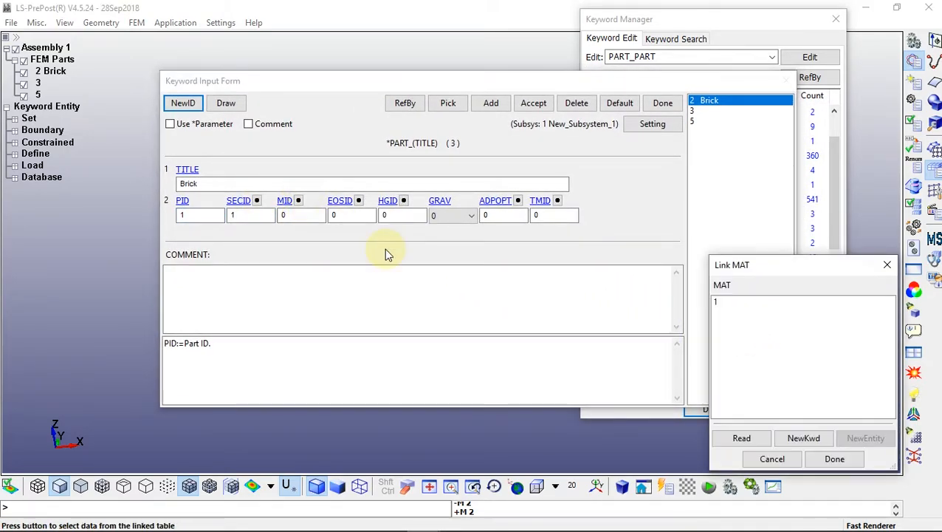
double_click(728, 306)
left_click(533, 103)
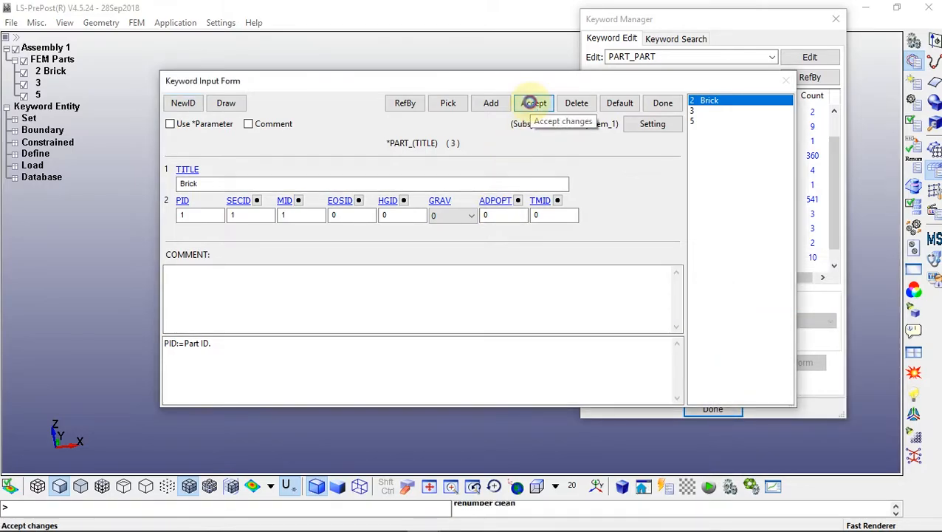
- Title part 3 as Brick2 and set its part ID to 2
left_click(698, 111)
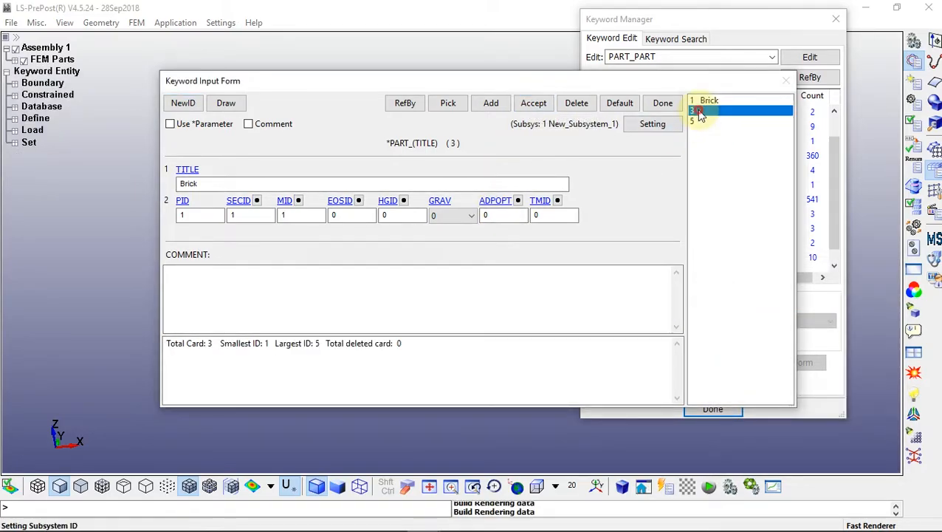
left_click(218, 184)
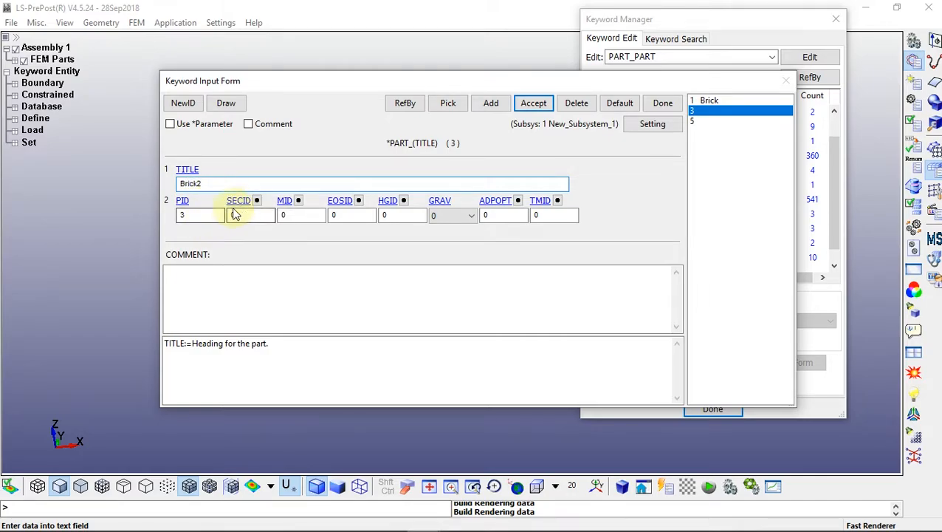
key("Tab")
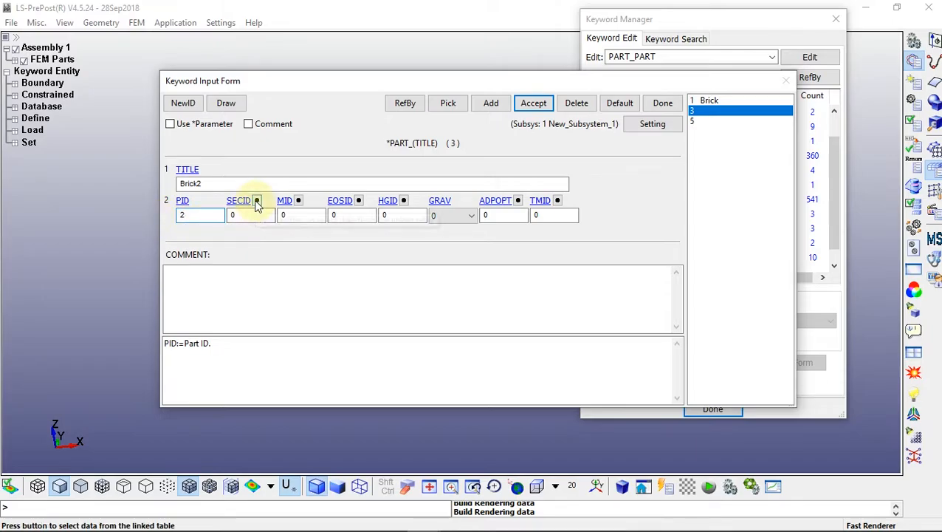
- Link section 1 Solid Sec and elastic material 1 to the Brick2 part and accept the changes
left_click(256, 200)
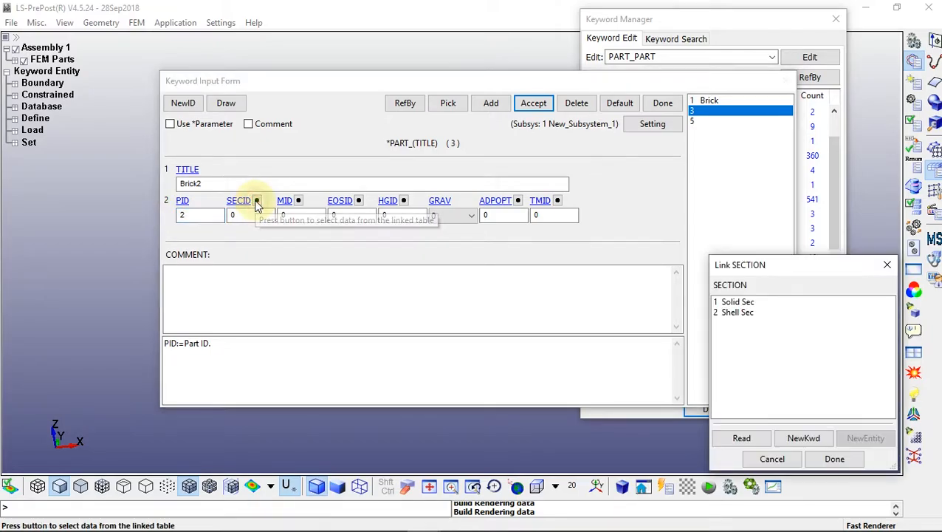
double_click(736, 302)
left_click(298, 200)
left_click(724, 302)
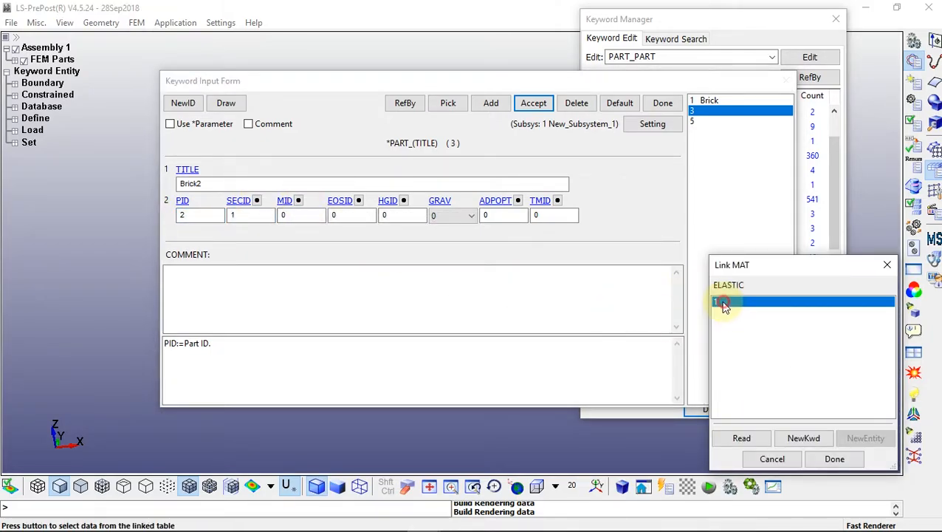
double_click(723, 304)
left_click(532, 103)
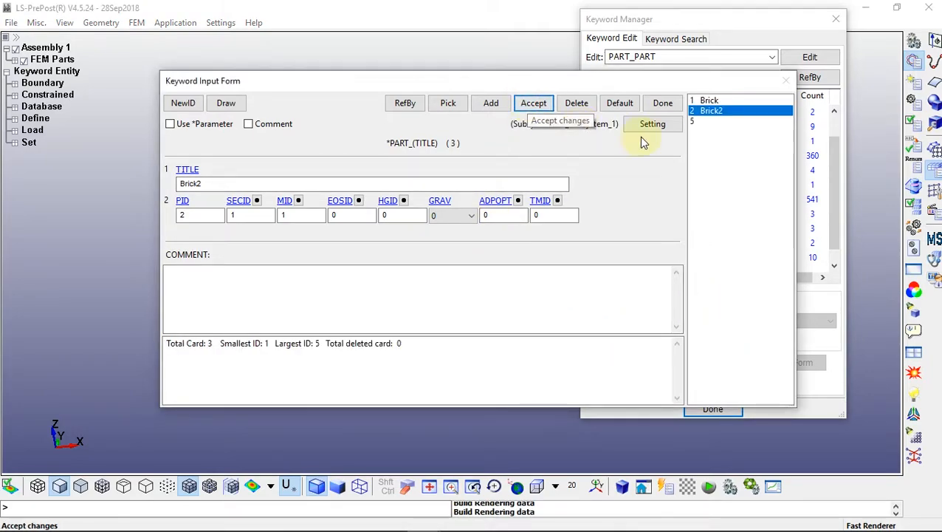
- Title part 5 as Shell and set its part ID to 3
left_click(703, 121)
left_click(208, 184)
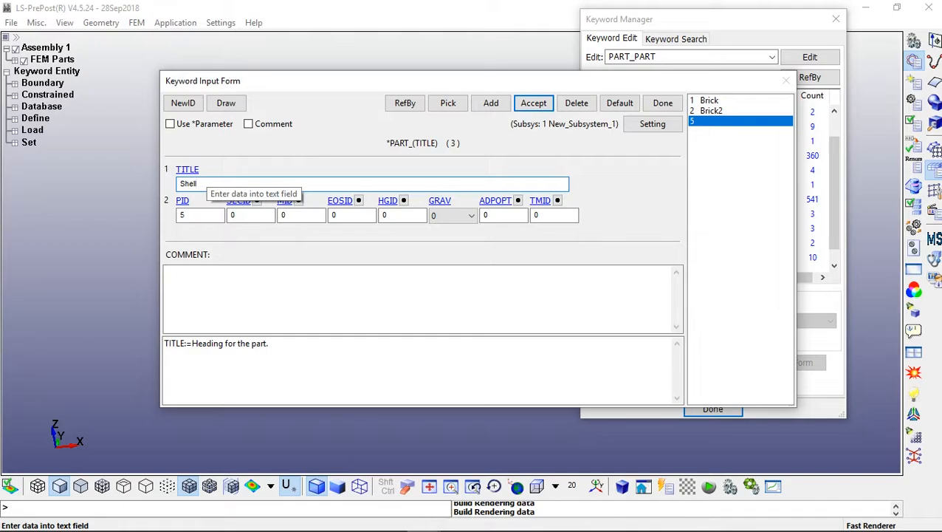
left_click(190, 215)
type("3")
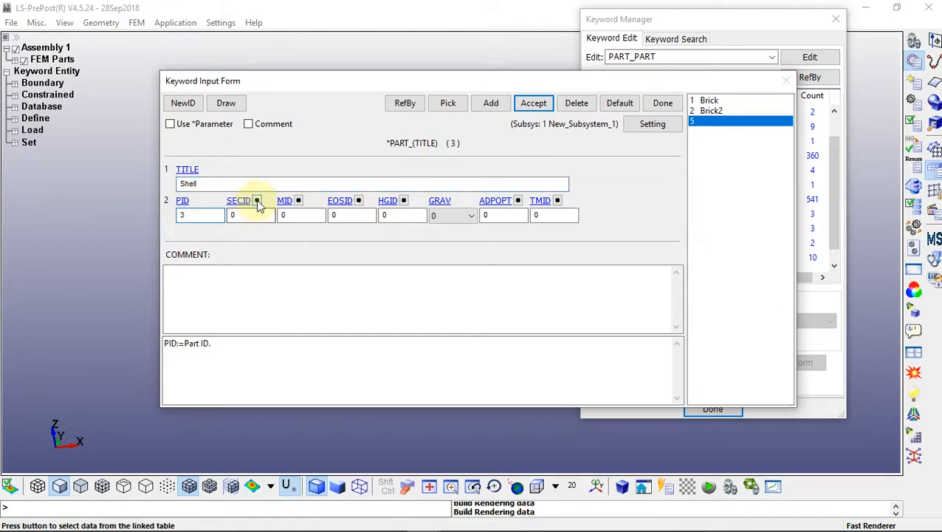
- Link section 2 Shell Sec and material 1 to the Shell part, accept the changes and close the card
left_click(257, 200)
double_click(727, 313)
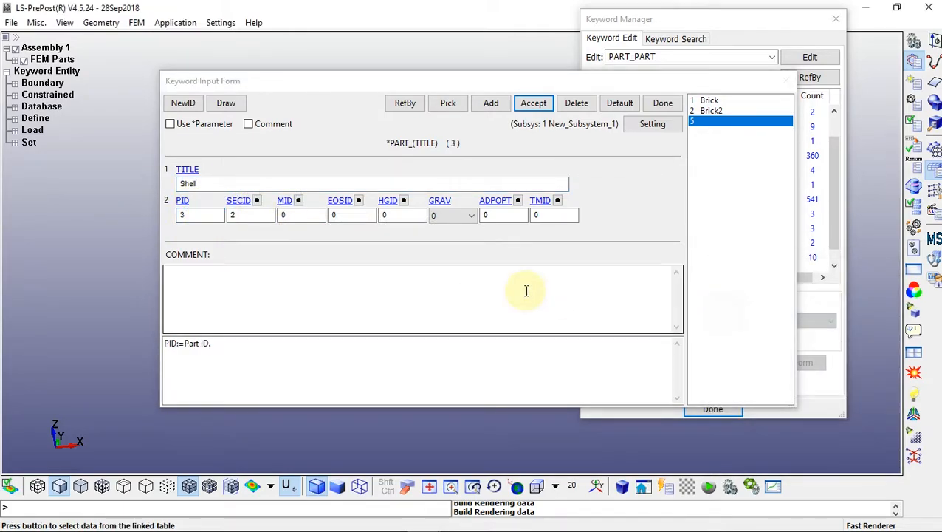
left_click(298, 200)
left_click(725, 303)
double_click(727, 308)
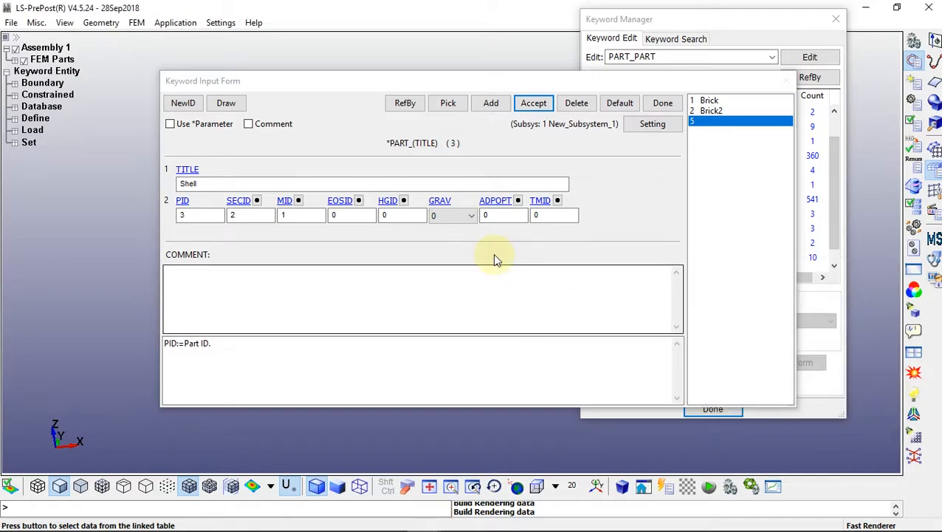
left_click(531, 104)
left_click(662, 107)
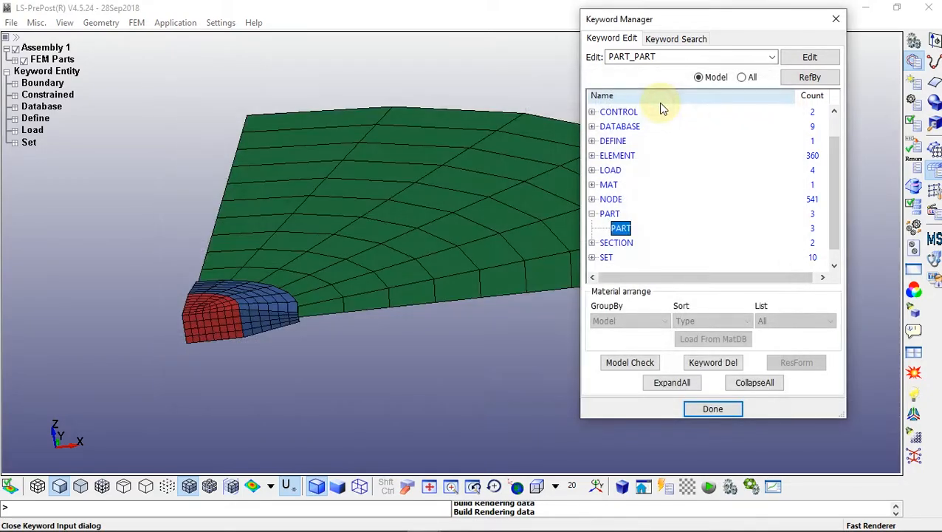
- Run the model check, review the keyword check for errors and warnings, and close keyword editing
left_click(591, 214)
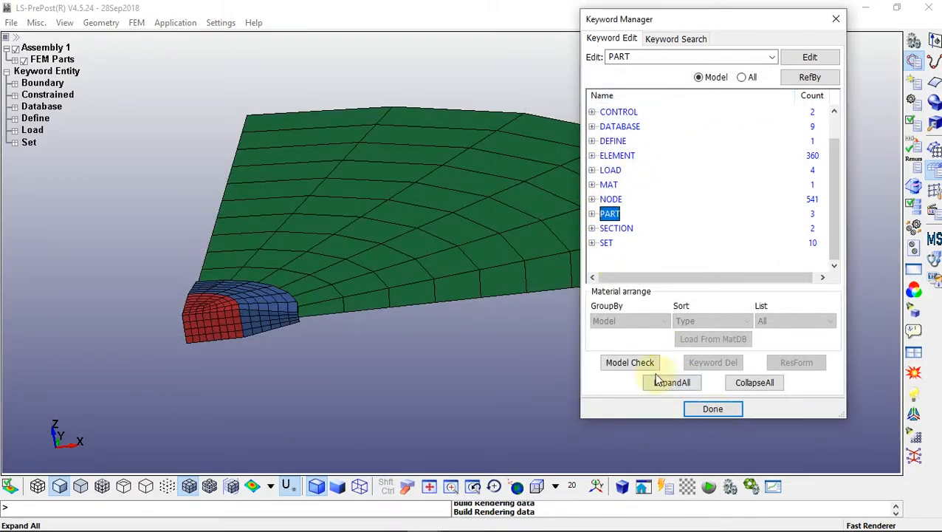
left_click(632, 363)
left_click(672, 50)
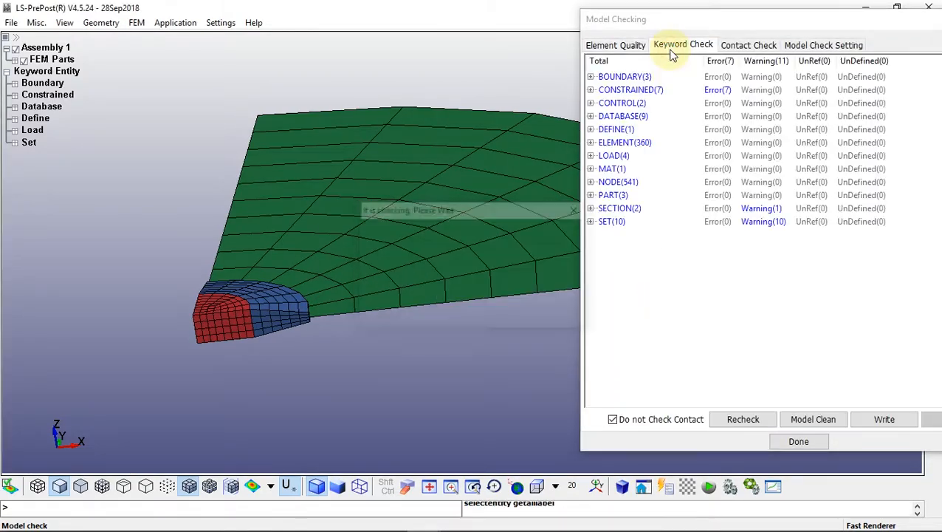
left_click(799, 440)
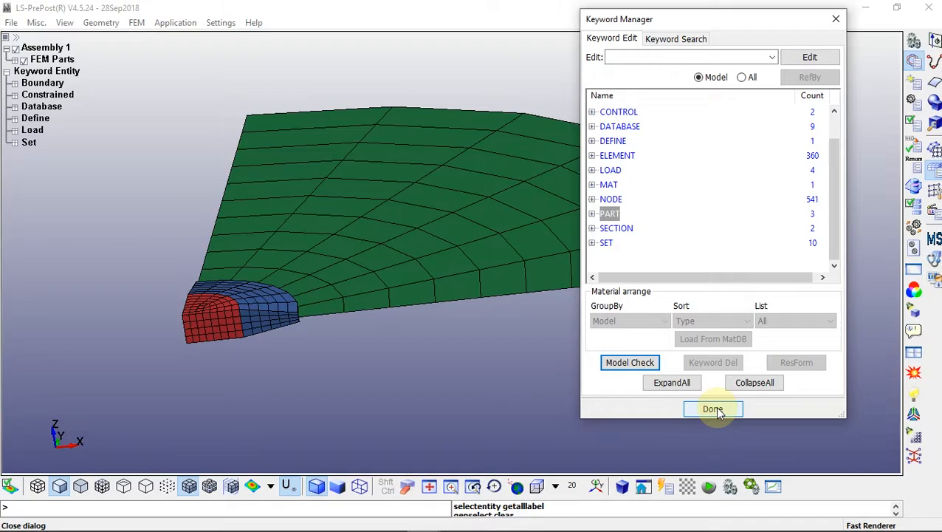
left_click(714, 410)
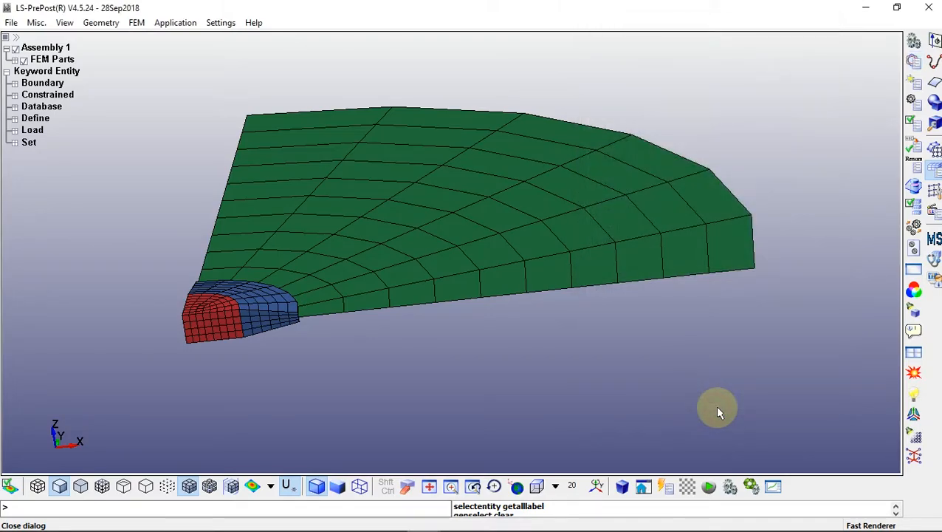
- Save the keyword file as Sample6 in the constrained_shell_solid_dome folder with output version V971_R10
left_click(11, 23)
mouse_move(32, 104)
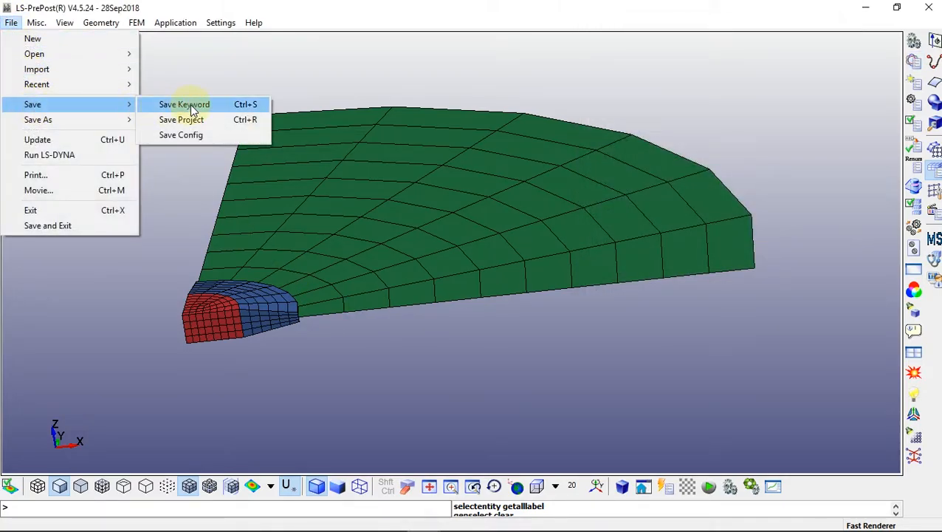
left_click(190, 104)
left_click(310, 107)
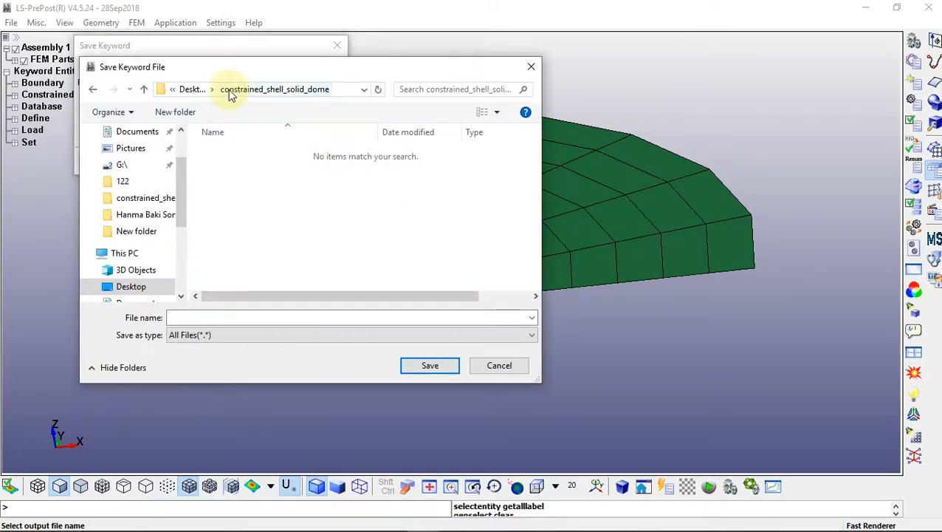
left_click(210, 317)
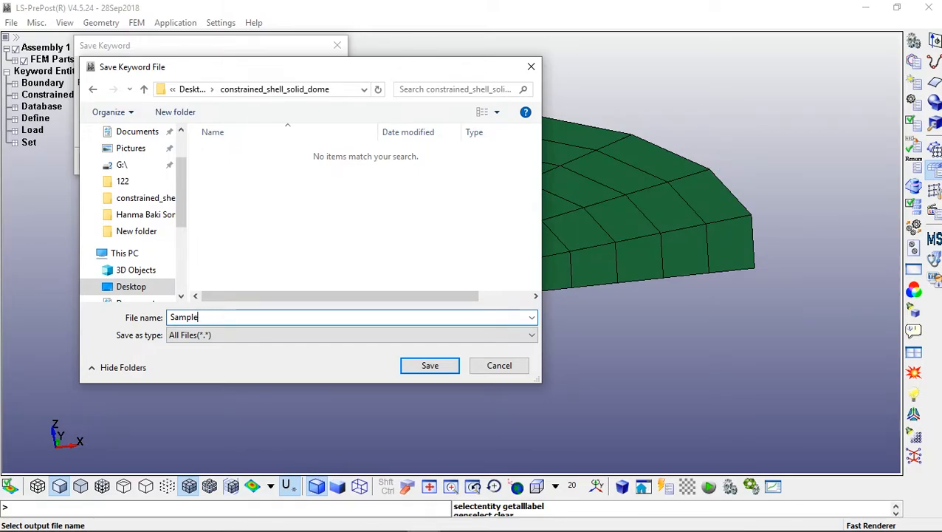
left_click(448, 365)
left_click(178, 130)
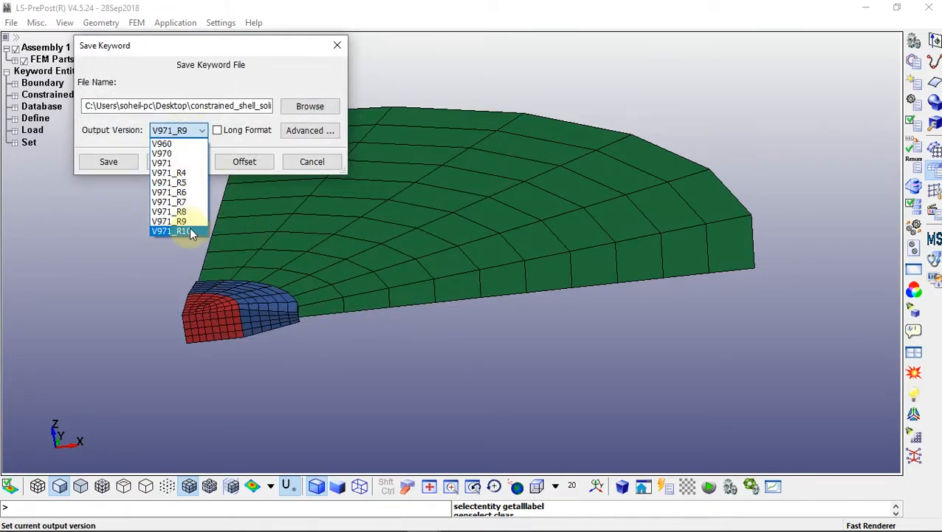
left_click(189, 230)
left_click(107, 161)
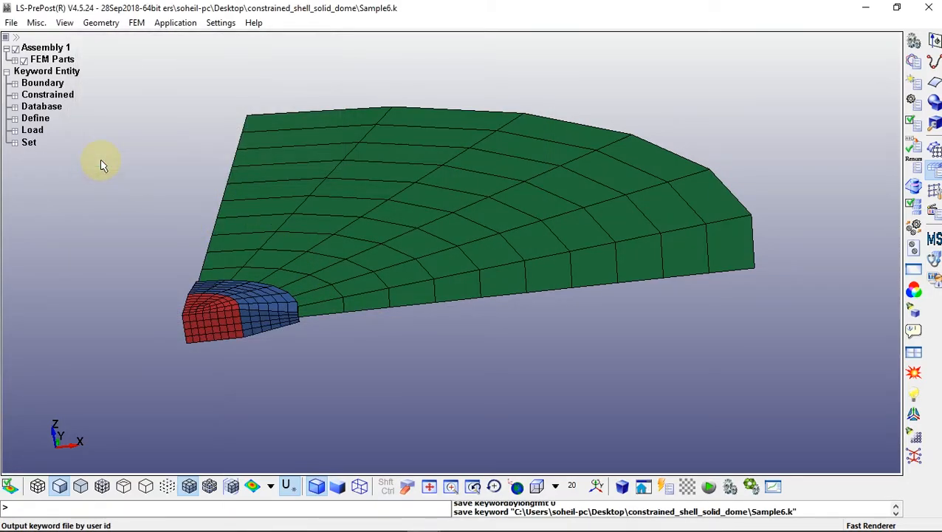
- Close the model, switch to the LS-DYNA Program Manager and choose Sample6 as the input file for a new analysis
left_click(929, 9)
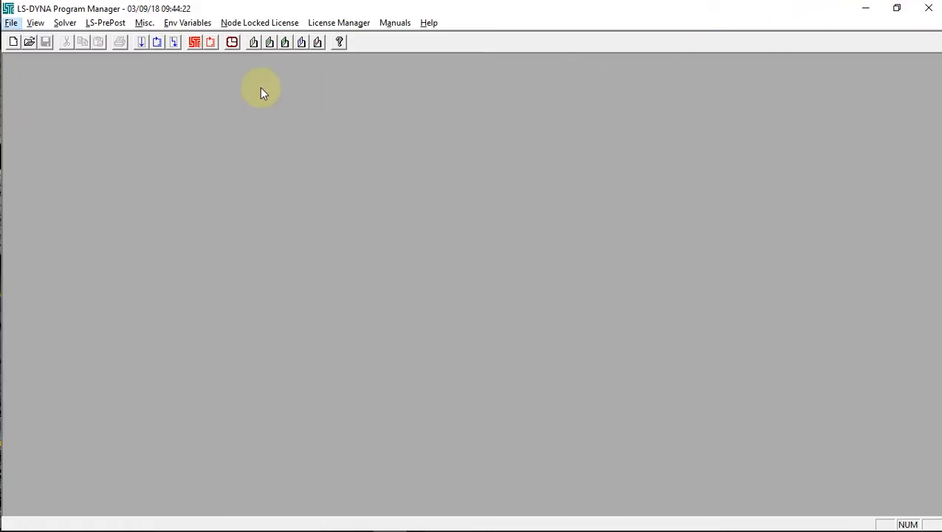
left_click(141, 42)
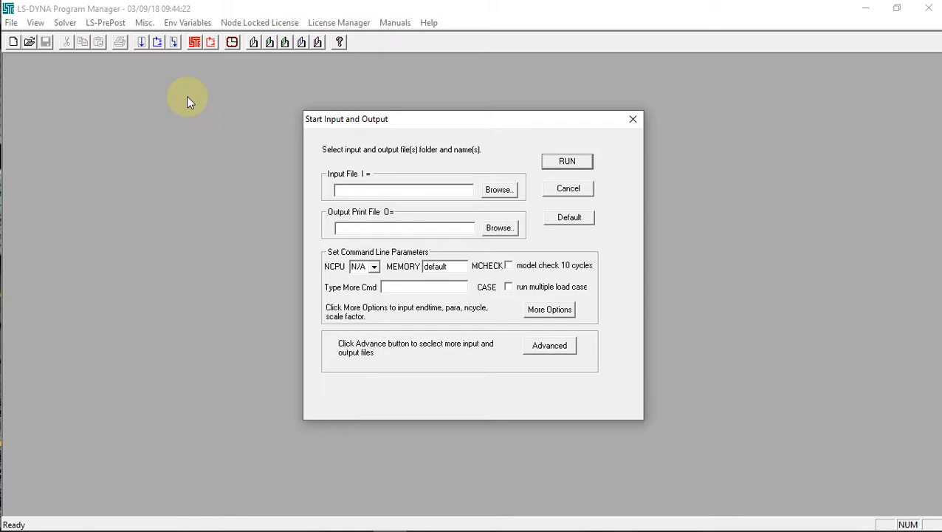
left_click(497, 190)
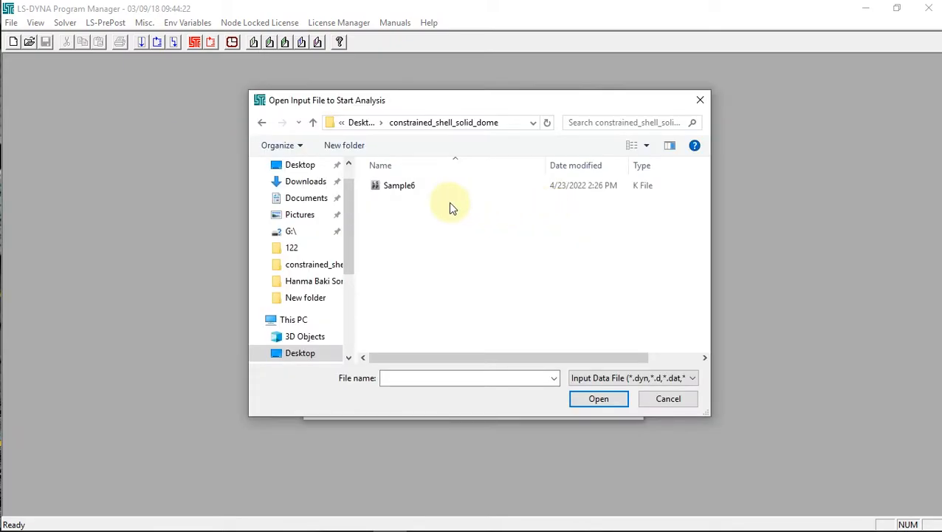
double_click(393, 186)
- Set NCPU to 8, specify the memory, run the analysis and close the solver window once it finishes
left_click(375, 266)
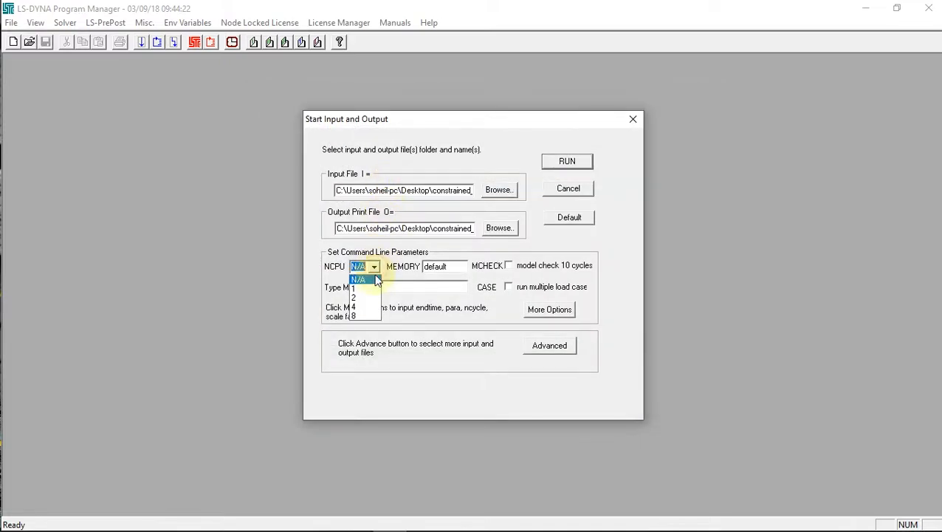
left_click(371, 316)
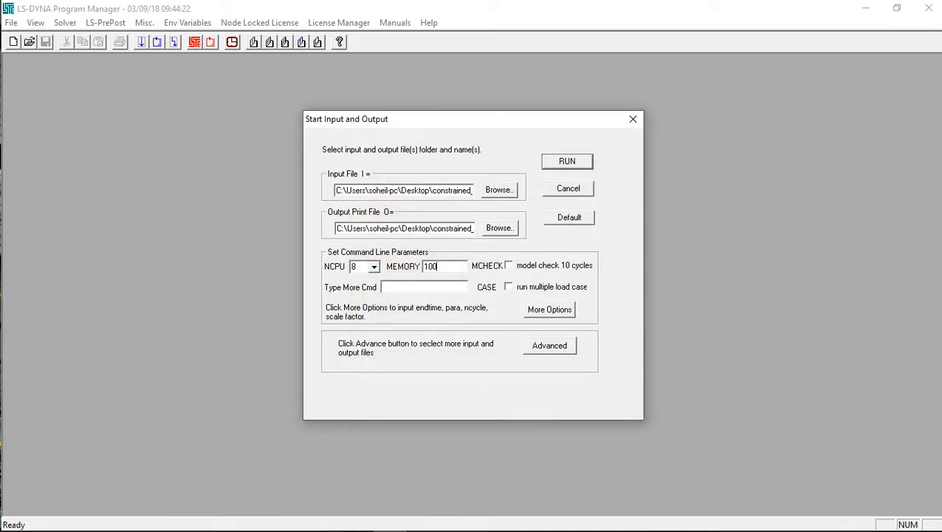
left_click(566, 162)
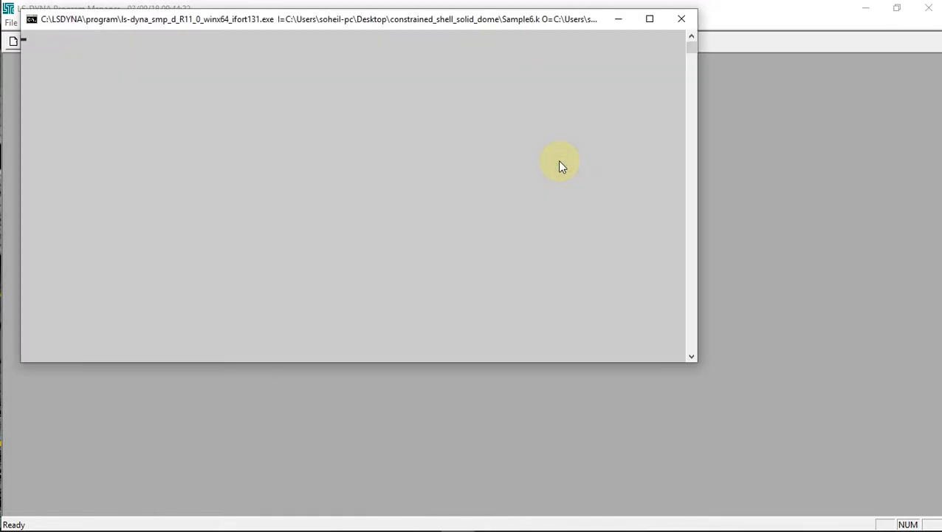
left_click(649, 19)
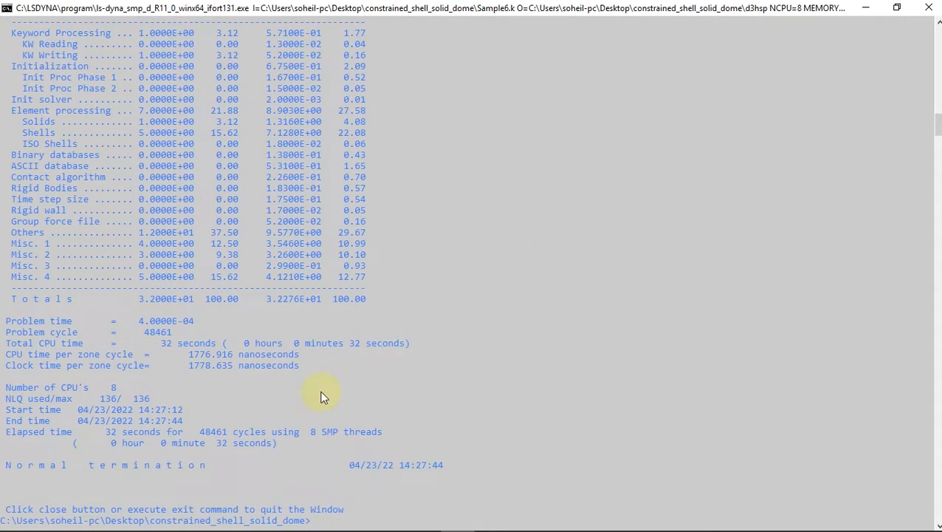
left_click(933, 6)
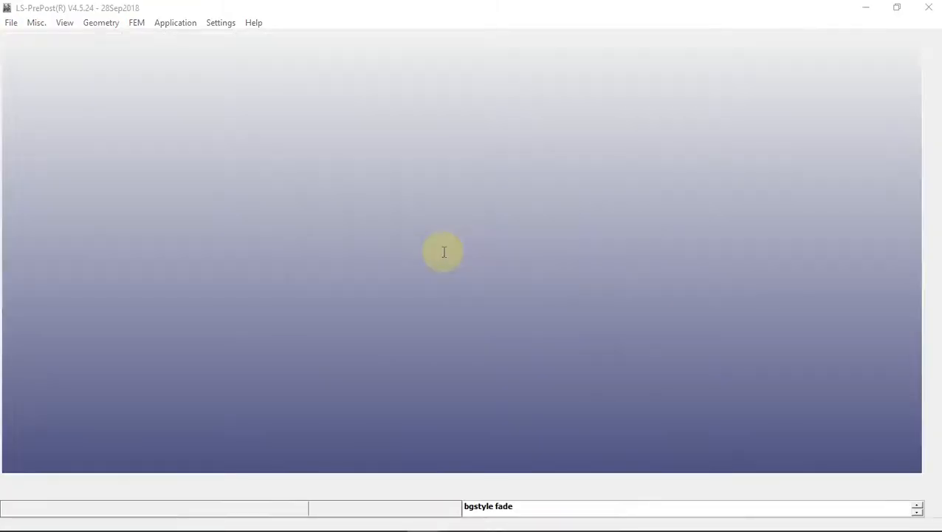
- Switch to LS-PrePost and open the d3plot binary results file from the constrained_shell_solid_dome folder
left_click(459, 352)
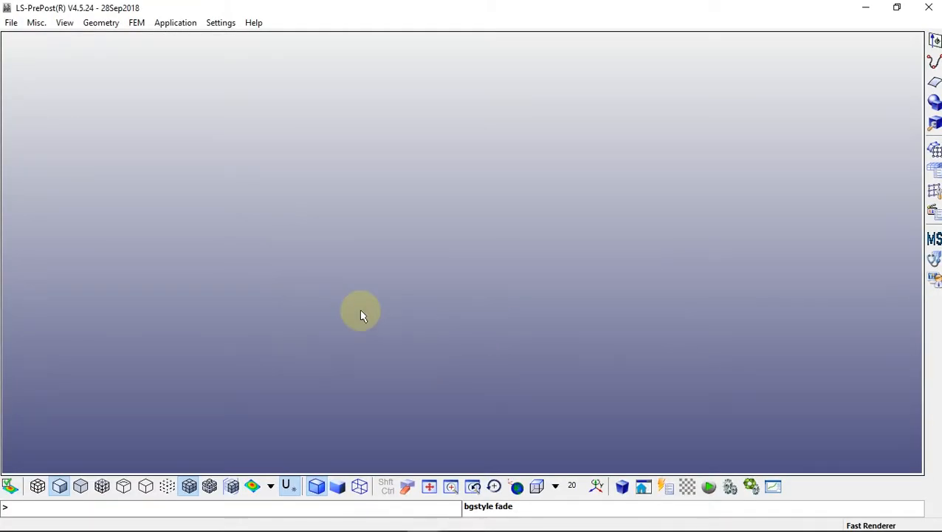
left_click(9, 23)
left_click(30, 52)
left_click(201, 54)
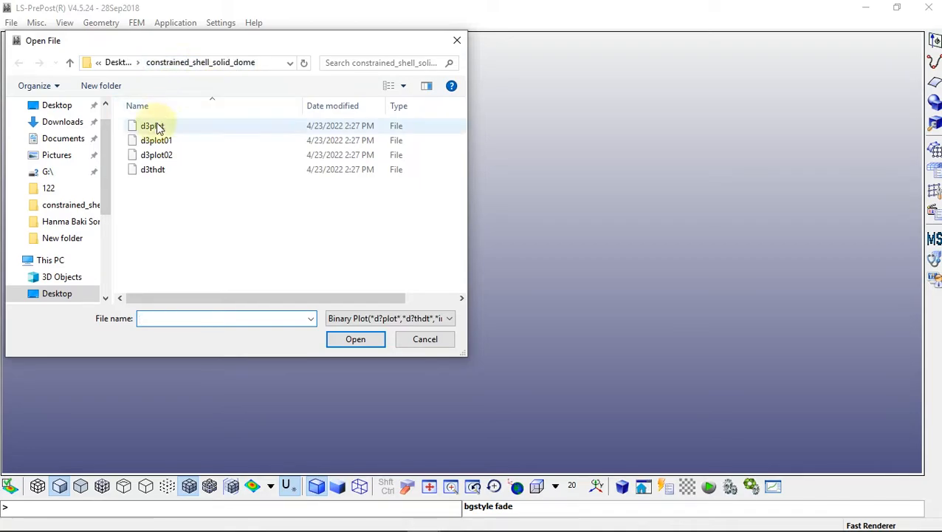
left_click(153, 126)
left_click(347, 337)
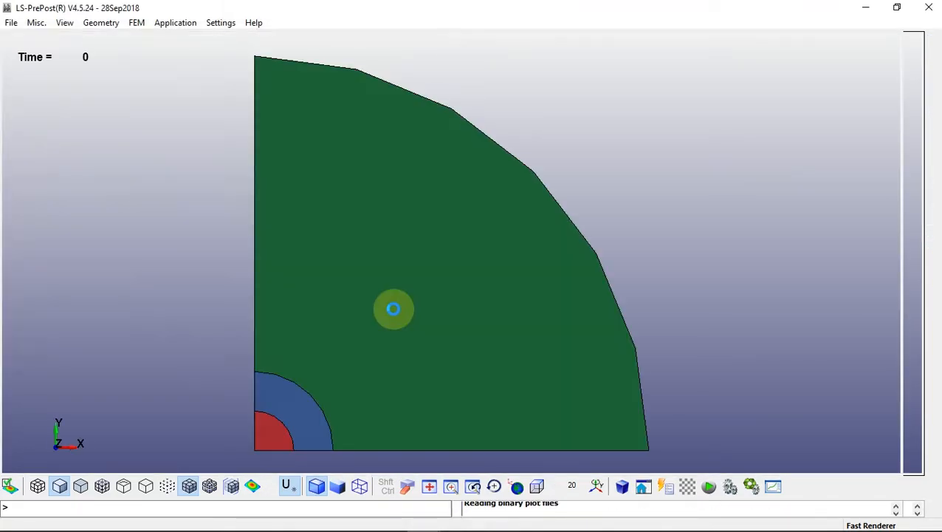
- Play the deformation animation of the quarter model in a tilted view and stop it
left_click_drag(392, 307, 350, 305, "shift")
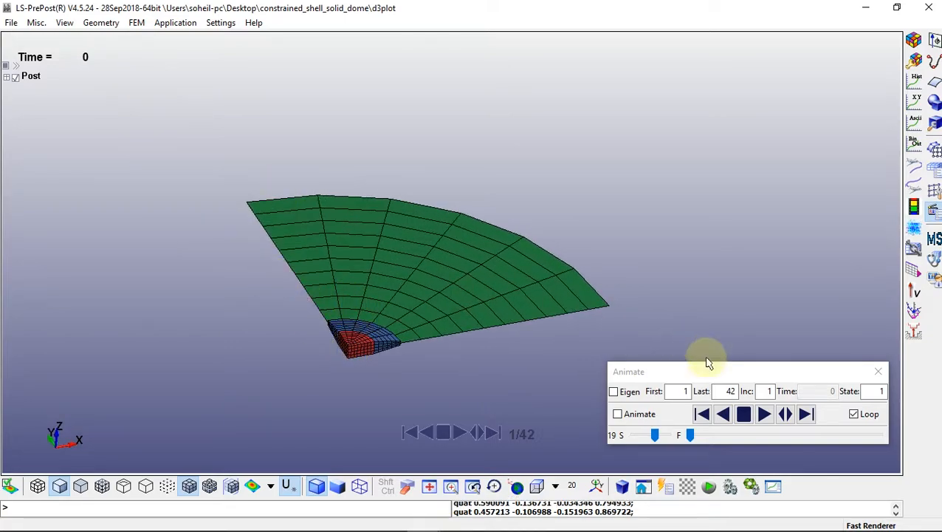
left_click(764, 416)
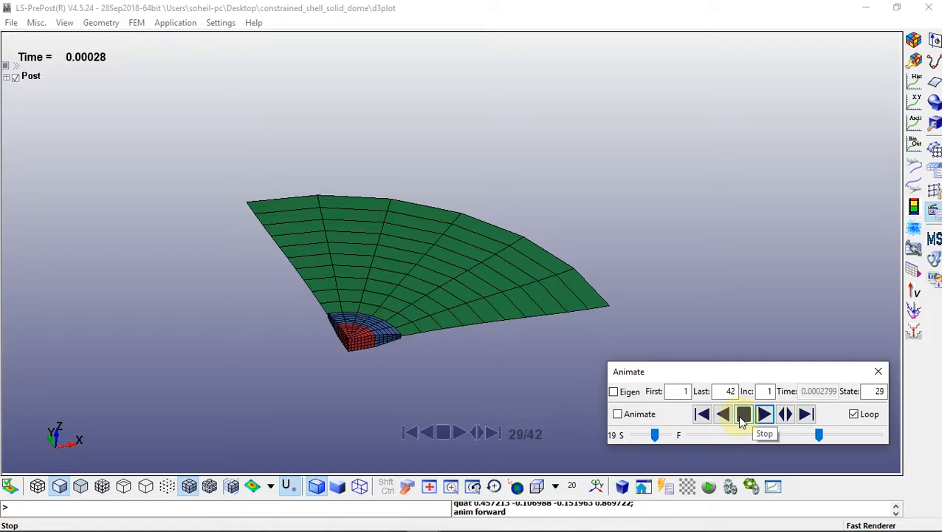
left_click(742, 416)
- Reflect the whole model about the YZ and XZ planes to display the full dome
left_click(214, 23)
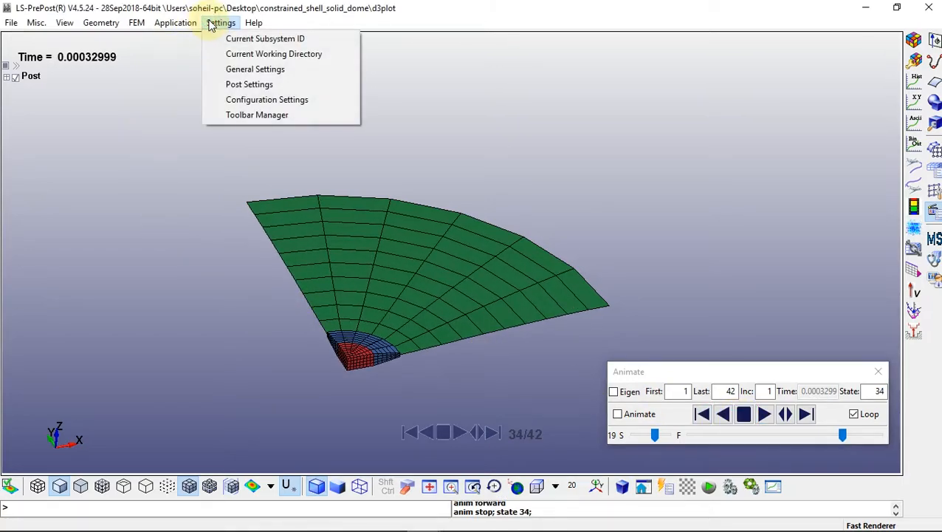
left_click(244, 85)
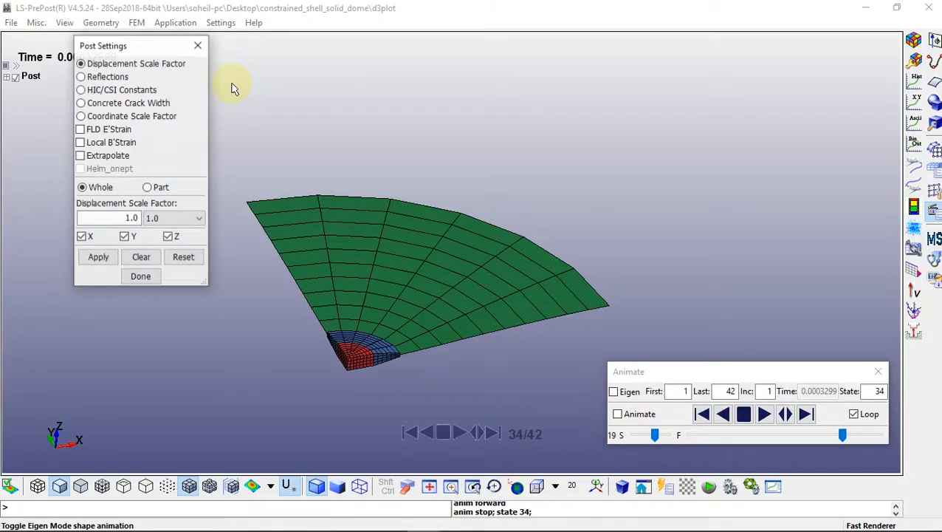
left_click(113, 79)
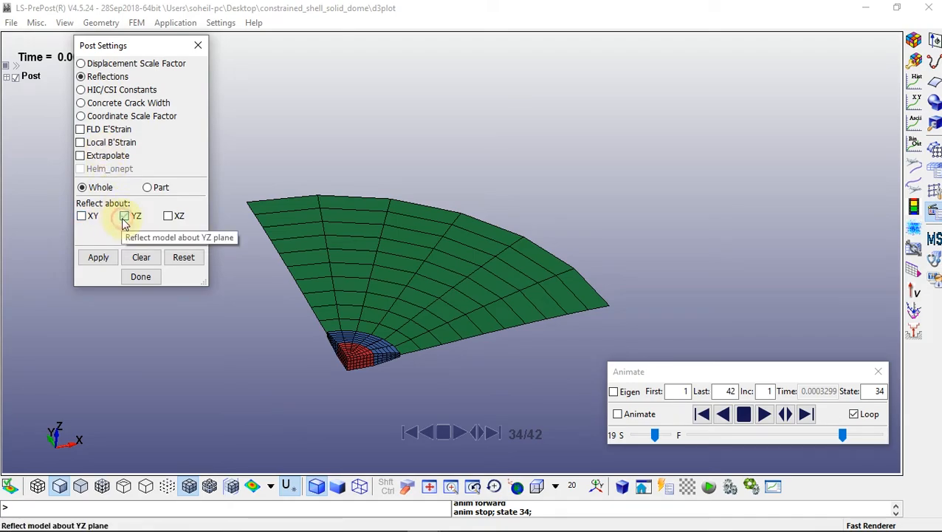
left_click(101, 257)
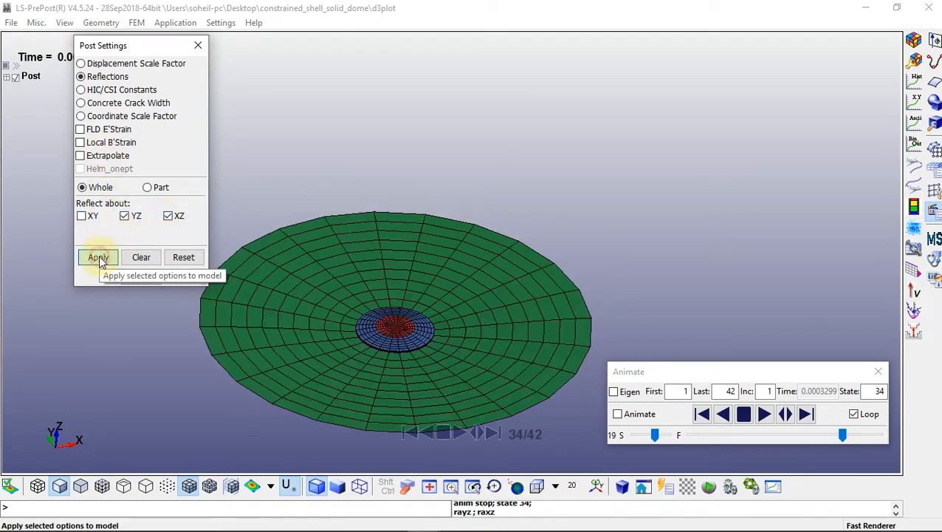
left_click(141, 276)
left_click_drag(425, 384, 404, 258, "shift")
scroll(421, 227, "up", 2)
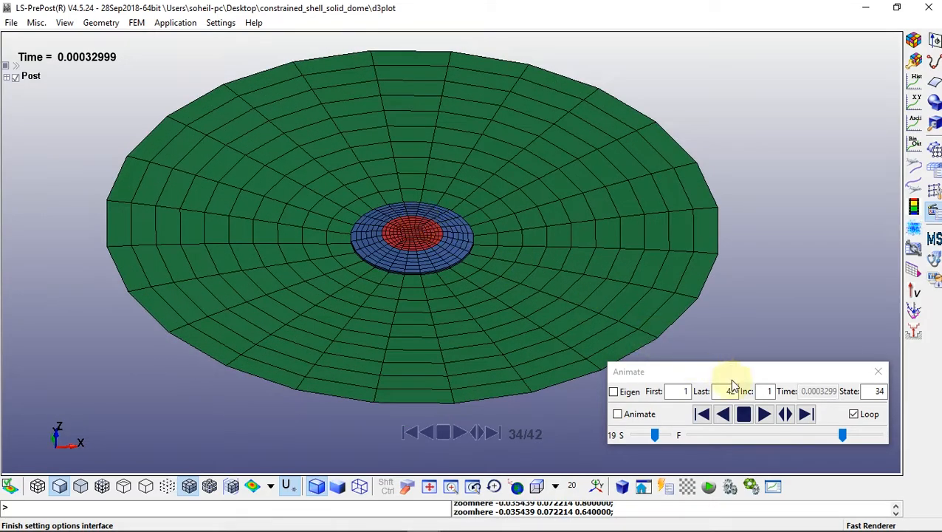
- Play the deformation animation of the full reflected dome
left_click(764, 416)
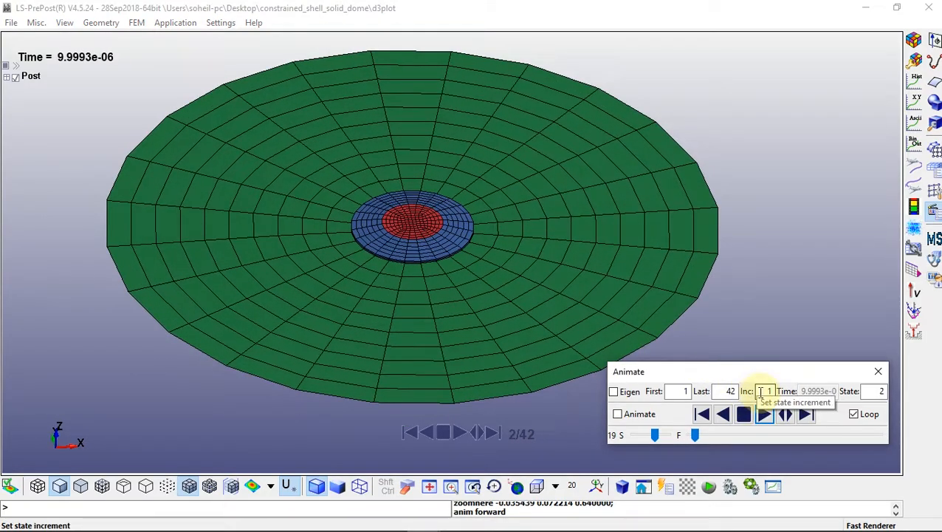
right_click_drag(511, 276, 464, 271, "shift")
scroll(463, 271, "down", 1)
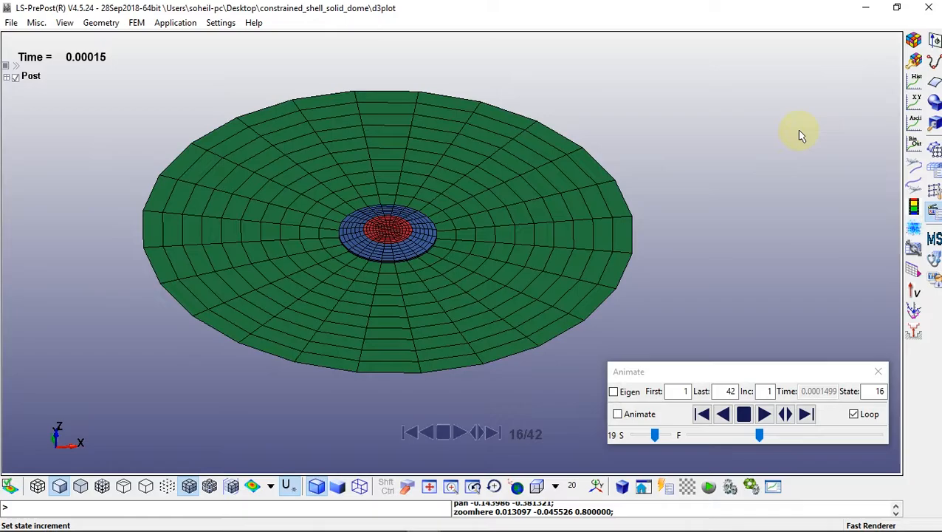
- Display Von Mises stress contours on the animated dome and examine them from a tilted view
left_click(916, 40)
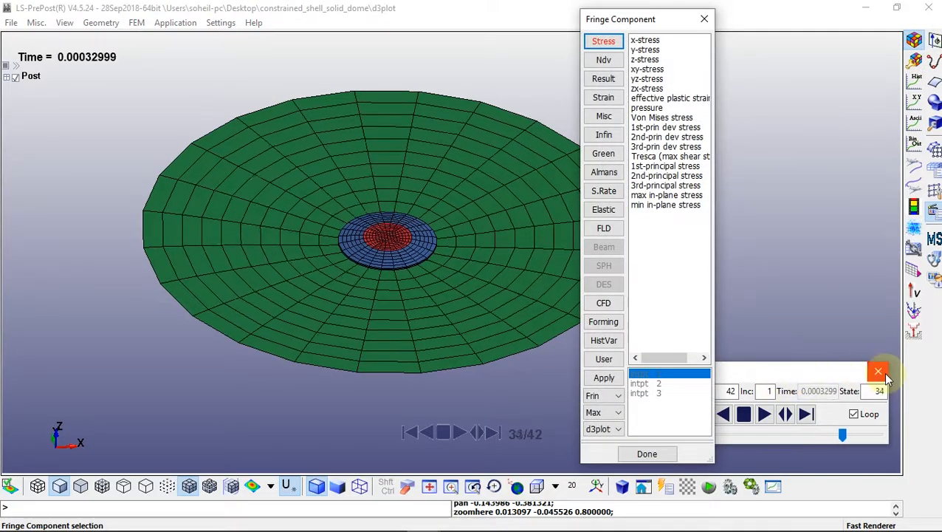
left_click_drag(792, 373, 235, 385)
left_click_drag(651, 25, 818, 33)
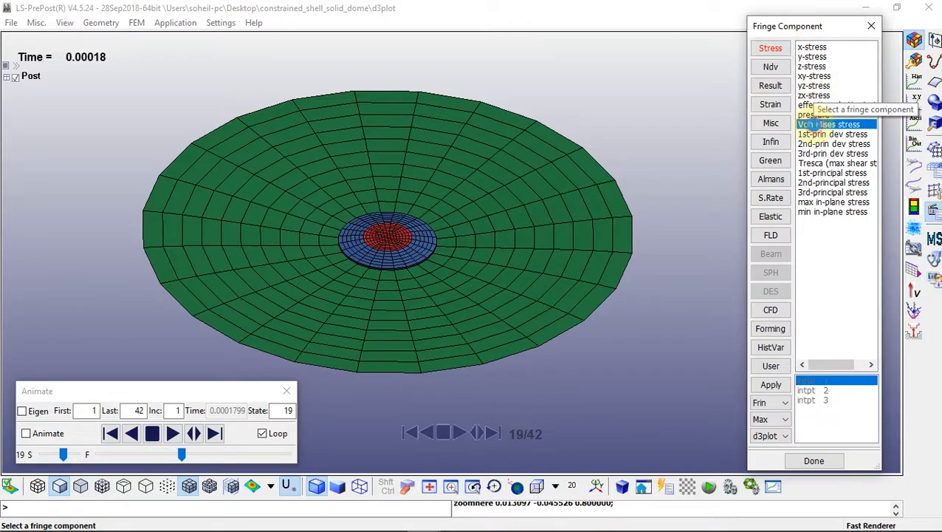
left_click(818, 124)
left_click_drag(358, 317, 385, 295, "shift")
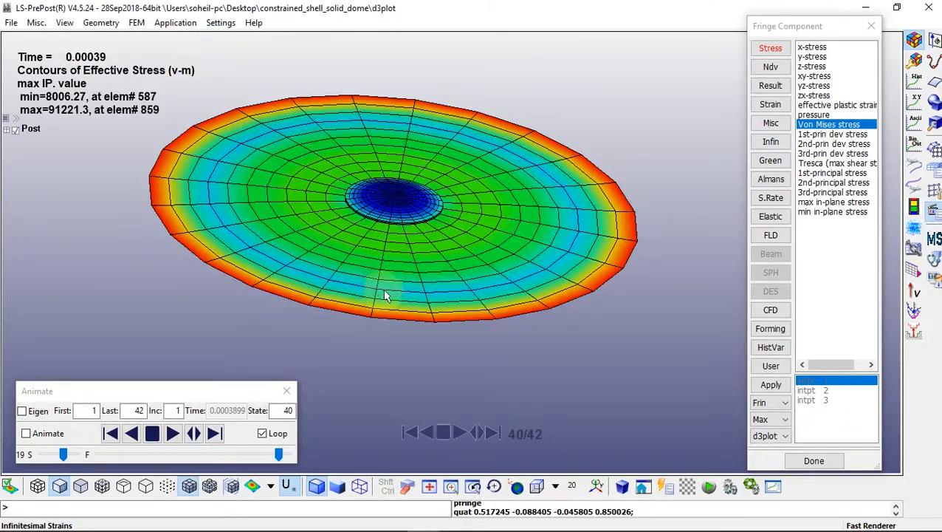
- Check the strain contours for Lower Ipt z-strain, 2nd-prin. strain and effective strain
left_click(770, 104)
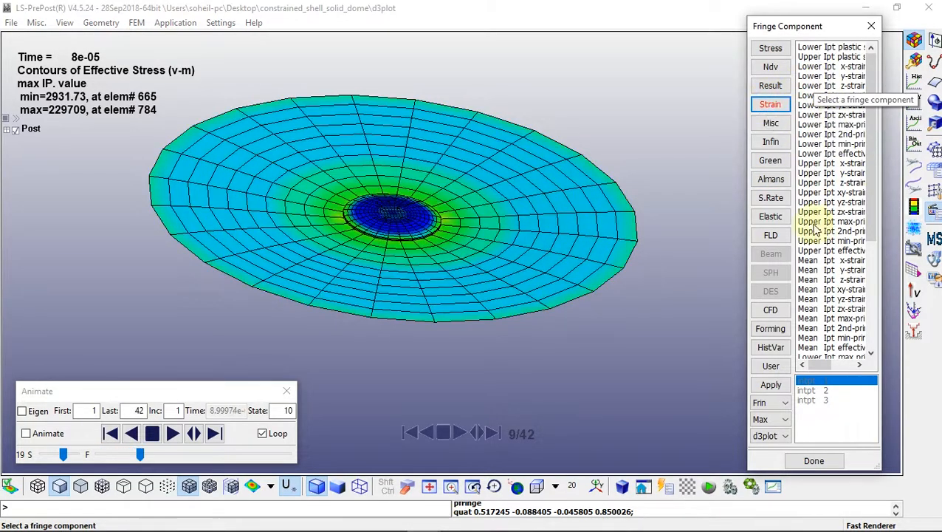
left_click_drag(744, 241, 687, 244)
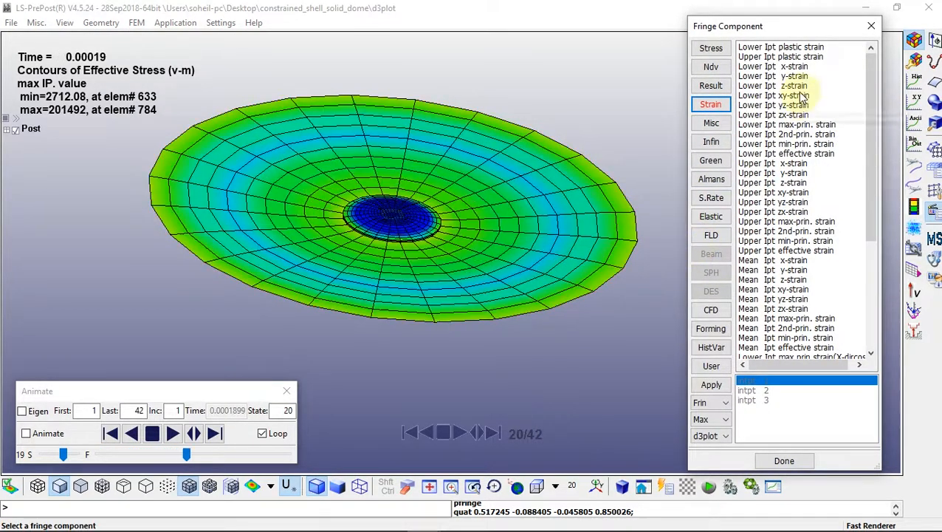
left_click(791, 87)
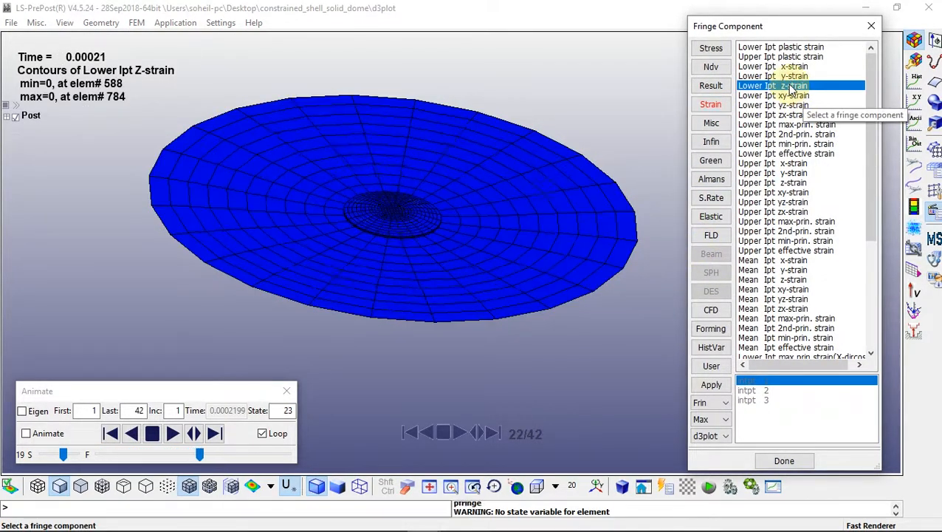
left_click(758, 134)
left_click(763, 153)
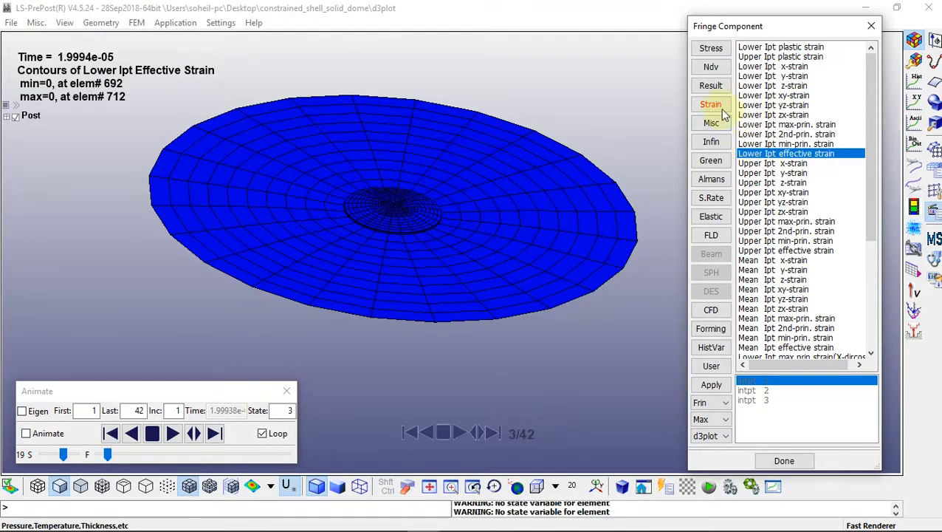
- Display pressure contours from the stress components and close the fringe component settings
left_click(711, 49)
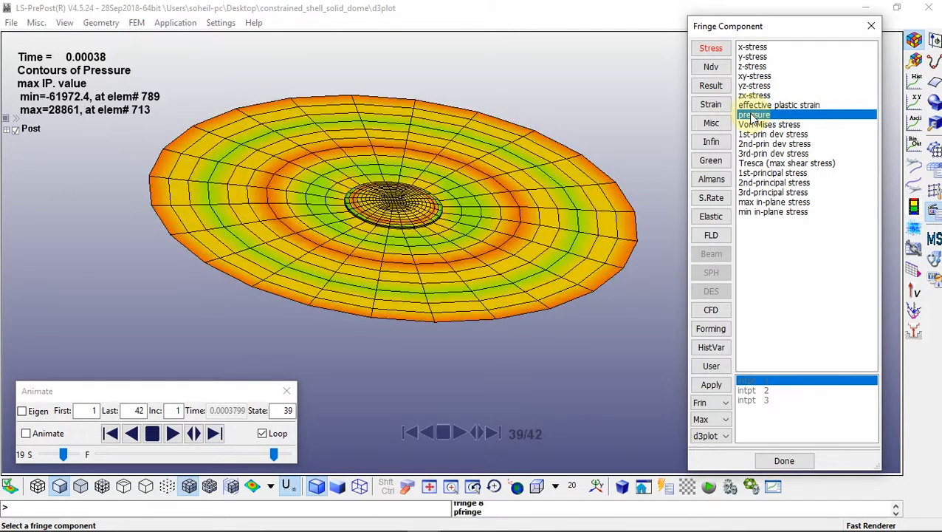
left_click(868, 27)
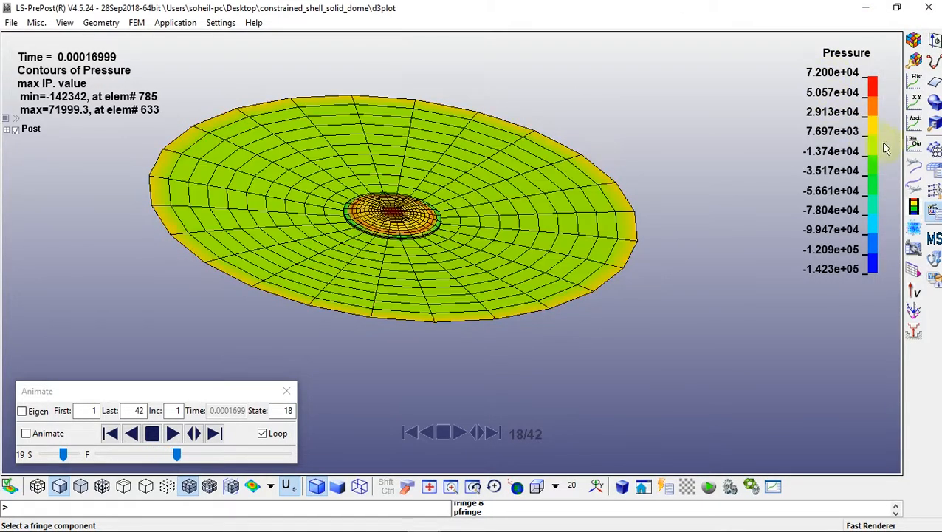
- Load the elout ASCII results, plot the Z-stress history of element Bk-633 at Ip-1, and quit the plot
left_click(915, 122)
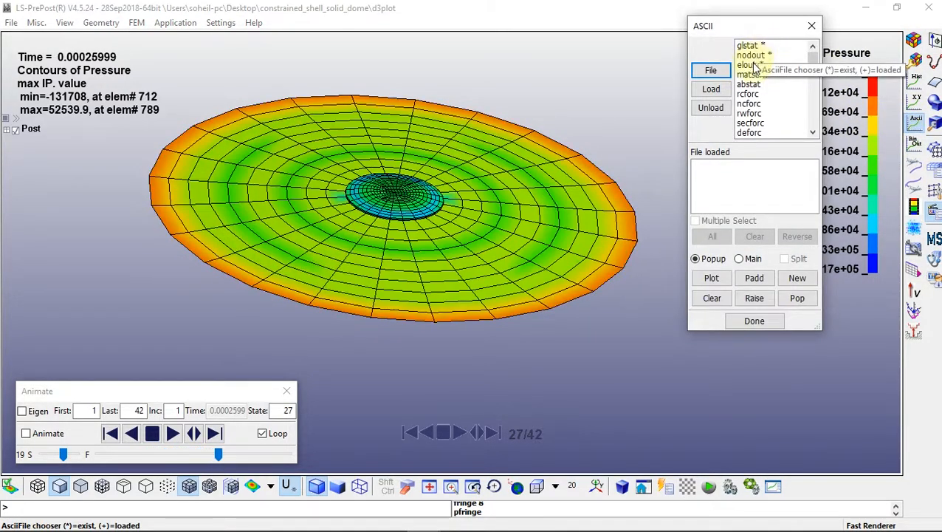
left_click(752, 65)
left_click(711, 68)
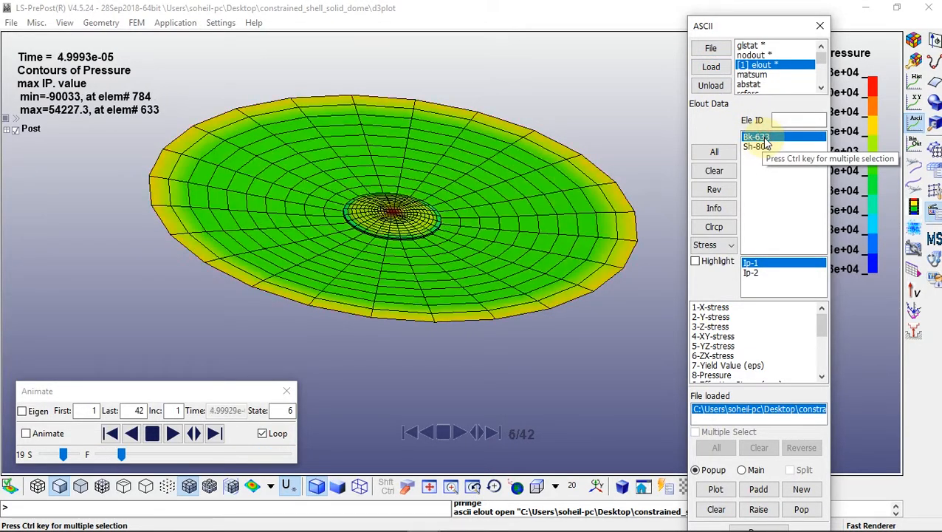
left_click(711, 326)
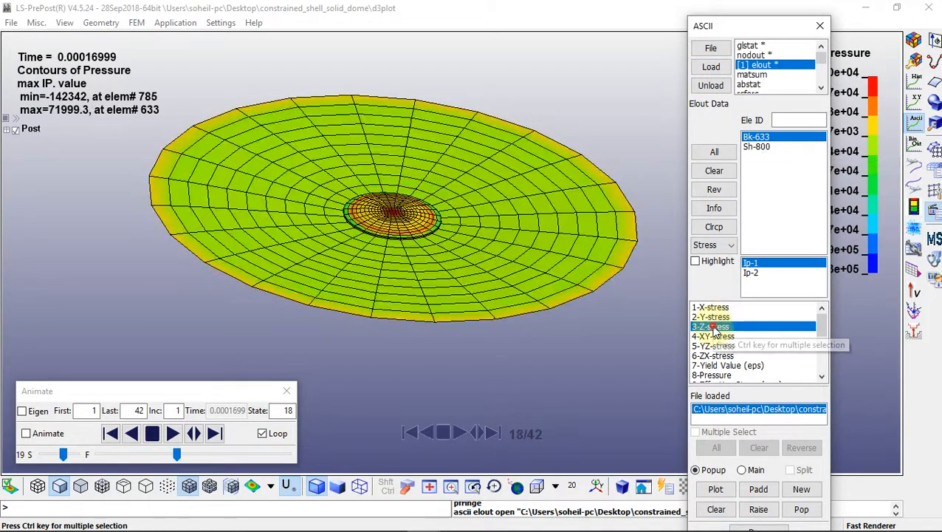
left_click(716, 489)
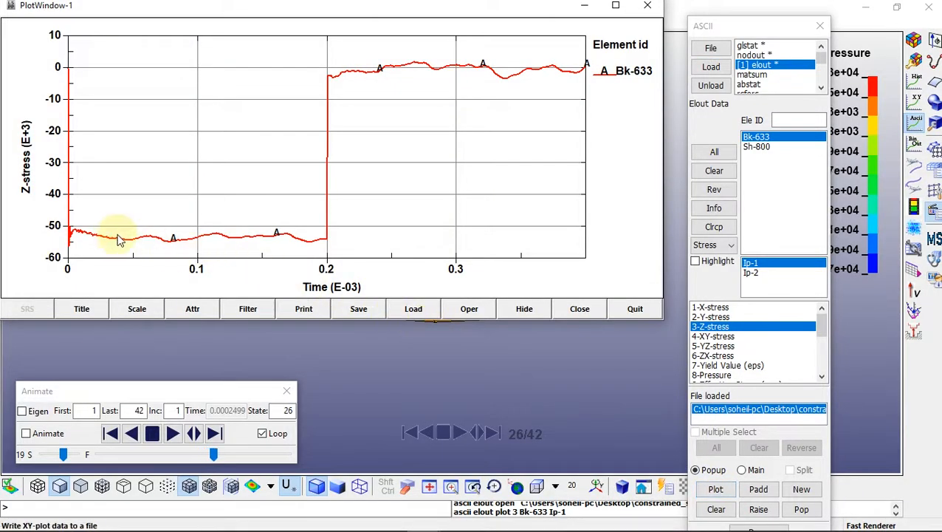
left_click(632, 310)
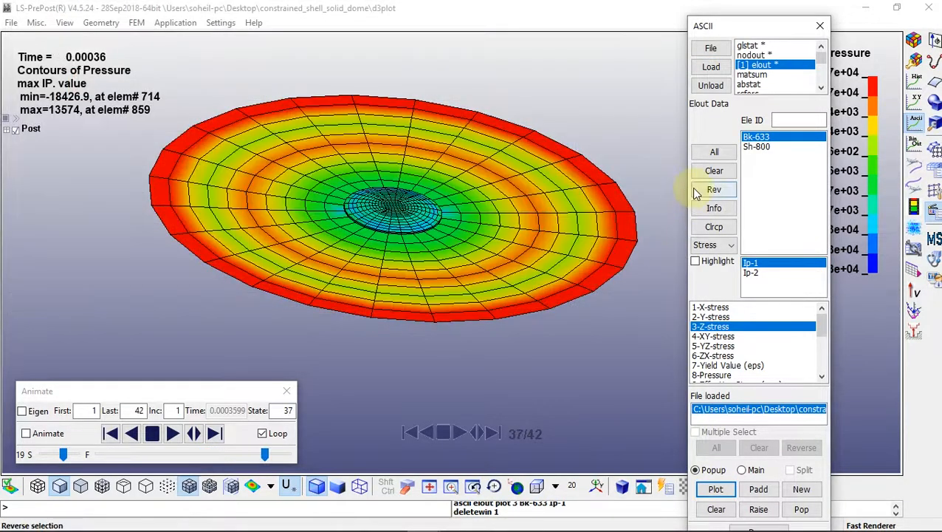
- Plot the pressure history at Ip-1 for element Bk-633 and for element Sh-800, quitting each plot after viewing it
scroll(821, 334, "down", 4)
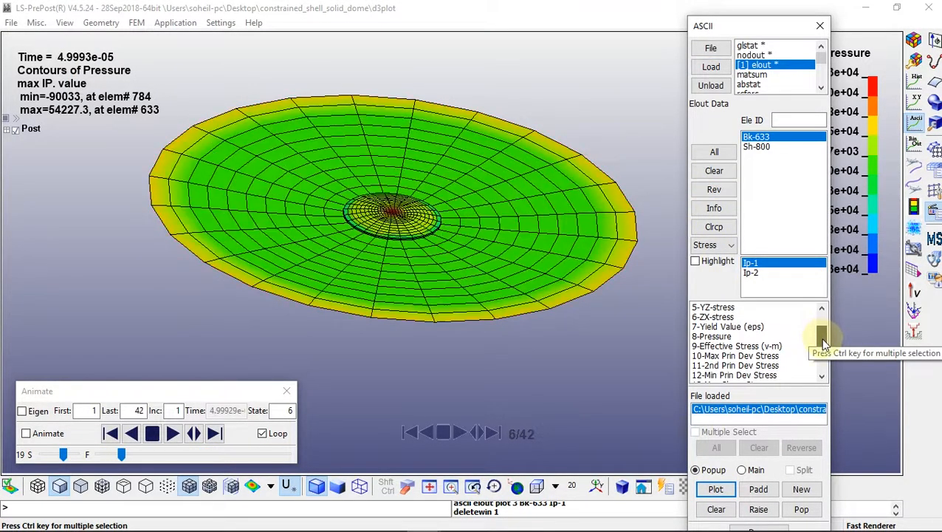
left_click(713, 337)
left_click(716, 489)
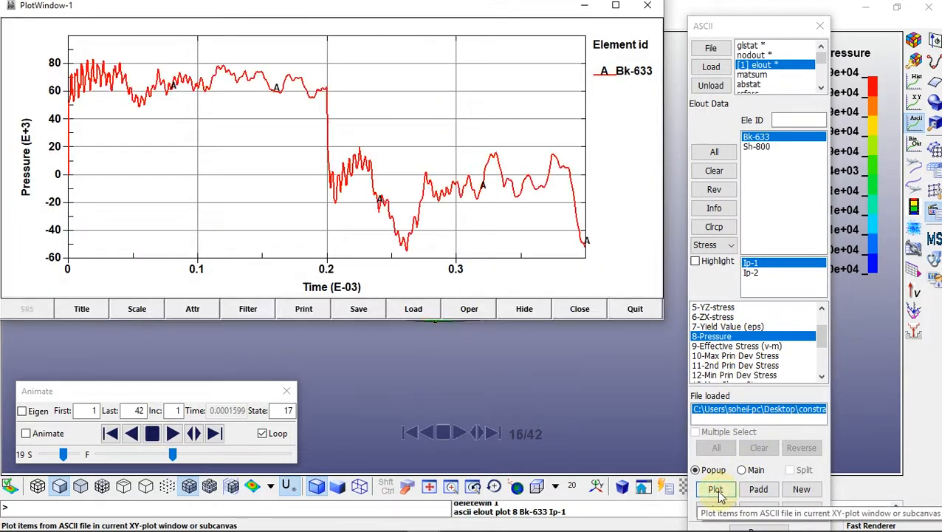
left_click(635, 310)
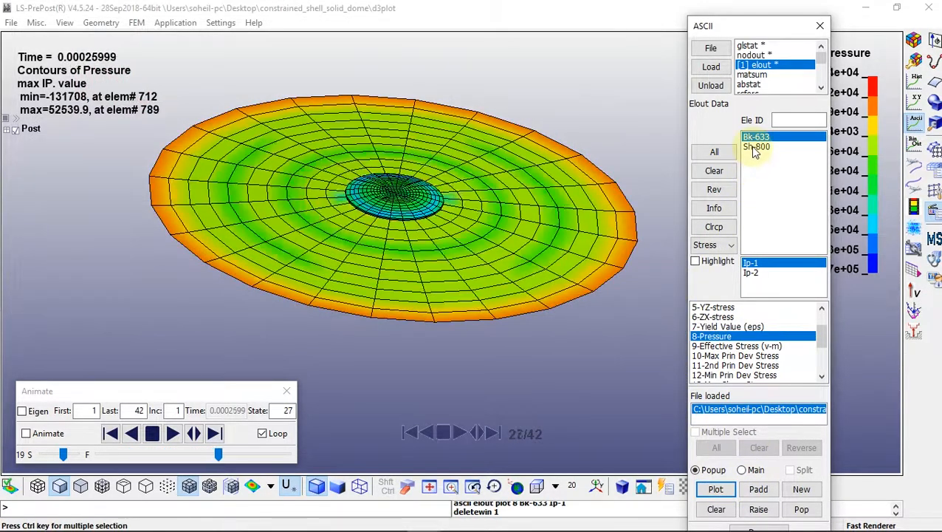
left_click(756, 146)
left_click(716, 489)
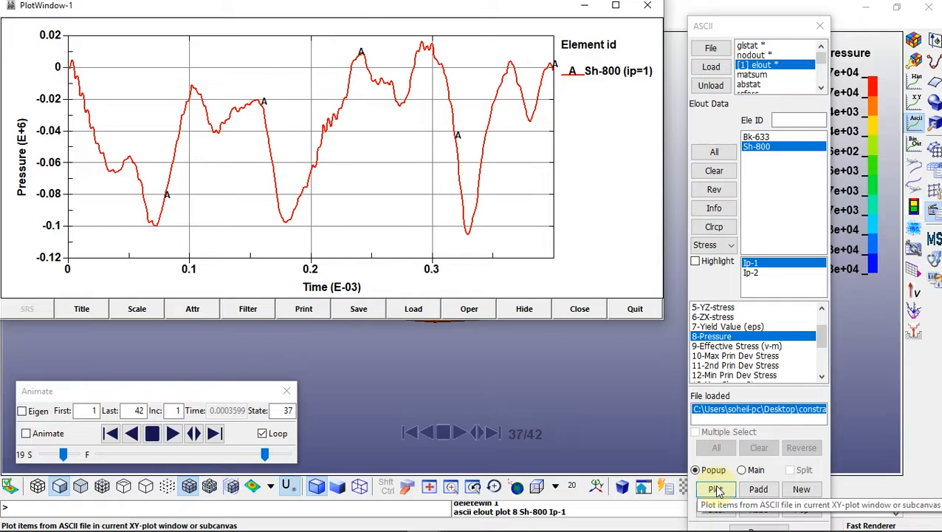
left_click(635, 310)
- Plot the Effective Stress (v-m) history of element Sh-800 at Ip-1 and quit the plot
scroll(821, 347, "down", 3)
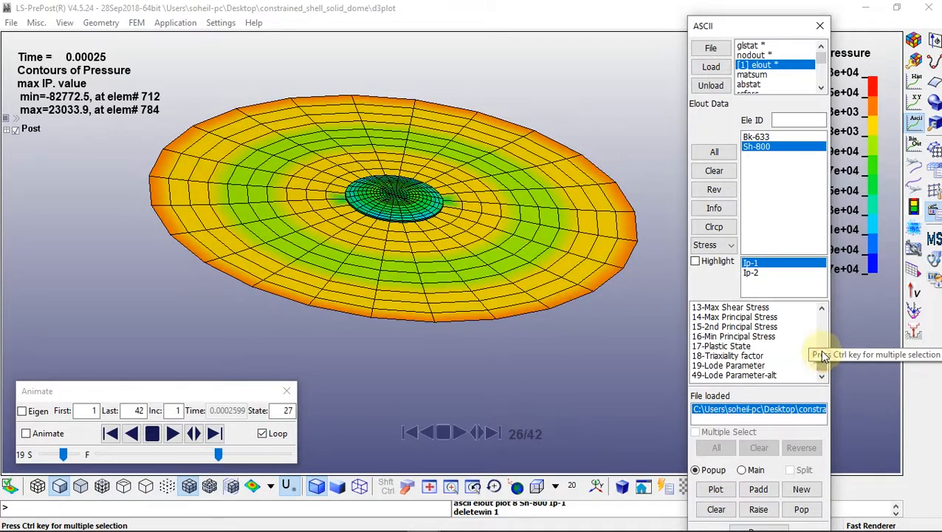
left_click_drag(820, 357, 821, 334)
left_click(759, 356)
left_click(716, 489)
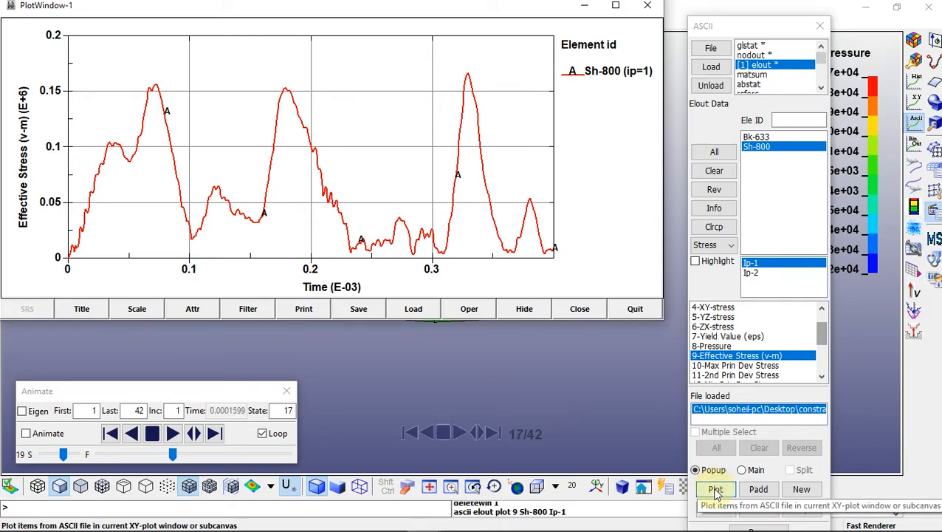
left_click(632, 310)
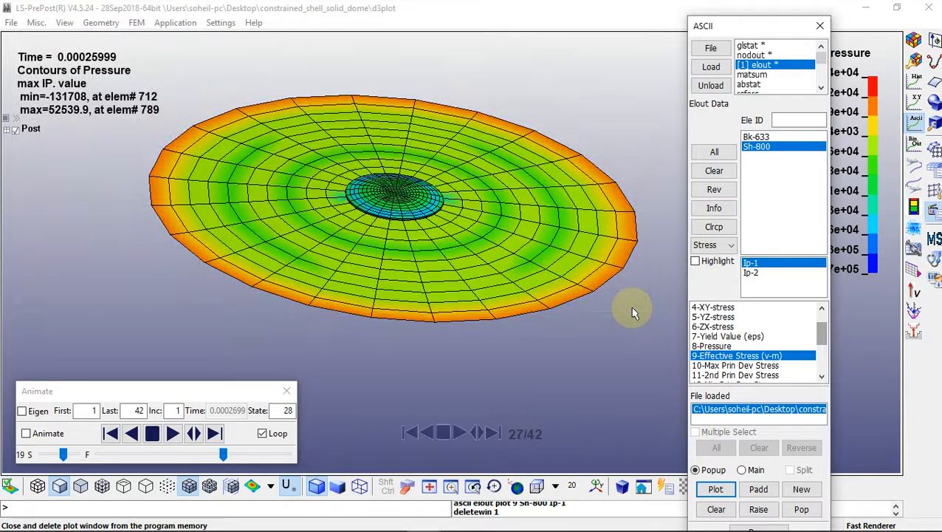
left_click_drag(557, 316, 491, 332, "ctrl")
left_click_drag(375, 277, 421, 238, "shift")
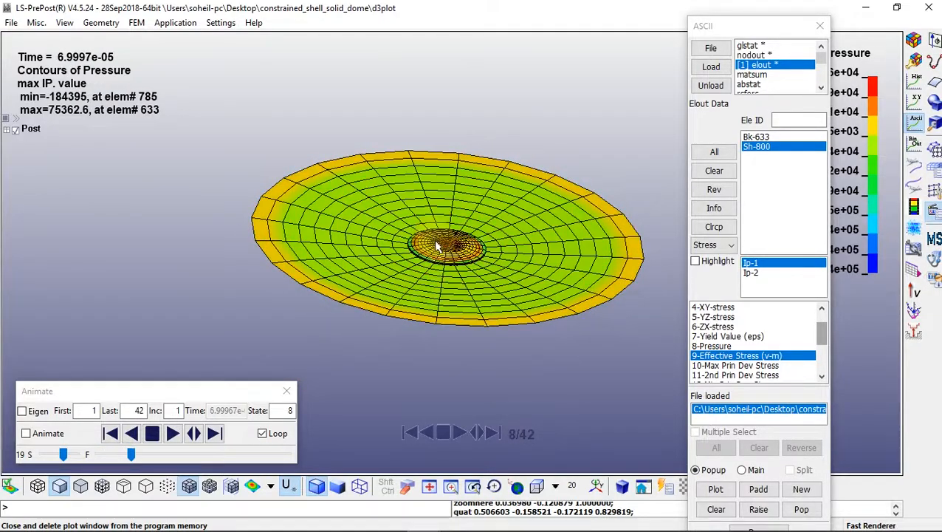